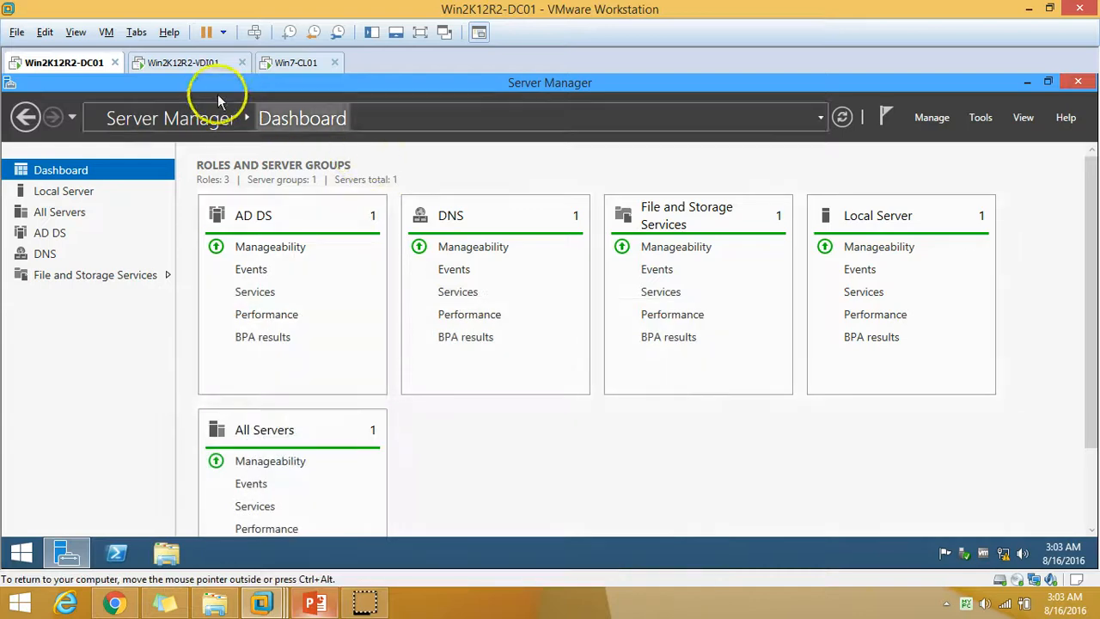
Check Win2K12R2-VDI01's local server properties, then bring up the demo-environment slide.
left_click(193, 66)
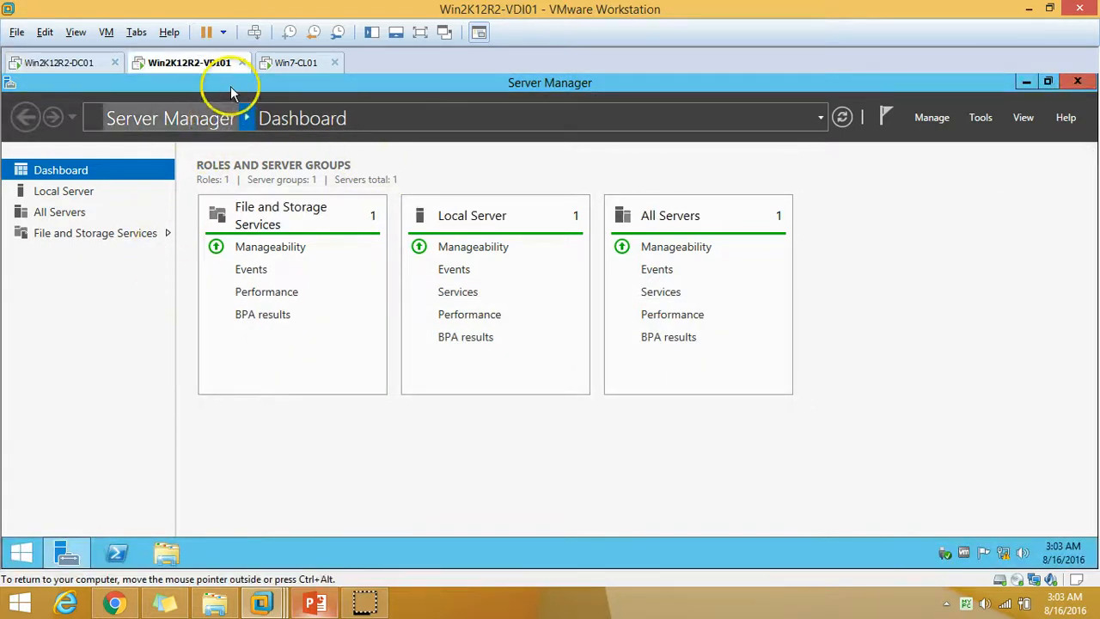
left_click(88, 201)
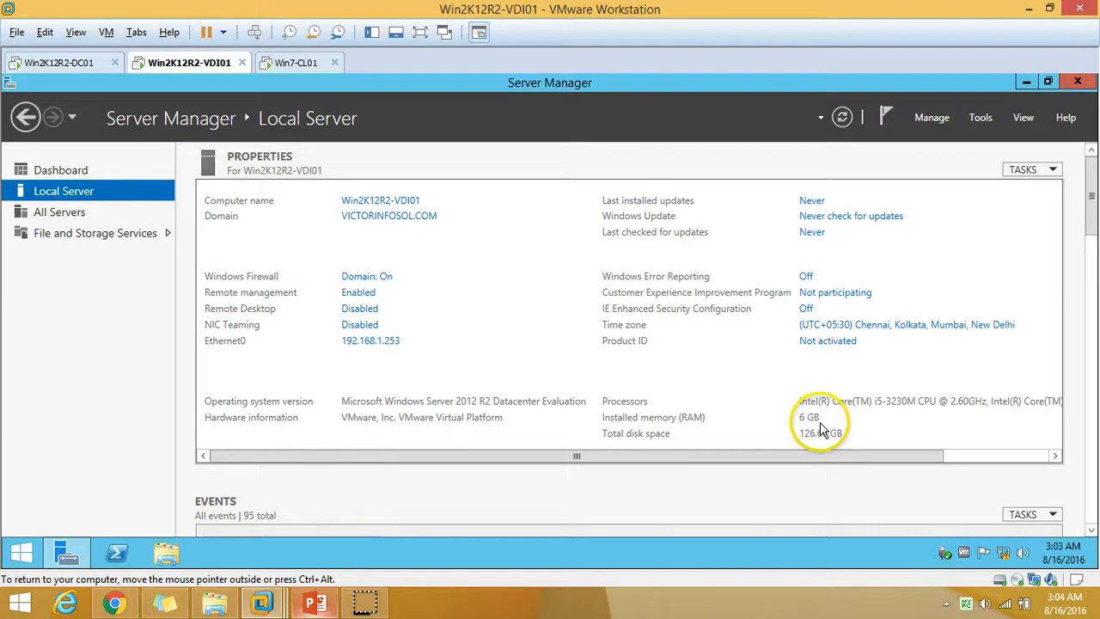
left_click(315, 602)
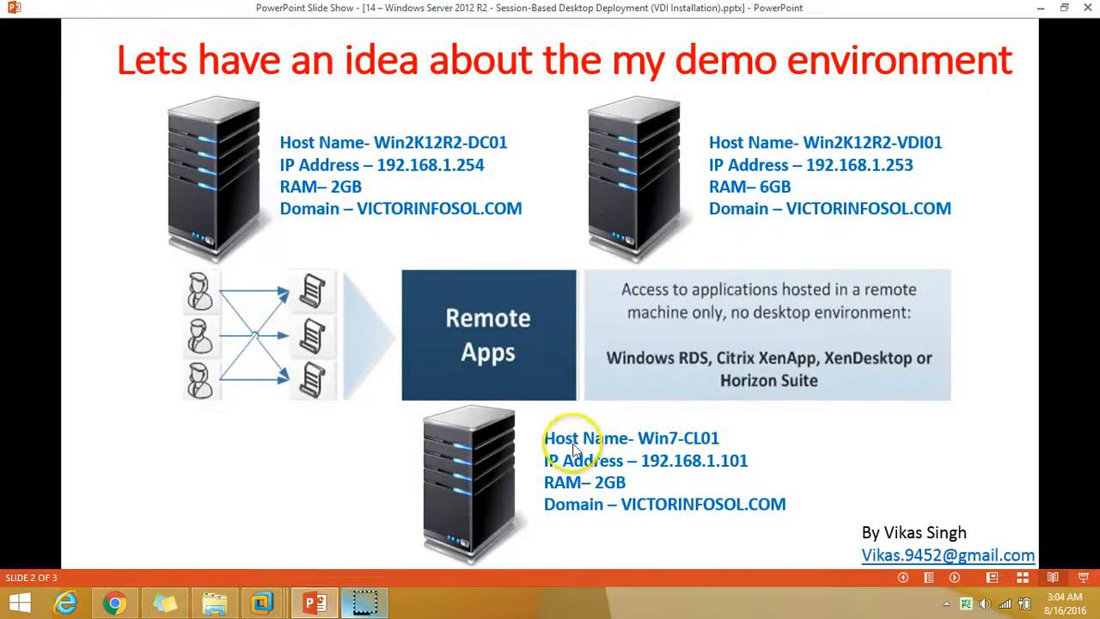
Revisit the server dashboard and host slide, then switch to the Win7-CL01 client desktop.
left_click(311, 602)
left_click(60, 170)
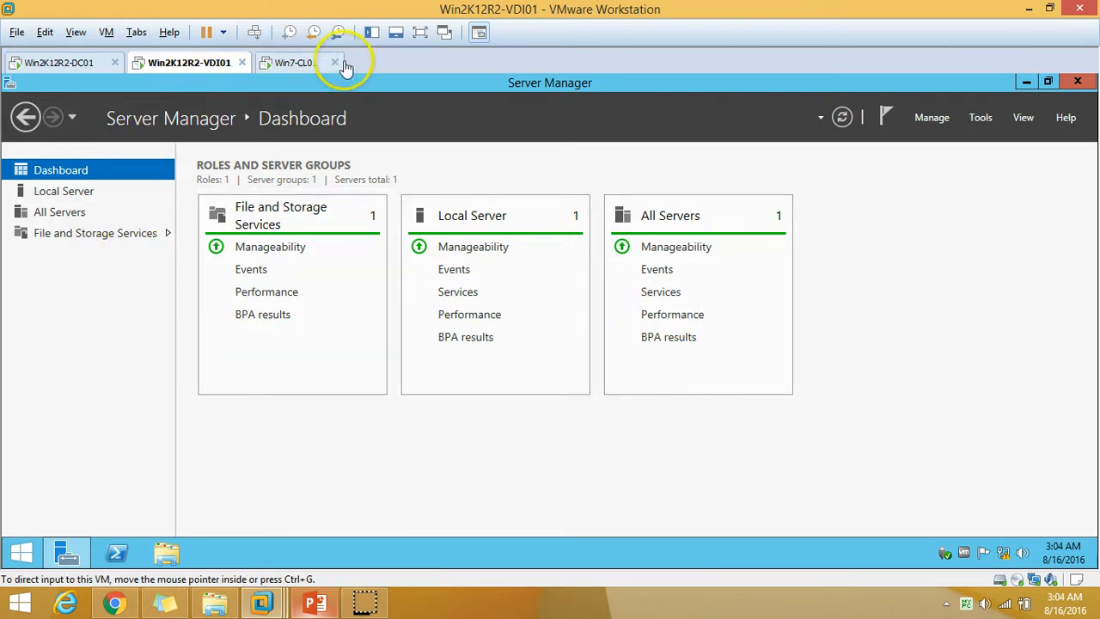
left_click(339, 473)
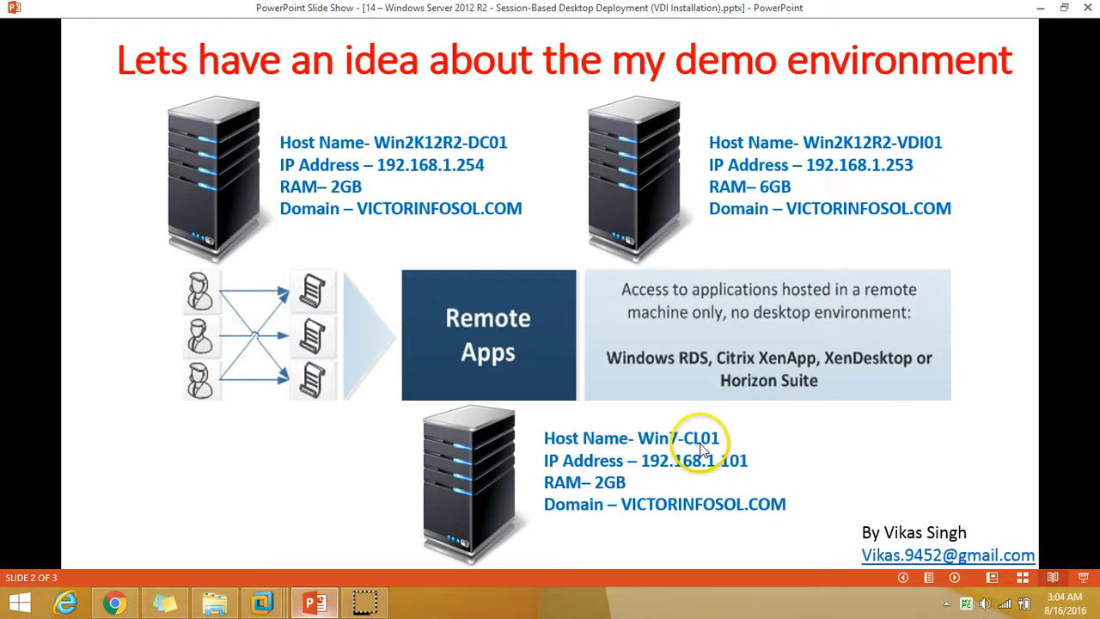
left_click(316, 600)
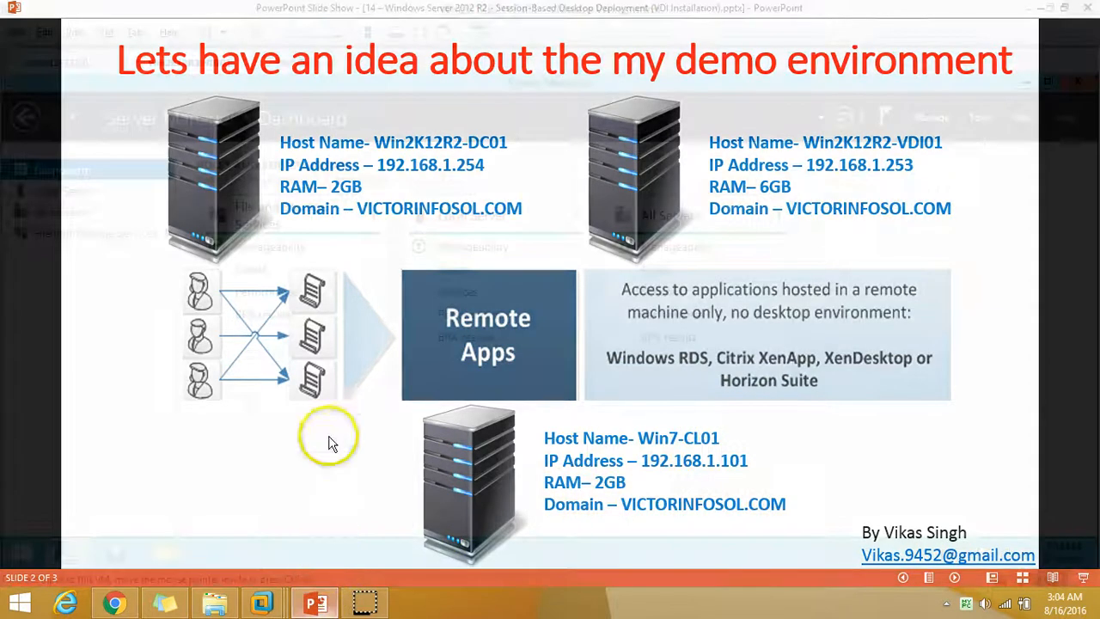
left_click(290, 62)
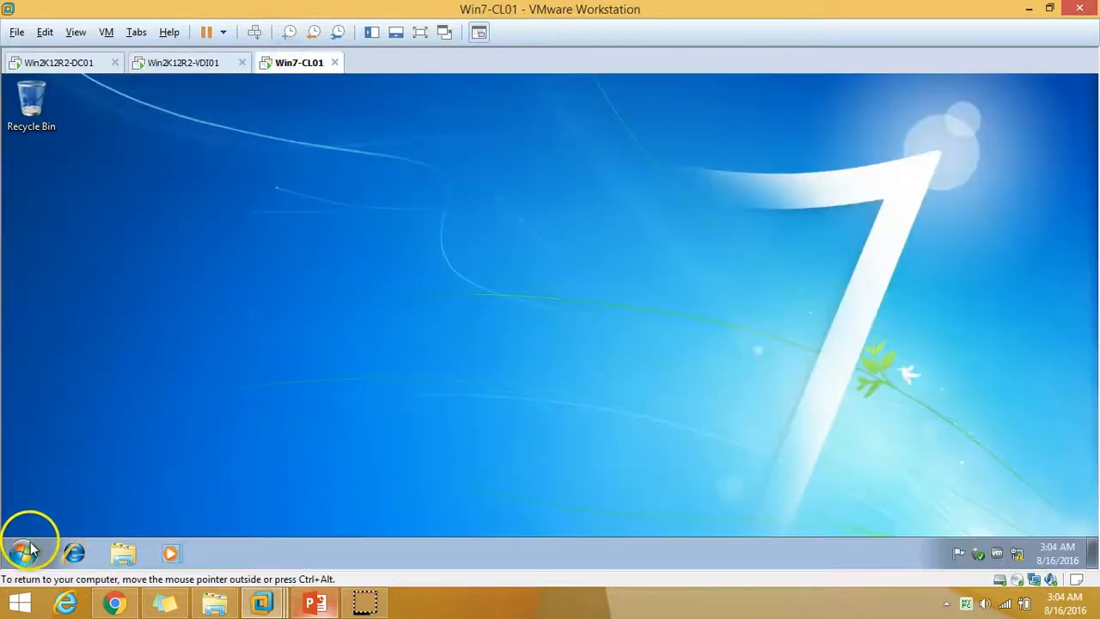
Refresh the Windows 7 client desktop several times from its context menu.
left_click(23, 553)
left_click(555, 348)
right_click(278, 150)
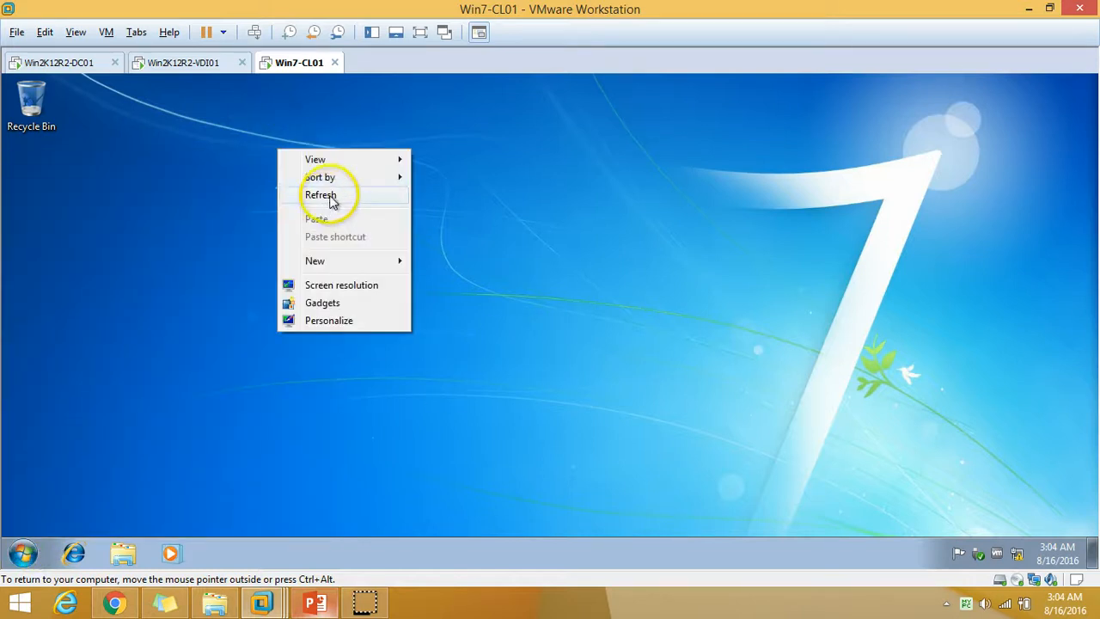
left_click(332, 199)
right_click(303, 197)
left_click(344, 240)
right_click(275, 183)
left_click(325, 227)
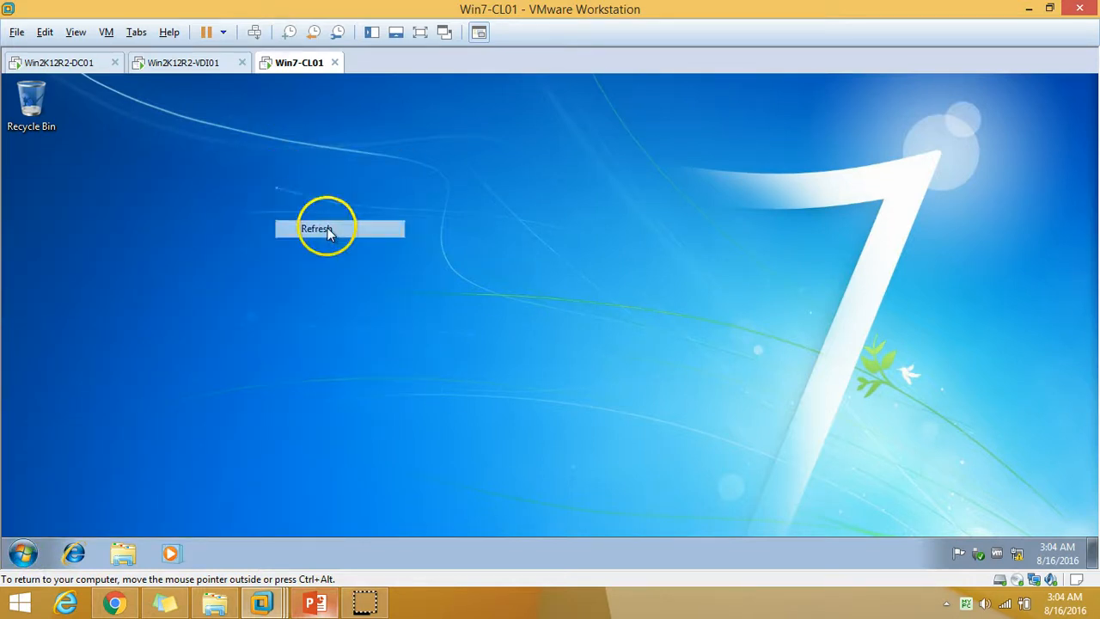
left_click(22, 552)
left_click(593, 312)
right_click(261, 150)
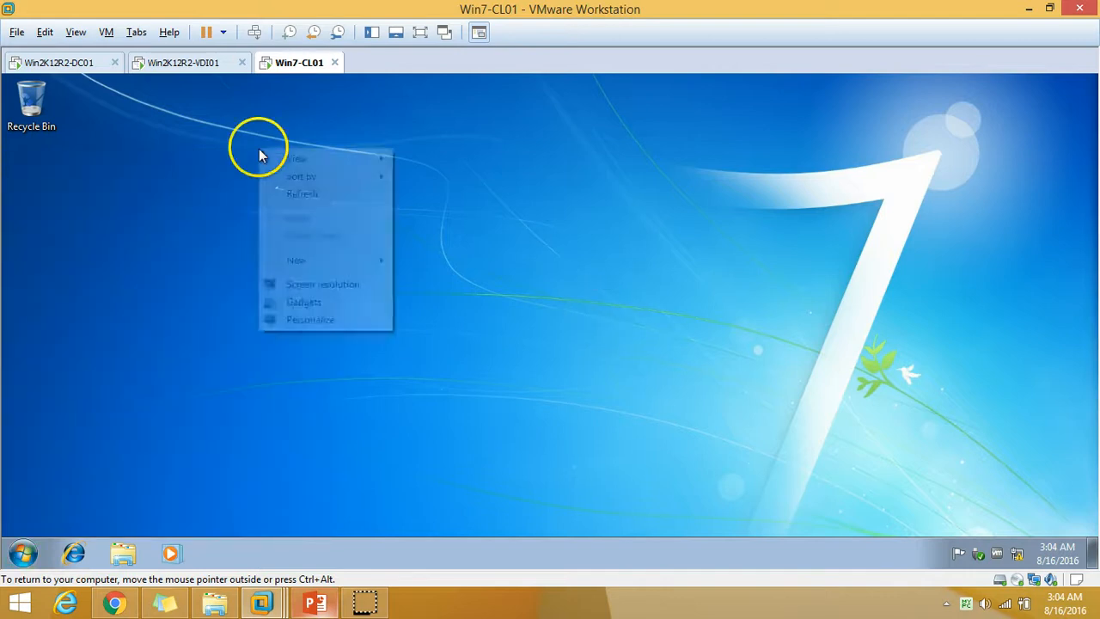
left_click(292, 196)
Return to Win2K12R2-VDI01 and hide the slide show to reveal Server Manager.
left_click(74, 552)
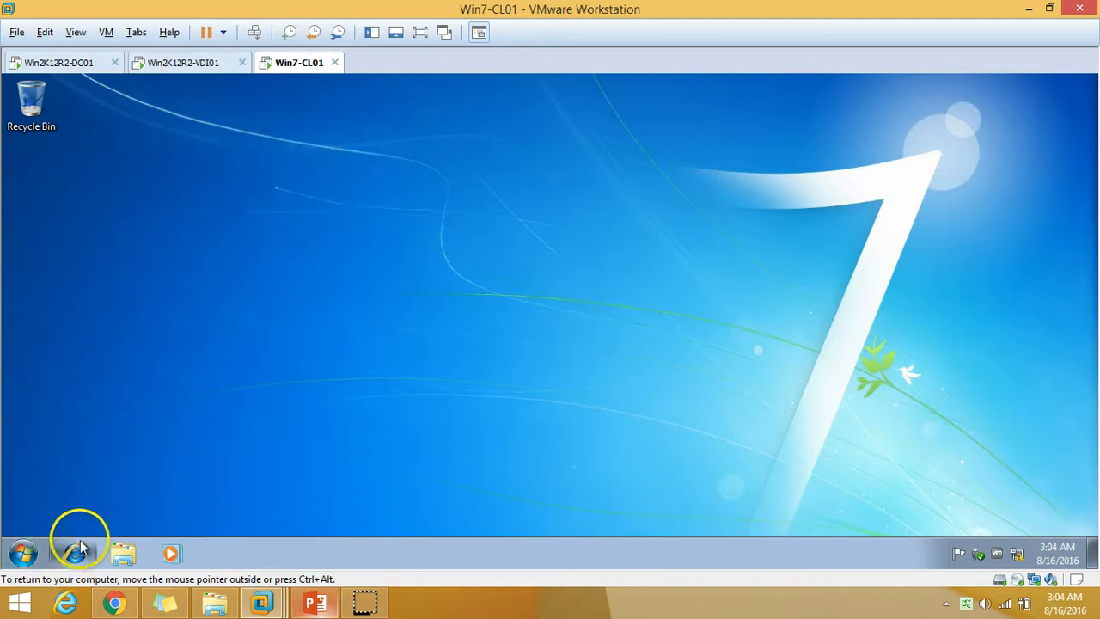
left_click(188, 64)
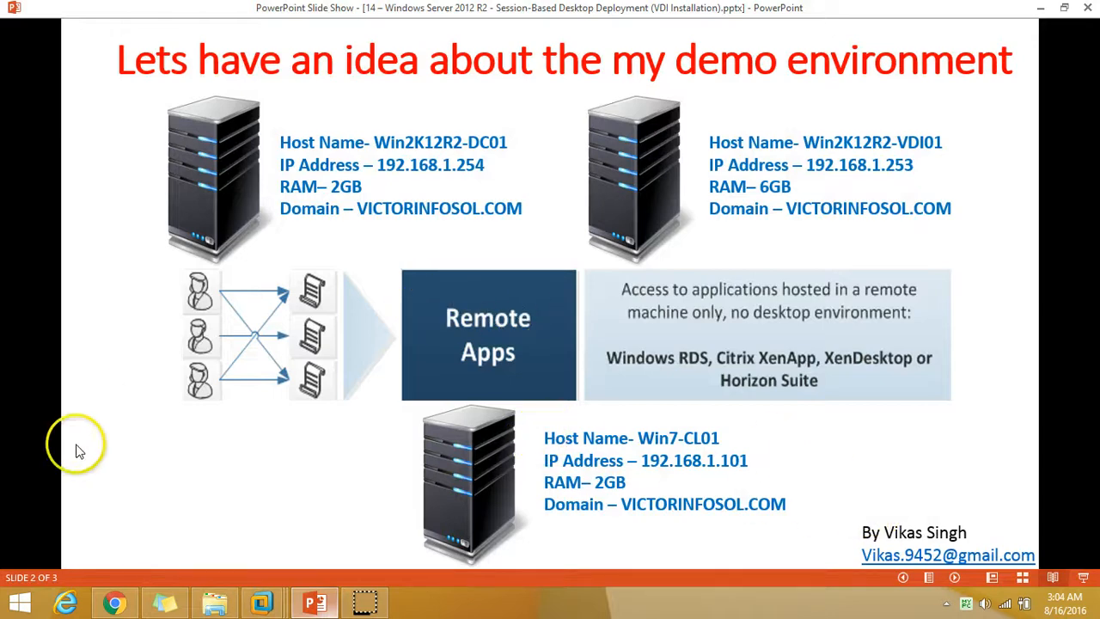
left_click(312, 604)
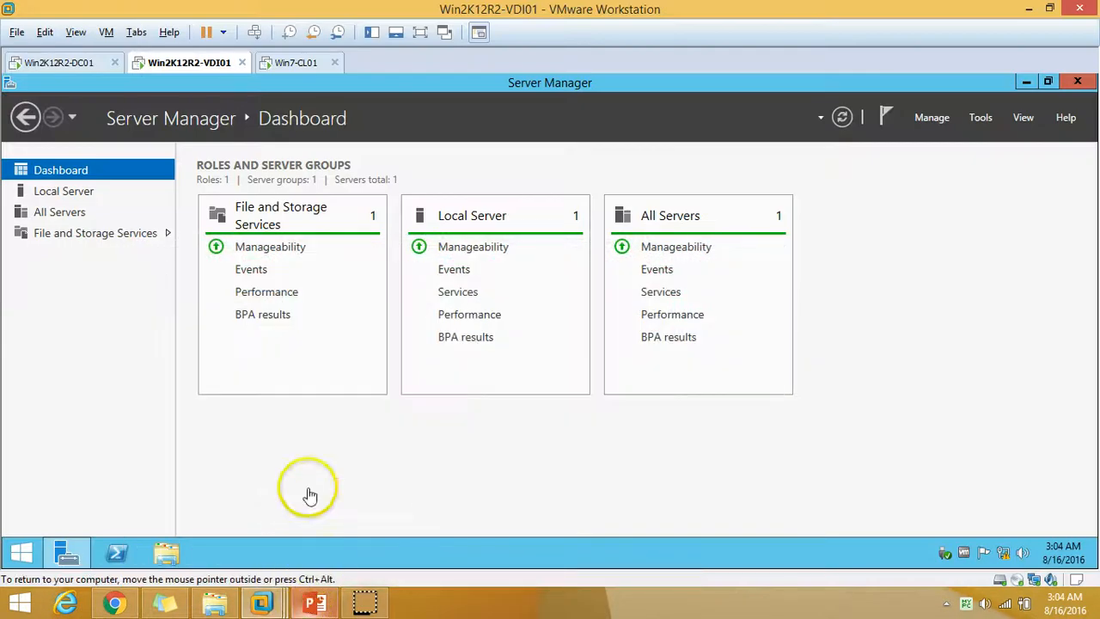
Launch Add Roles and Features maximized, restarting it once, and pass Before You Begin.
left_click(933, 118)
left_click(950, 141)
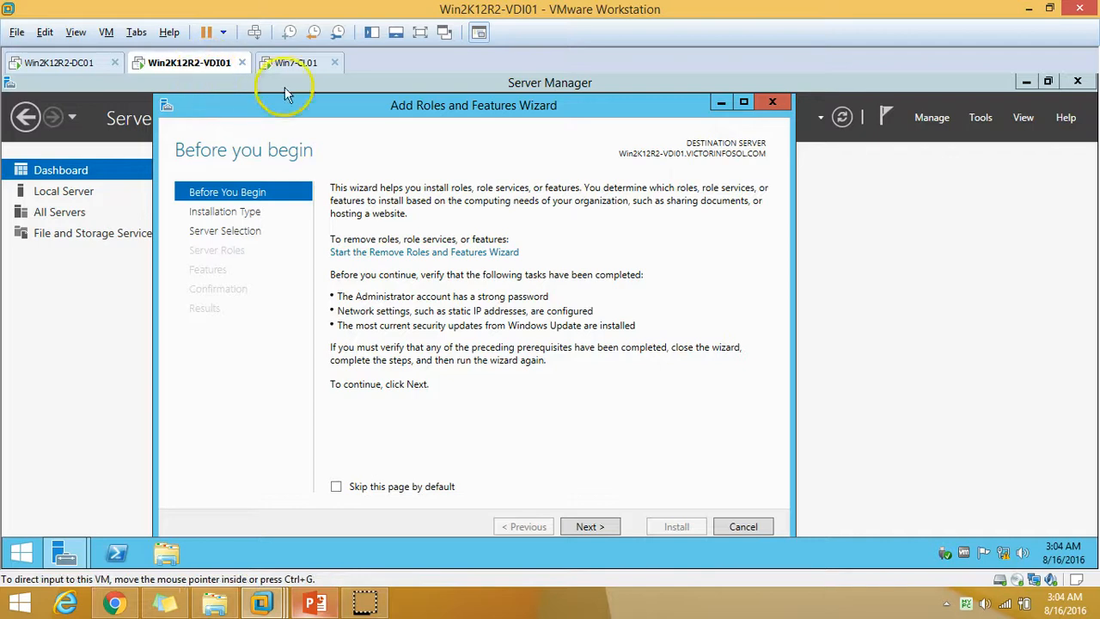
left_click(743, 104)
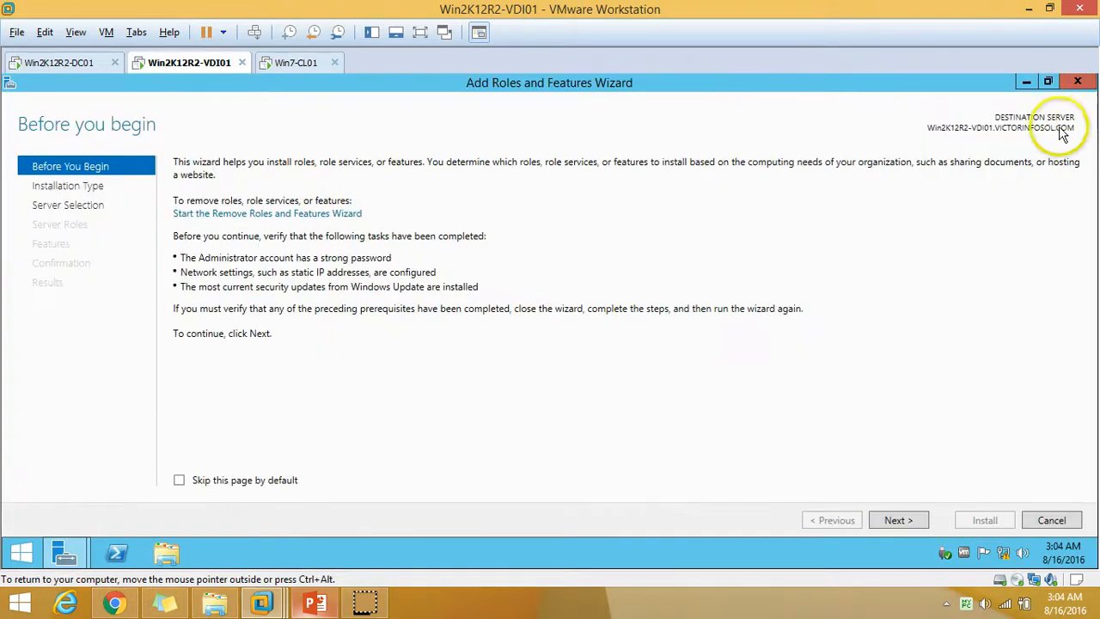
left_click(1078, 83)
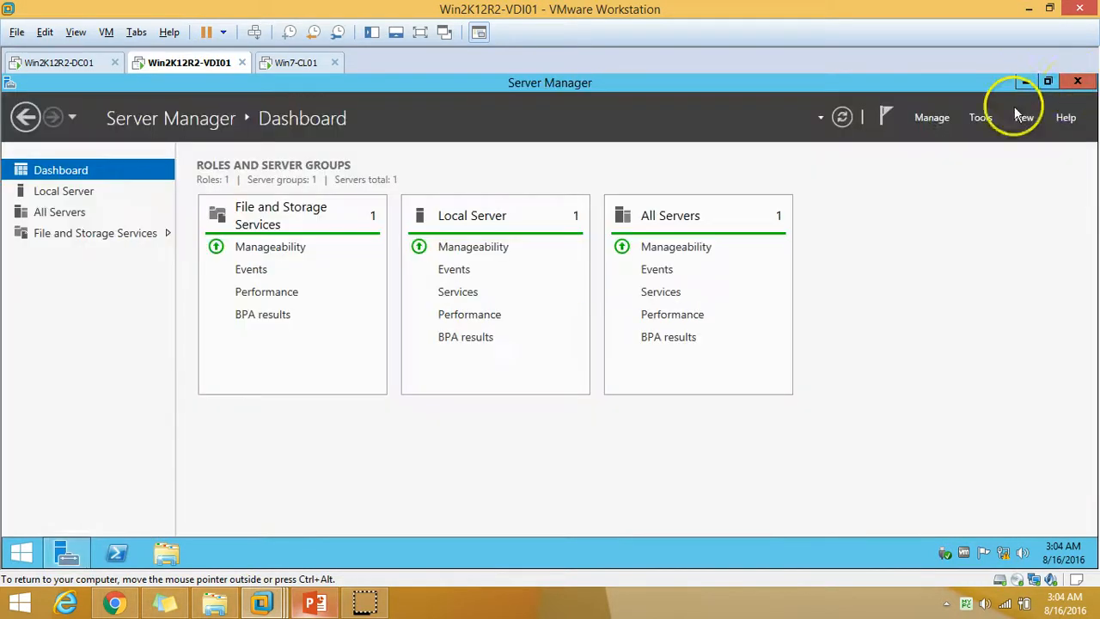
left_click(933, 120)
left_click(945, 140)
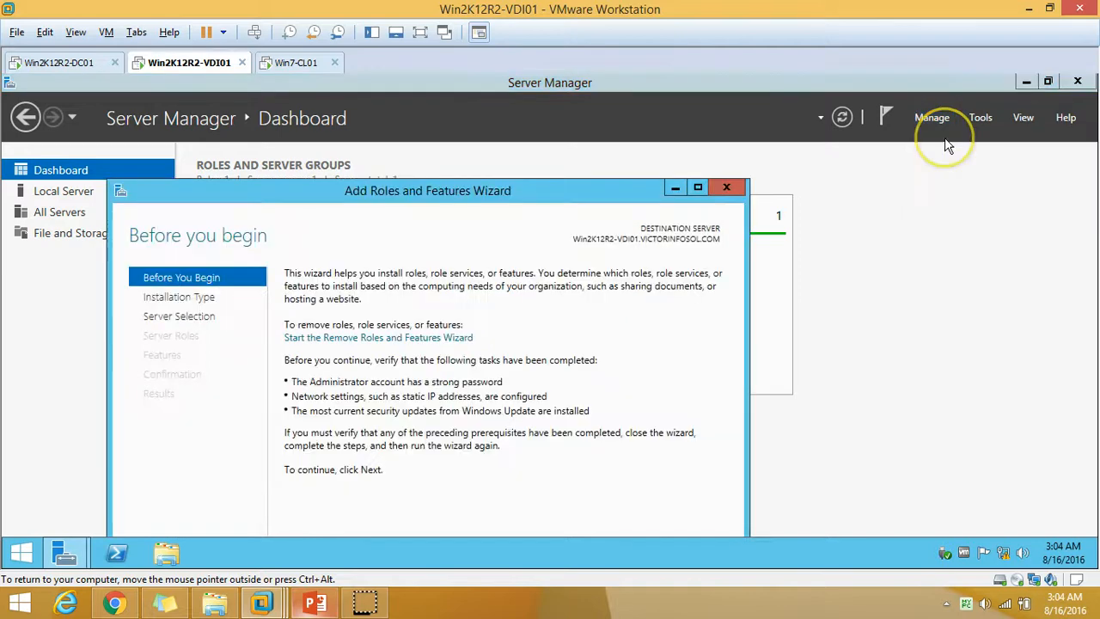
left_click(697, 188)
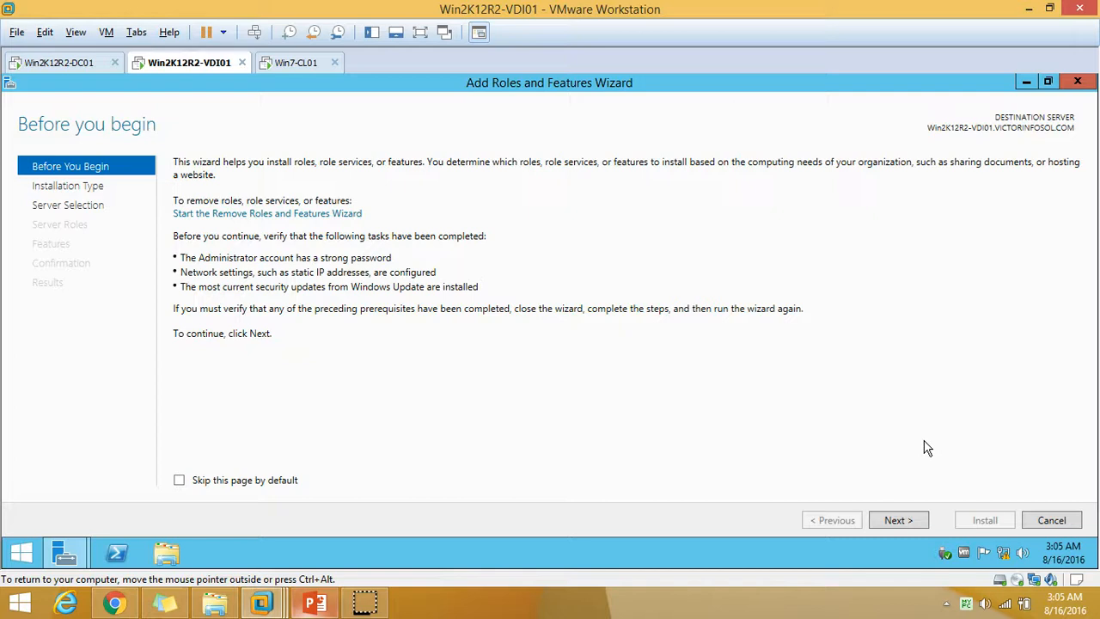
left_click(898, 520)
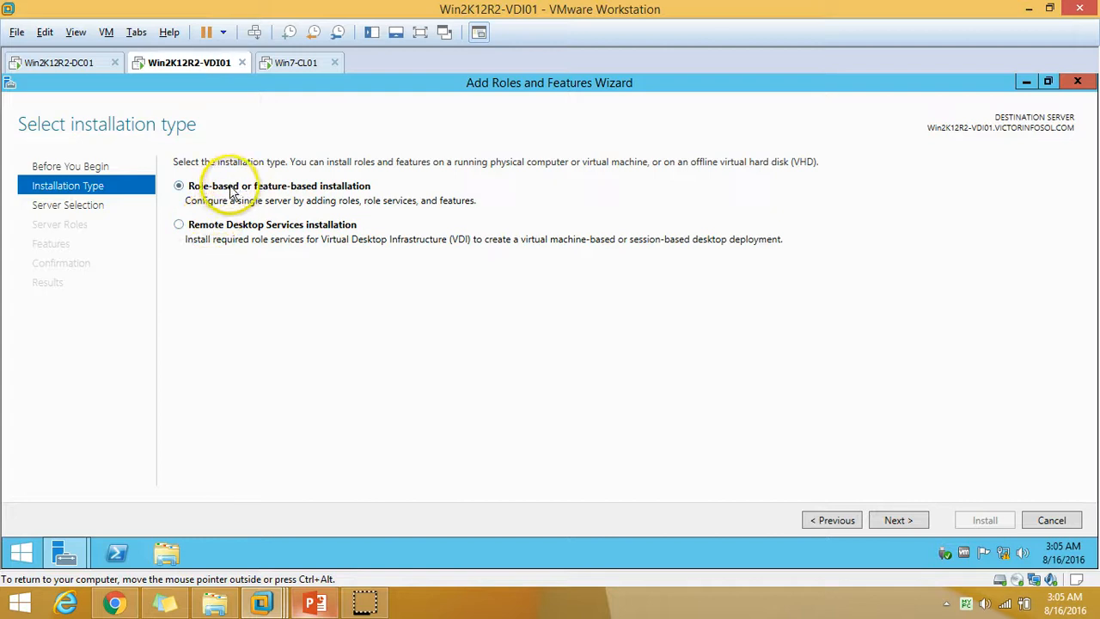
Pick Remote Desktop Services installation as the wizard's installation type.
left_click(898, 518)
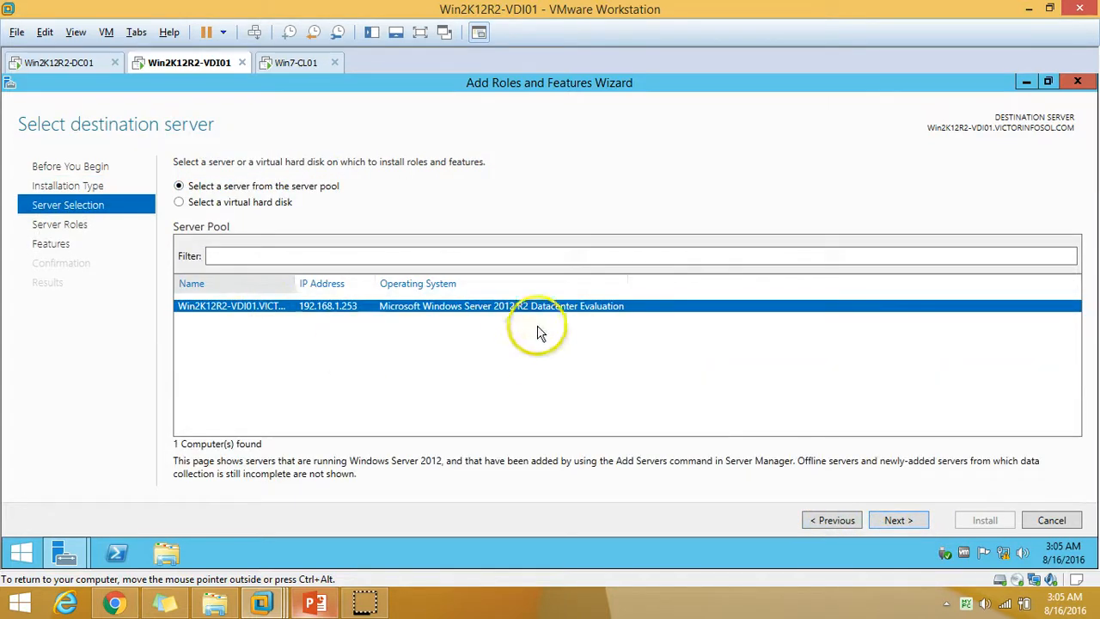
left_click(895, 522)
left_click(844, 520)
left_click(844, 520)
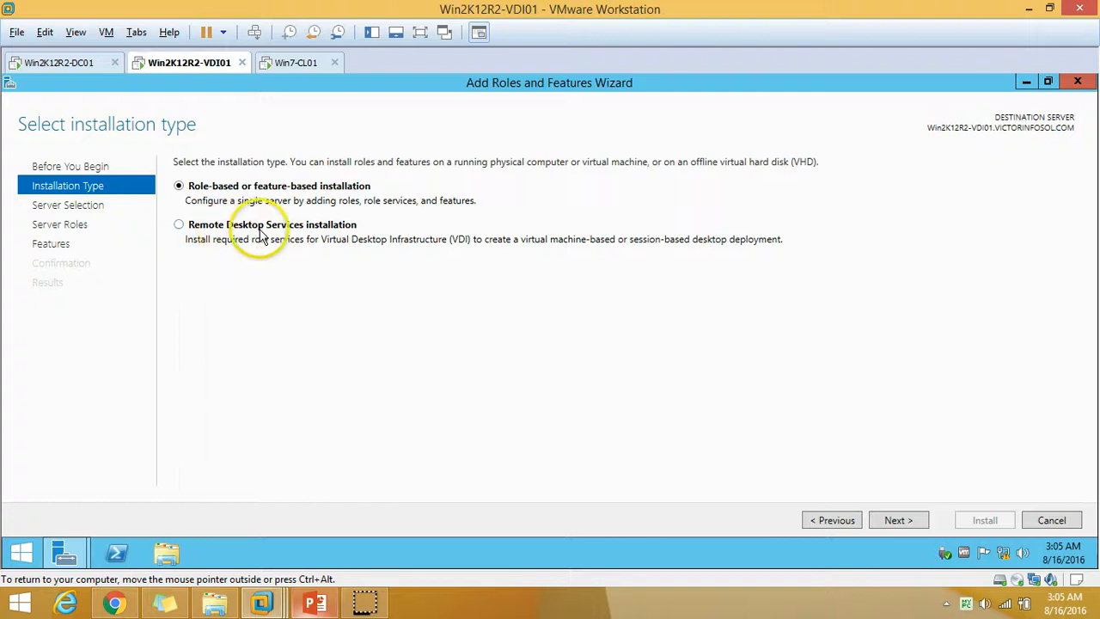
left_click(184, 227)
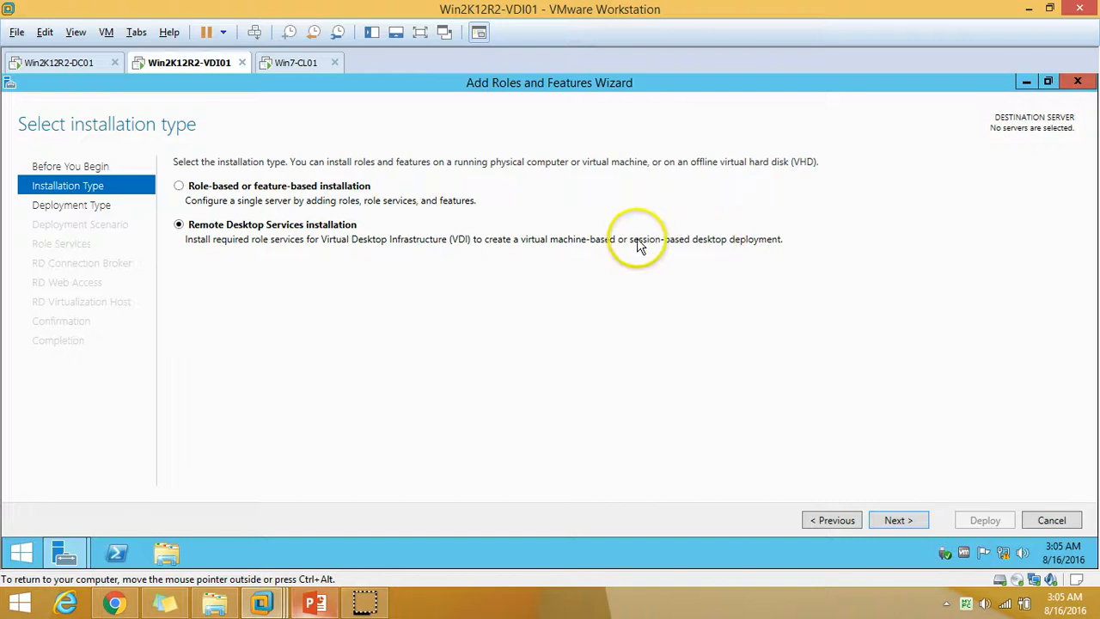
Choose Quick Start and session-based desktop deployment, advancing to server selection.
left_click(894, 522)
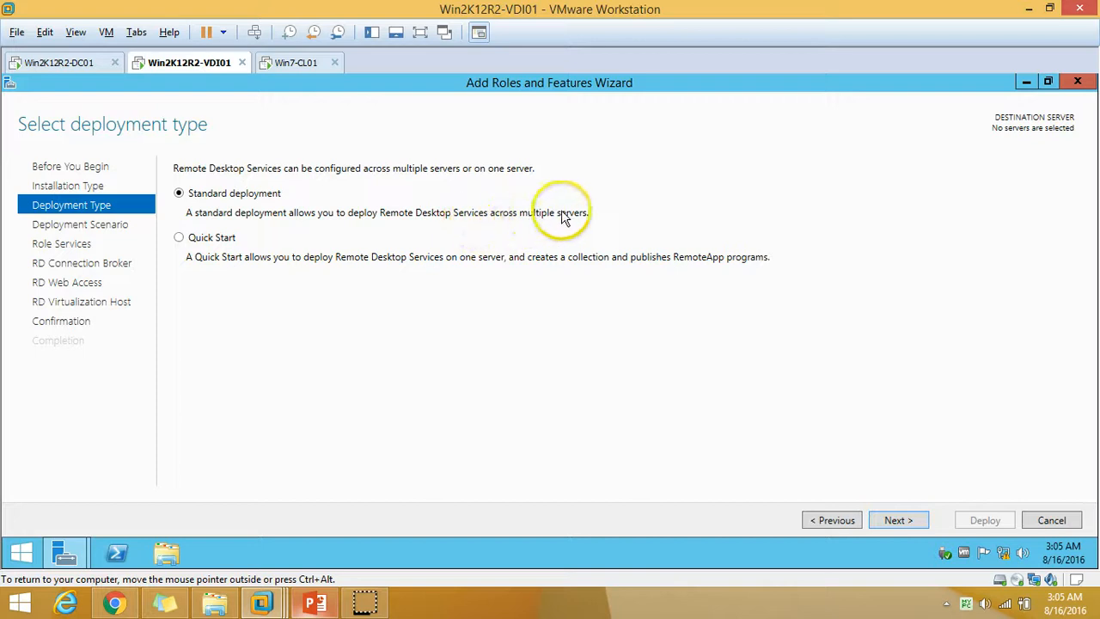
left_click(908, 523)
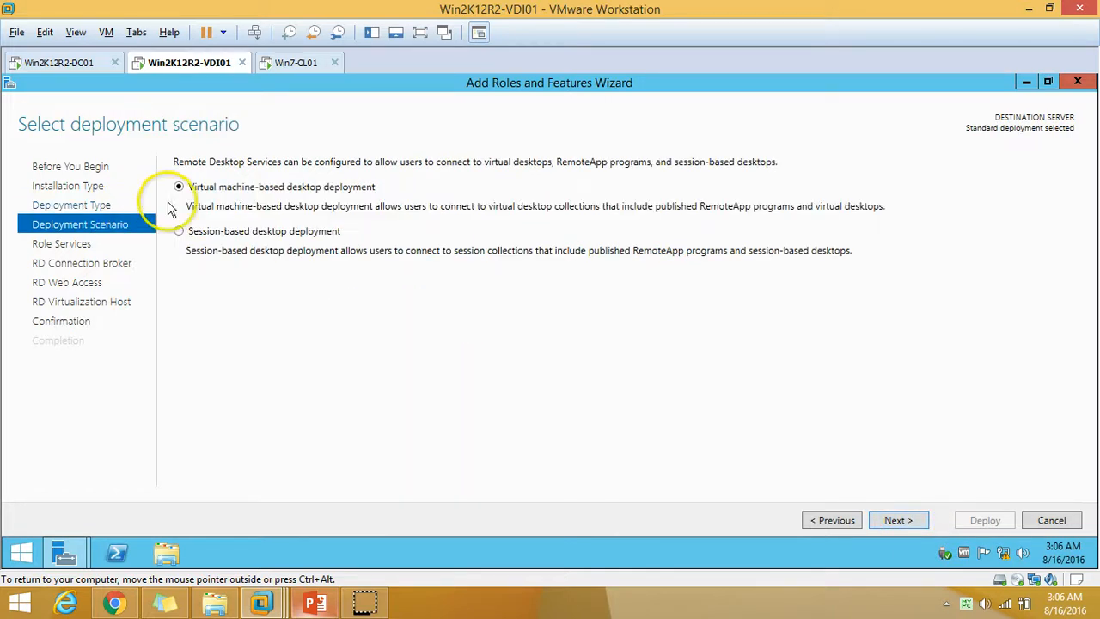
left_click(835, 521)
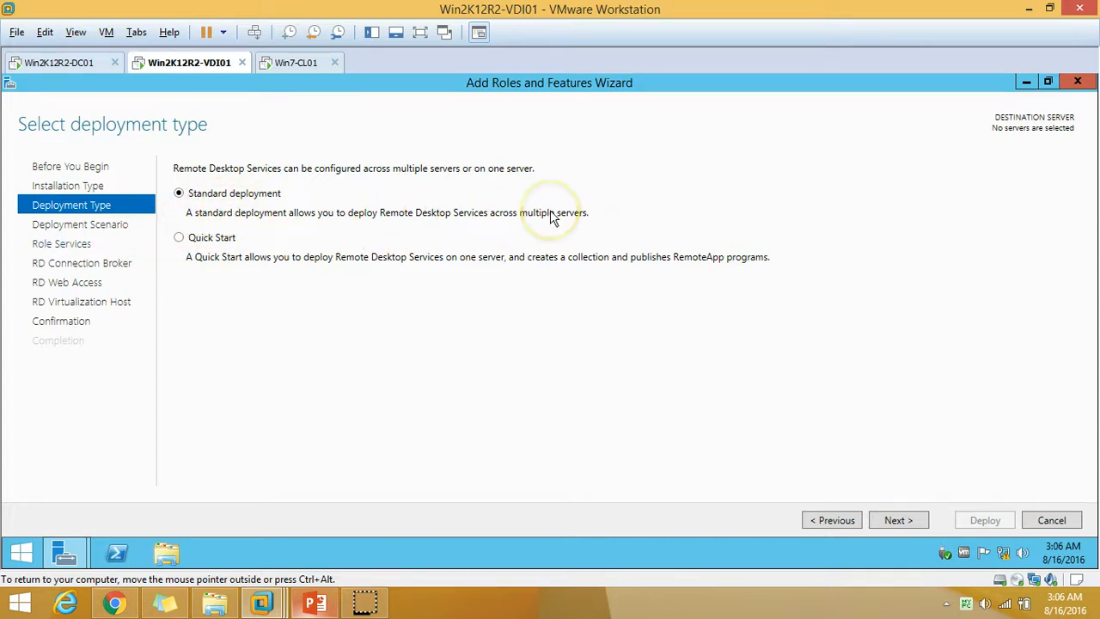
left_click(211, 244)
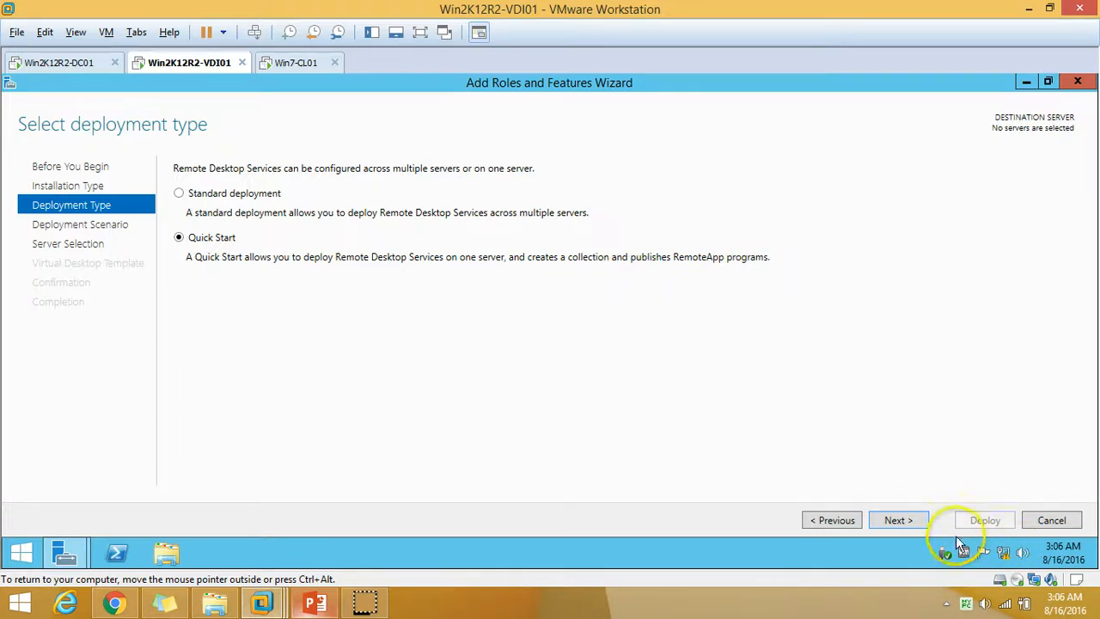
left_click(913, 525)
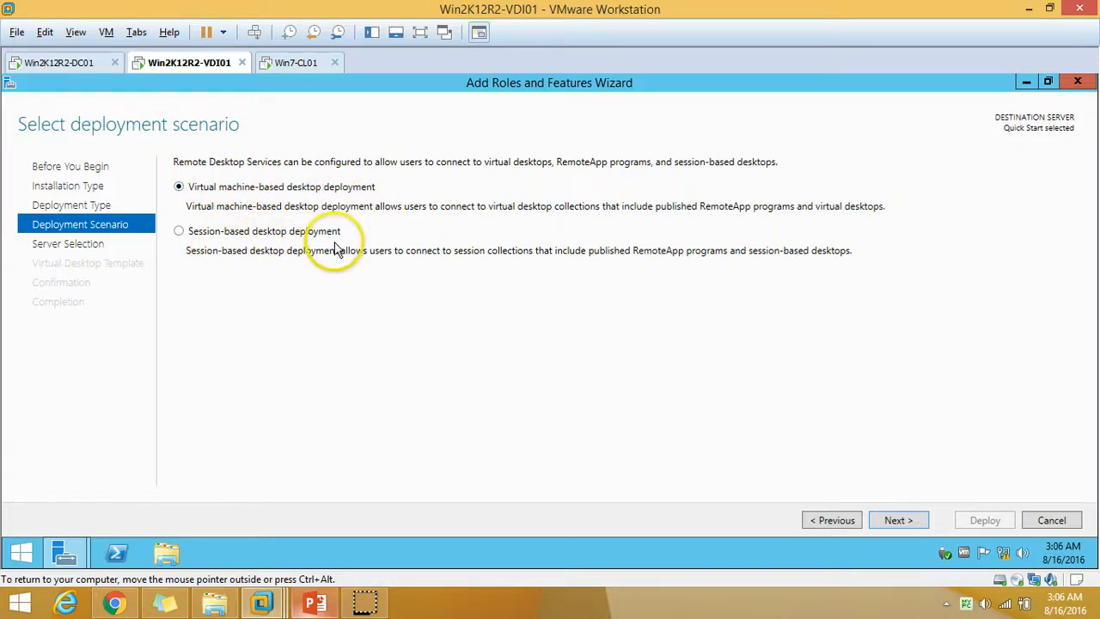
left_click(217, 232)
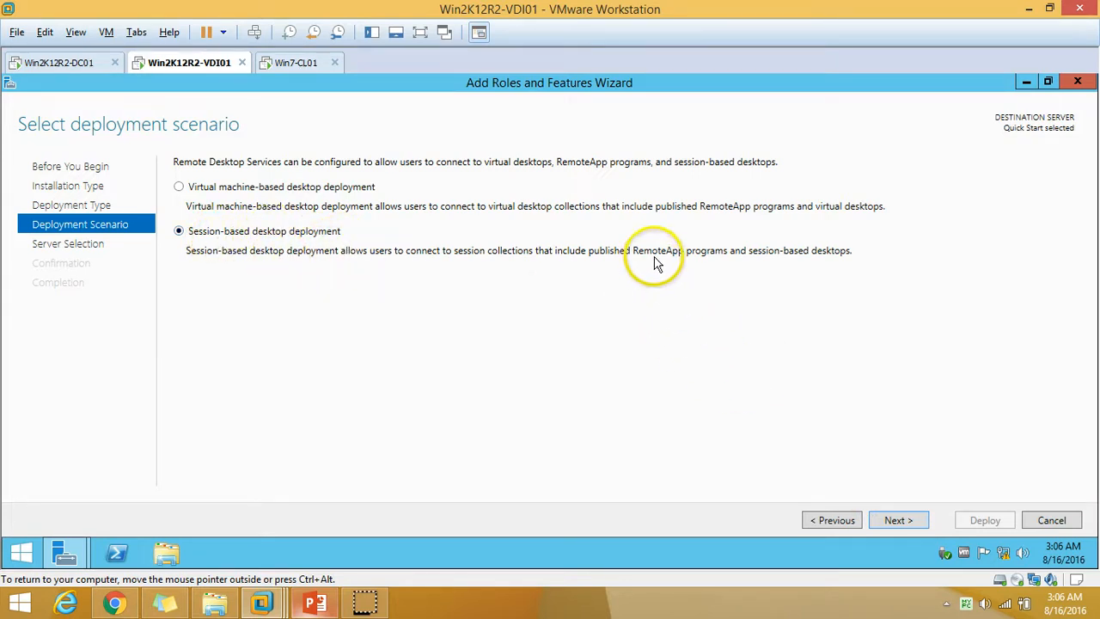
left_click(898, 520)
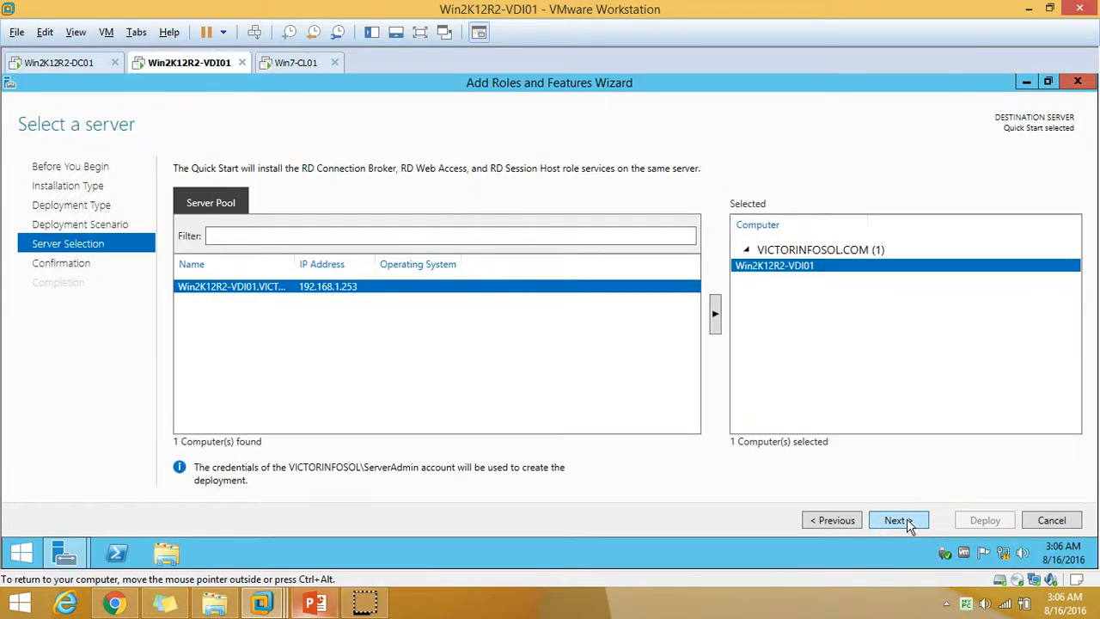
Widen the Name column to show Win2K12R2-VDI01, then advance to Confirm selections.
double_click(295, 267)
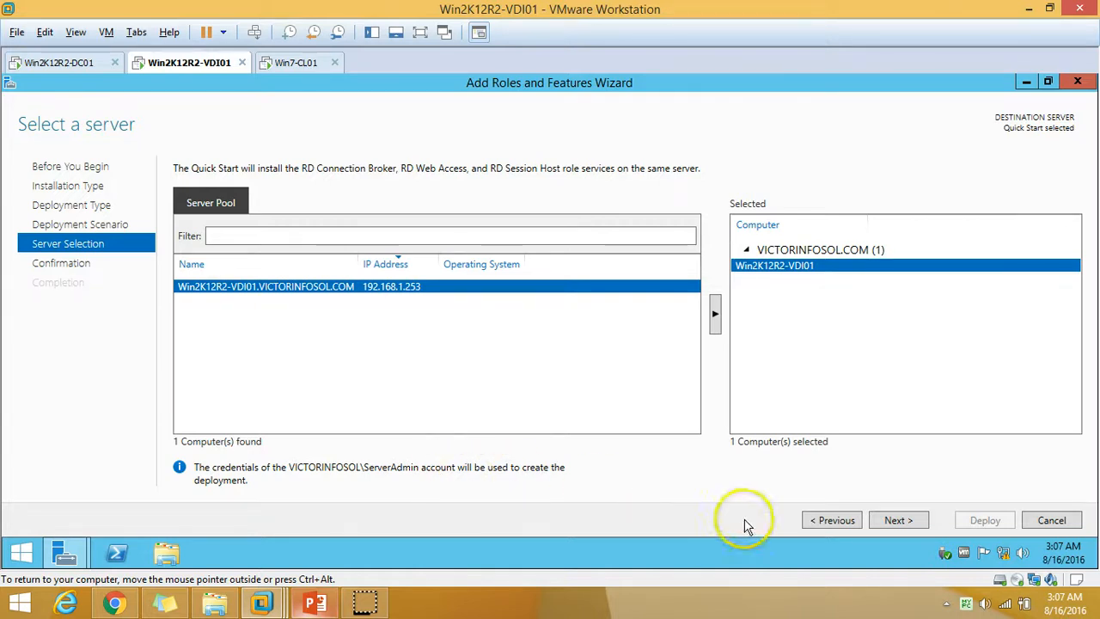
left_click(892, 522)
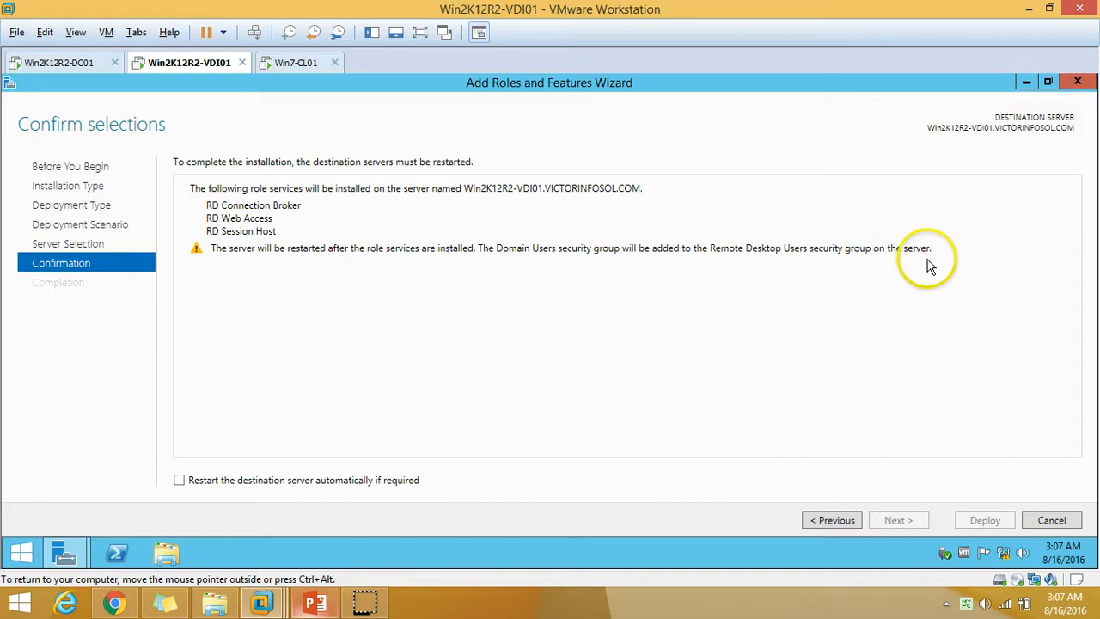
Enable automatic restart of VDI01 and deploy the three RD role services.
left_click(216, 487)
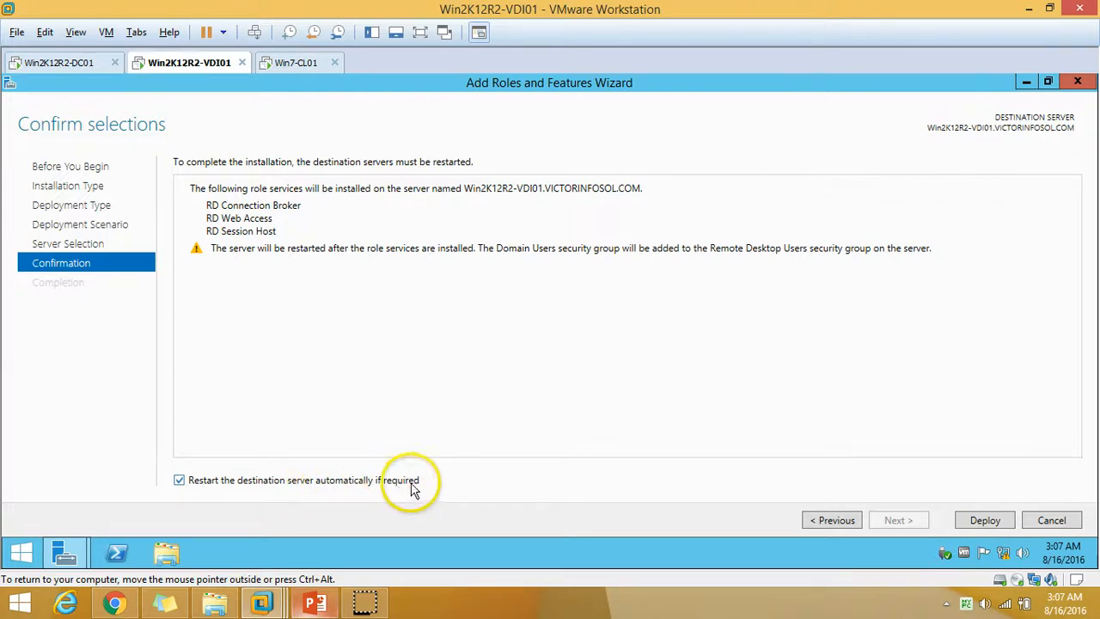
left_click(1002, 527)
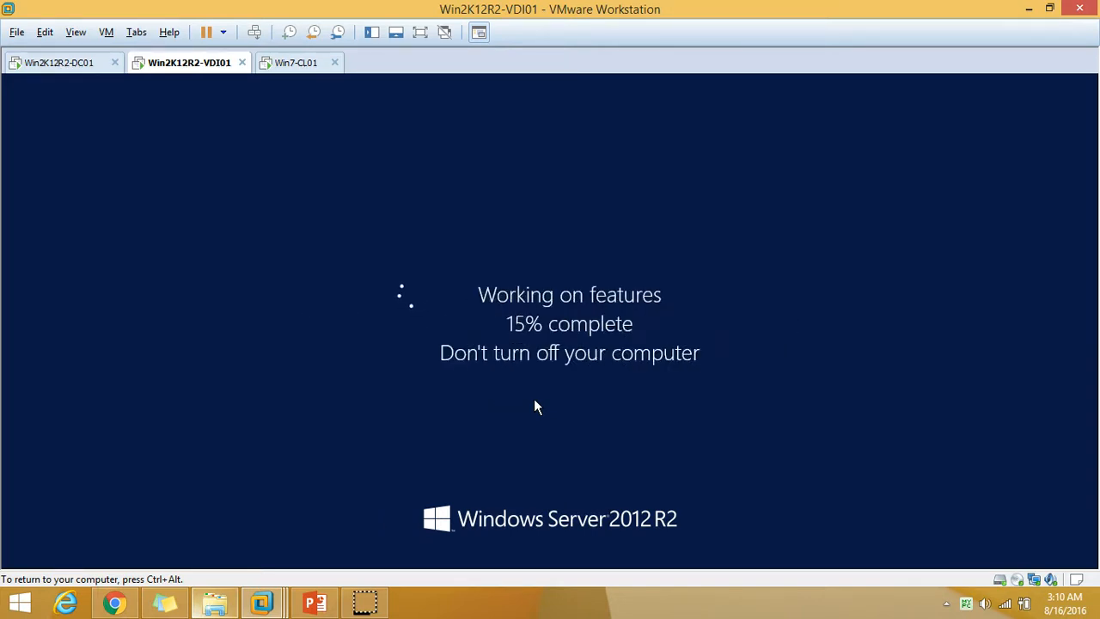
left_click(534, 368)
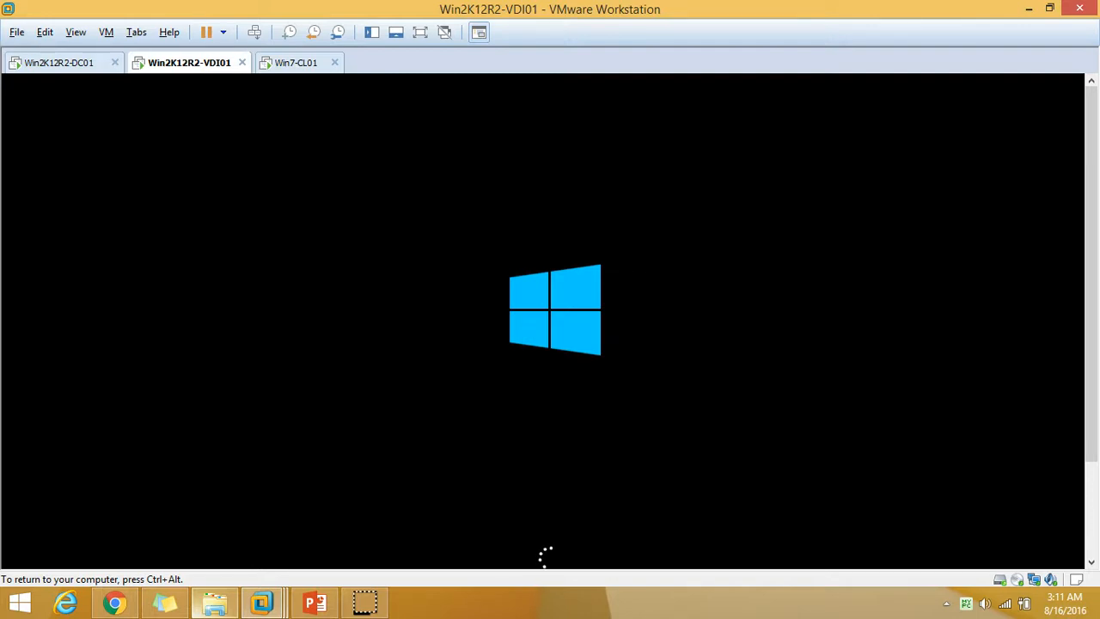
key("ctrl+alt")
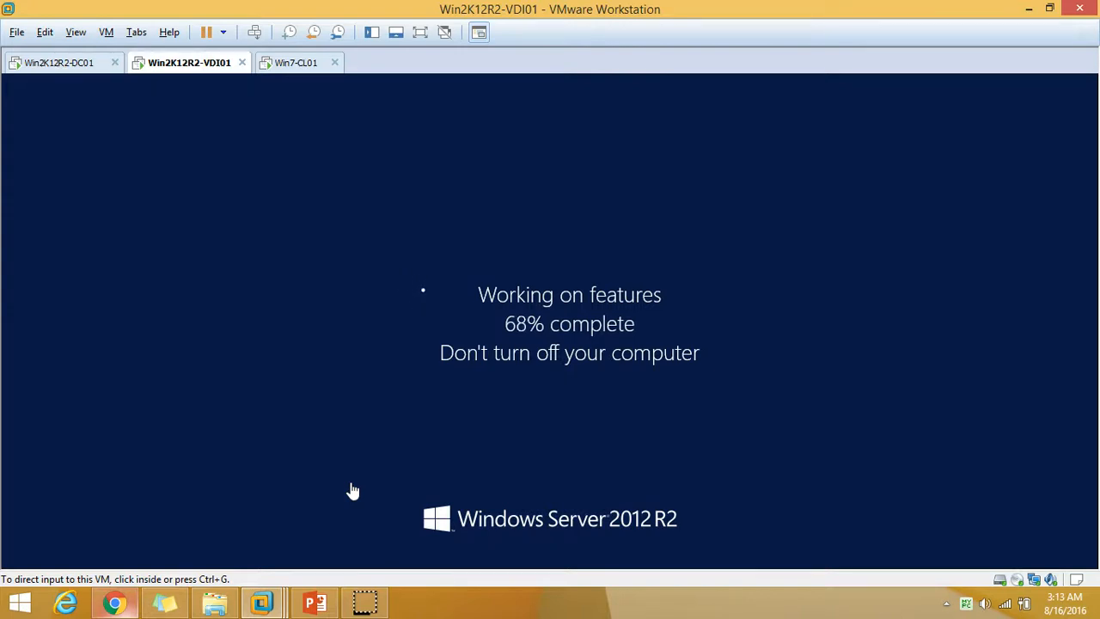
left_click(351, 493)
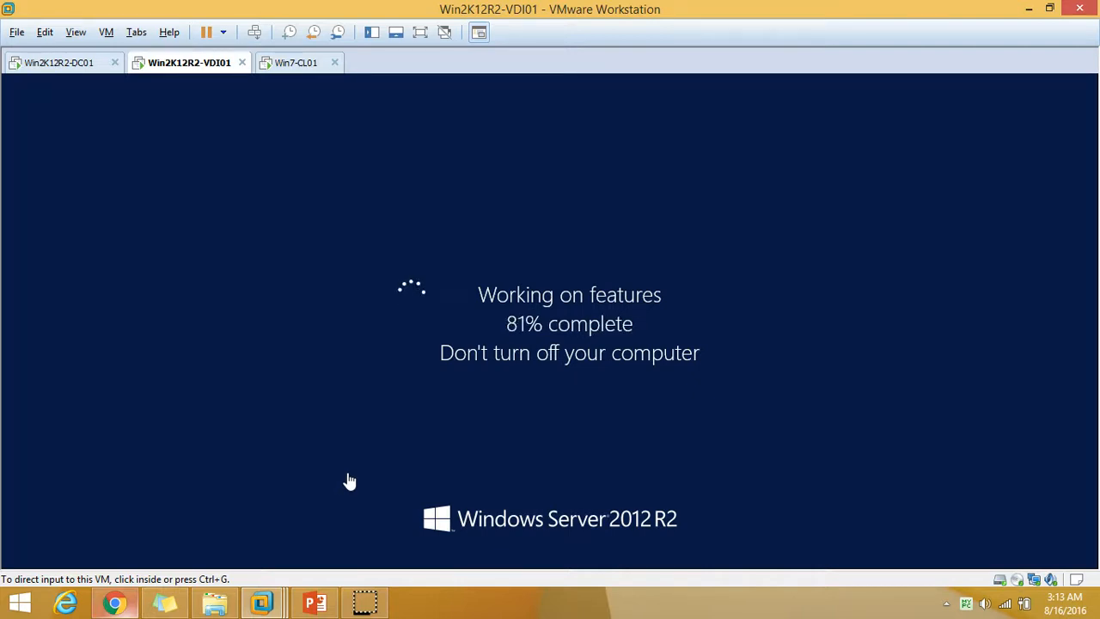
Wait out VDI01's restart until the Windows Server 2012 R2 lock screen appears.
left_click(478, 467)
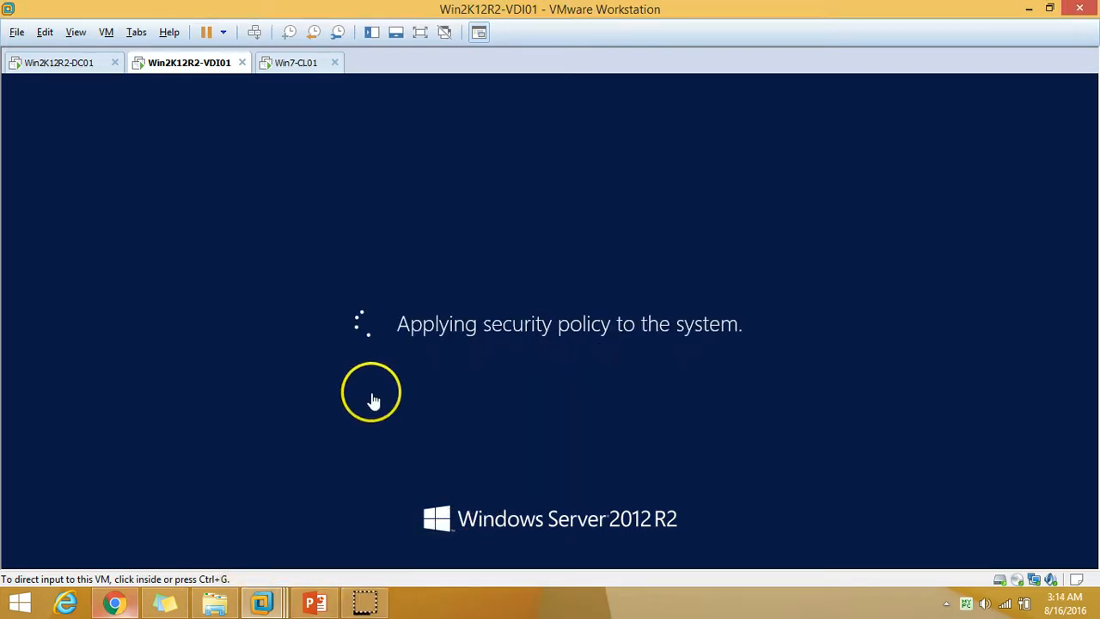
left_click(696, 326)
left_click(587, 284)
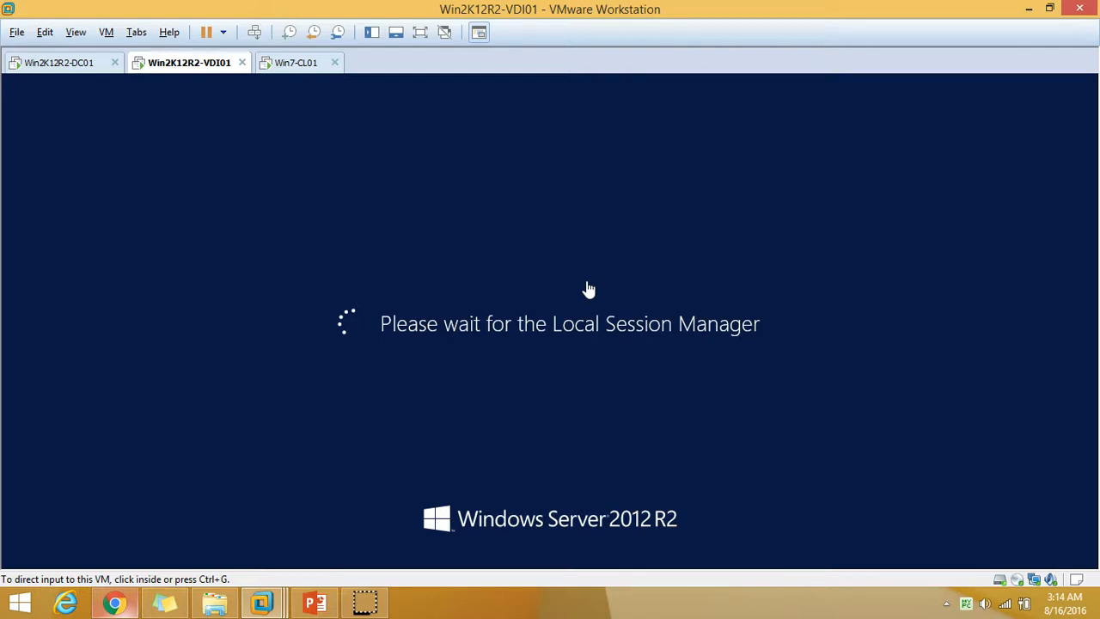
left_click(554, 76)
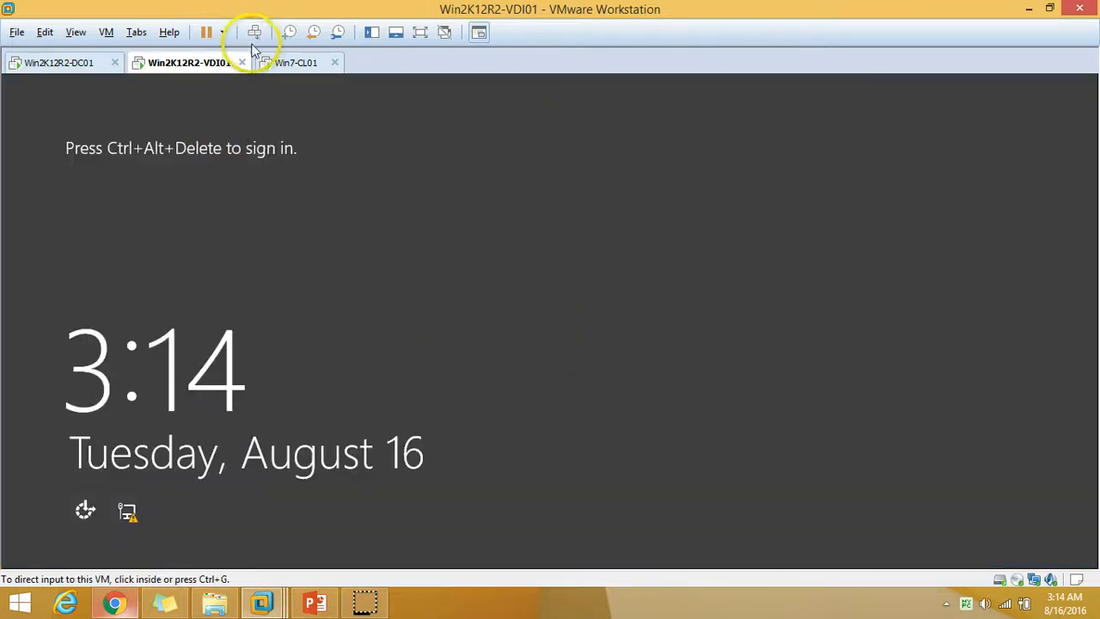
Sign in with the domain admin account, re-entering the password after the incorrect-password error.
left_click(253, 40)
left_click(493, 196)
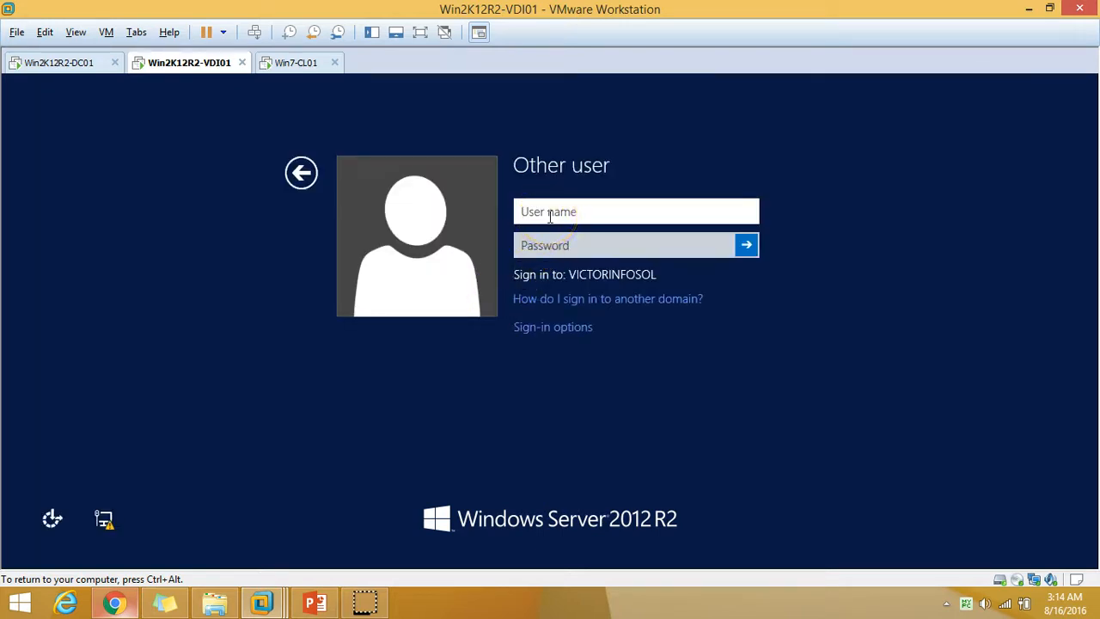
type("ServerAdmin")
key("Tab")
type("Pa$$w0rd")
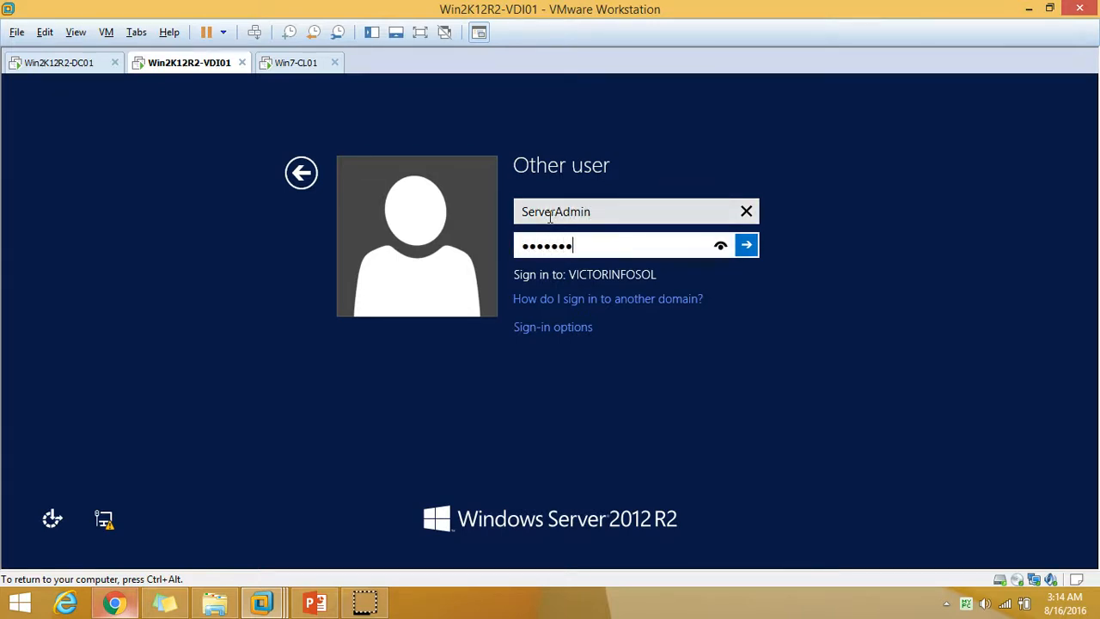
key("Return")
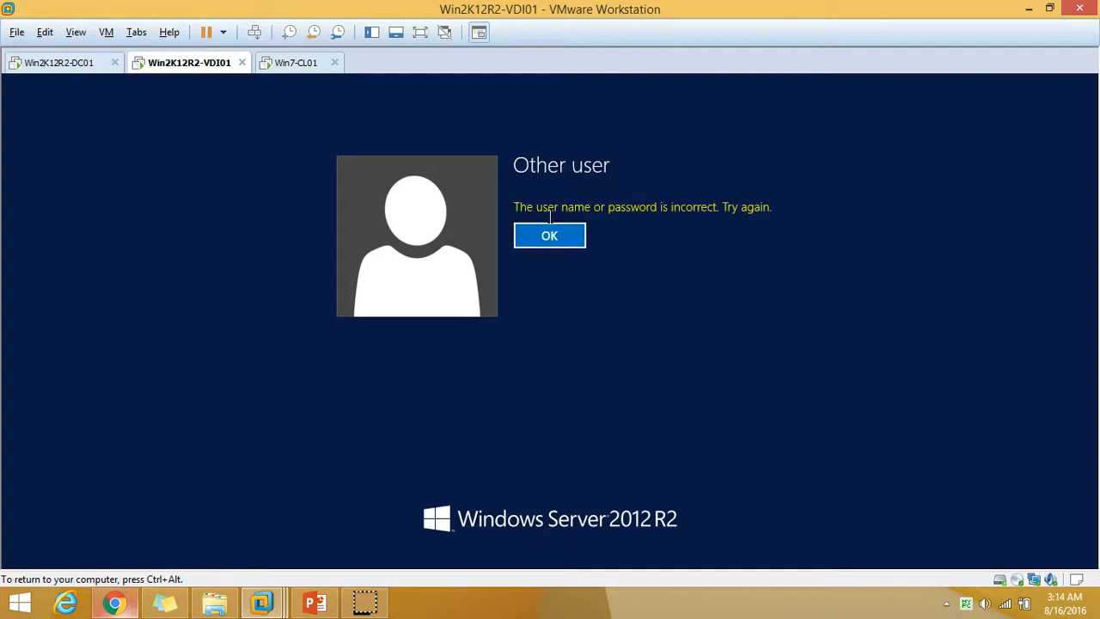
key("Return")
type("P@s")
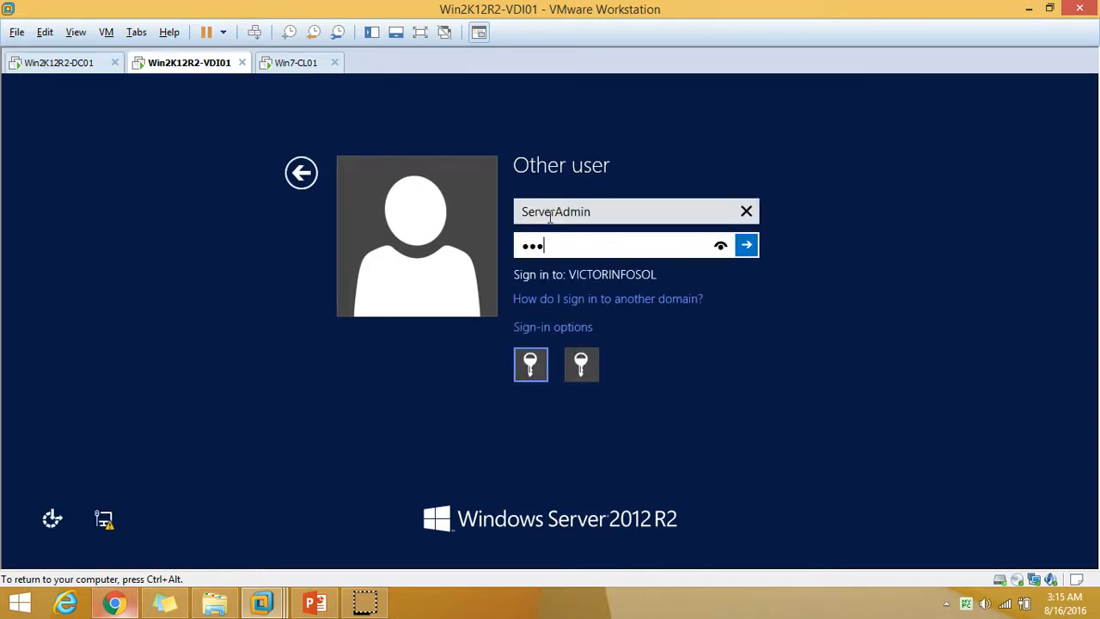
key("Return")
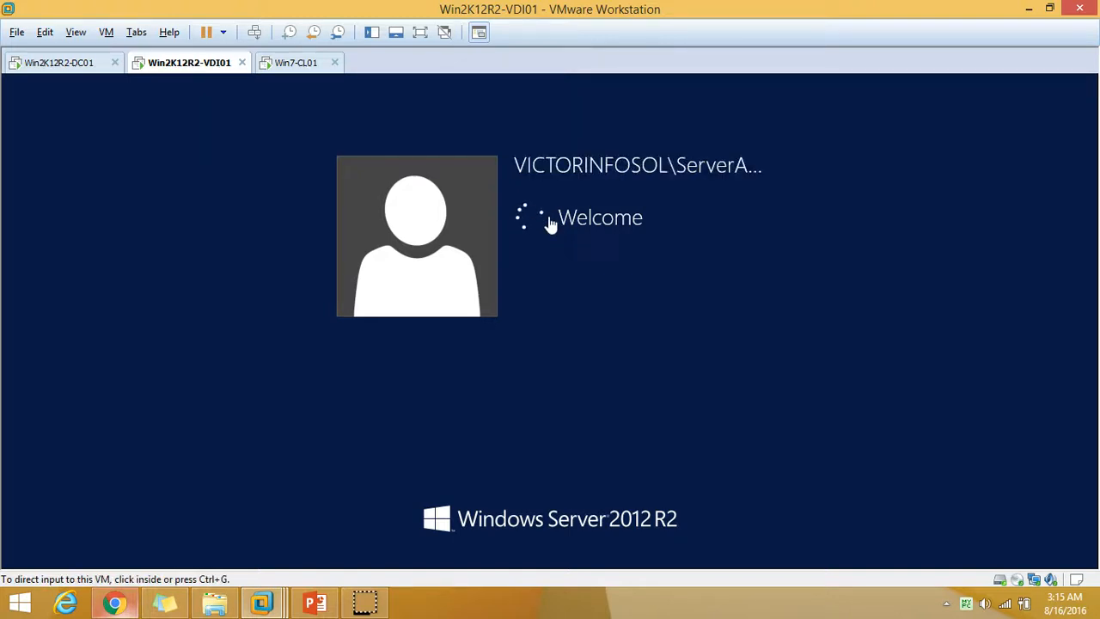
Reach the Server Manager dashboard listing Remote Desktop Services among three roles.
left_click(523, 252)
left_click(500, 264)
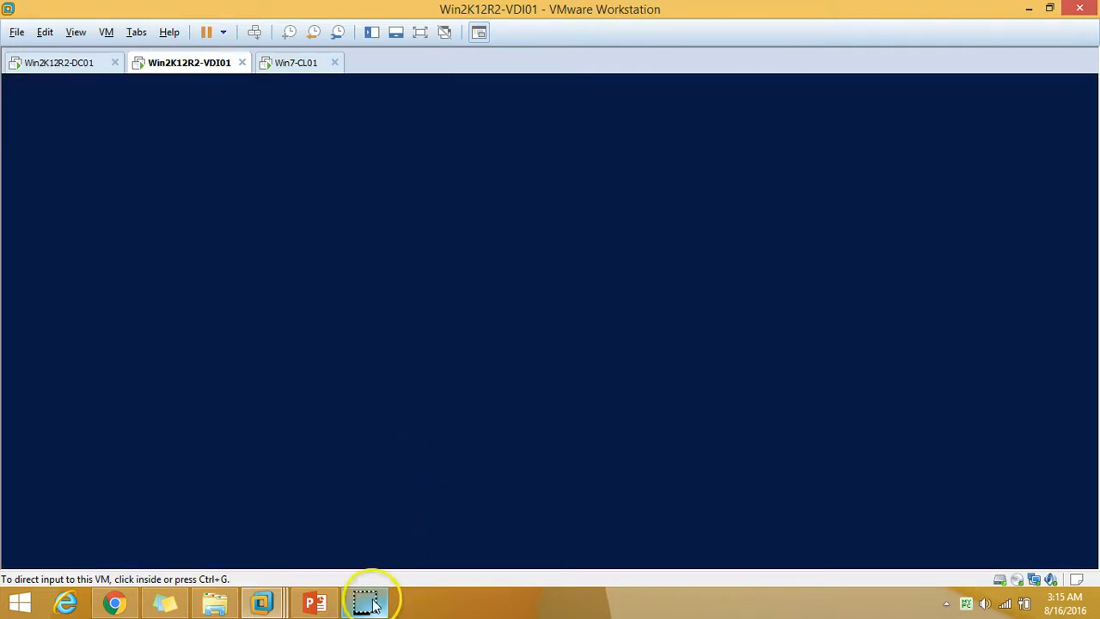
left_click(349, 416)
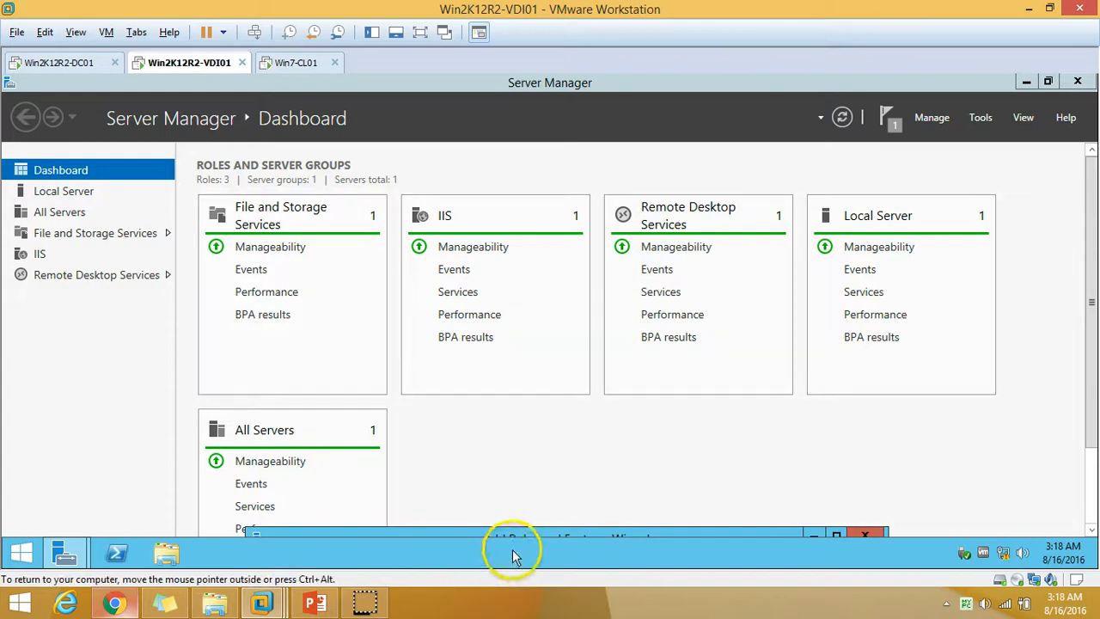
Enlarge the deployment wizard and wait until role services, session collection and RemoteApp programs show Succeeded.
left_click_drag(546, 535, 538, 136)
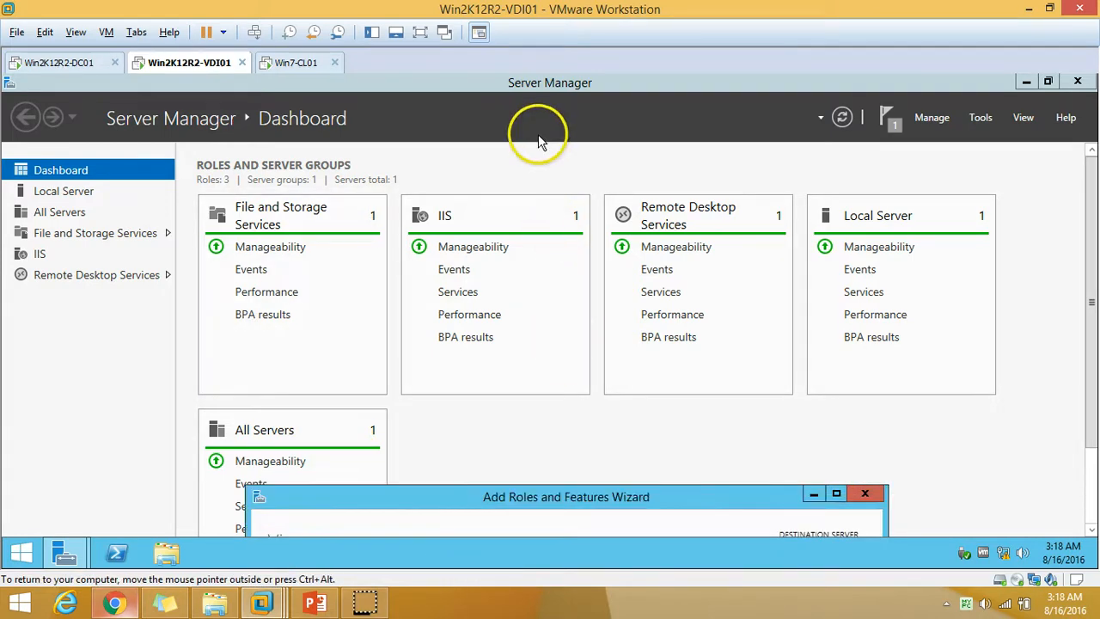
left_click_drag(486, 500, 587, 81)
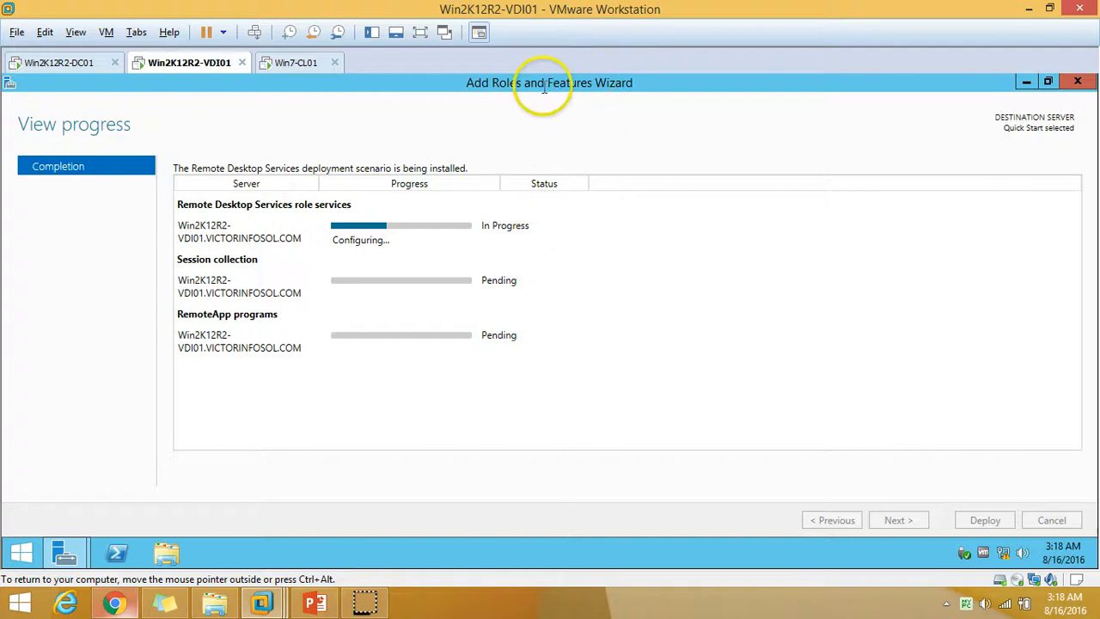
double_click(544, 84)
left_click_drag(545, 498, 554, 90)
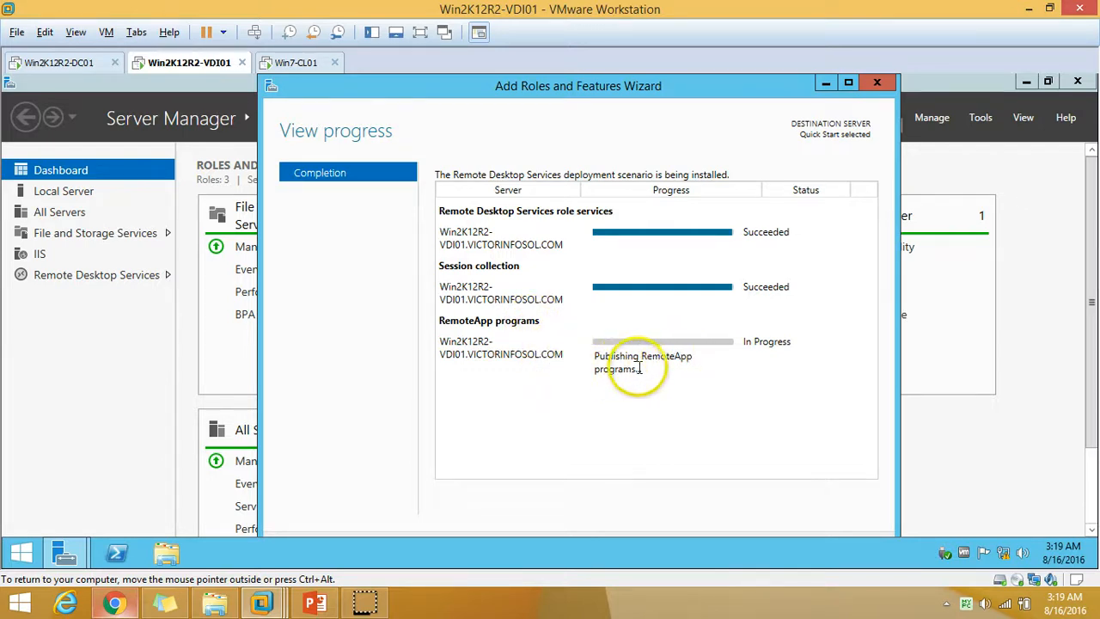
left_click(850, 87)
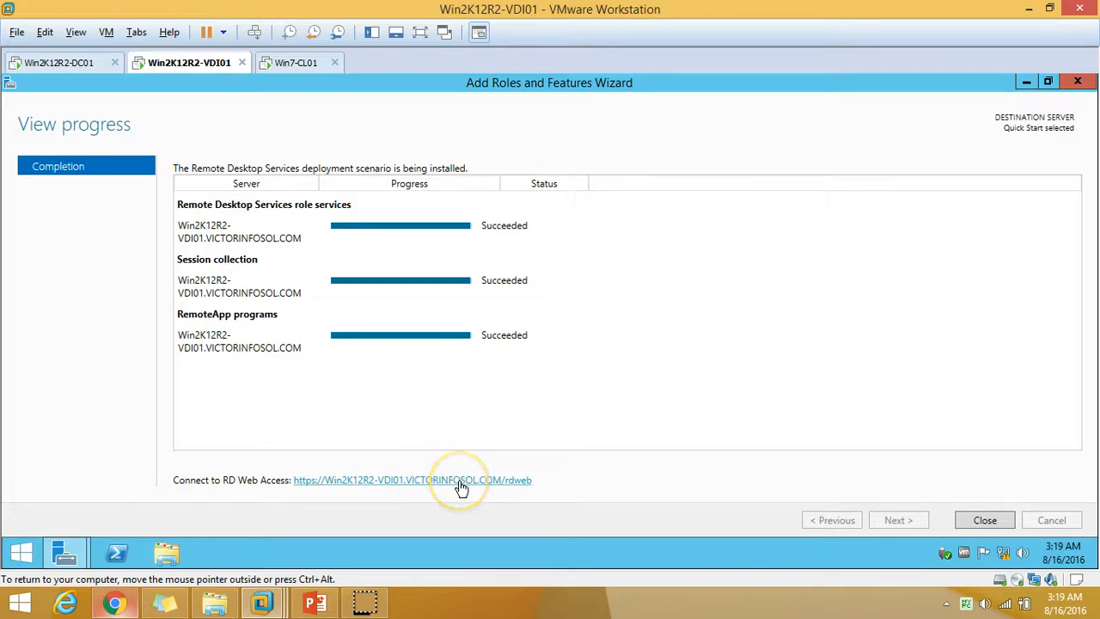
left_click(503, 487)
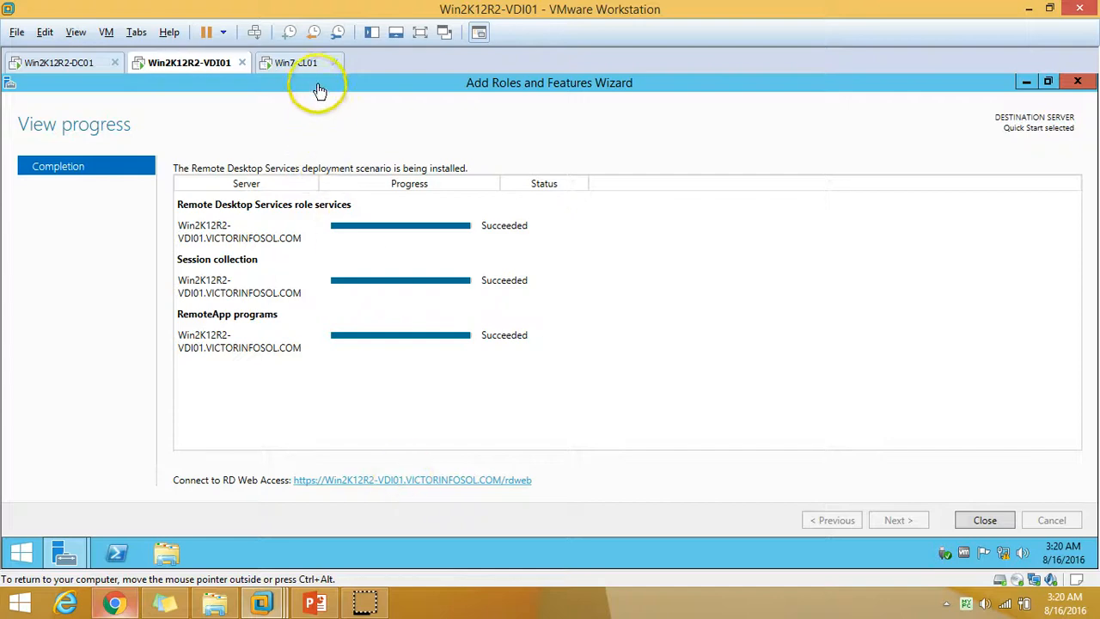
Dismiss the IE 8 welcome dialog on Win7-CL01, then close the deployment wizard and start Internet Explorer on VDI01.
left_click(296, 64)
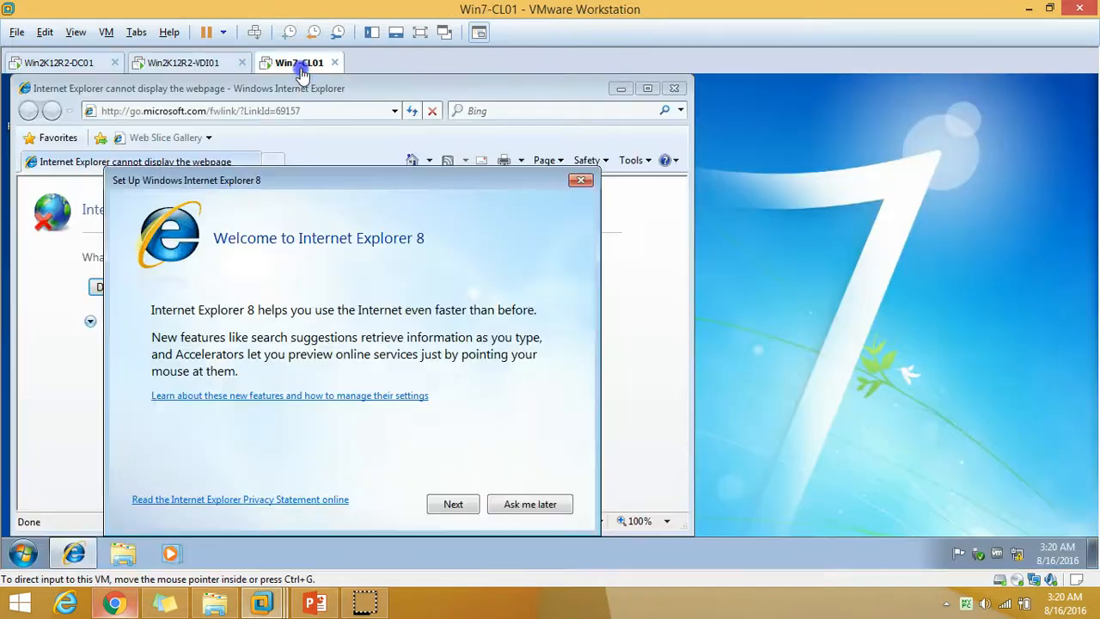
left_click(582, 182)
left_click(209, 65)
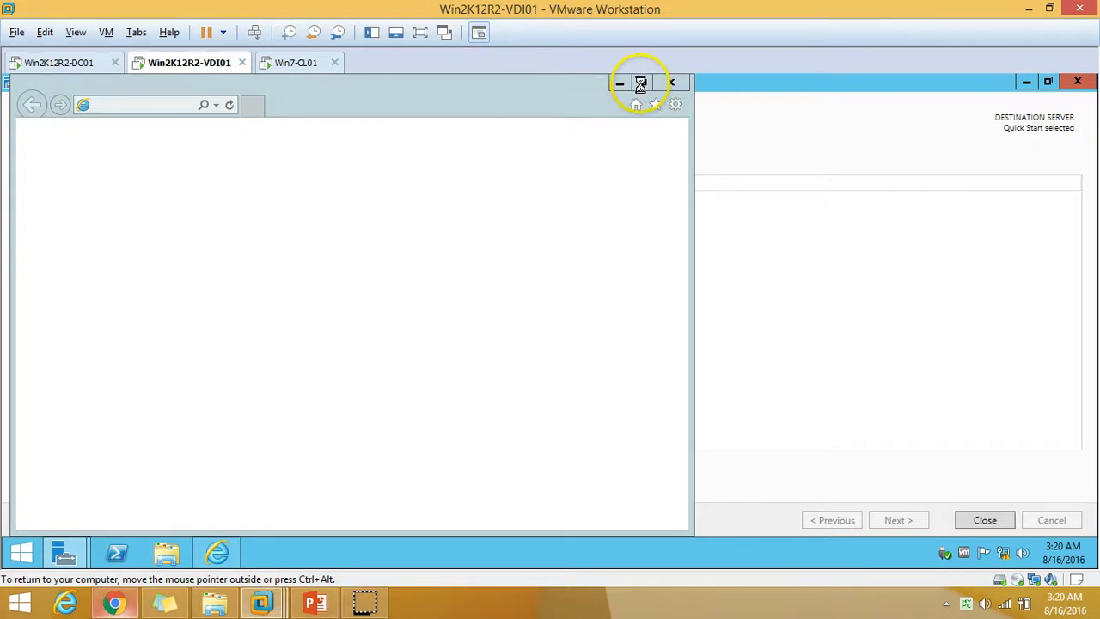
left_click(986, 521)
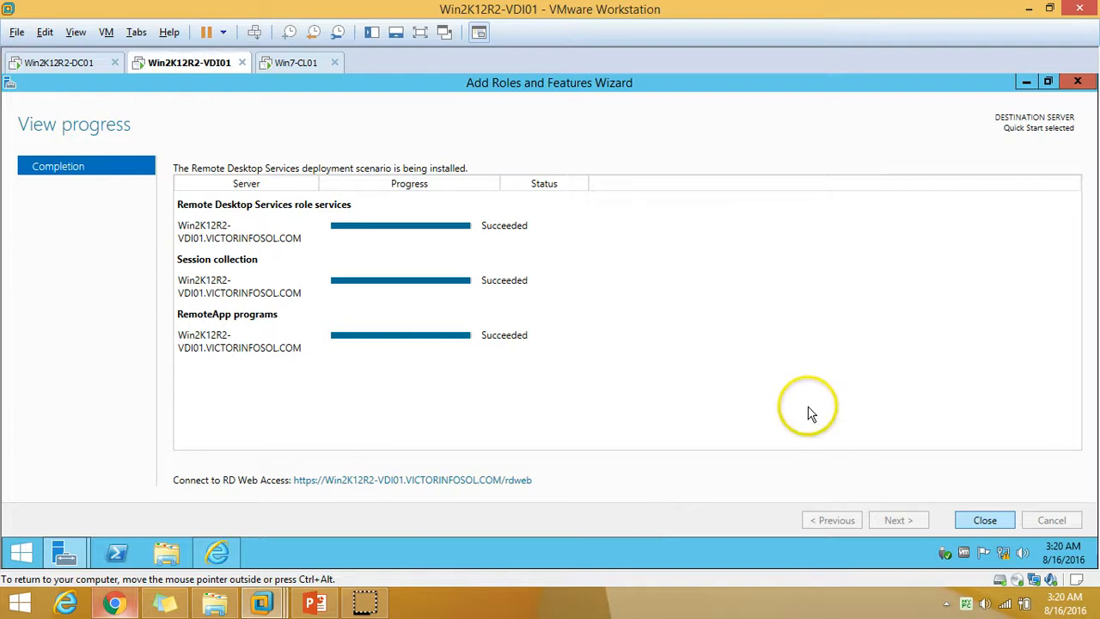
left_click(217, 553)
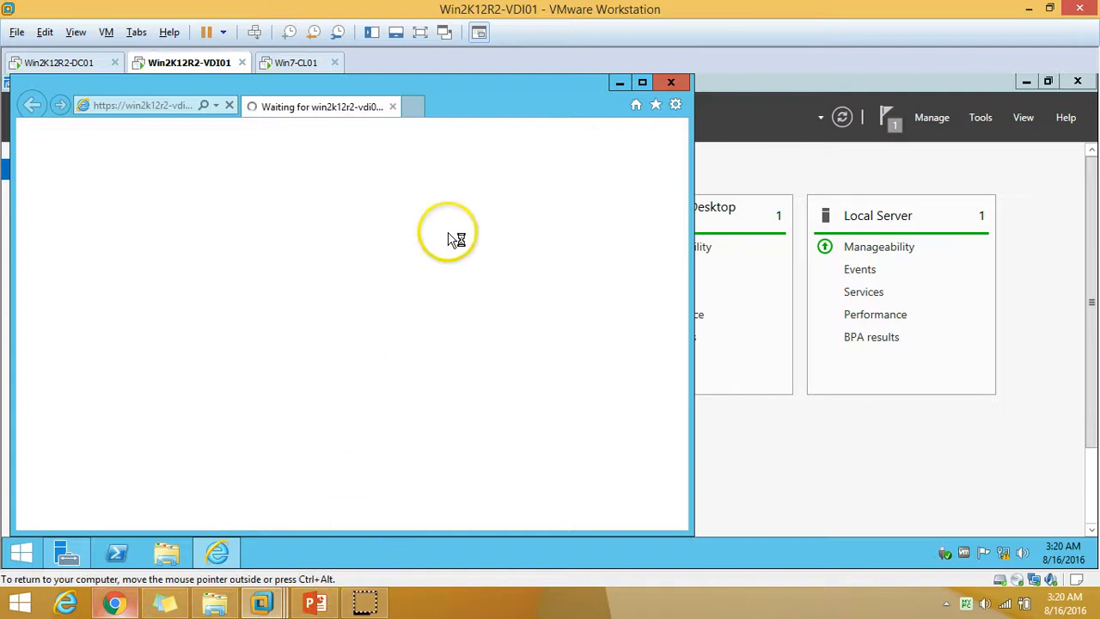
Copy the rdweb address from the server's Internet Explorer address bar.
left_click(164, 105)
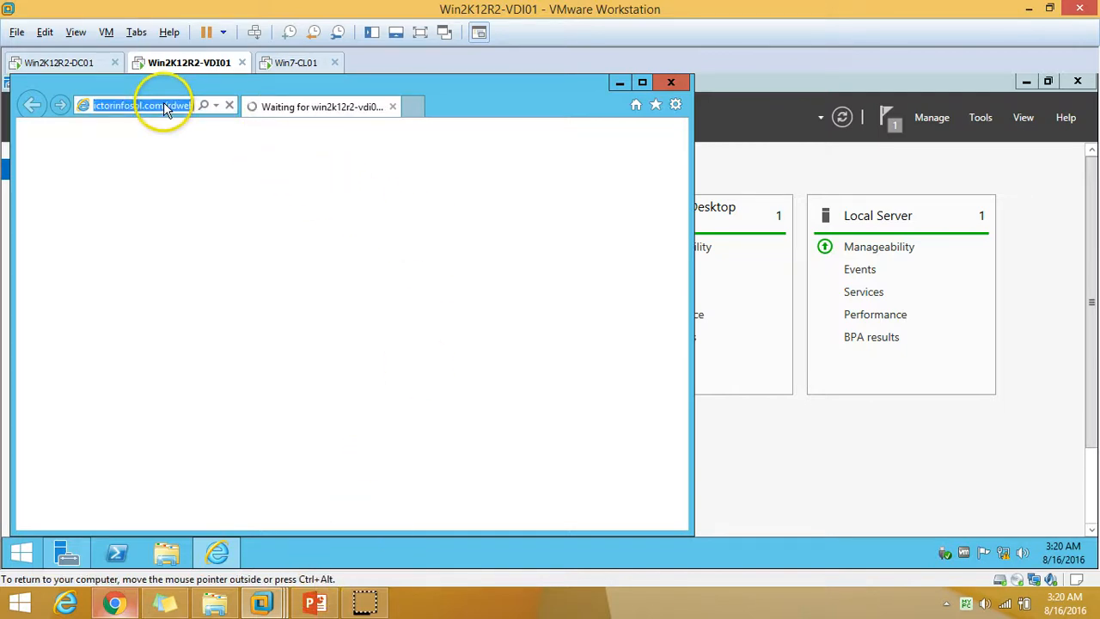
left_click(45, 32)
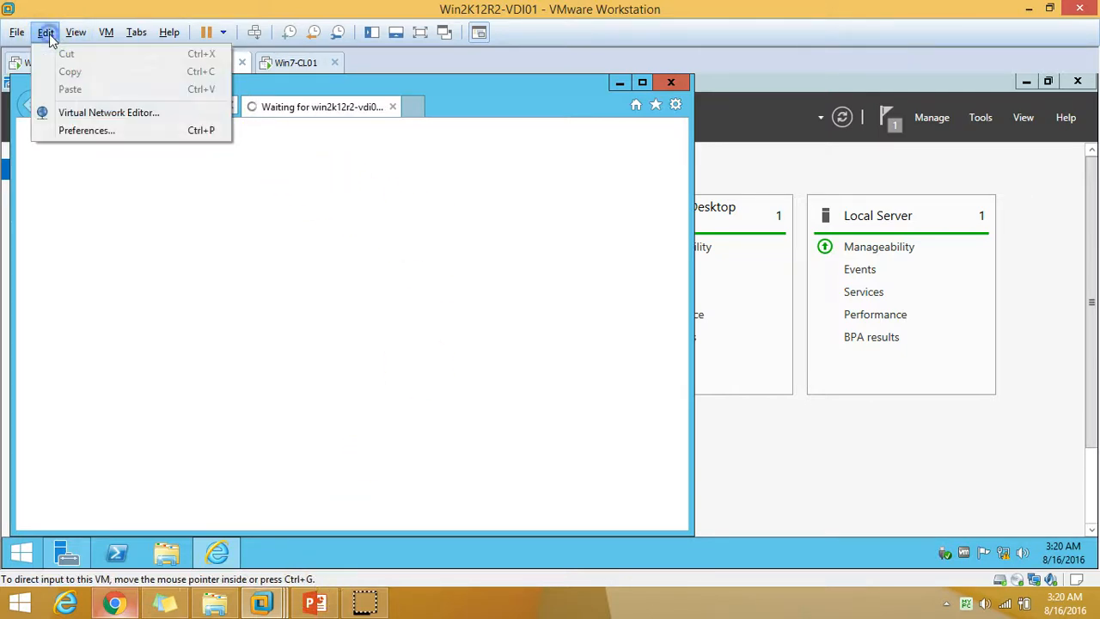
left_click(279, 188)
right_click(163, 103)
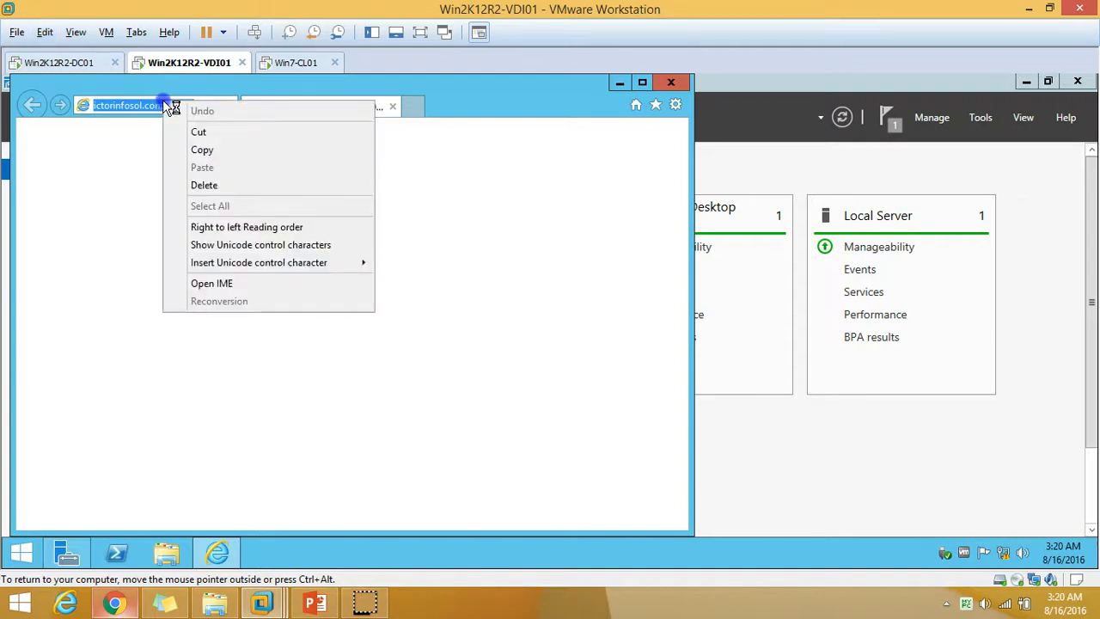
left_click(203, 166)
Paste and load the rdweb address in Win7-CL01's browser, close the old error tab, and minimize the server browser.
left_click(286, 61)
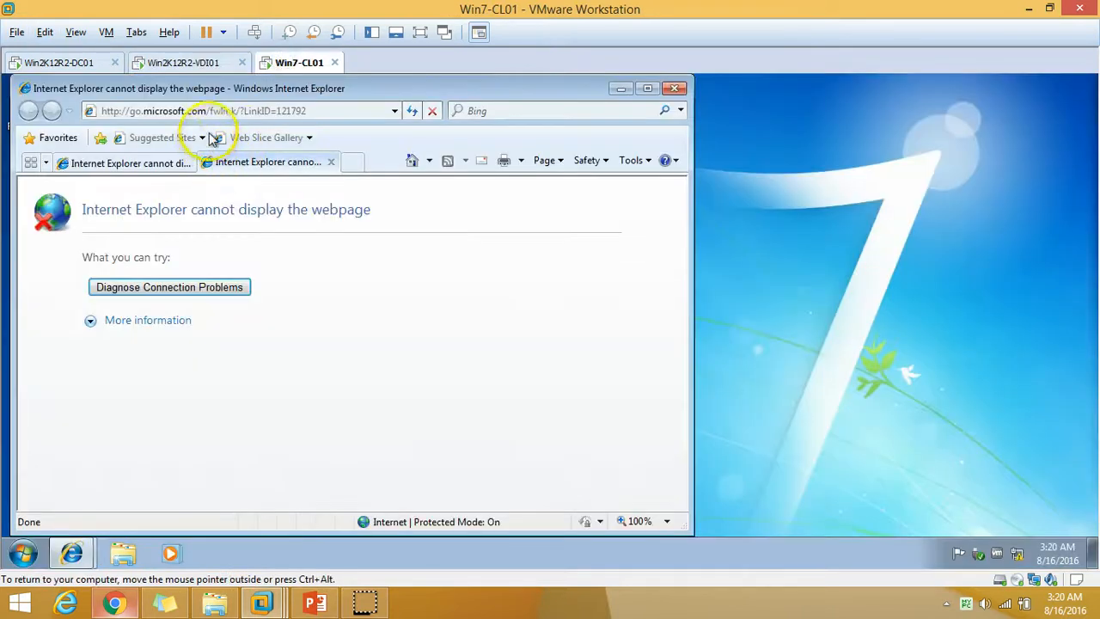
left_click(230, 113)
right_click(231, 110)
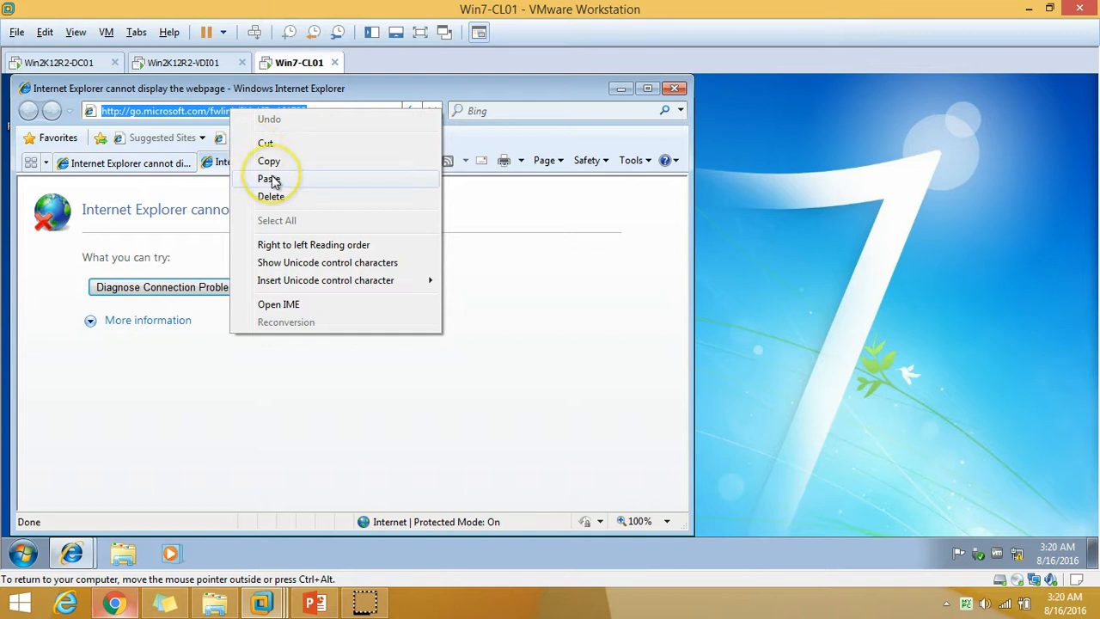
left_click(273, 178)
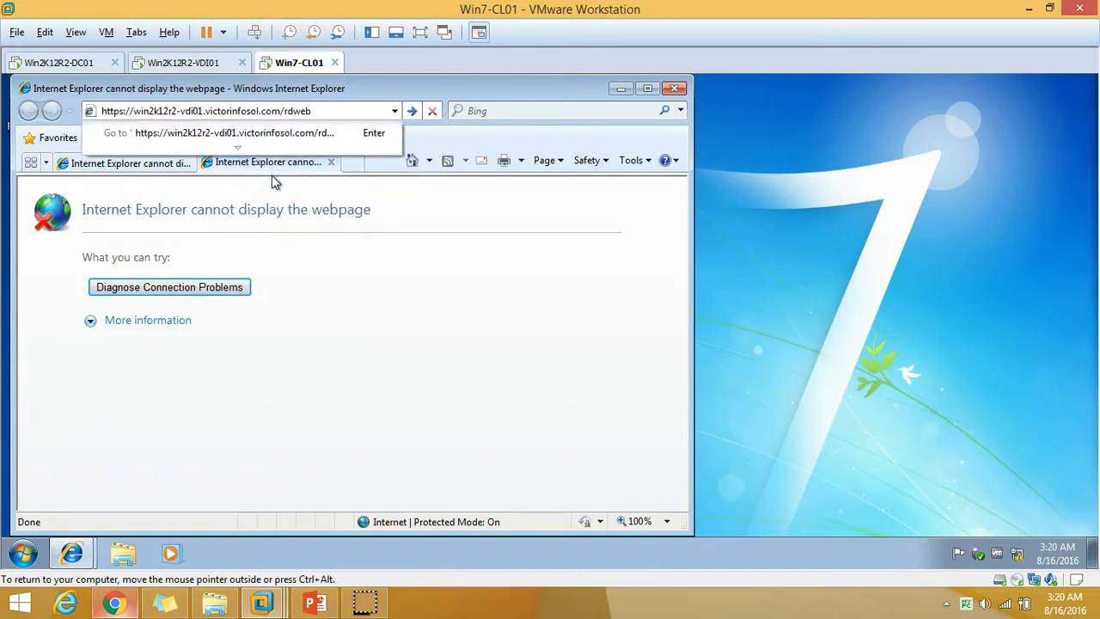
key("Return")
left_click(176, 167)
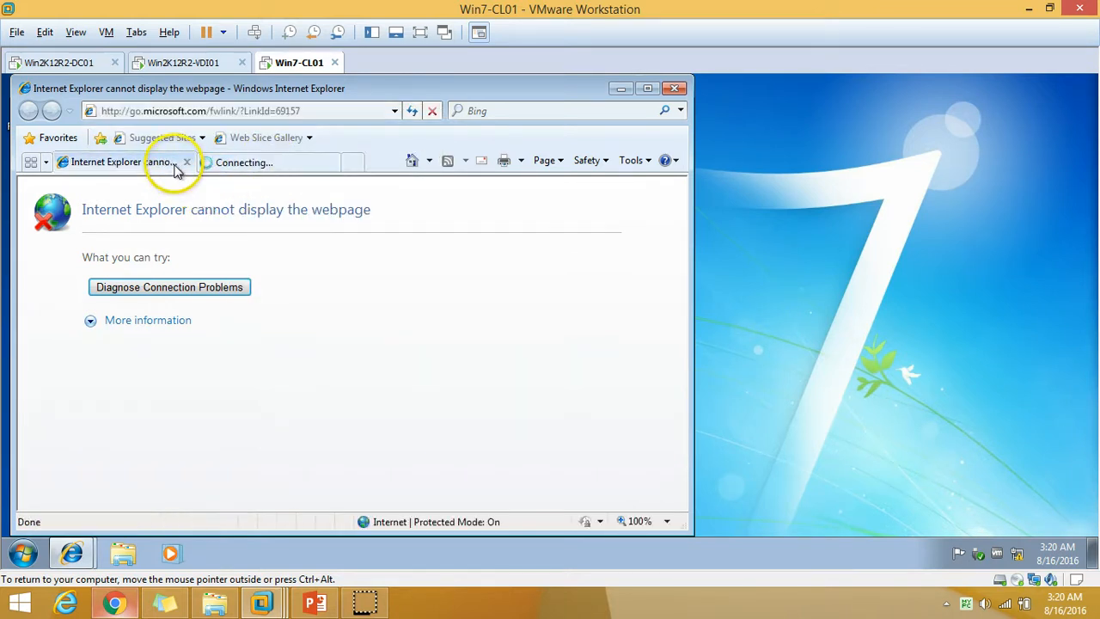
left_click(186, 163)
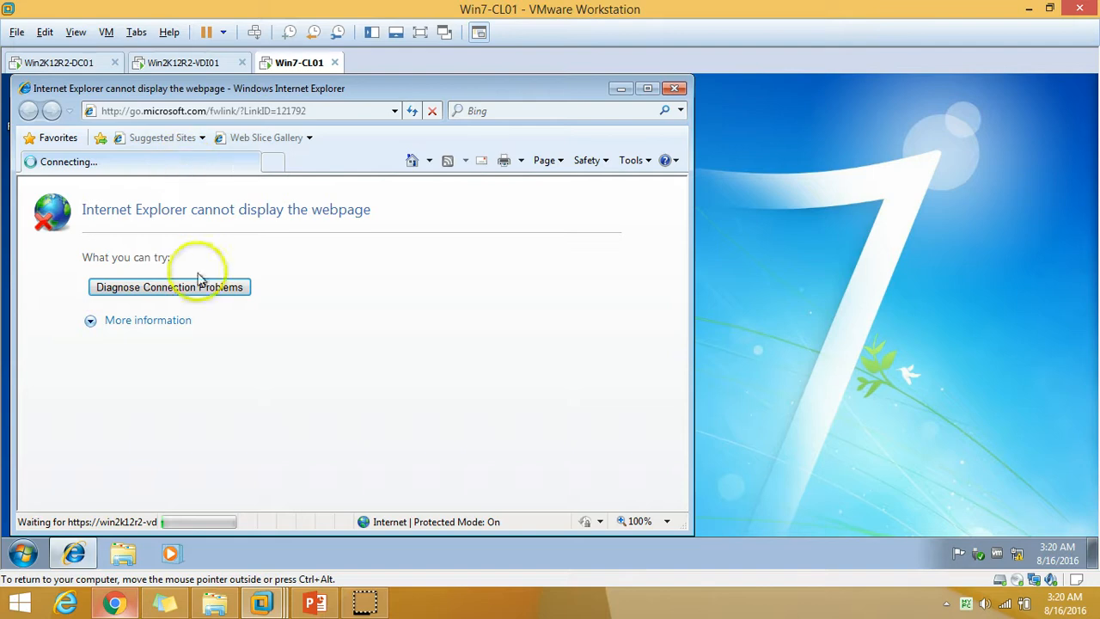
left_click(225, 66)
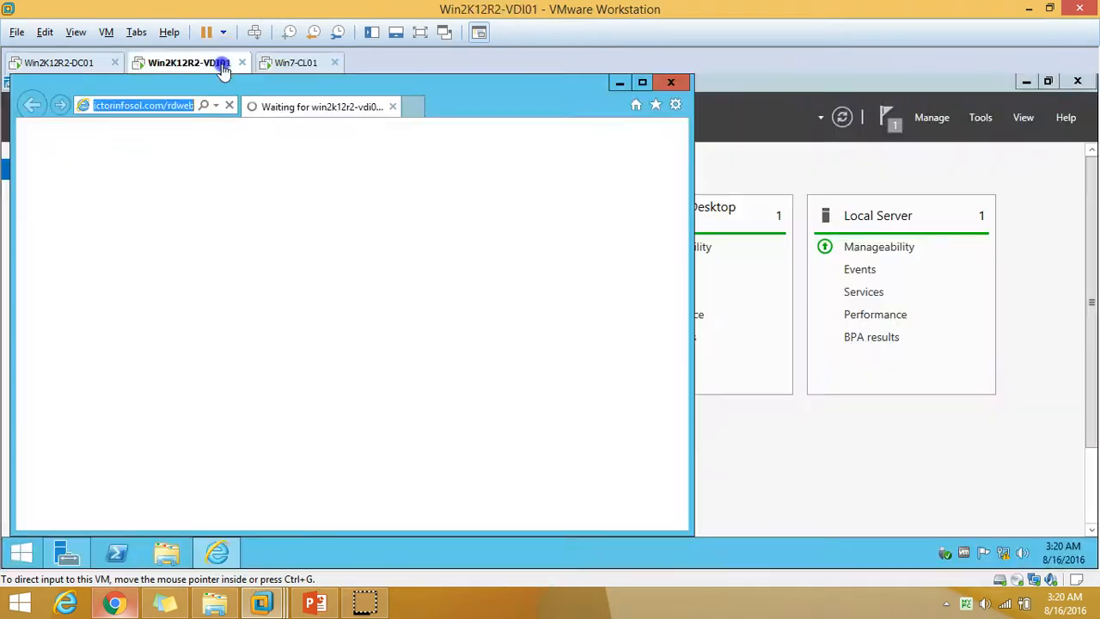
left_click(617, 86)
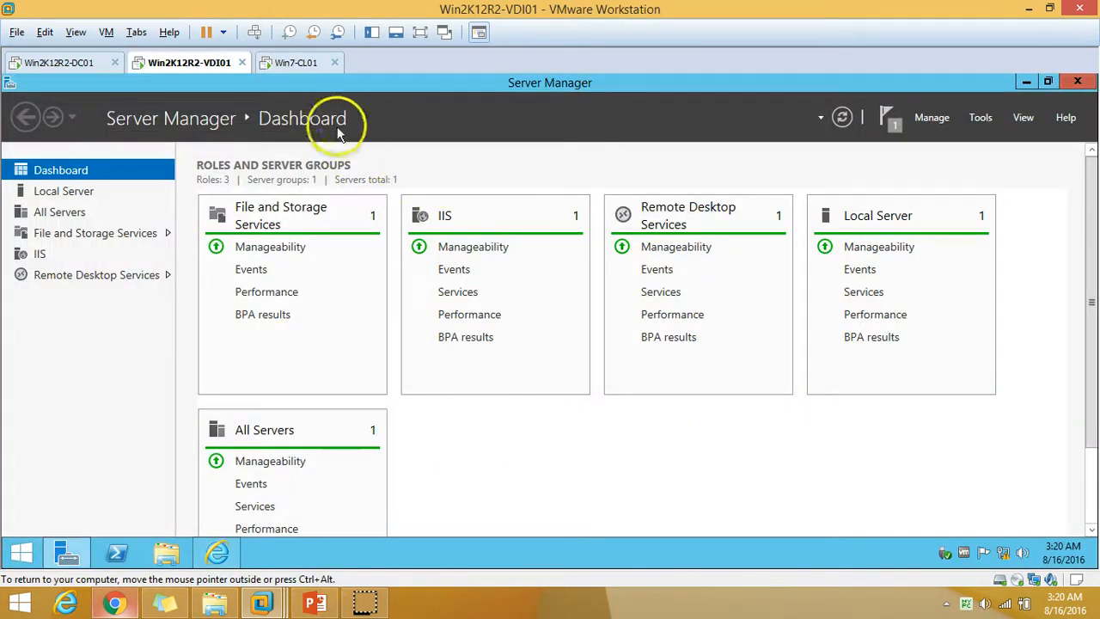
left_click(288, 62)
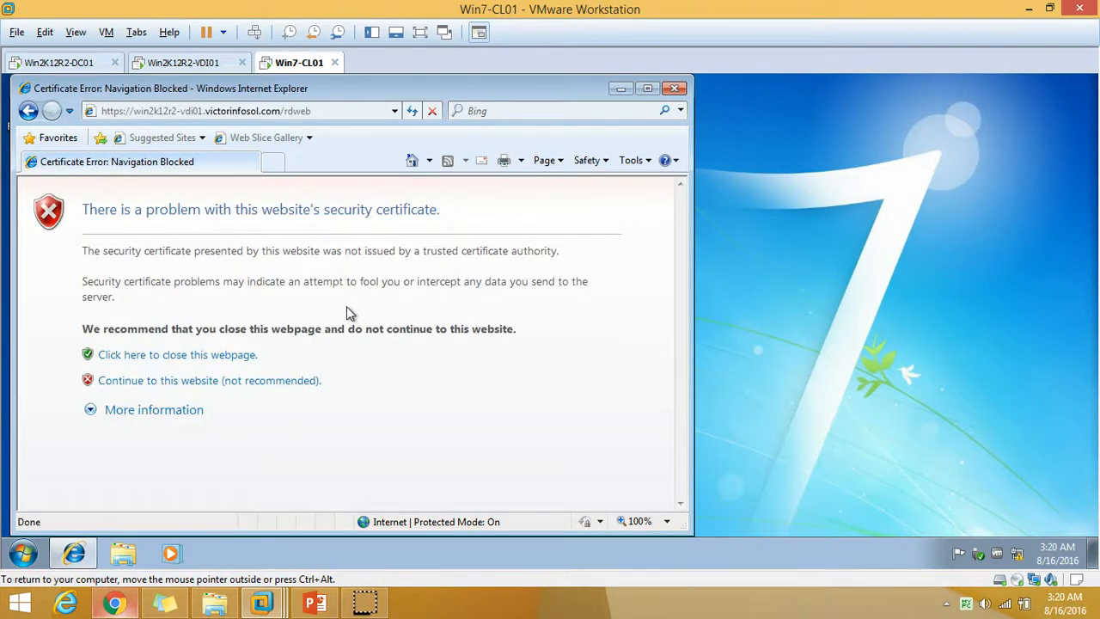
Continue past the certificate warning, allow the Remote Desktop add-on on all websites, and sign in with domain credentials.
left_click(648, 88)
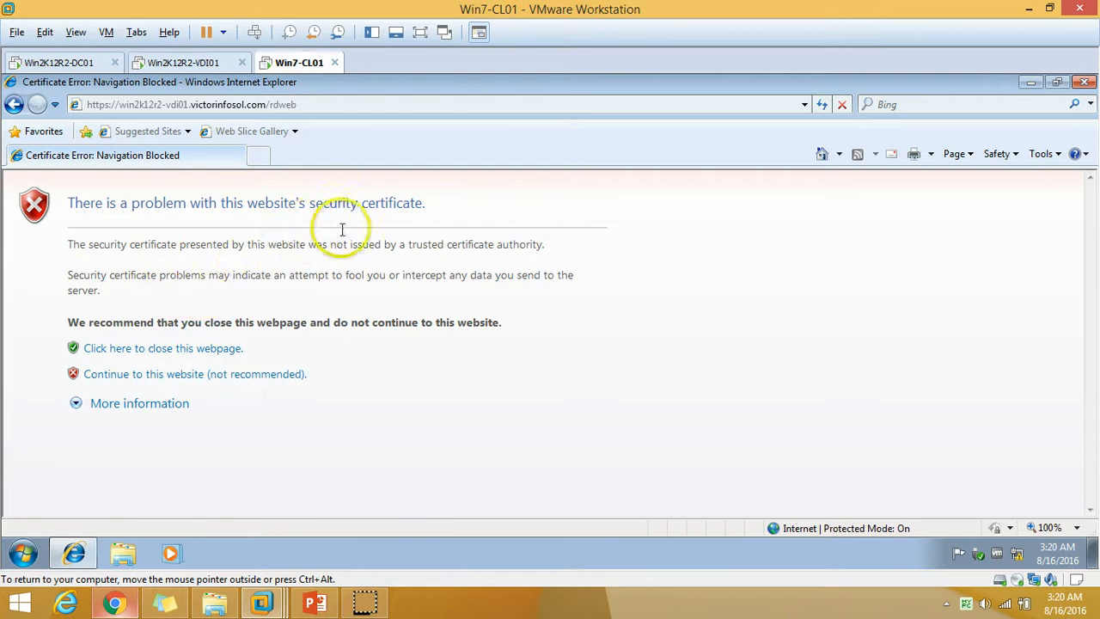
left_click(204, 379)
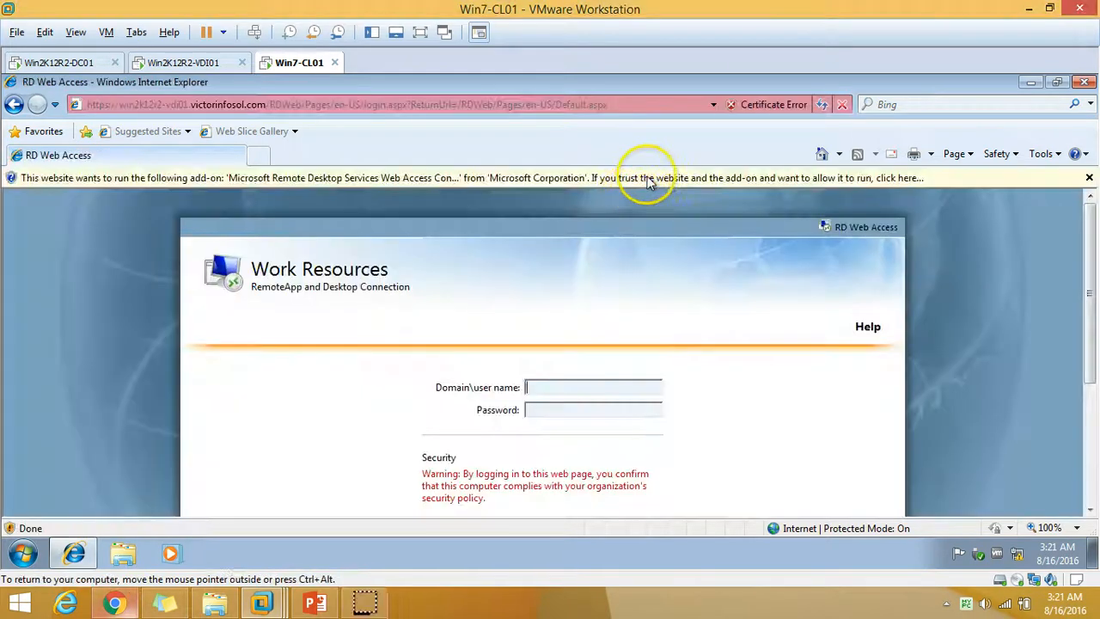
left_click(646, 178)
left_click(687, 204)
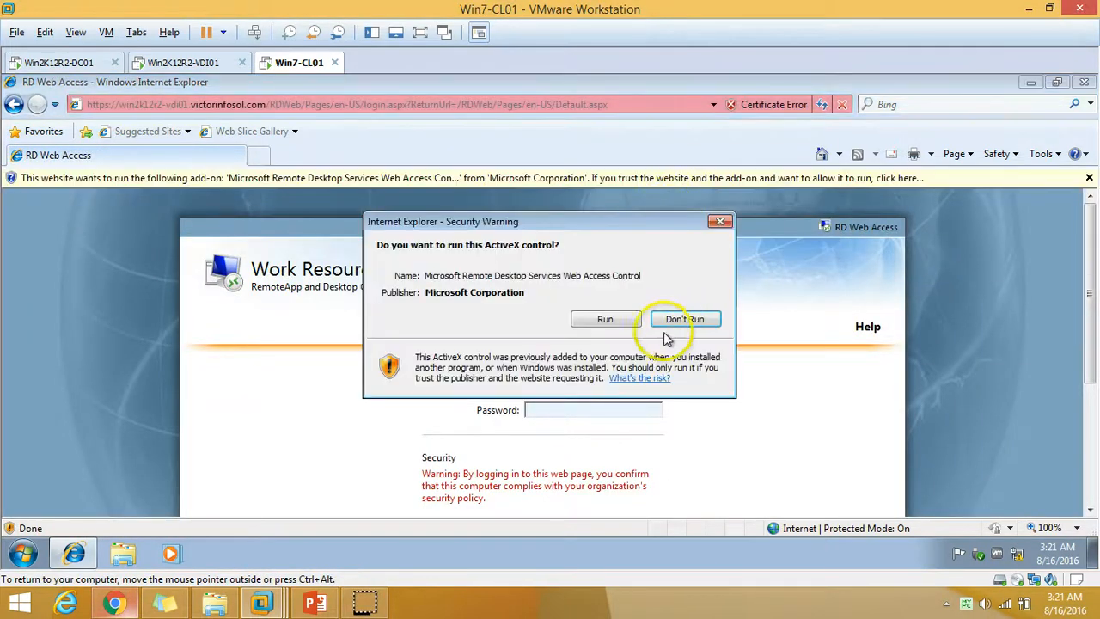
left_click(617, 328)
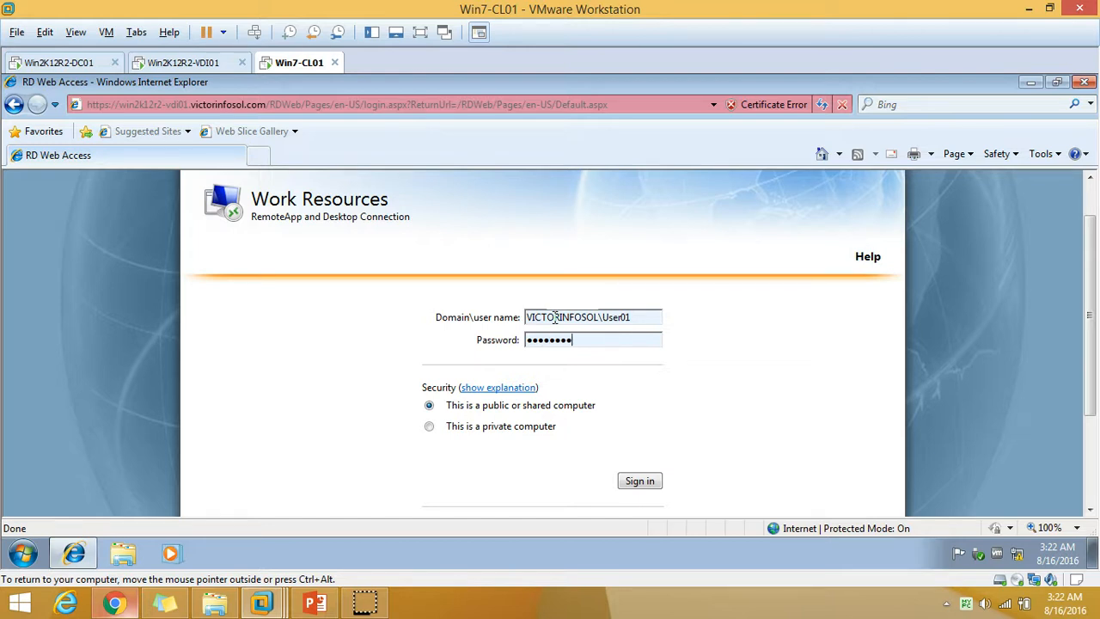
left_click(636, 481)
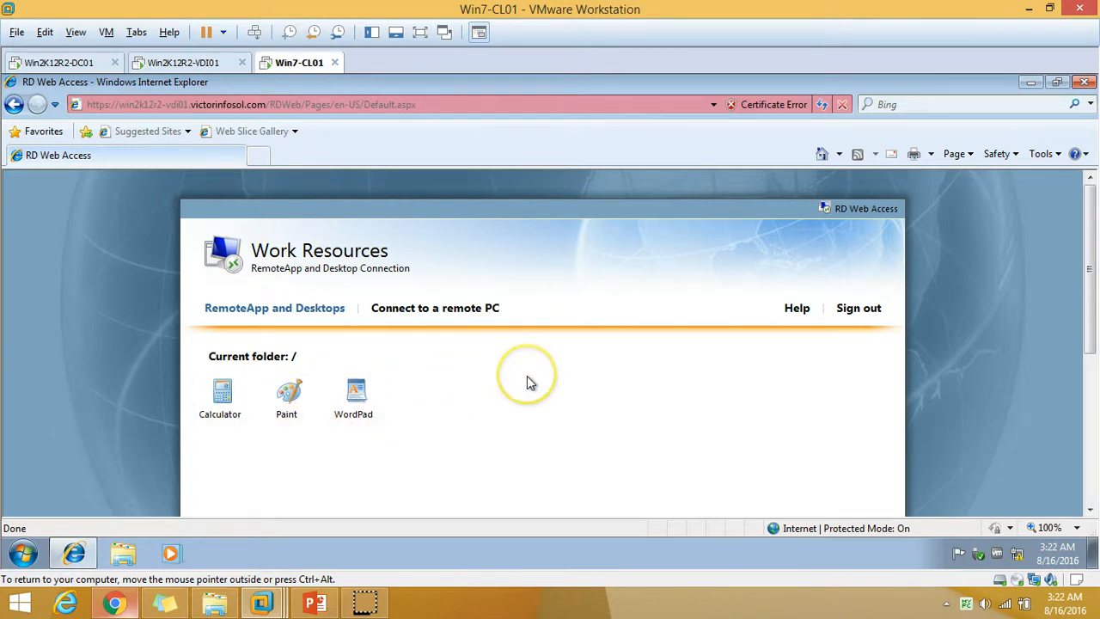
Launch the Calculator RemoteApp, accept the connection, and enter the domain user's credentials.
left_click(231, 412)
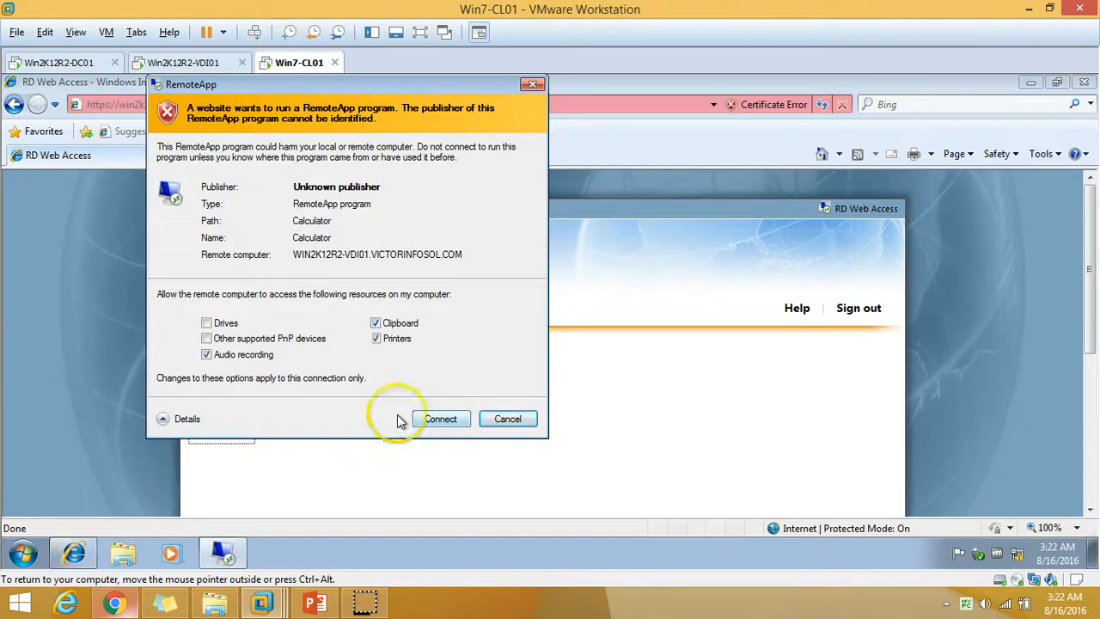
left_click(436, 423)
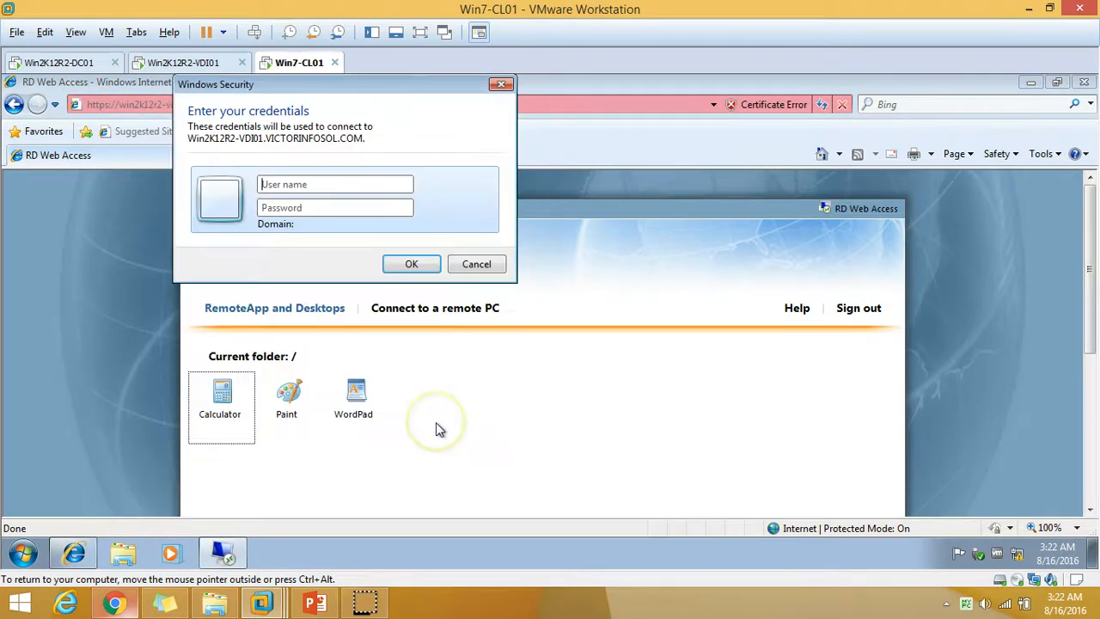
left_click(350, 184)
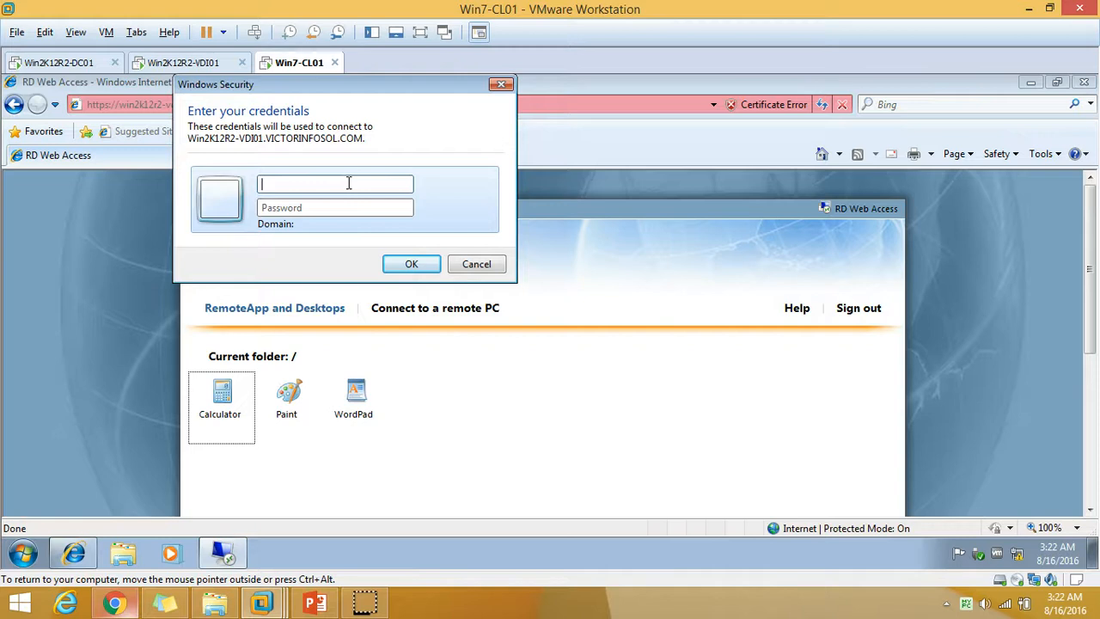
key("Caps_Lock")
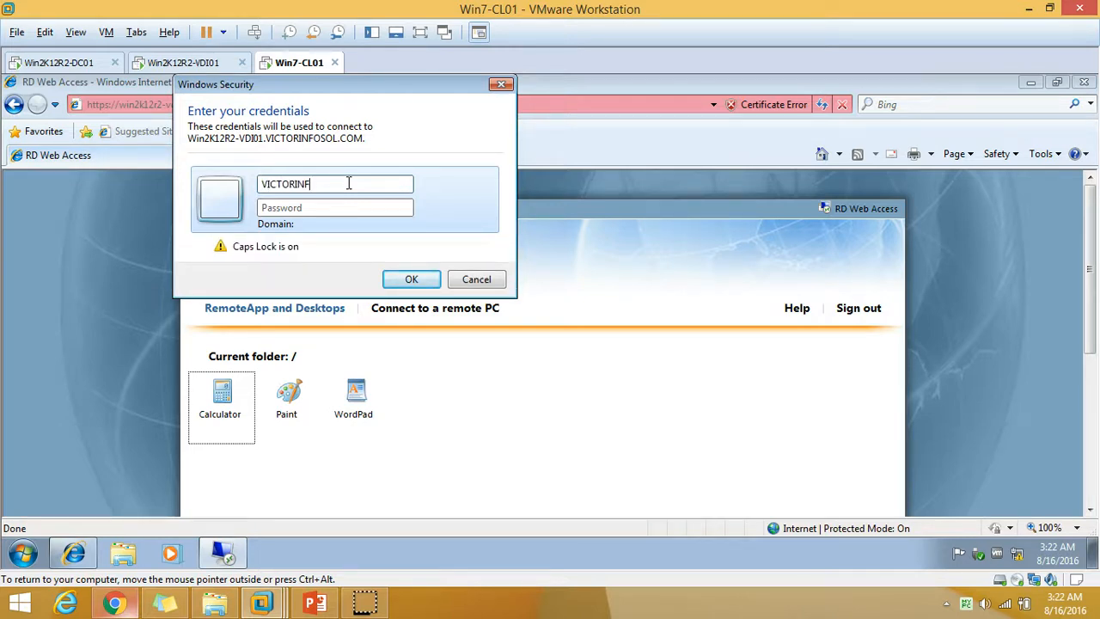
key("Caps_Lock")
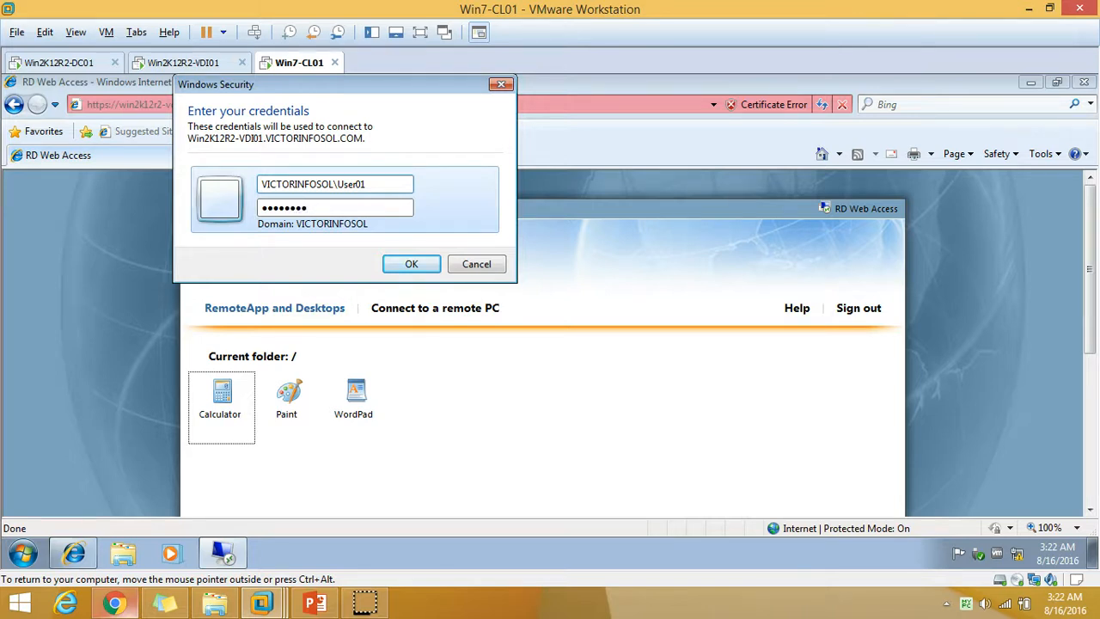
left_click(420, 264)
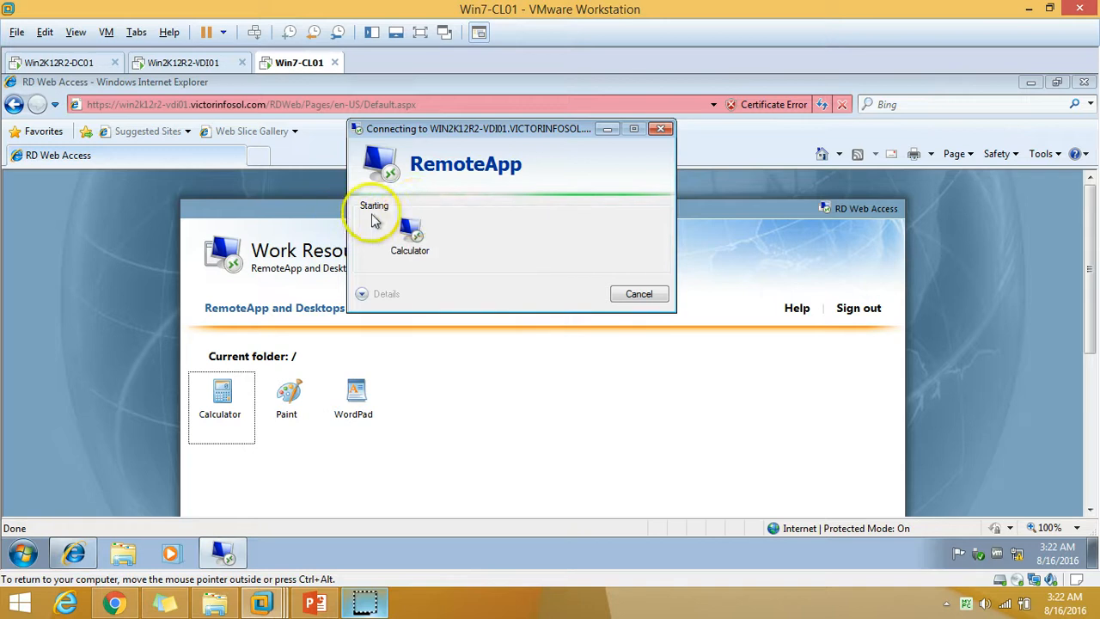
On VDI01, get the server's browser past its certificate warning, then minimize it.
left_click(1029, 82)
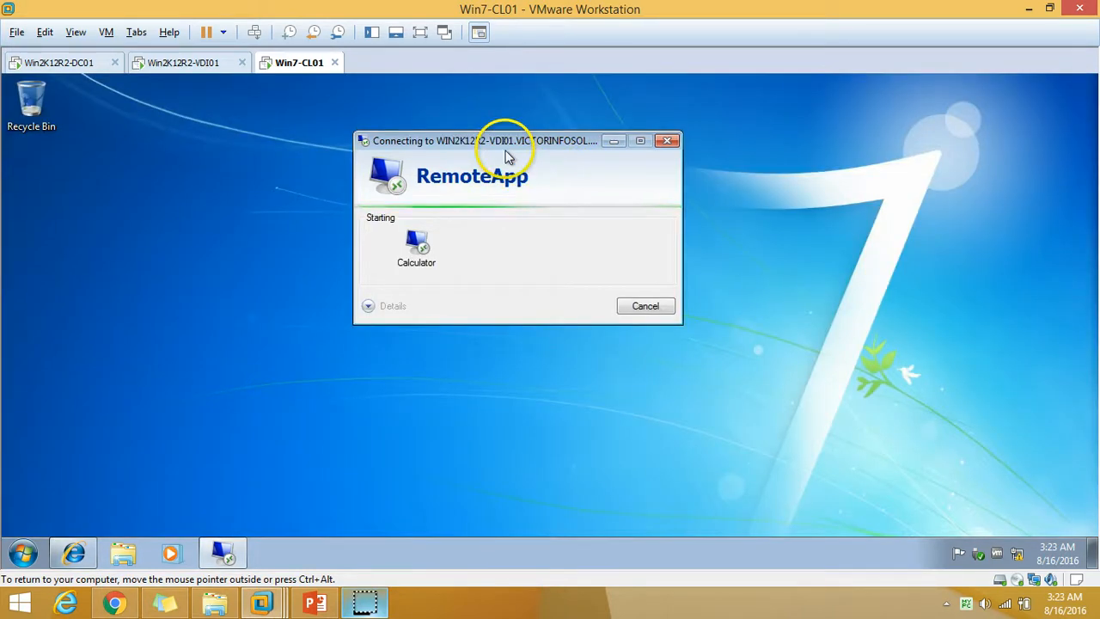
left_click(195, 67)
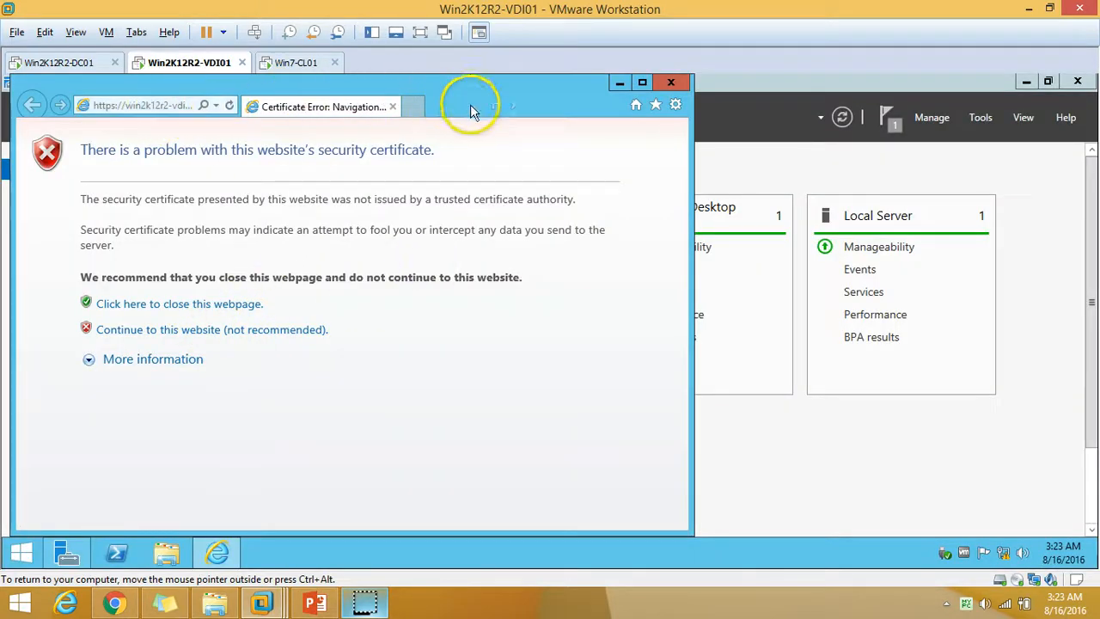
left_click(642, 83)
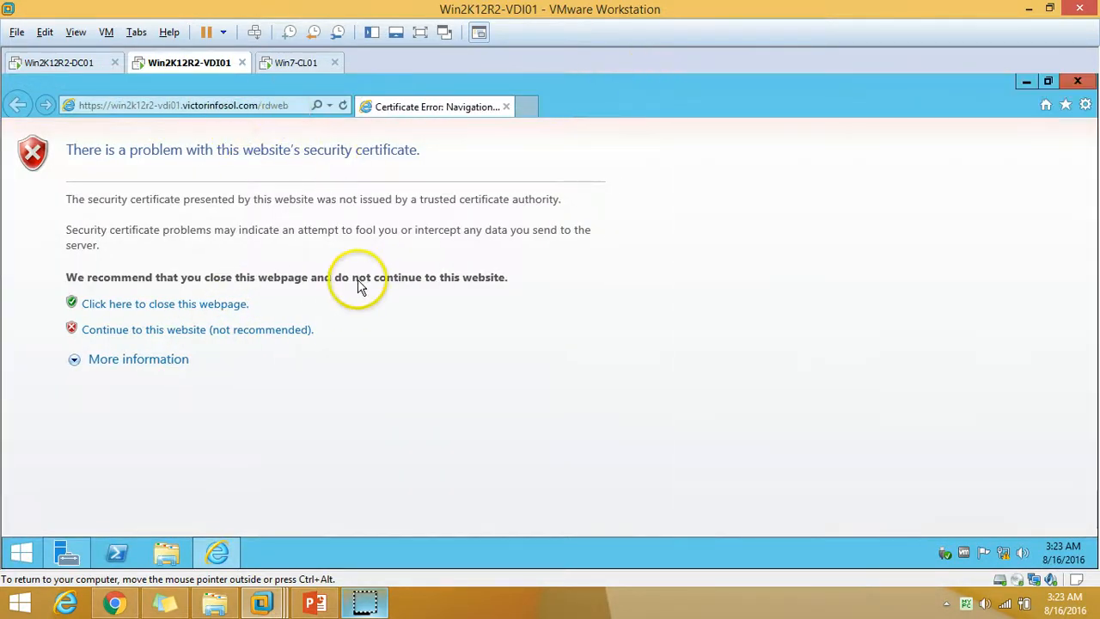
left_click(259, 331)
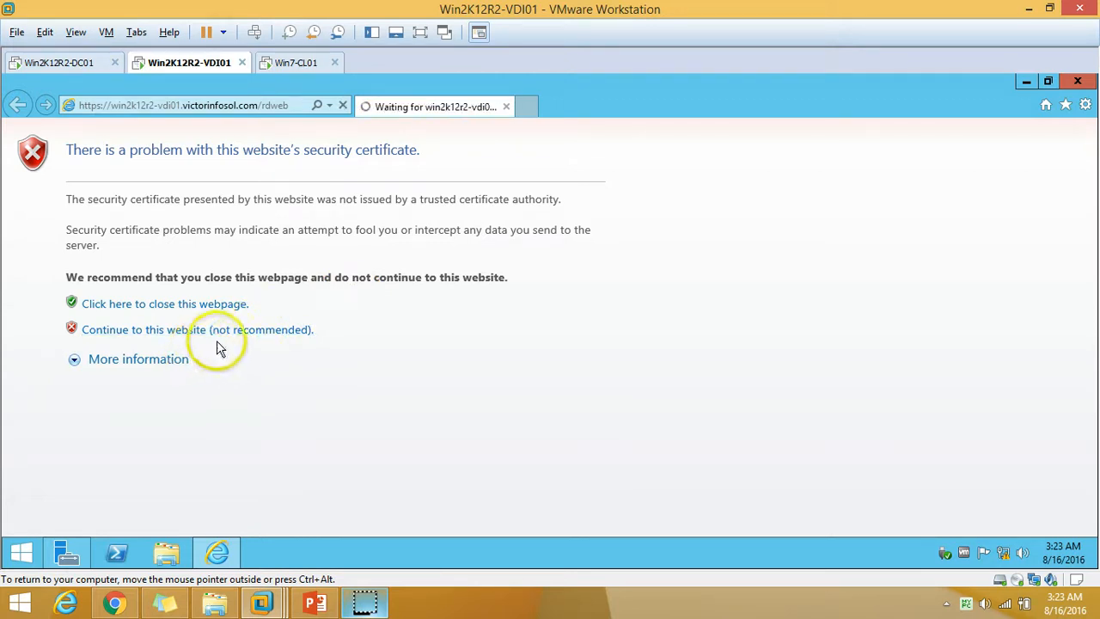
left_click(1026, 81)
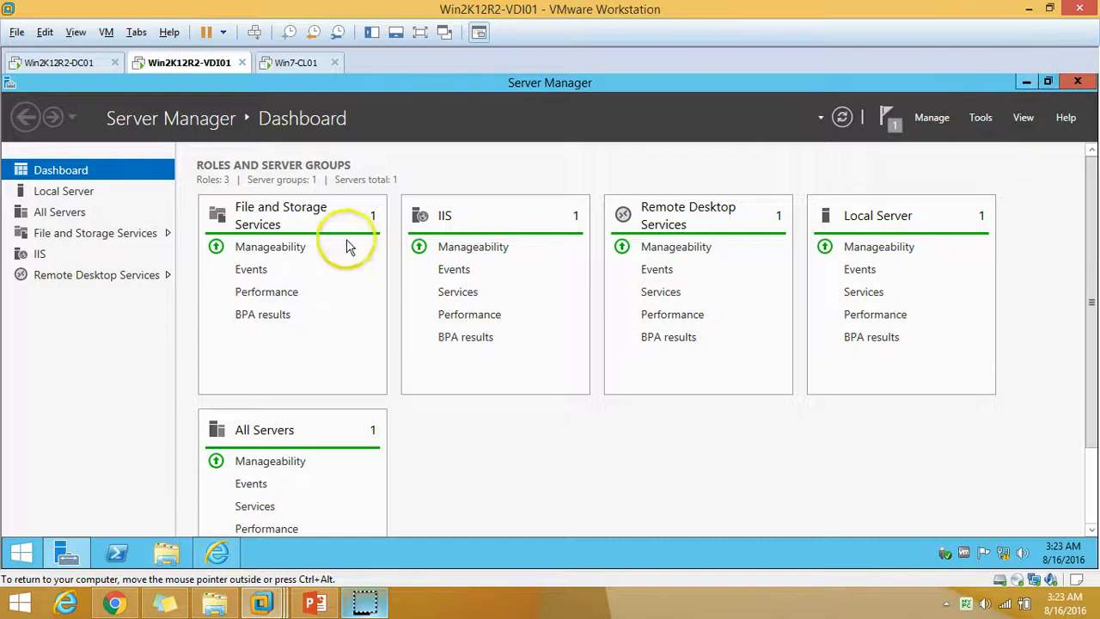
left_click(298, 65)
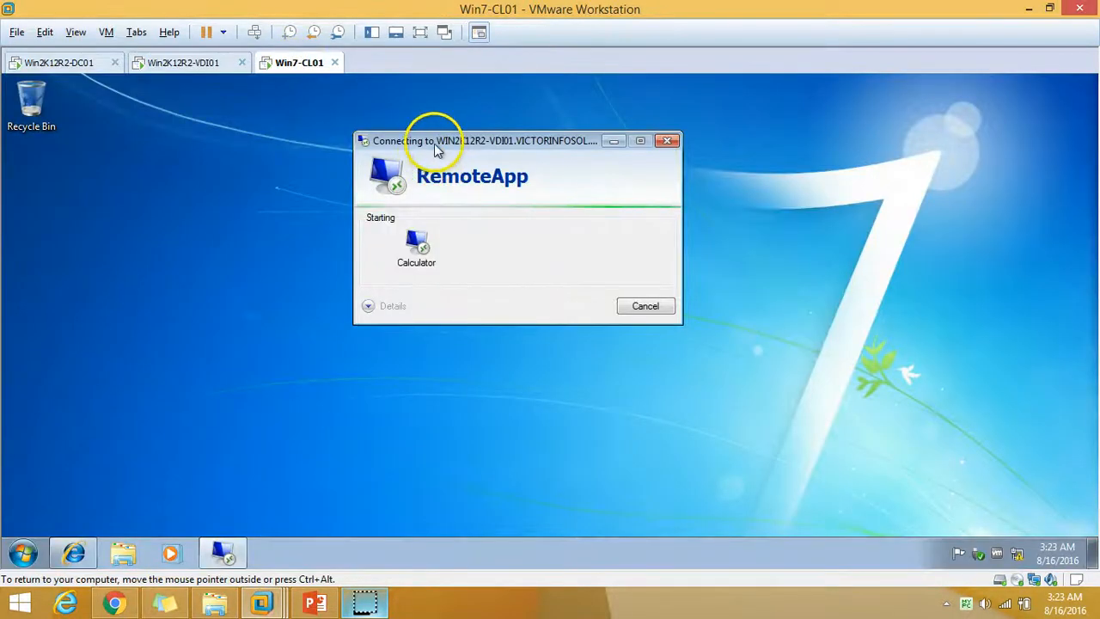
Refresh the Win7-CL01 desktop and drag the Calculator RemoteApp window to the screen centre.
mouse_move(434, 144)
left_mouse_down()
mouse_move(383, 188)
mouse_move(444, 142)
left_mouse_up()
right_click(265, 208)
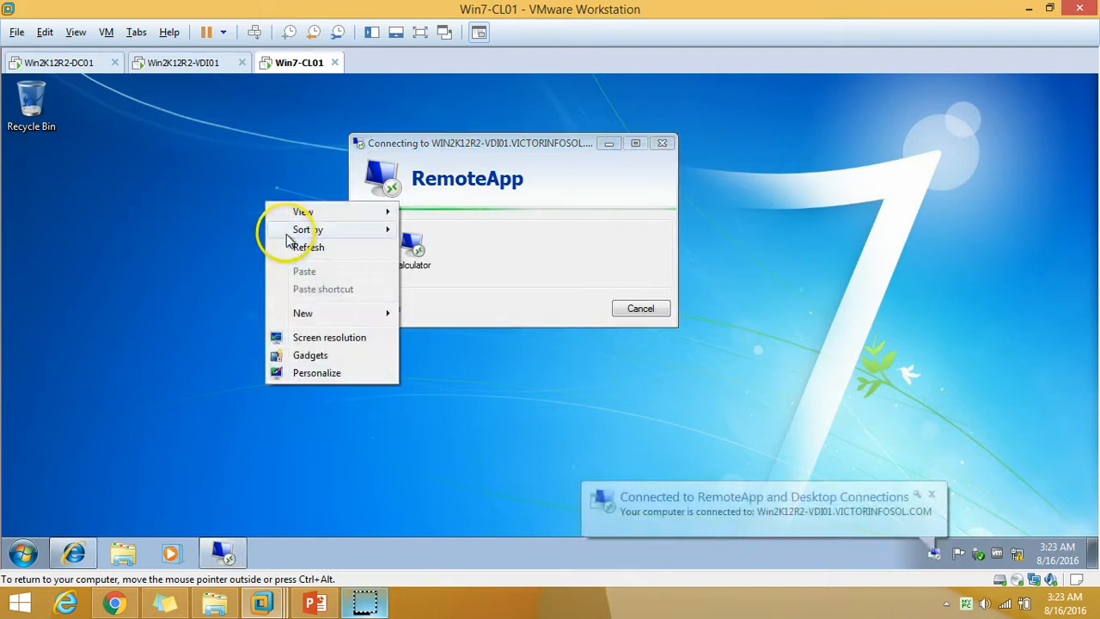
left_click(290, 245)
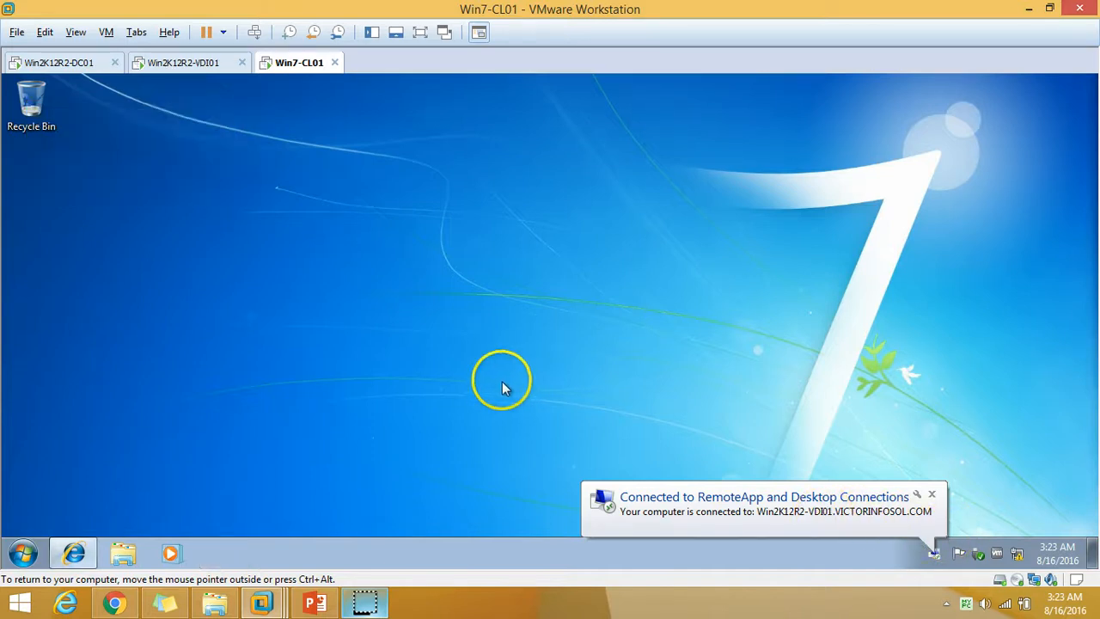
right_click(353, 230)
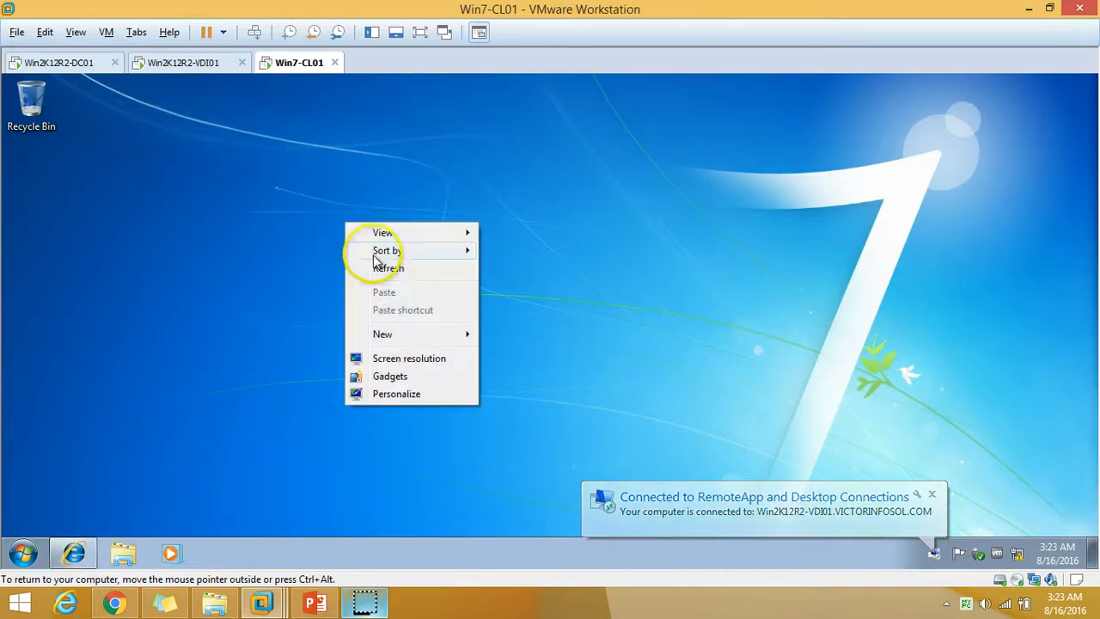
left_click(383, 274)
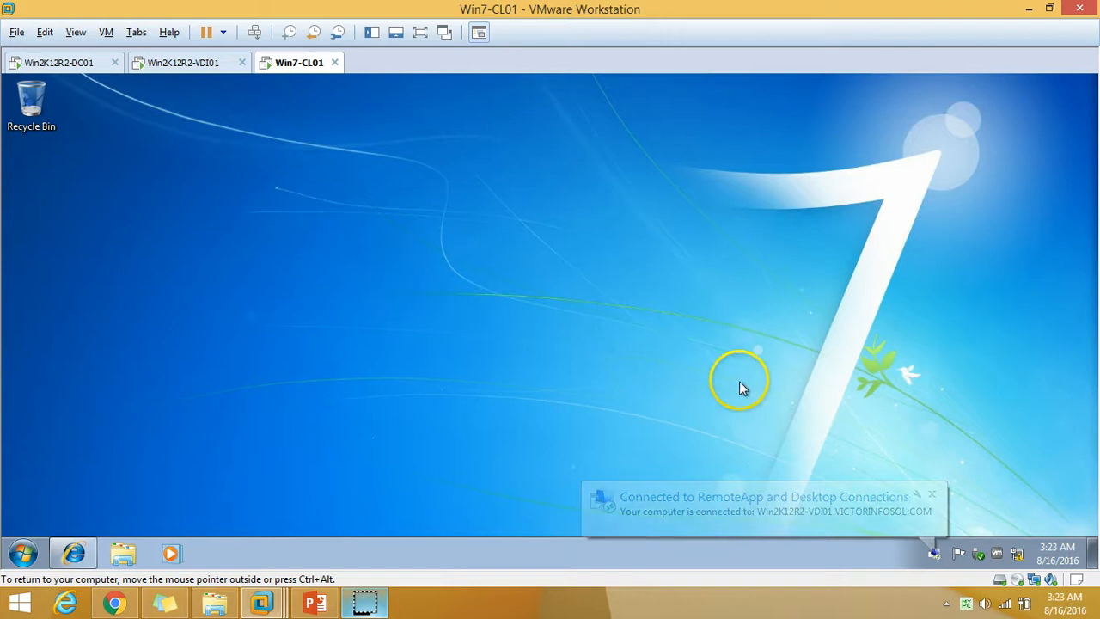
right_click(205, 148)
left_click(238, 192)
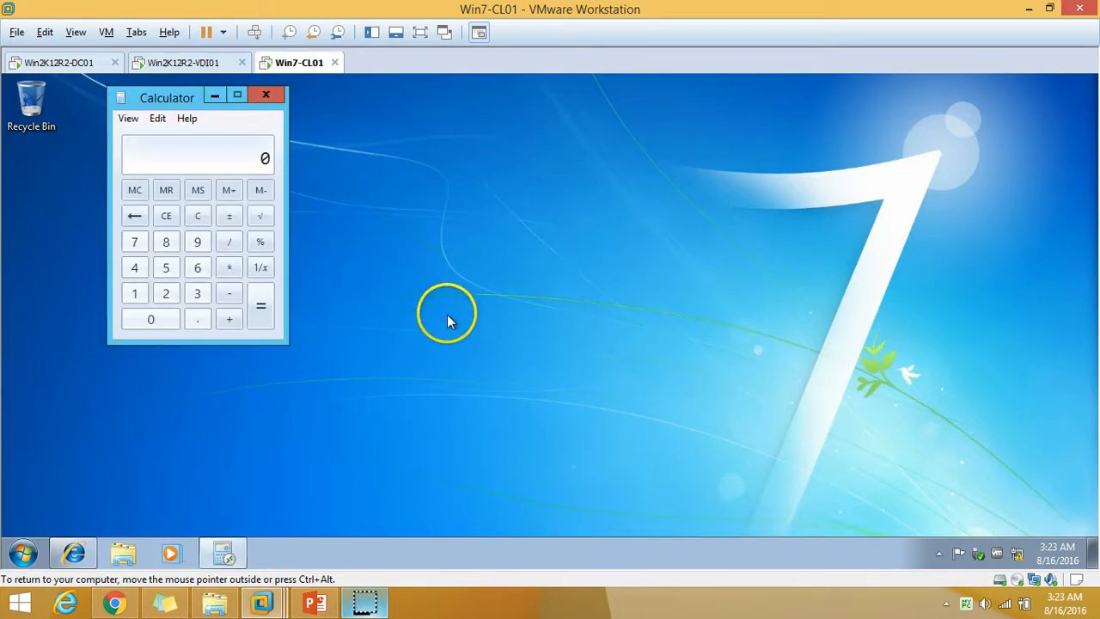
left_click_drag(174, 105, 445, 146)
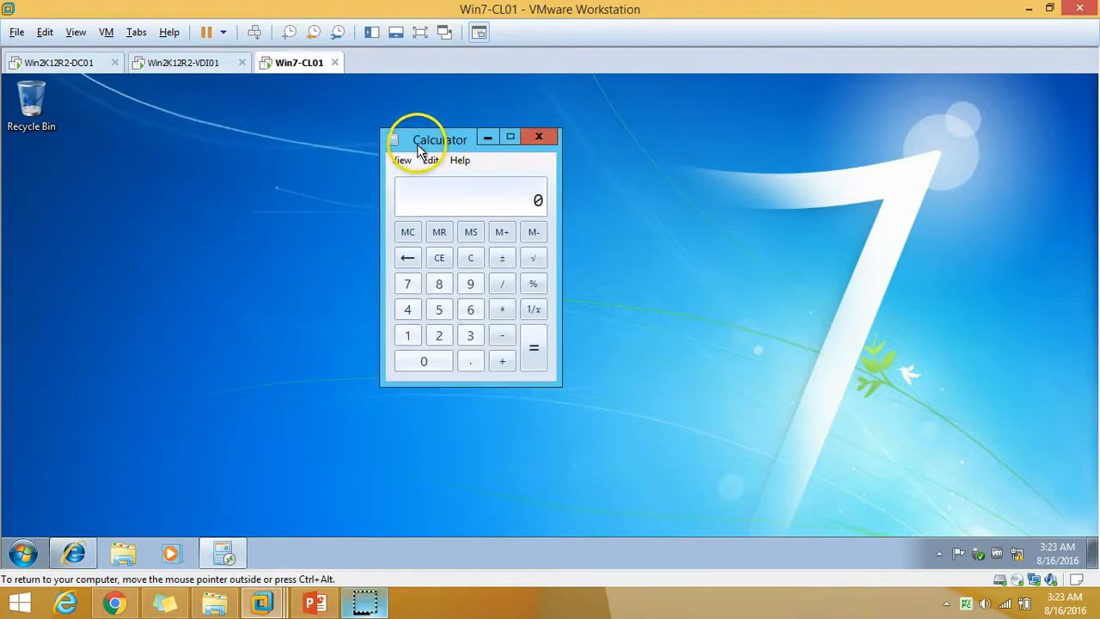
Start Task Manager from the Win7 taskbar, select the remote Calculator entry, and maximize Task Manager.
right_click(478, 561)
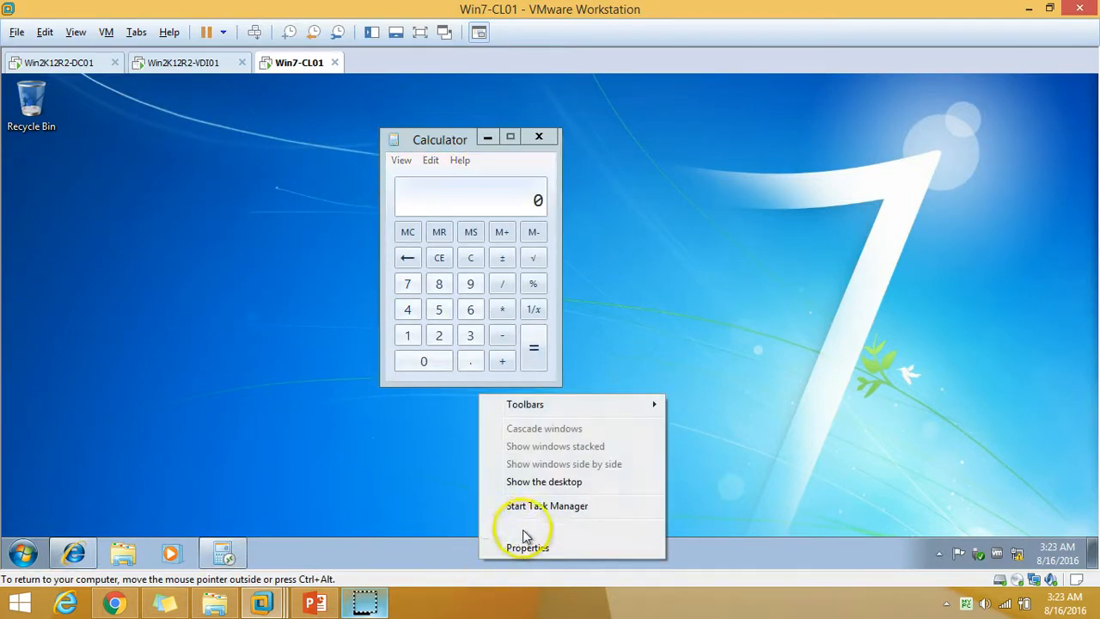
left_click(266, 552)
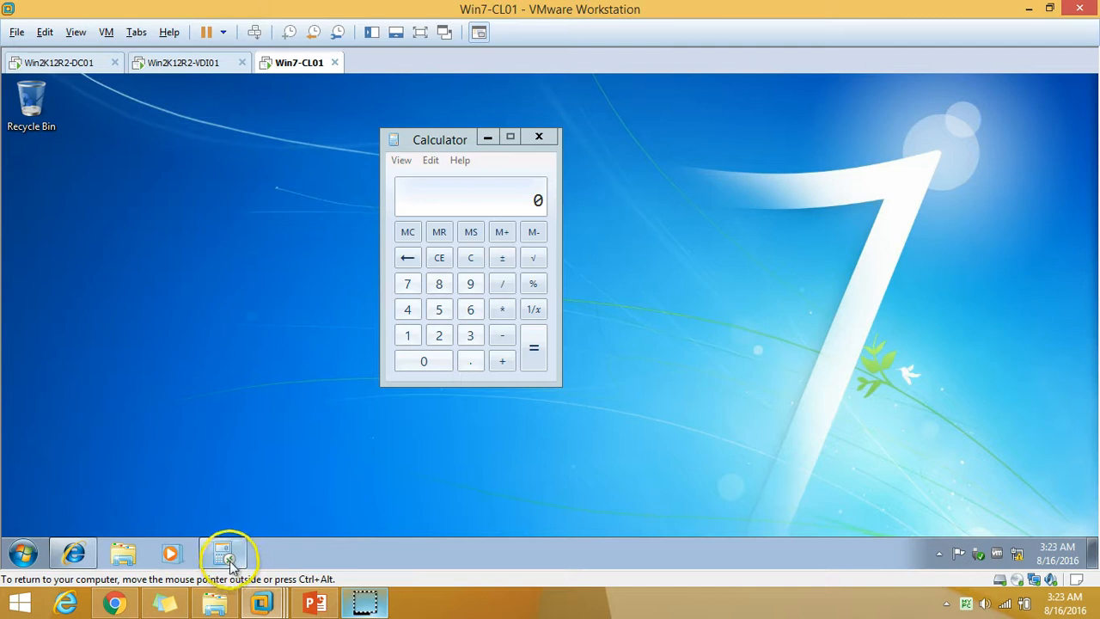
mouse_move(231, 567)
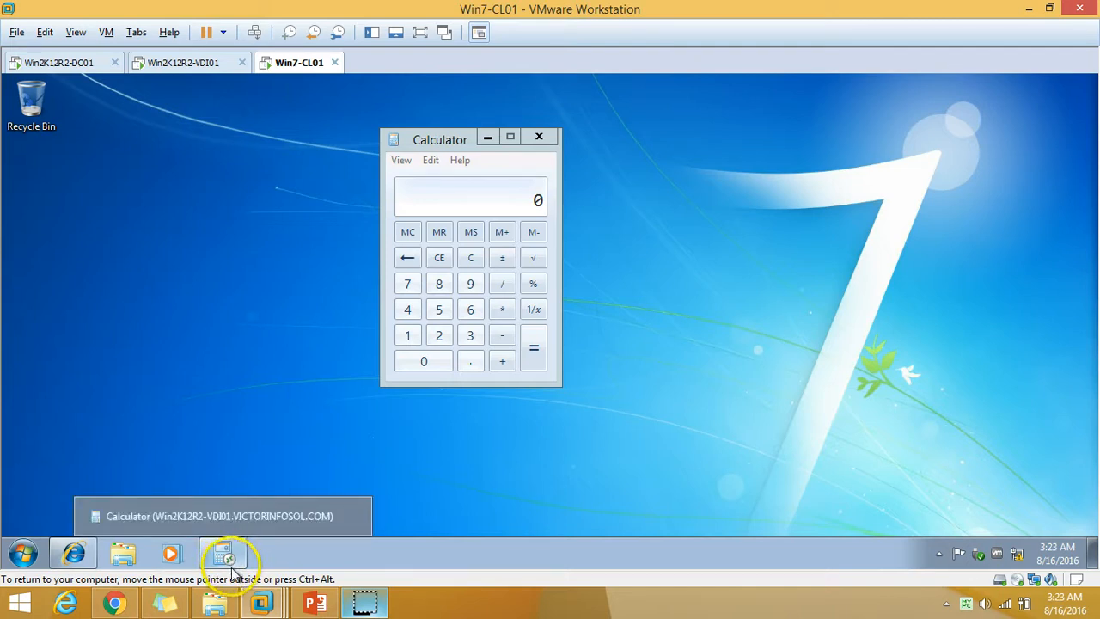
right_click(551, 550)
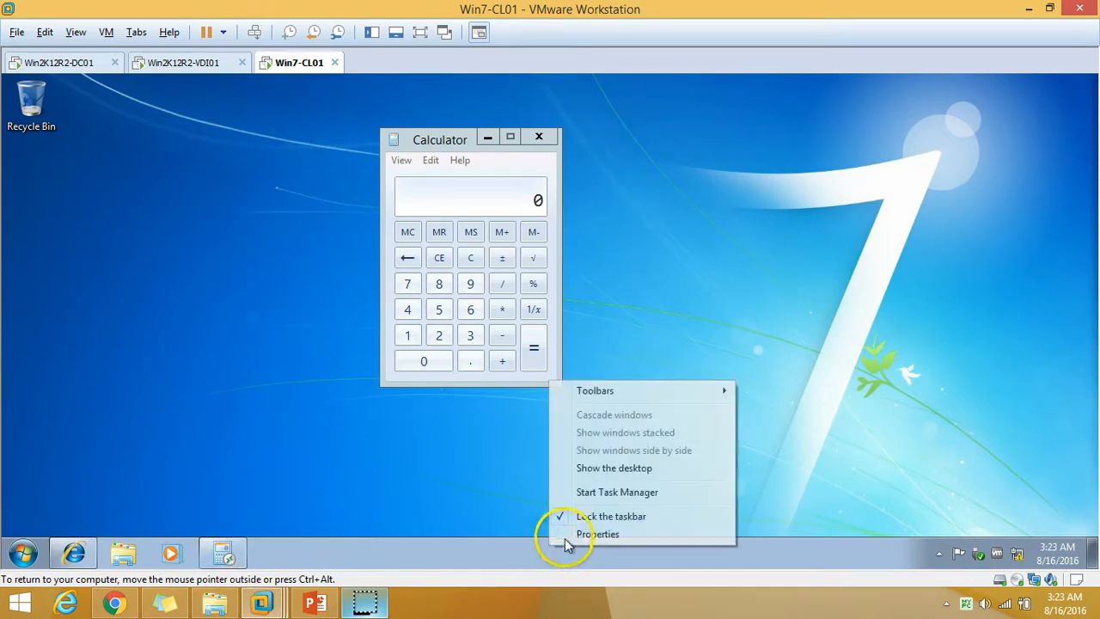
left_click(609, 492)
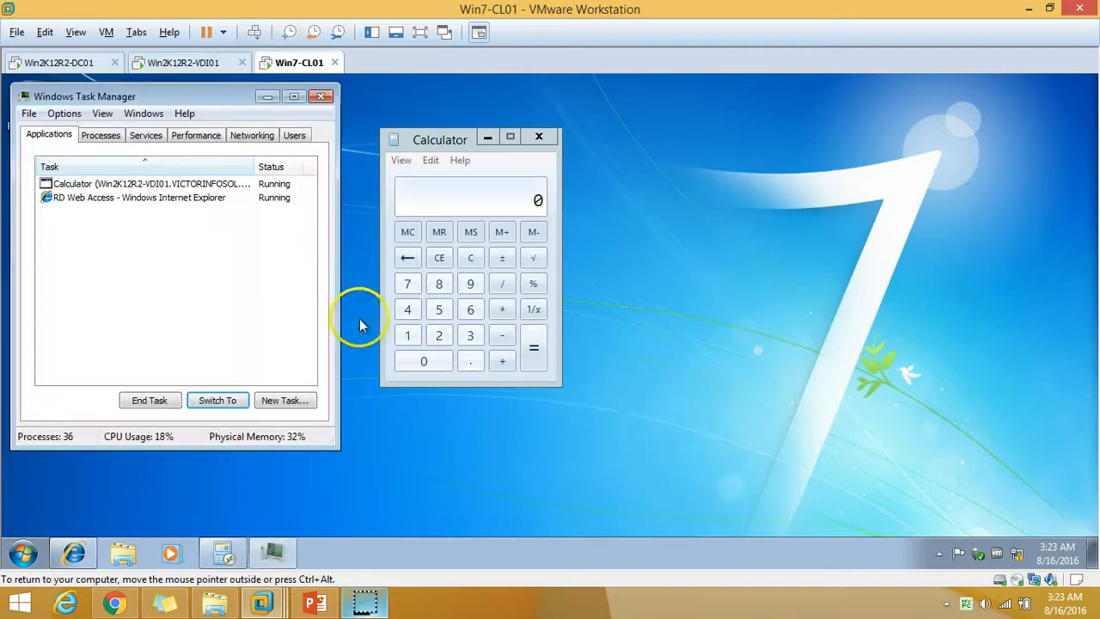
left_click_drag(183, 93, 651, 103)
left_click_drag(464, 148, 270, 147)
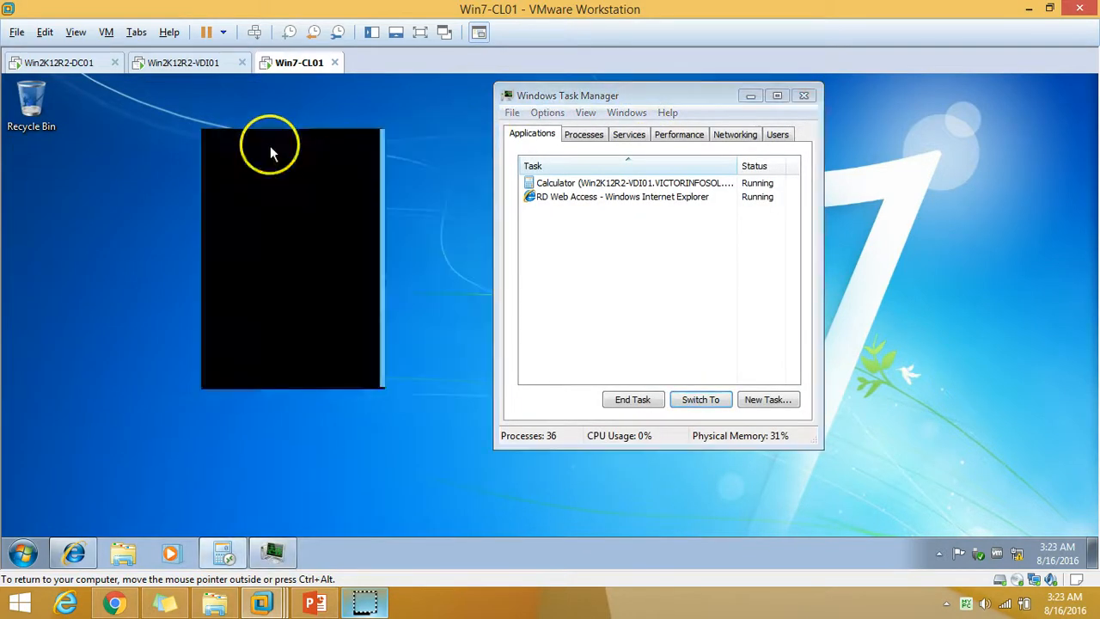
left_click(599, 187)
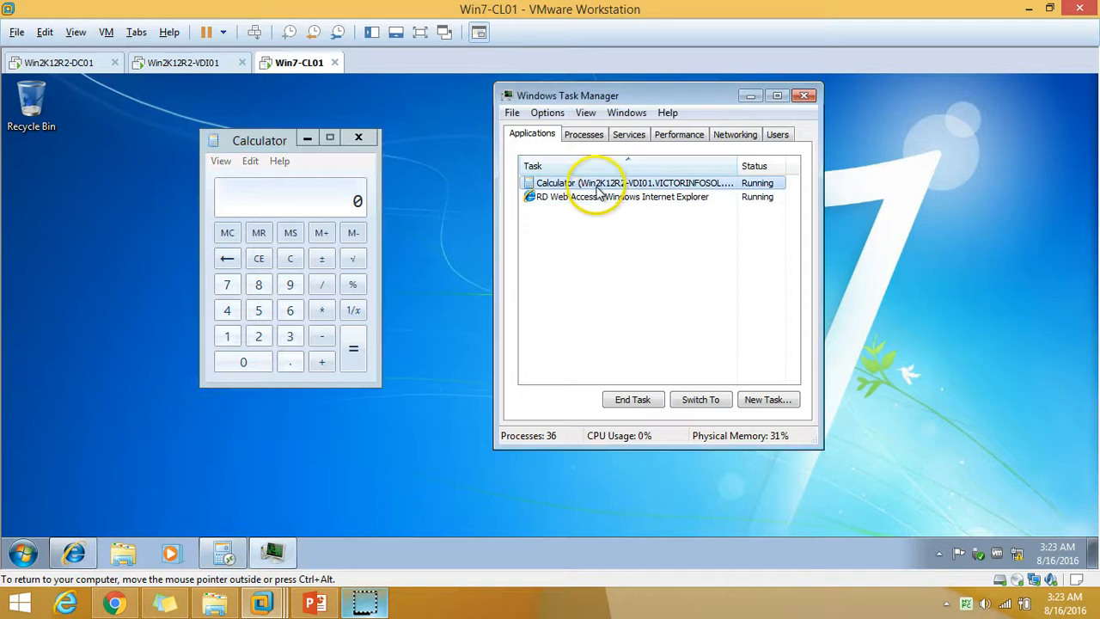
left_click(777, 96)
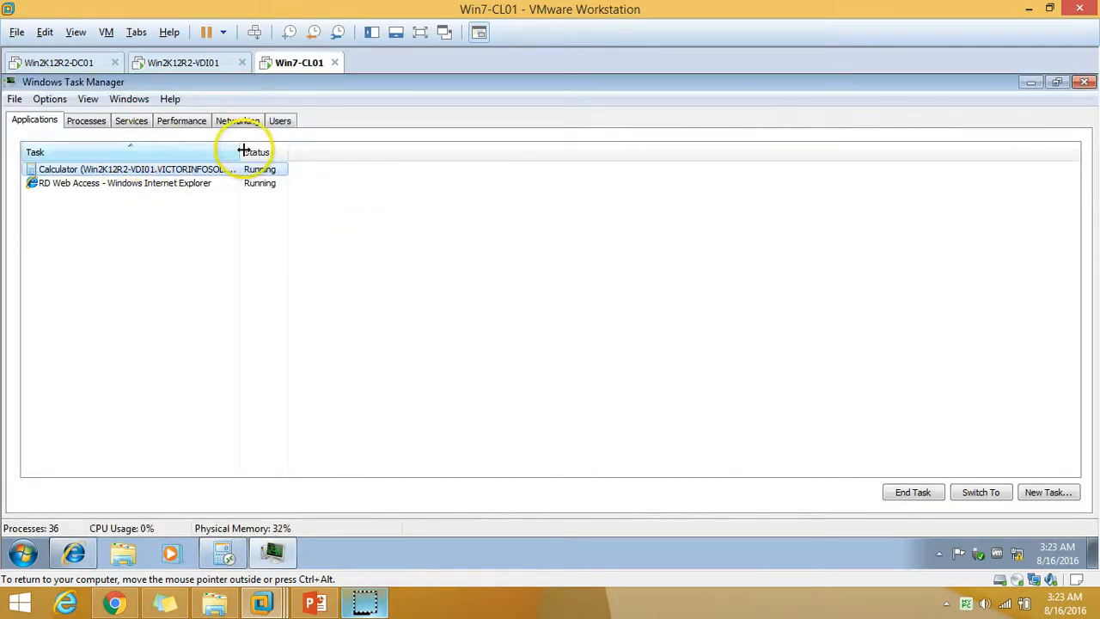
On VDI01, open Task Manager in detailed view and expand User01's processes on the Users tab.
left_click(196, 62)
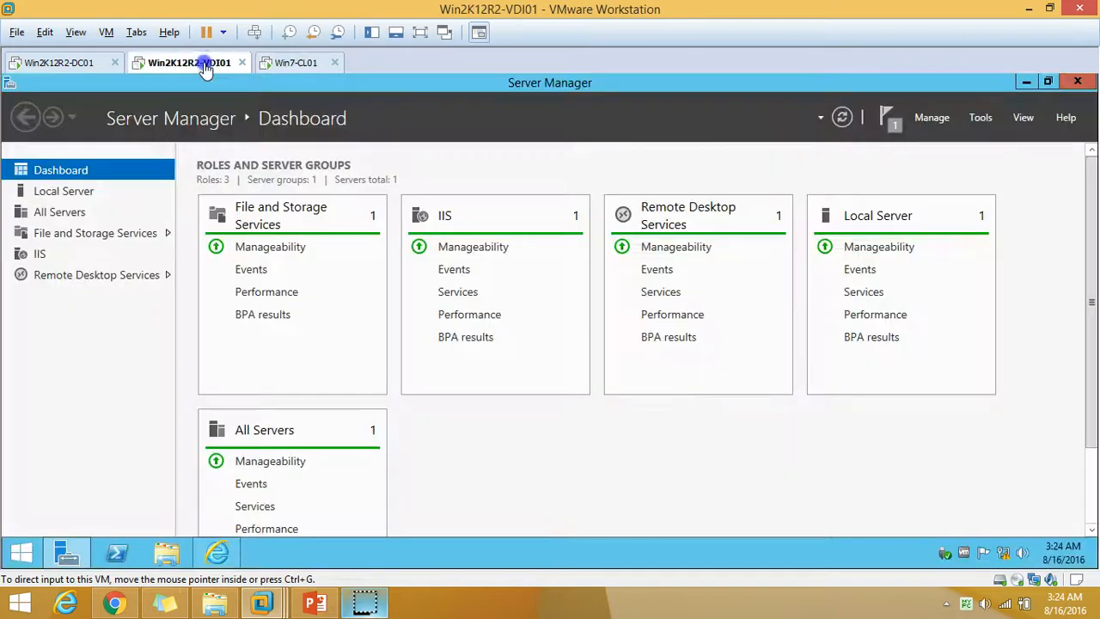
right_click(602, 543)
left_click(671, 496)
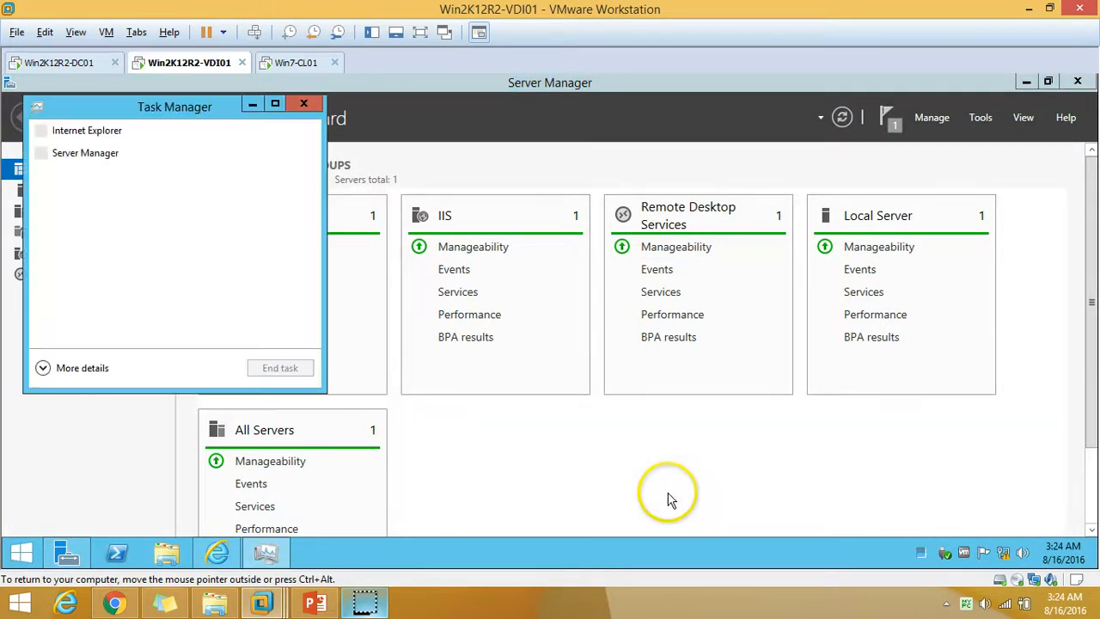
left_click_drag(197, 105, 451, 121)
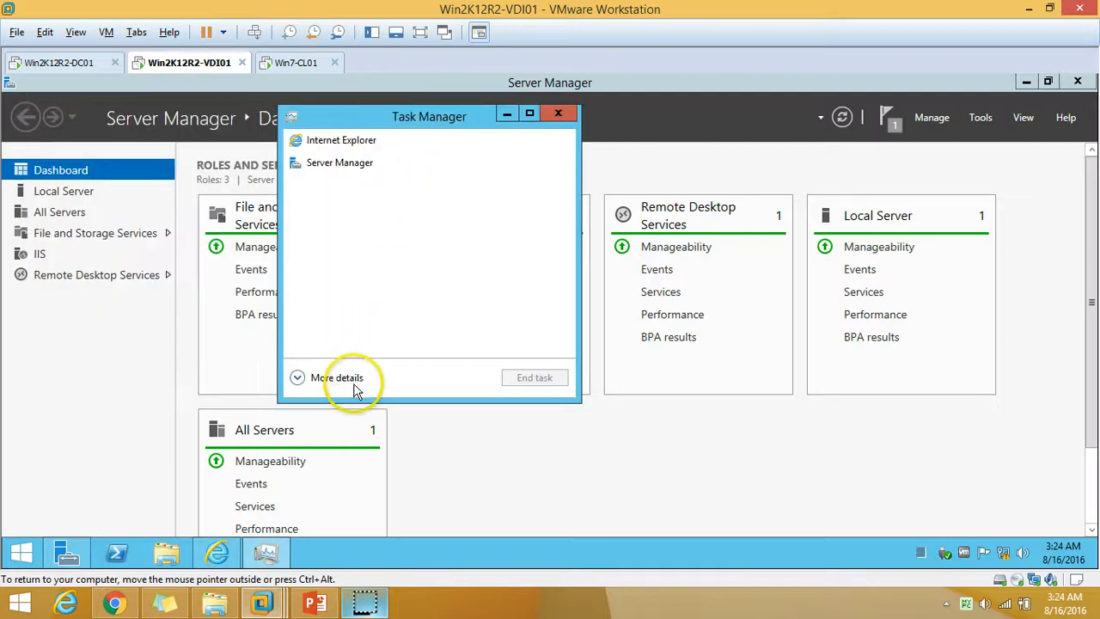
left_click(354, 381)
left_click(470, 101)
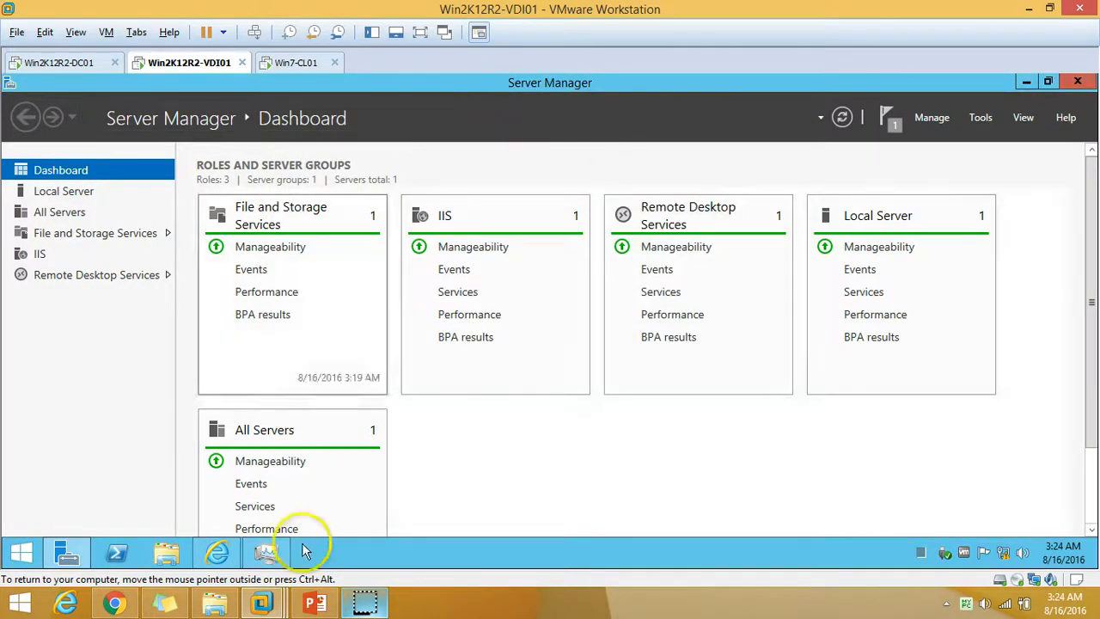
left_click(274, 552)
left_click(429, 160)
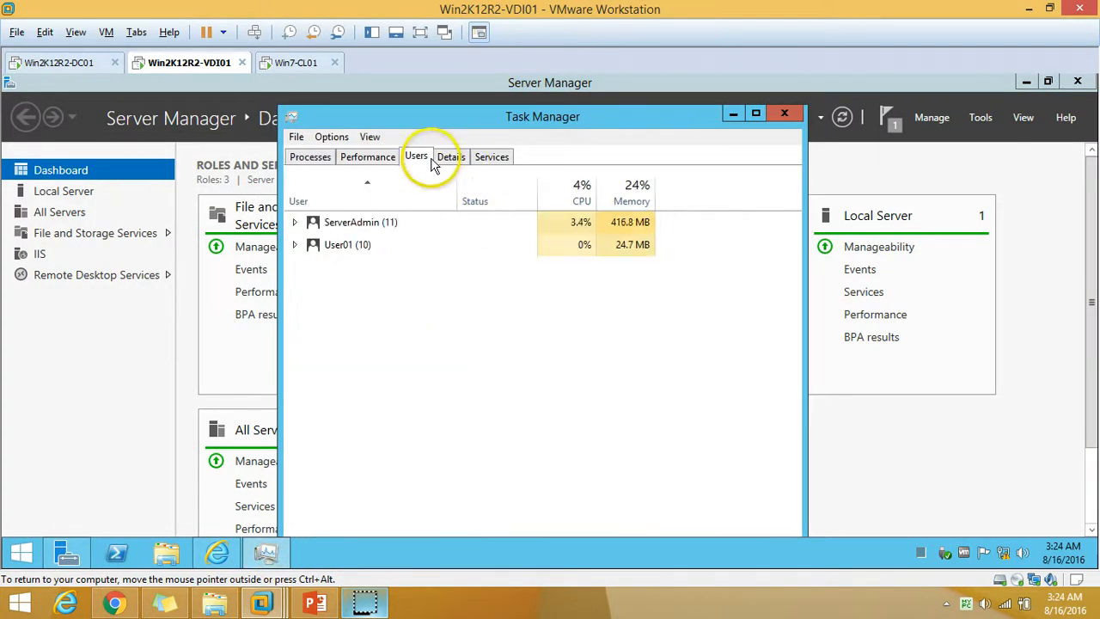
left_click(295, 246)
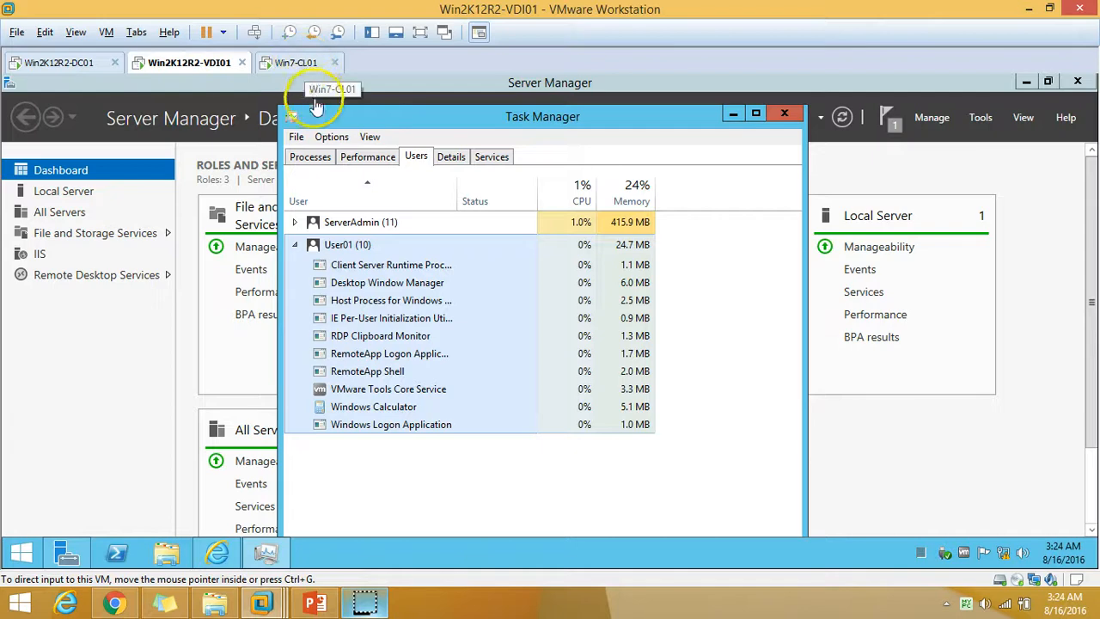
End User01's Windows Calculator task on VDI01, then return to Win7-CL01.
left_click(305, 63)
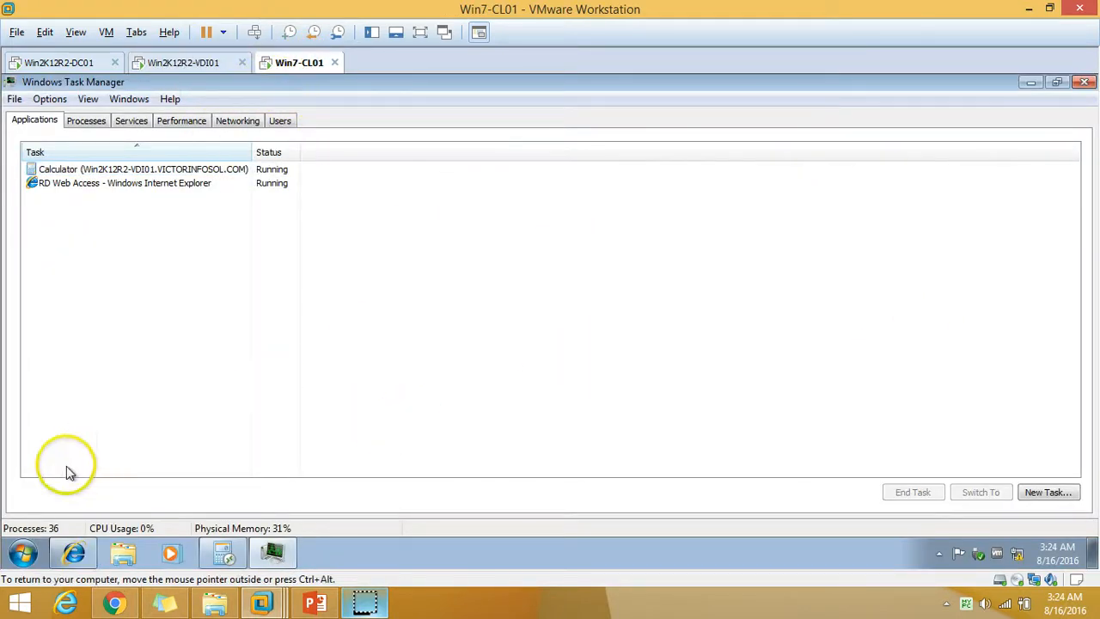
left_click(23, 552)
left_click(462, 302)
left_click(187, 65)
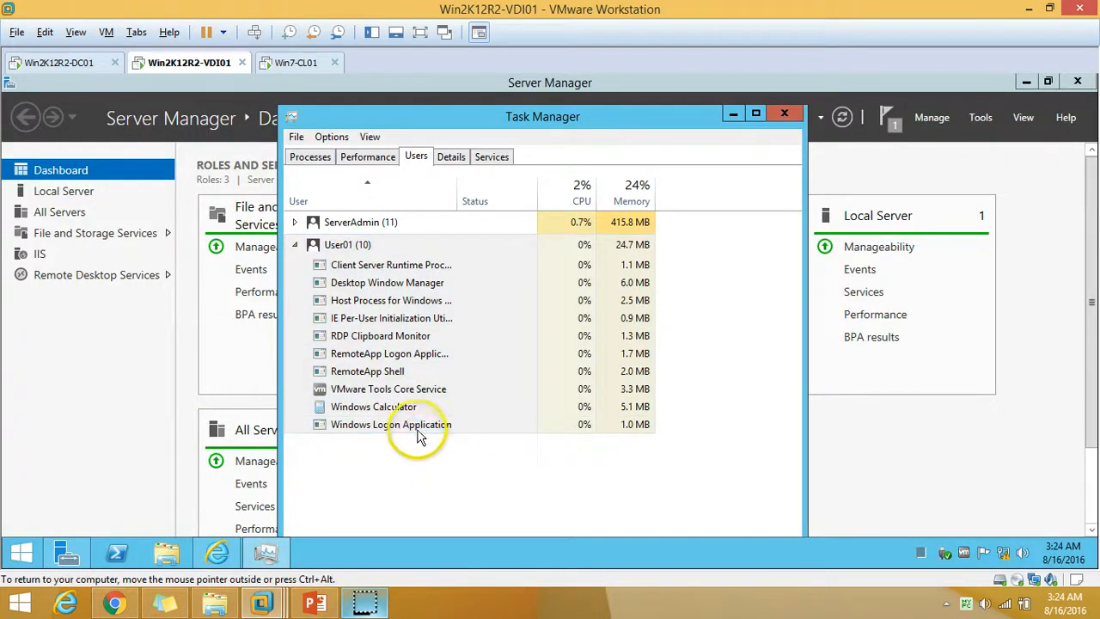
left_click(401, 413)
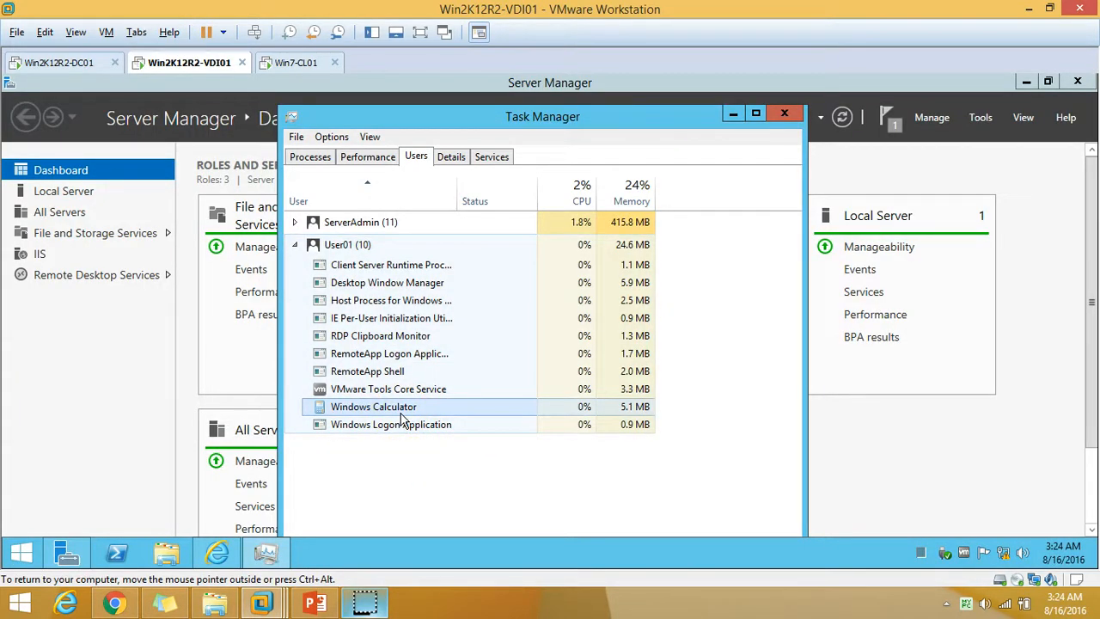
left_click(294, 247)
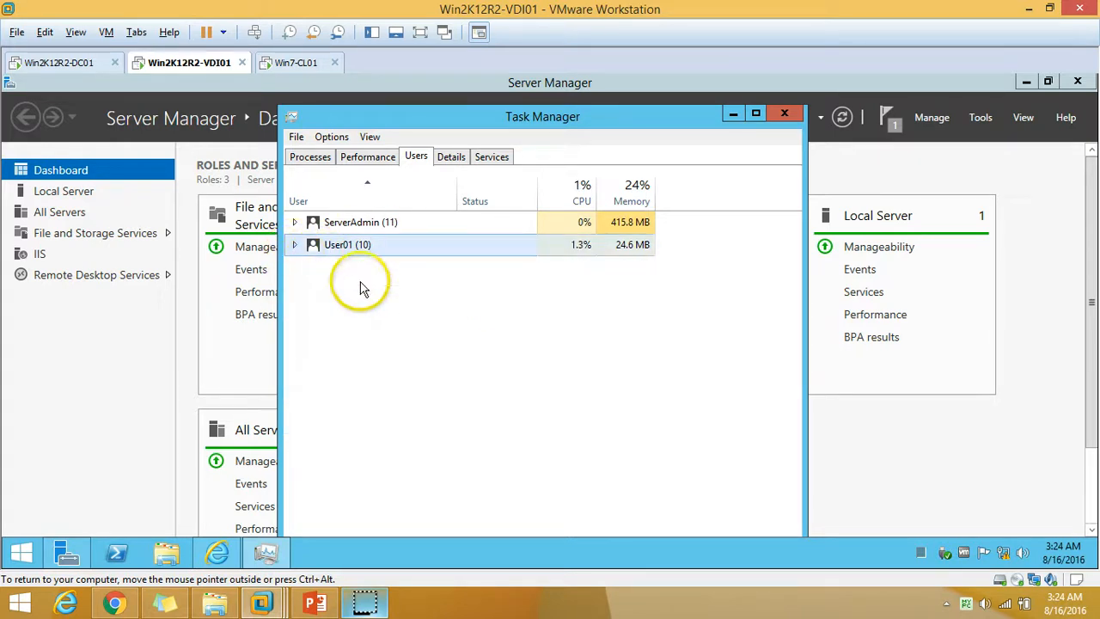
left_click(292, 246)
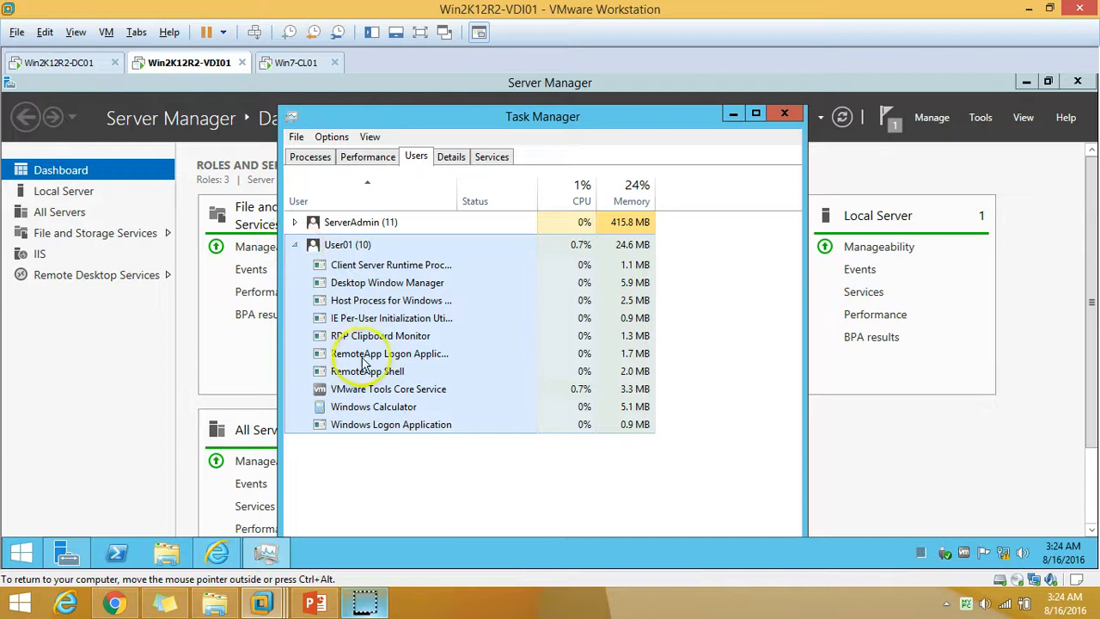
left_click(382, 410)
right_click(410, 405)
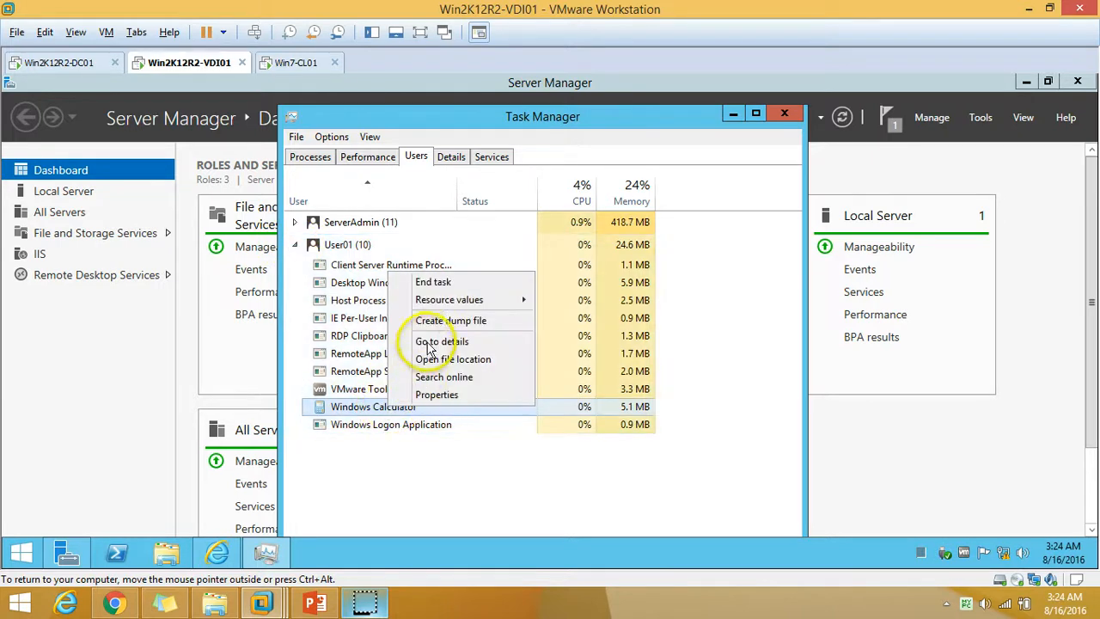
left_click(464, 286)
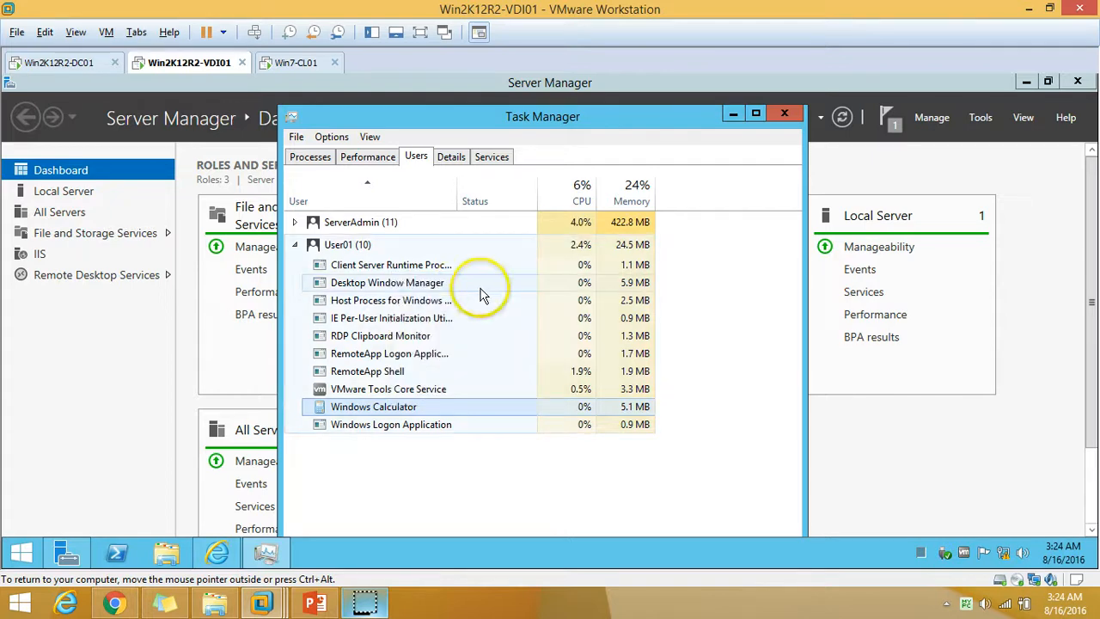
left_click(292, 65)
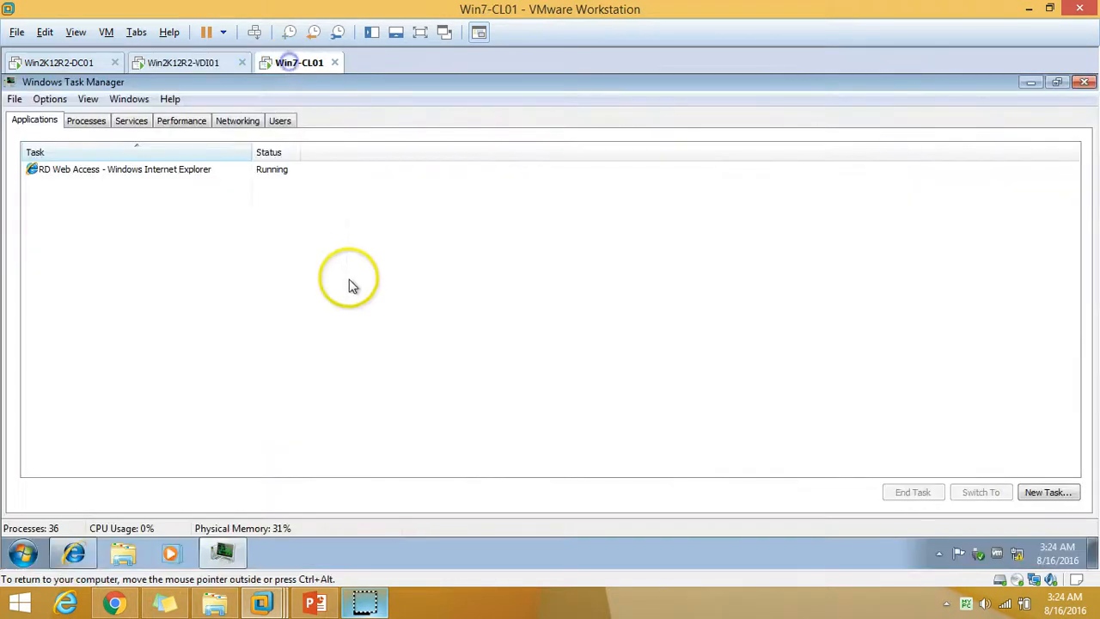
Refresh the Win7 desktop, relaunch Calculator from RD Web Access with Connect, then close it.
left_click(234, 550)
right_click(350, 161)
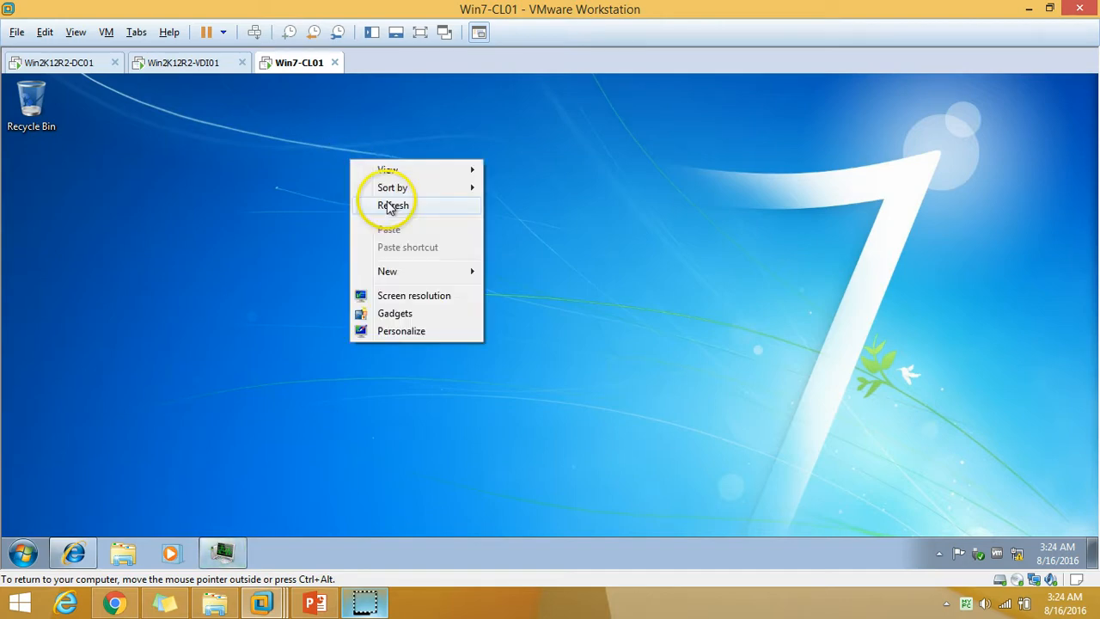
left_click(391, 207)
left_click(75, 553)
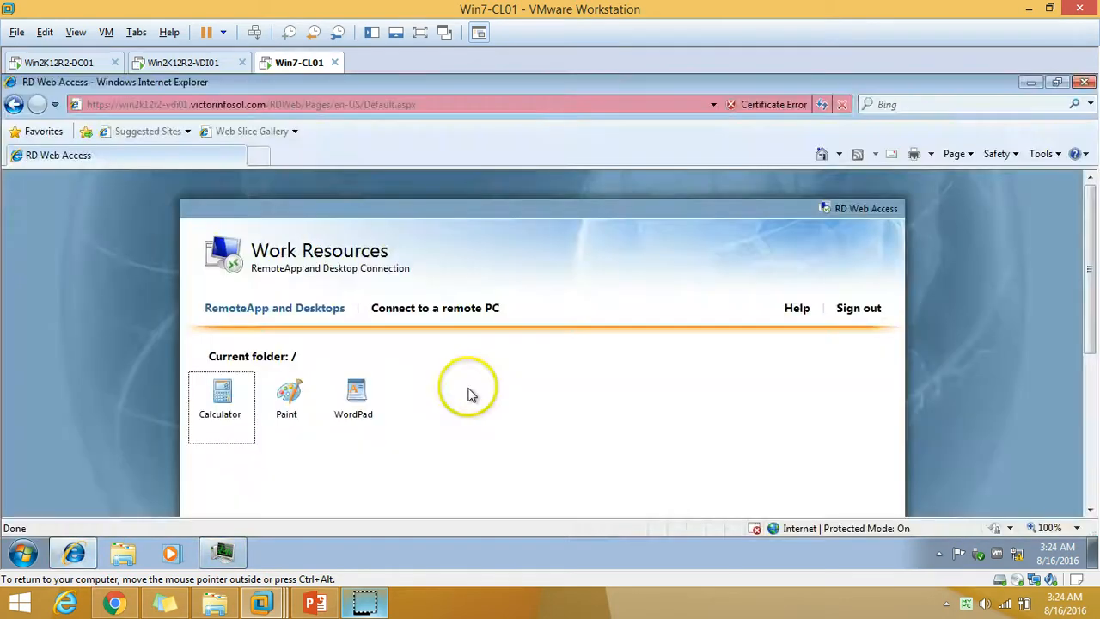
left_click(220, 398)
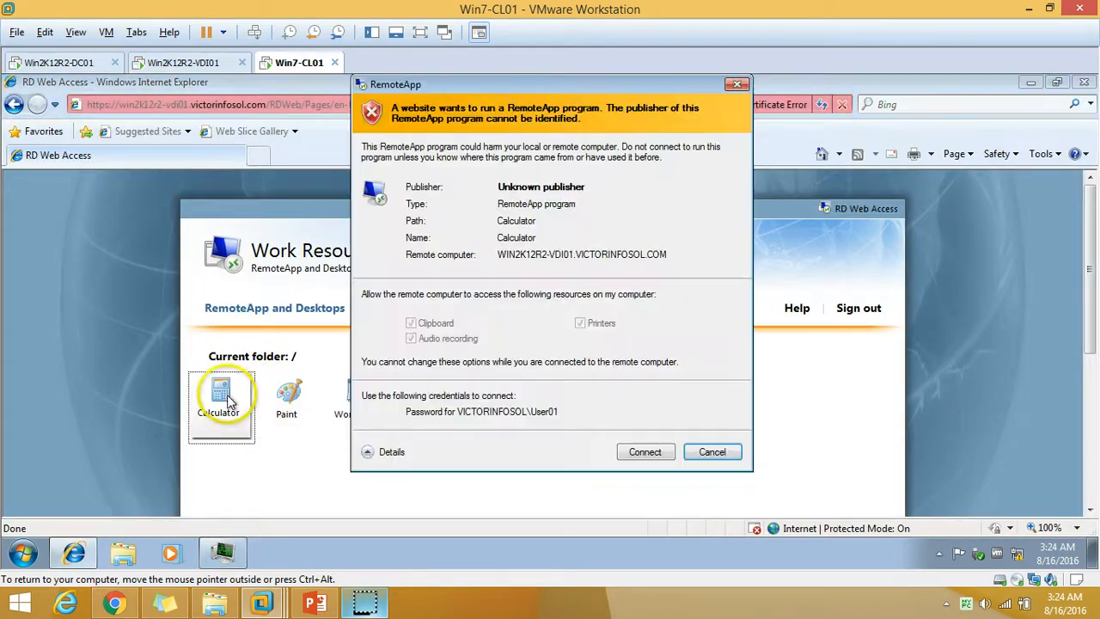
left_click(645, 452)
left_click(1031, 84)
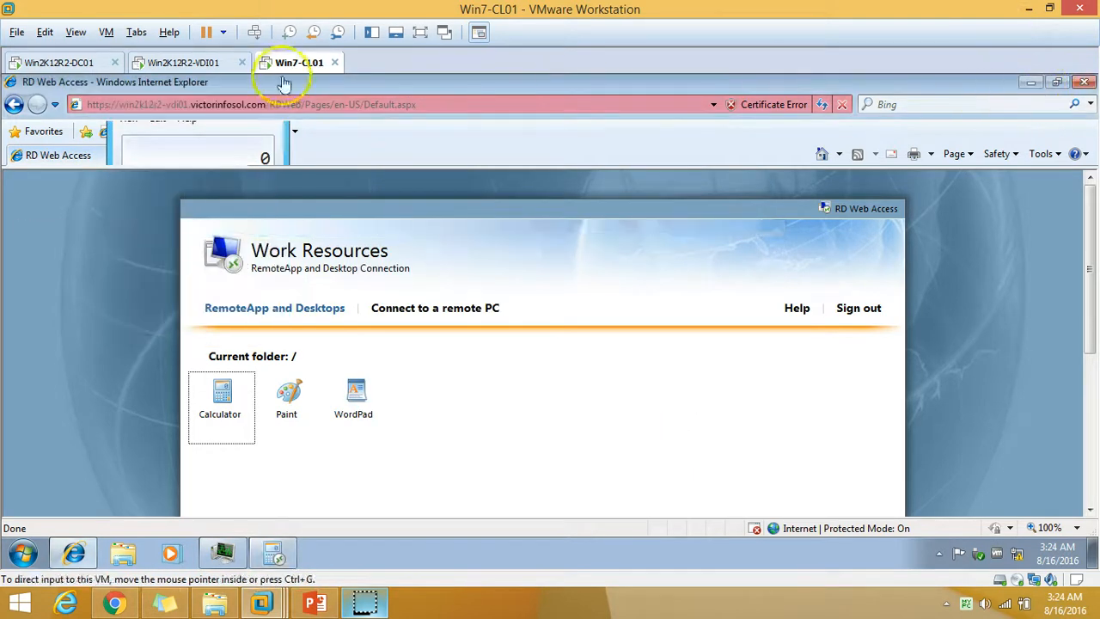
left_click(396, 184)
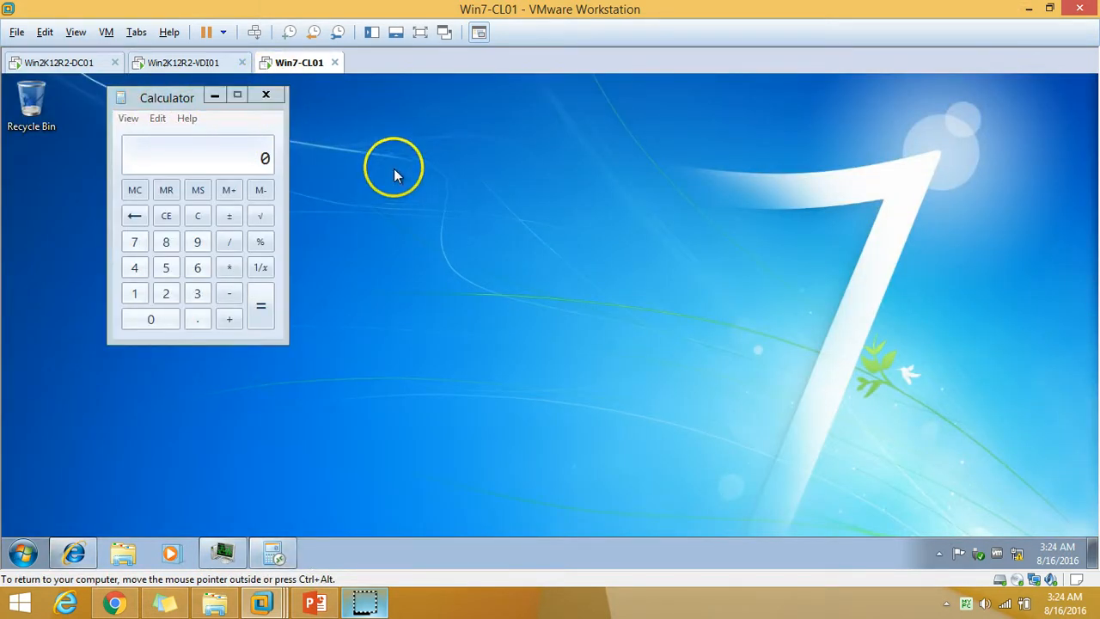
left_click(270, 99)
Launch Calculator from RD Web Access a second time, close it, and refresh the desktop.
left_click(74, 553)
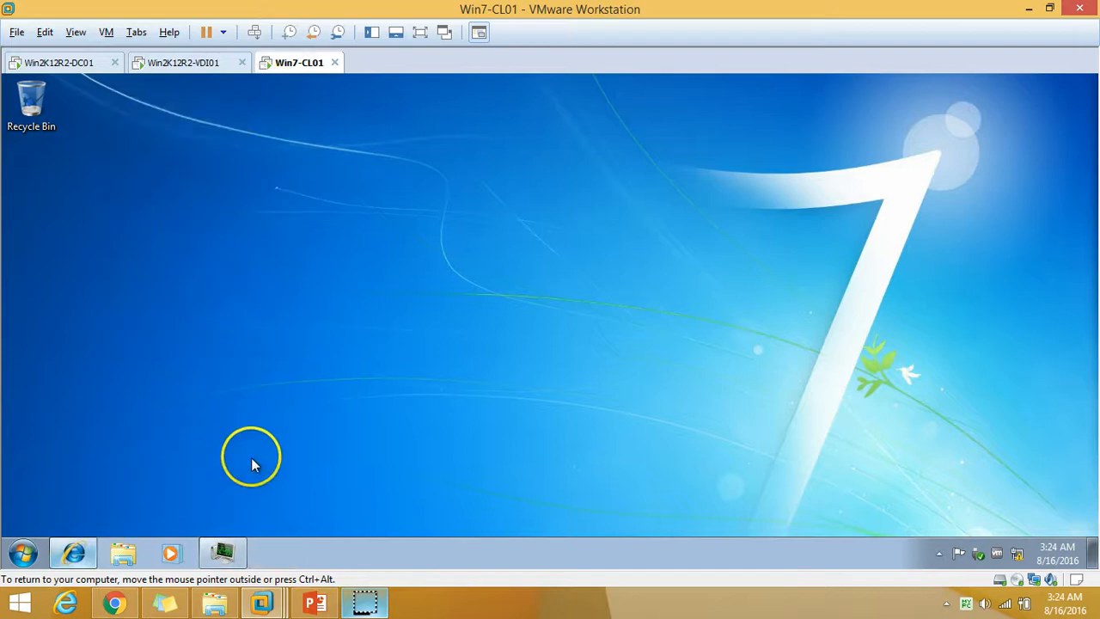
left_click(220, 397)
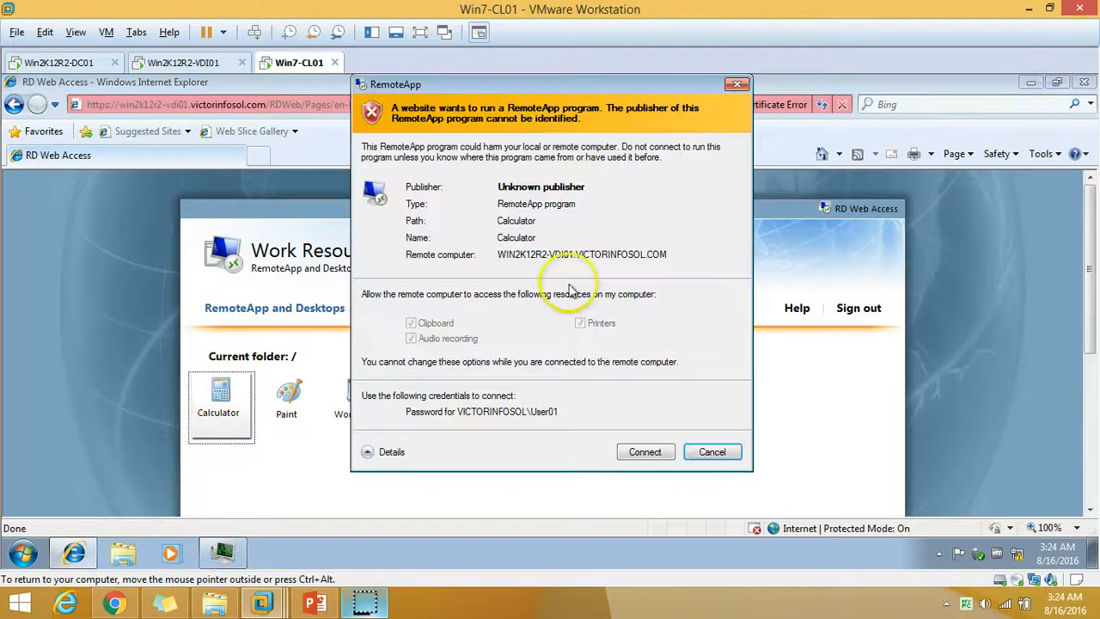
left_click(645, 452)
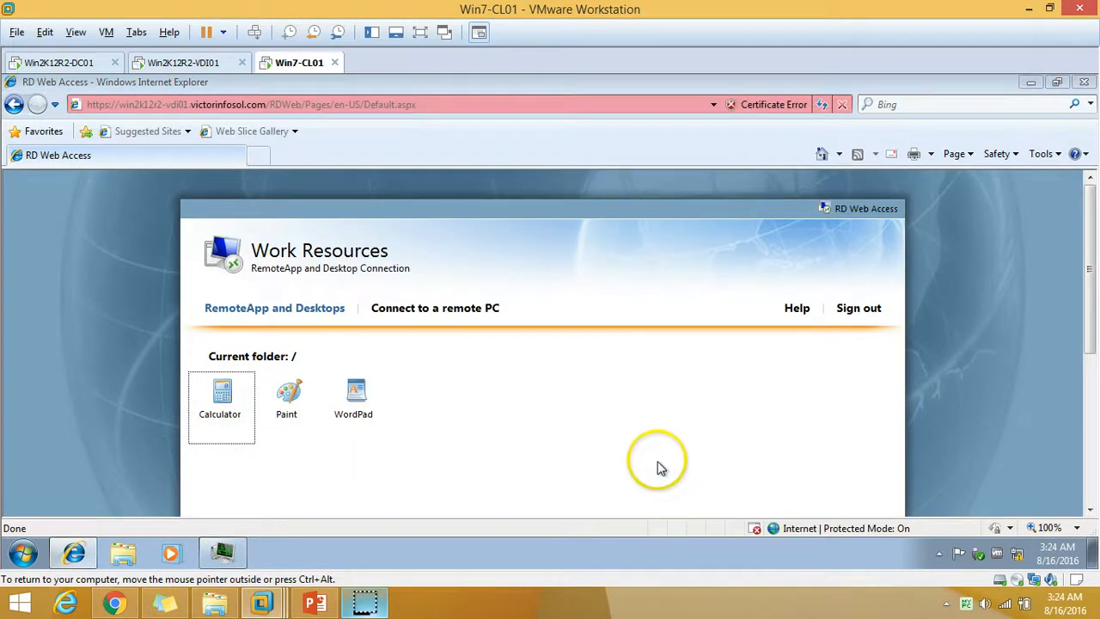
left_click(1021, 79)
left_click_drag(335, 108, 692, 103)
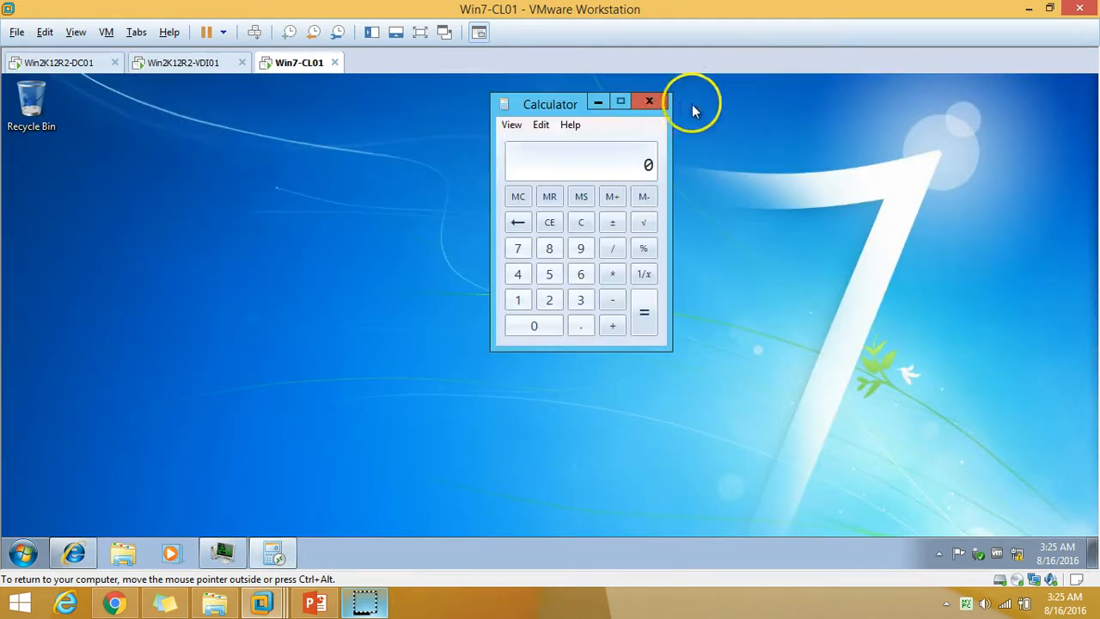
left_click(659, 104)
right_click(123, 156)
left_click(165, 200)
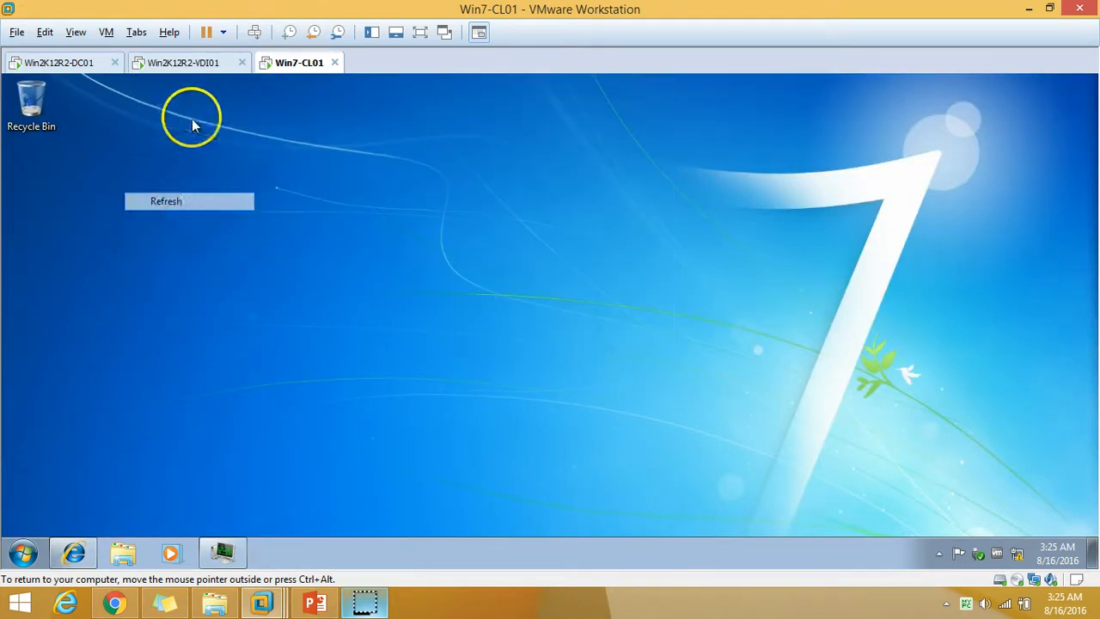
left_click(183, 62)
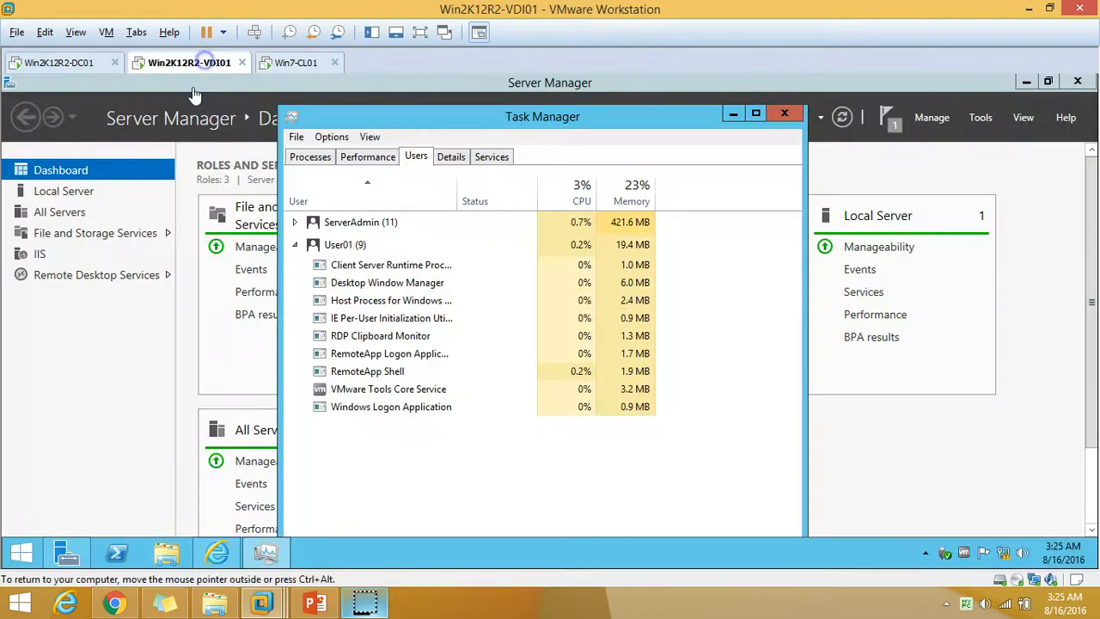
Minimize Task Manager, show Server Manager's Remote Desktop Services overview, and choose Add RD Session Host servers.
left_click(733, 113)
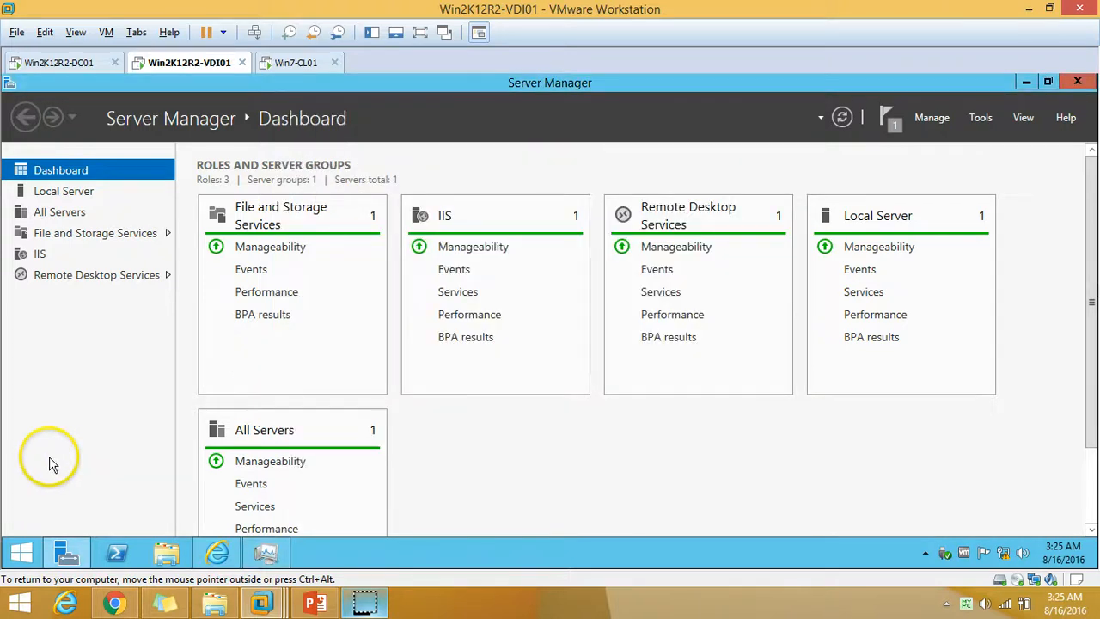
left_click(120, 277)
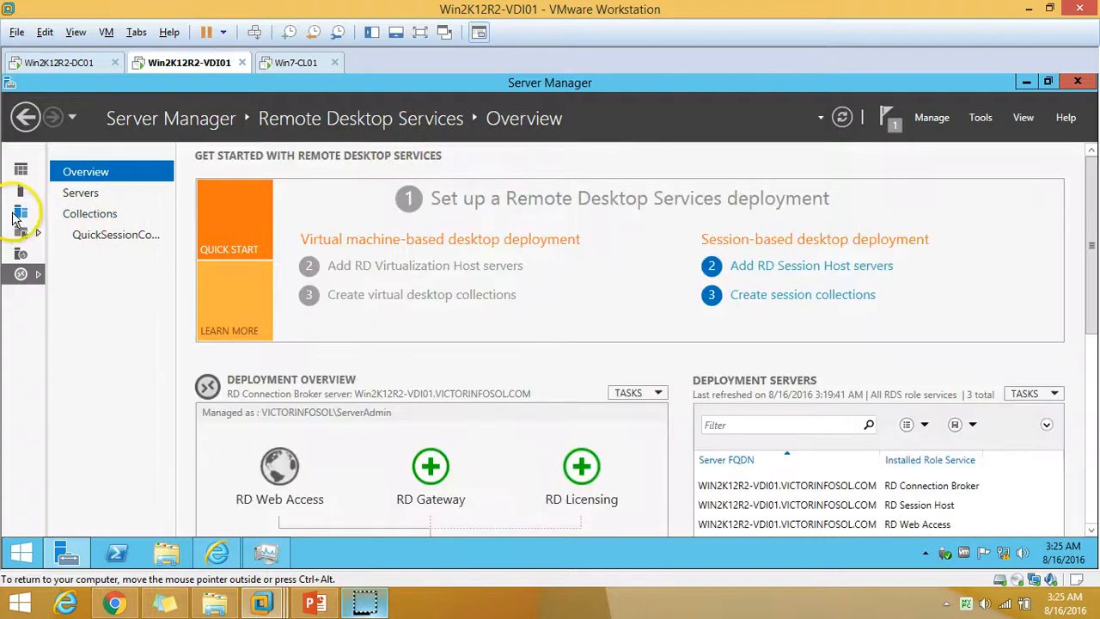
left_click(26, 118)
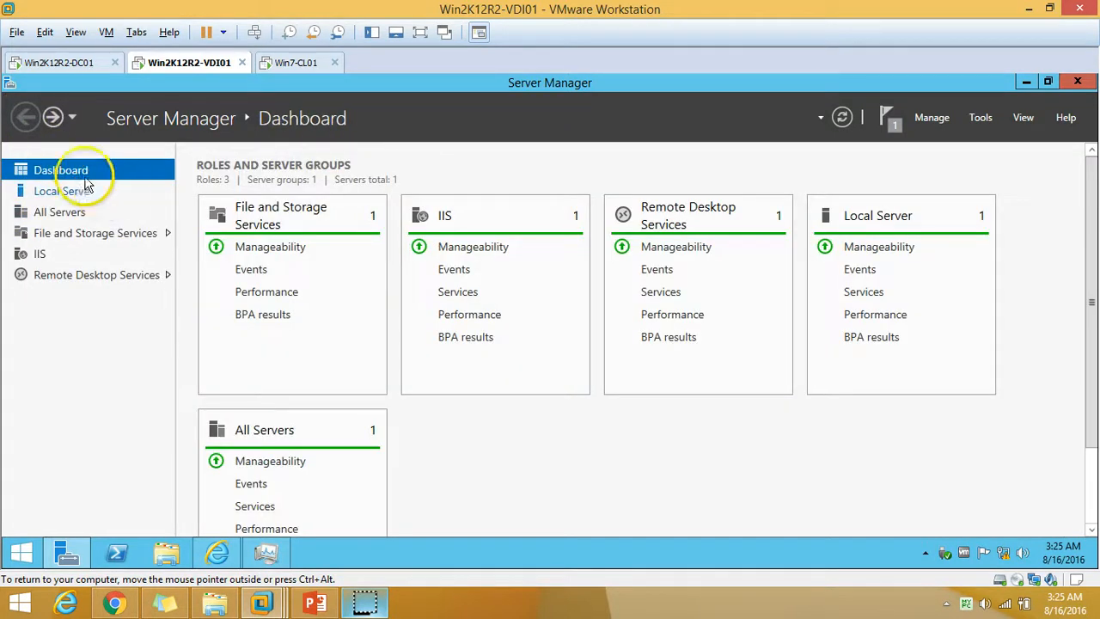
left_click(133, 283)
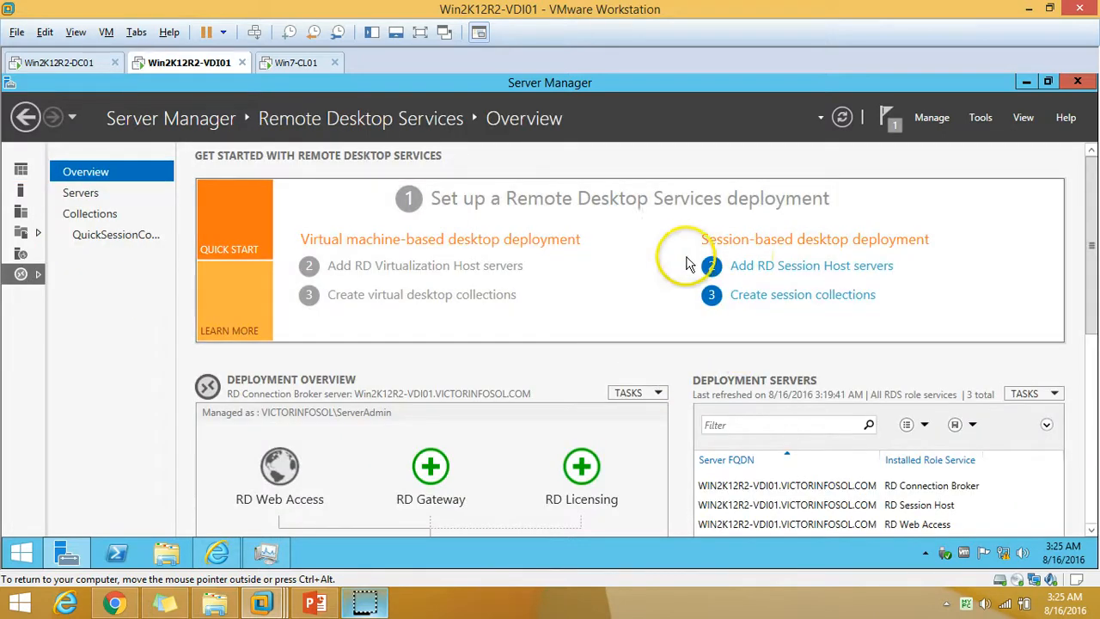
left_click_drag(1083, 233, 1085, 487)
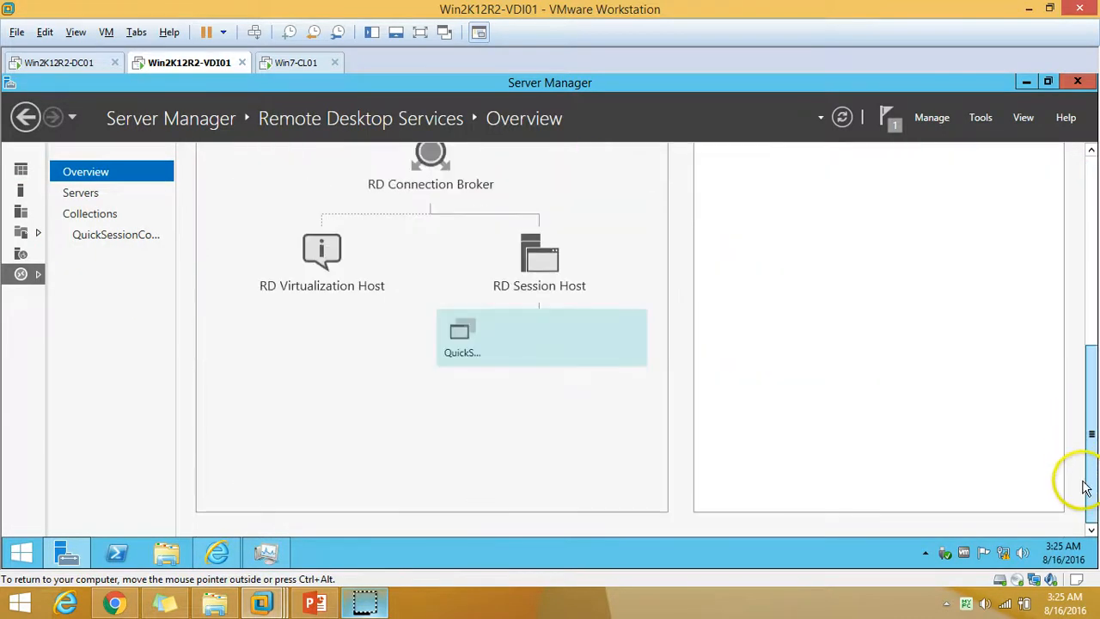
left_click_drag(1092, 279, 1092, 167)
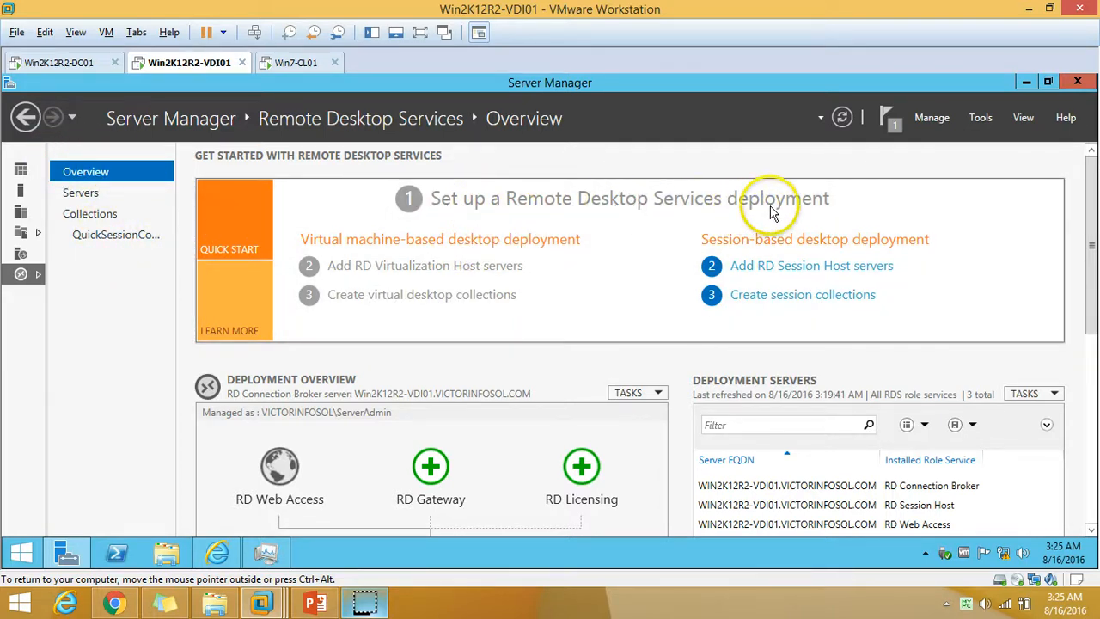
left_click(803, 268)
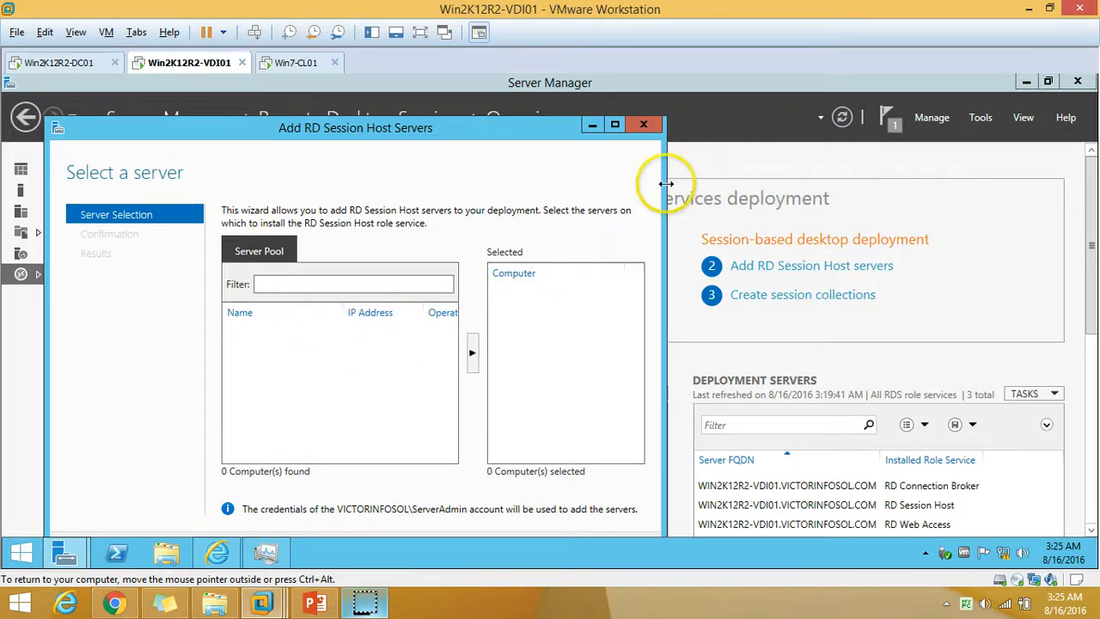
Go full screen, cancel the Session Host wizard, select the RD Connection Broker, and choose Create session collections.
left_click(420, 32)
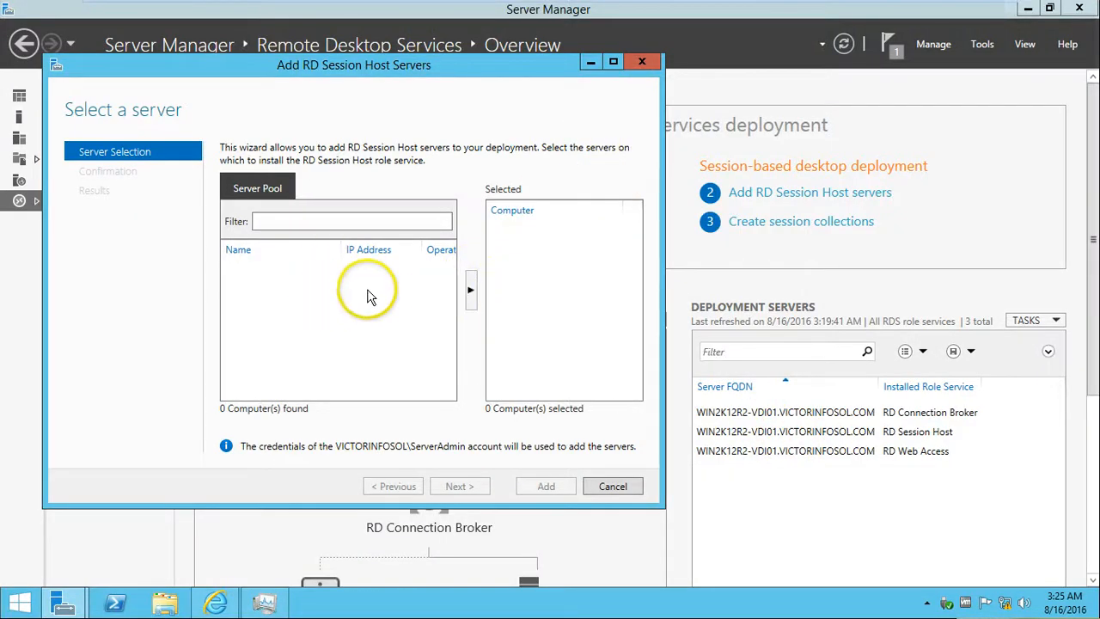
left_click(606, 488)
left_click(591, 356)
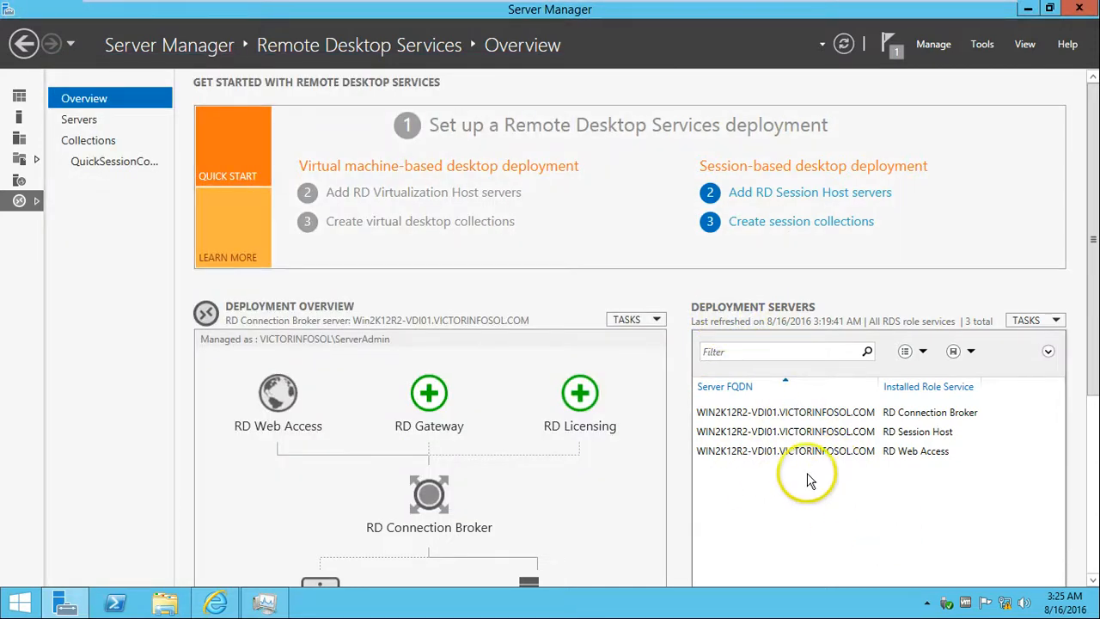
left_click(798, 416)
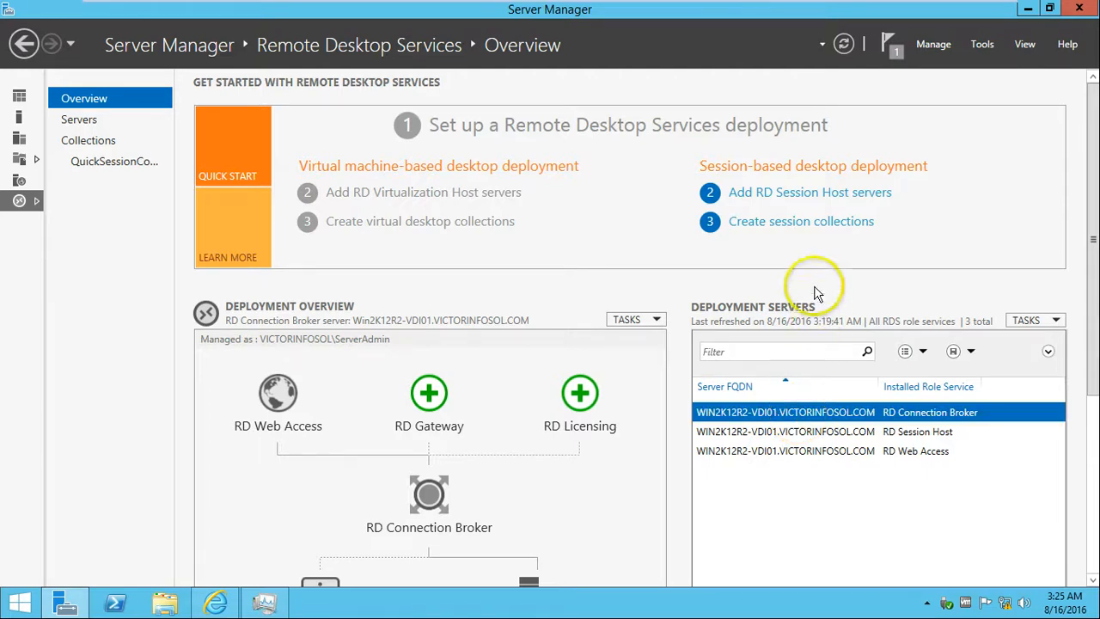
left_click(801, 222)
Move past the Create Collection wizard's first page, cancel it, and open the Remote Desktop Services Servers page.
left_click(480, 496)
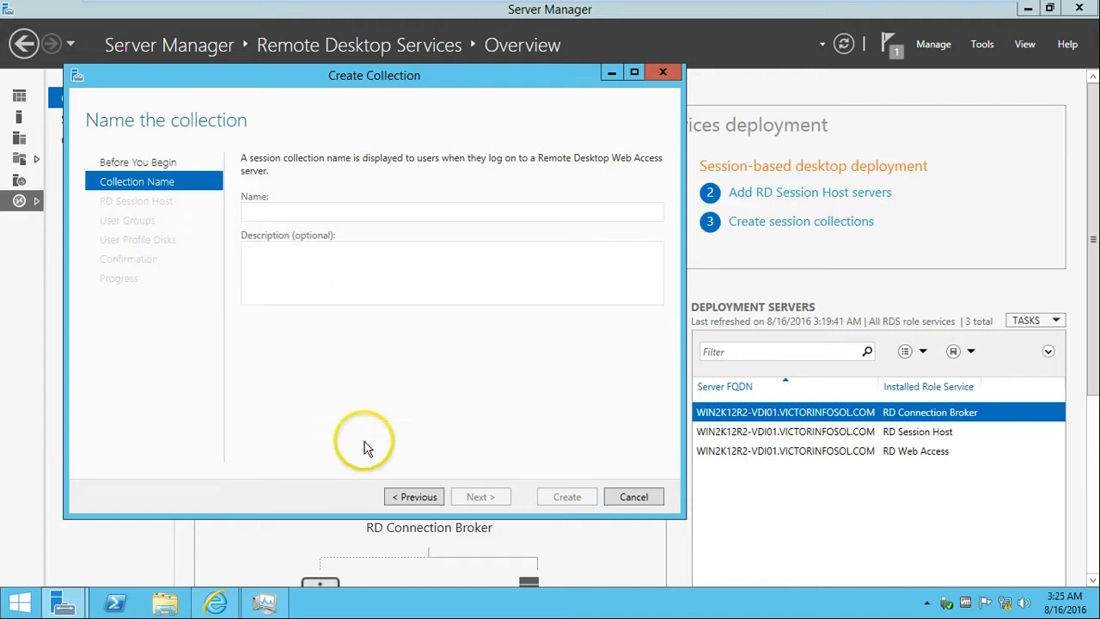
left_click(634, 497)
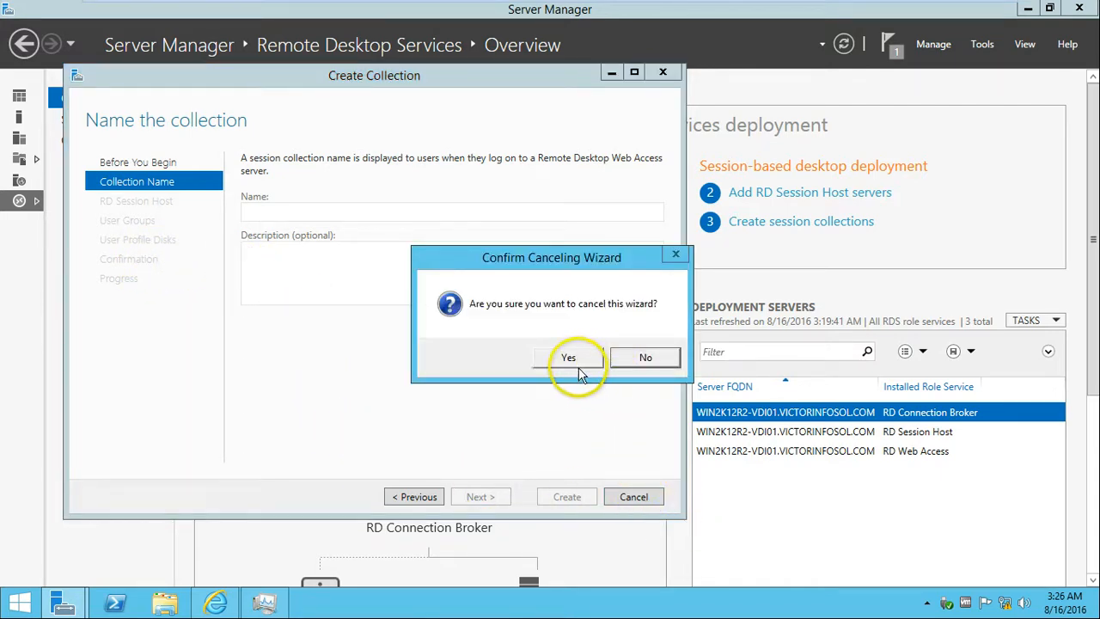
left_click(579, 365)
left_click(118, 118)
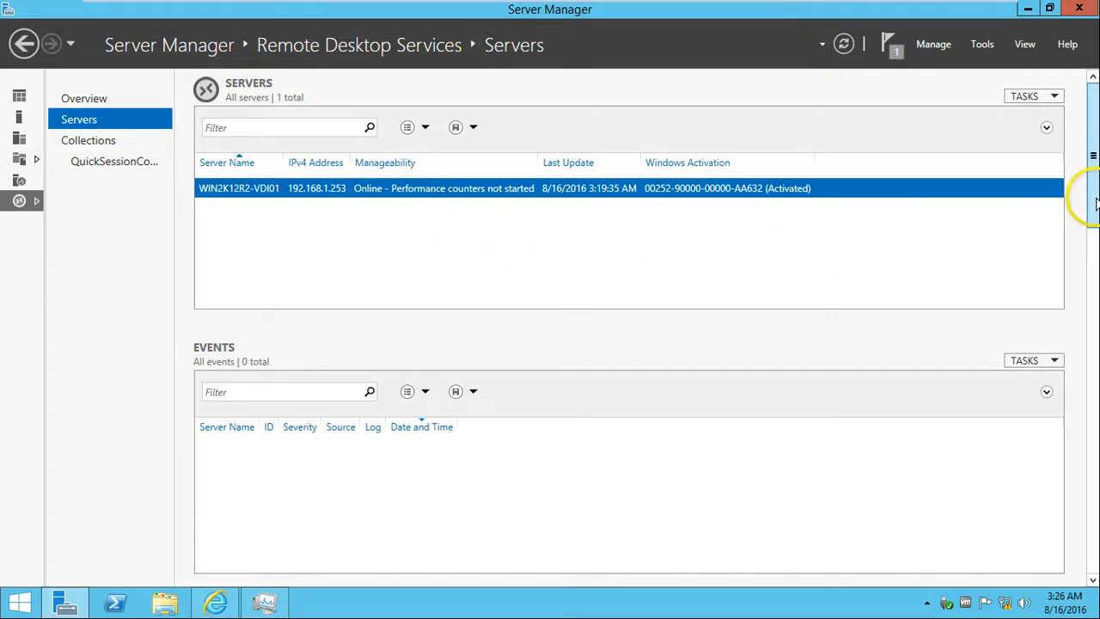
Scroll to the services list and select each of the four Remote Desktop services.
left_click_drag(1095, 201, 1095, 314)
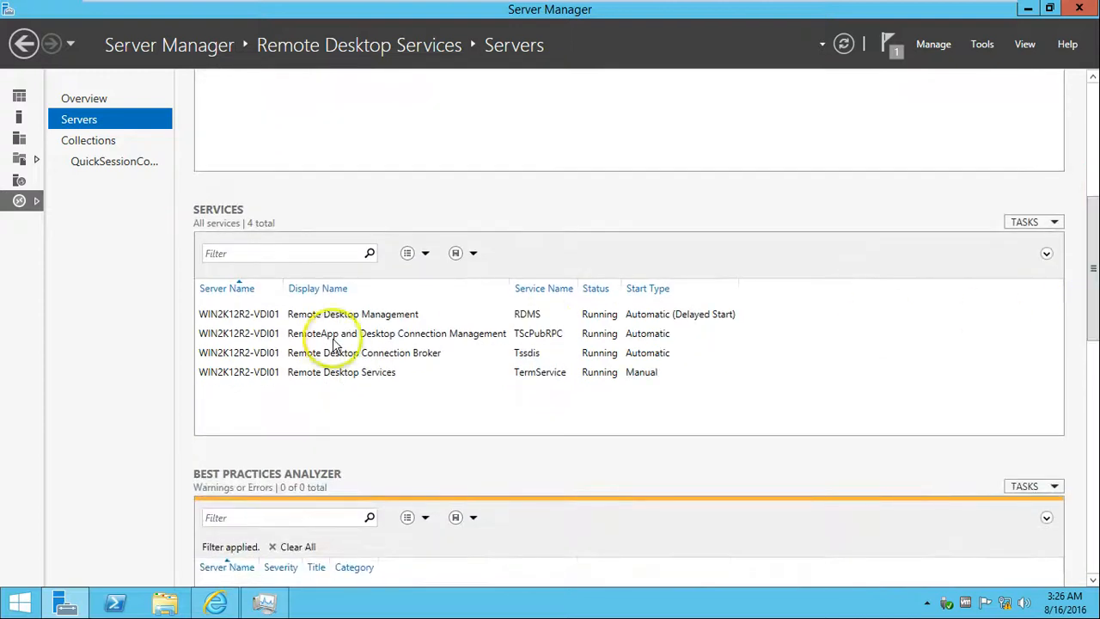
left_click(365, 314)
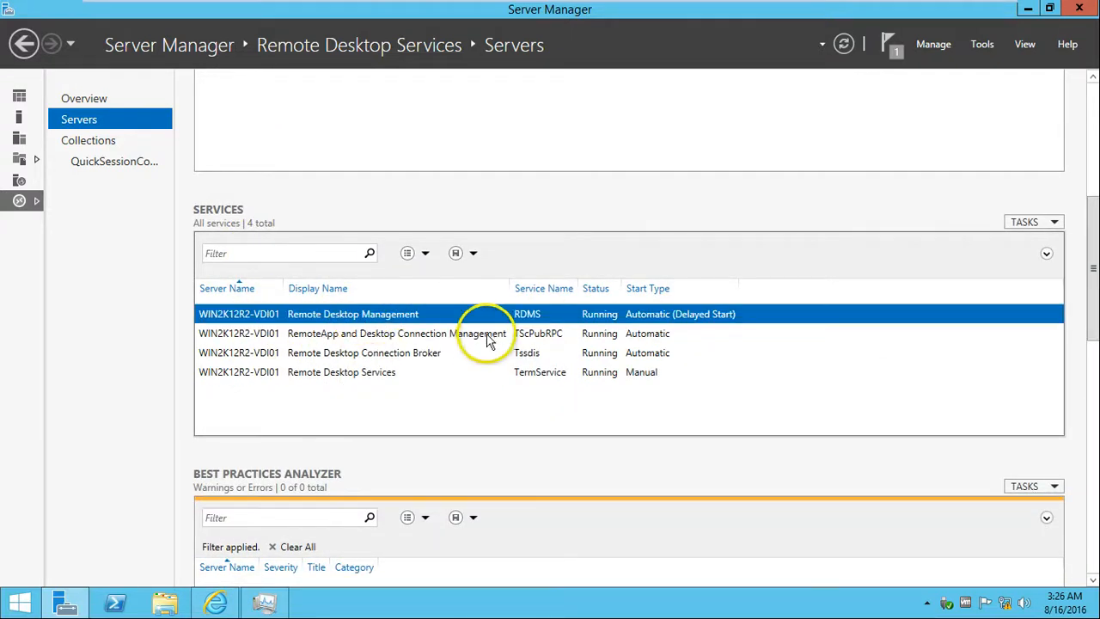
left_click(455, 337)
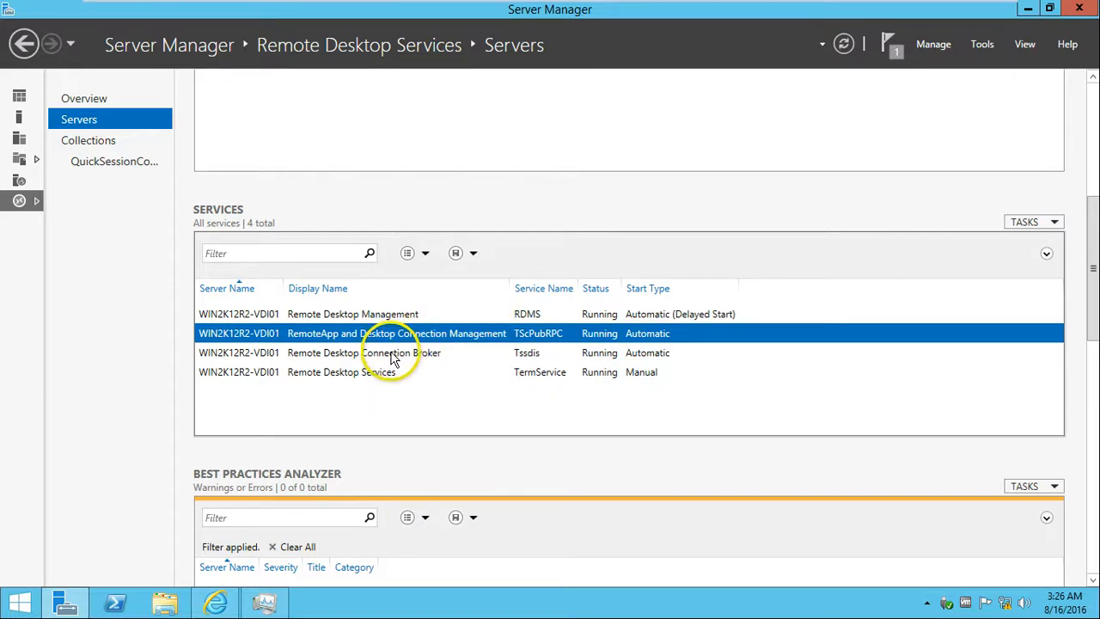
left_click(394, 357)
left_click(391, 374)
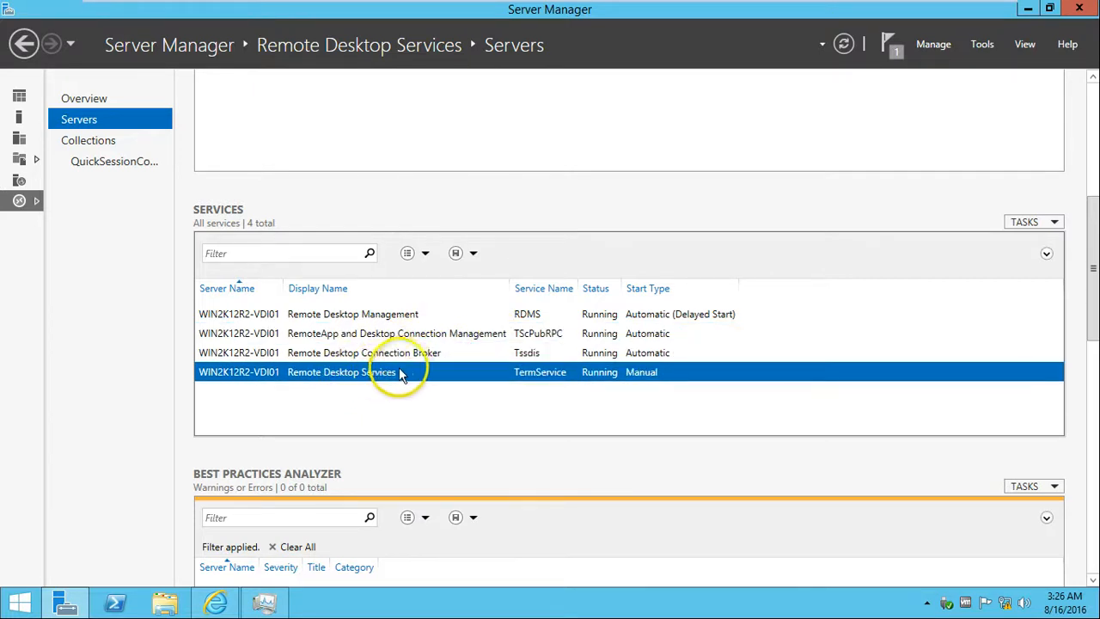
left_click(405, 314)
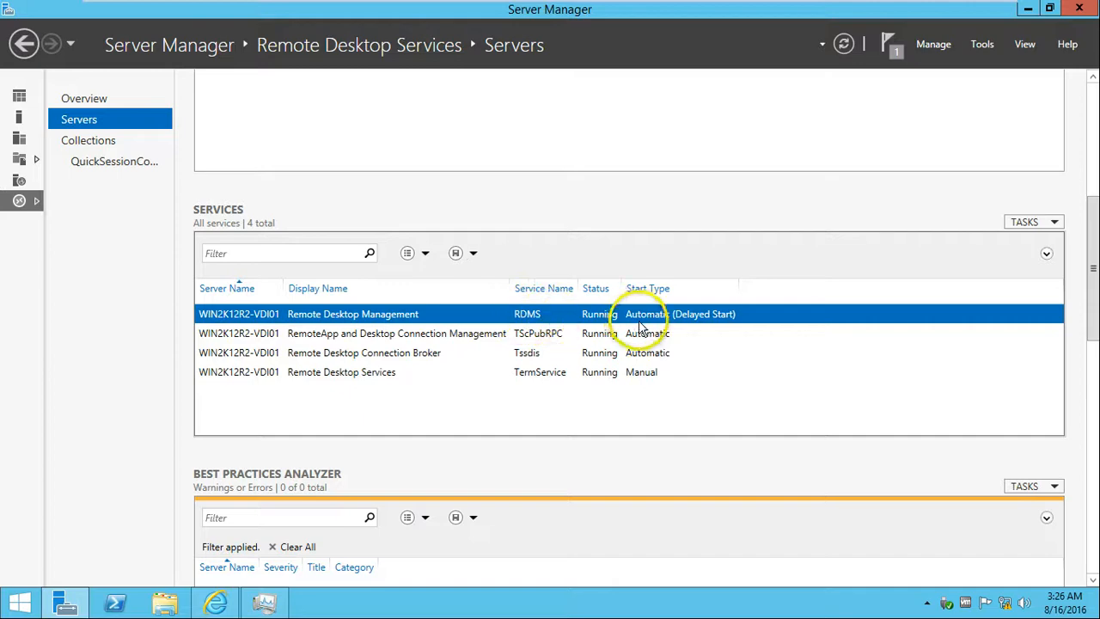
Refresh the services list and scroll down to the Performance section.
mouse_move(1096, 284)
left_mouse_down()
mouse_move(1096, 327)
mouse_move(1096, 293)
left_mouse_up()
left_click(1050, 185)
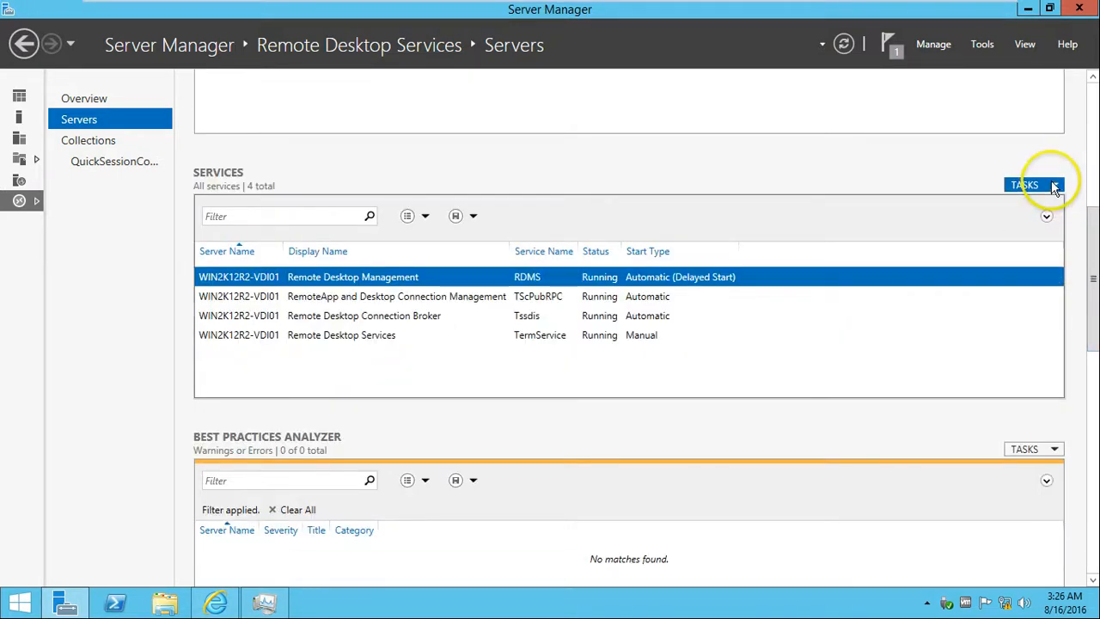
left_click(1040, 205)
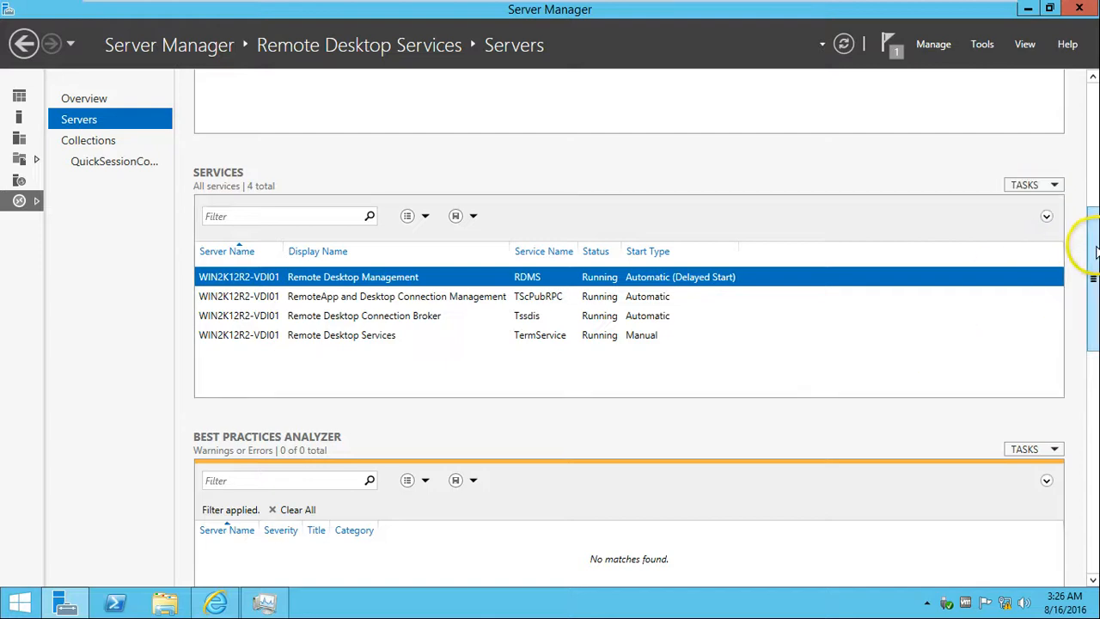
left_click_drag(1093, 258, 1093, 498)
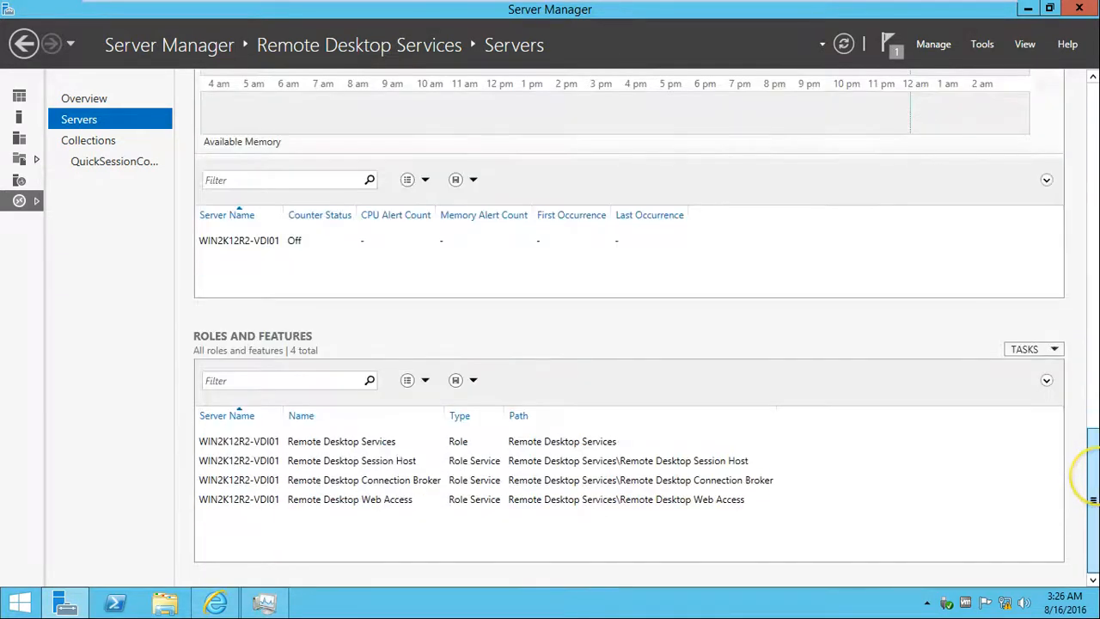
left_click_drag(1094, 451, 1093, 434)
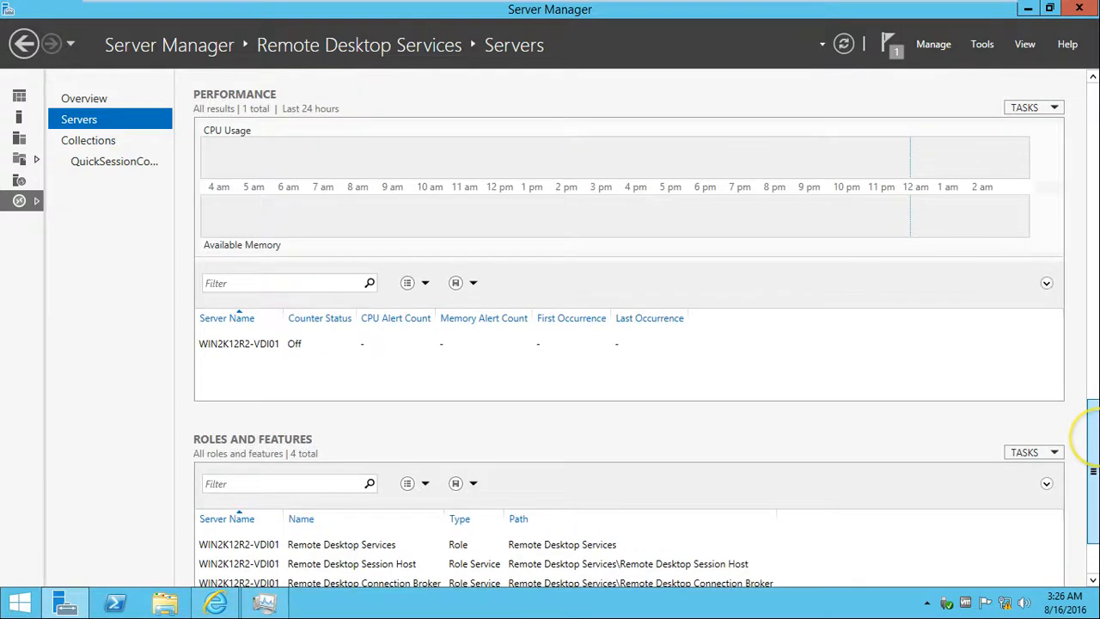
left_click_drag(1045, 398, 1034, 395)
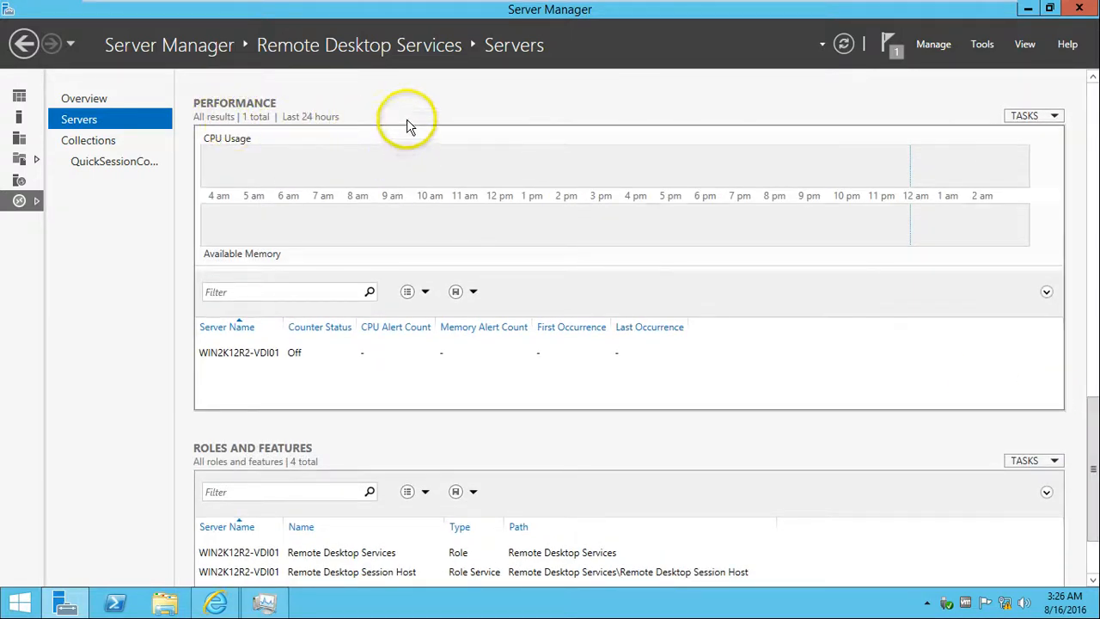
Start performance counters for WIN2K12R2-VDI01, then select the Remote Desktop Services and Web Access role rows.
right_click(287, 357)
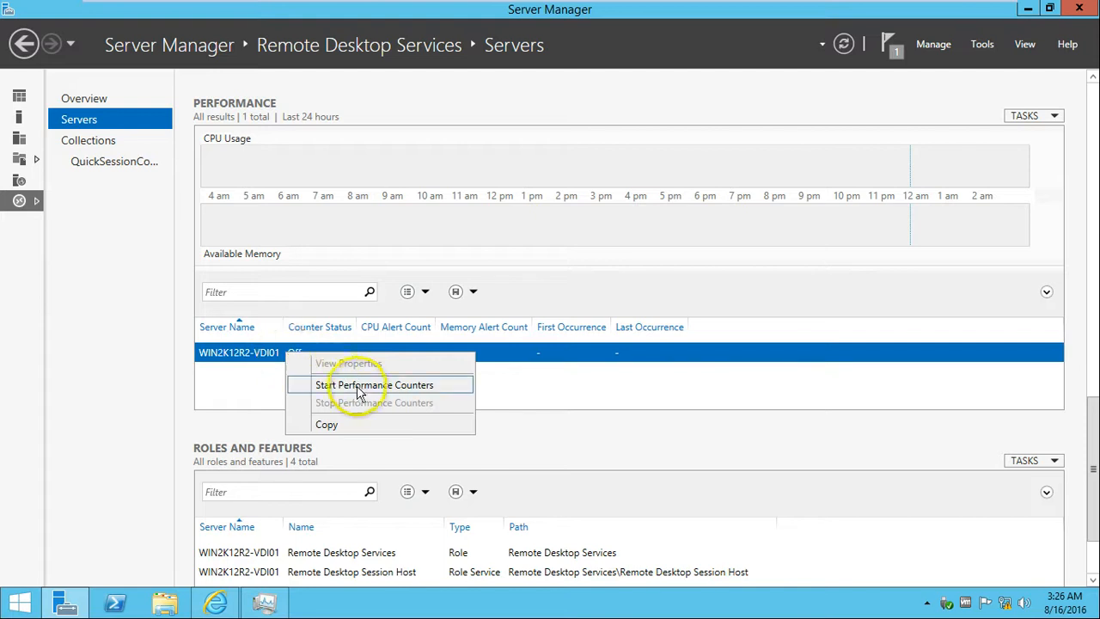
left_click(362, 392)
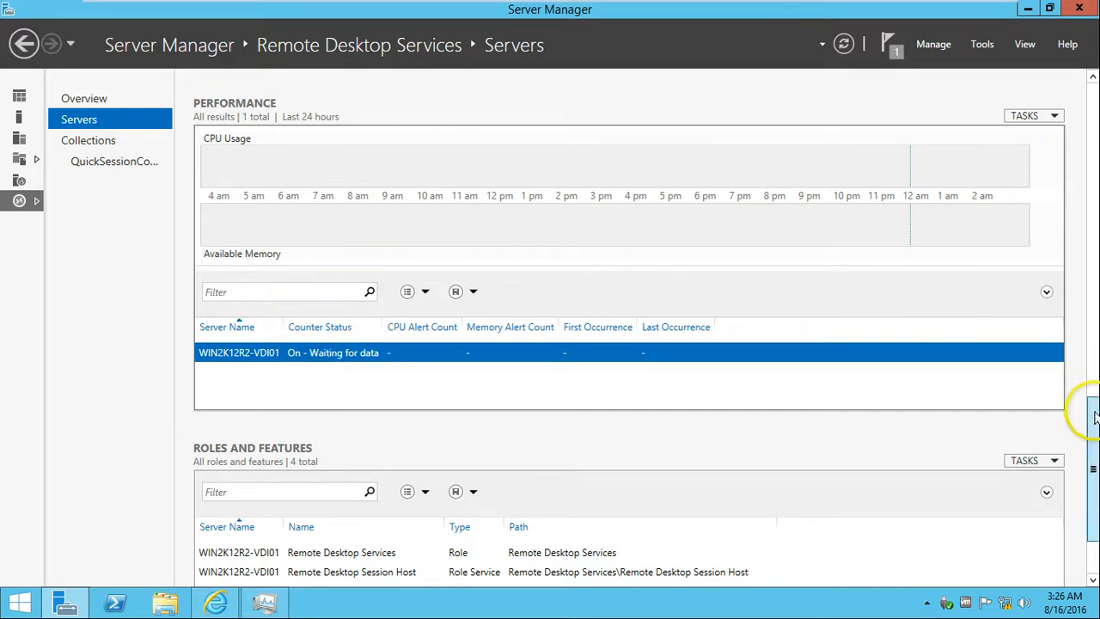
left_click_drag(1095, 415, 1094, 465)
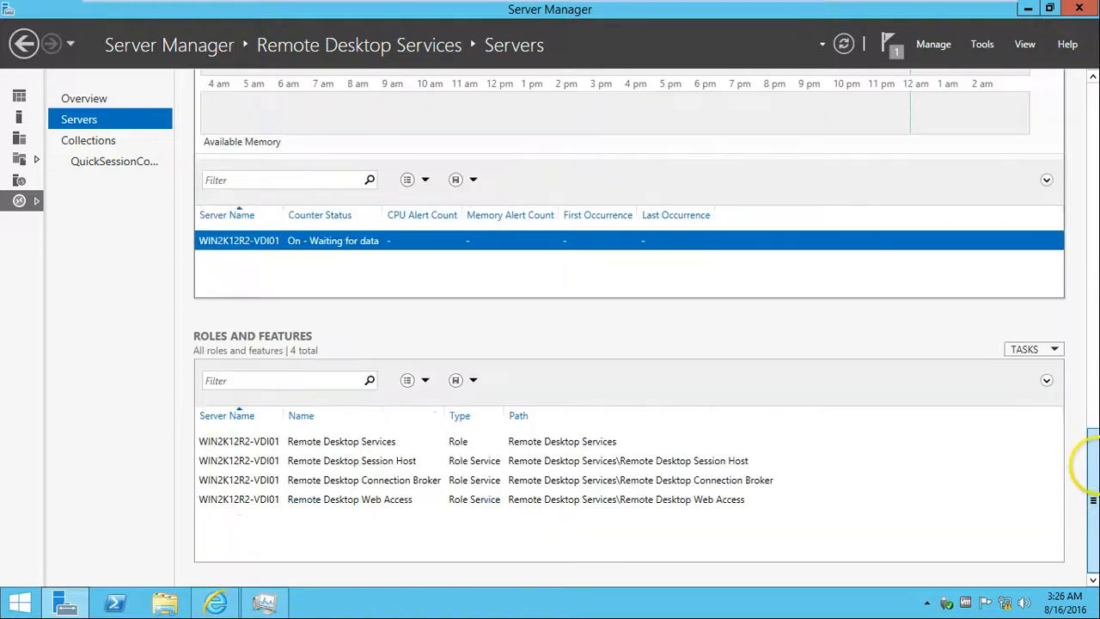
left_click(359, 441)
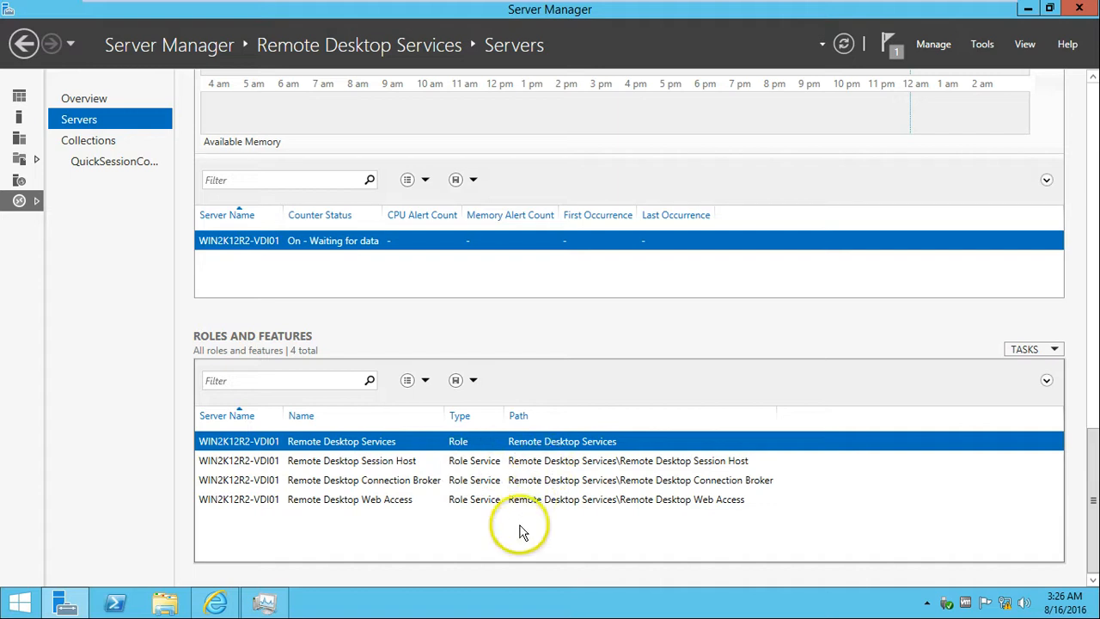
left_click(494, 503)
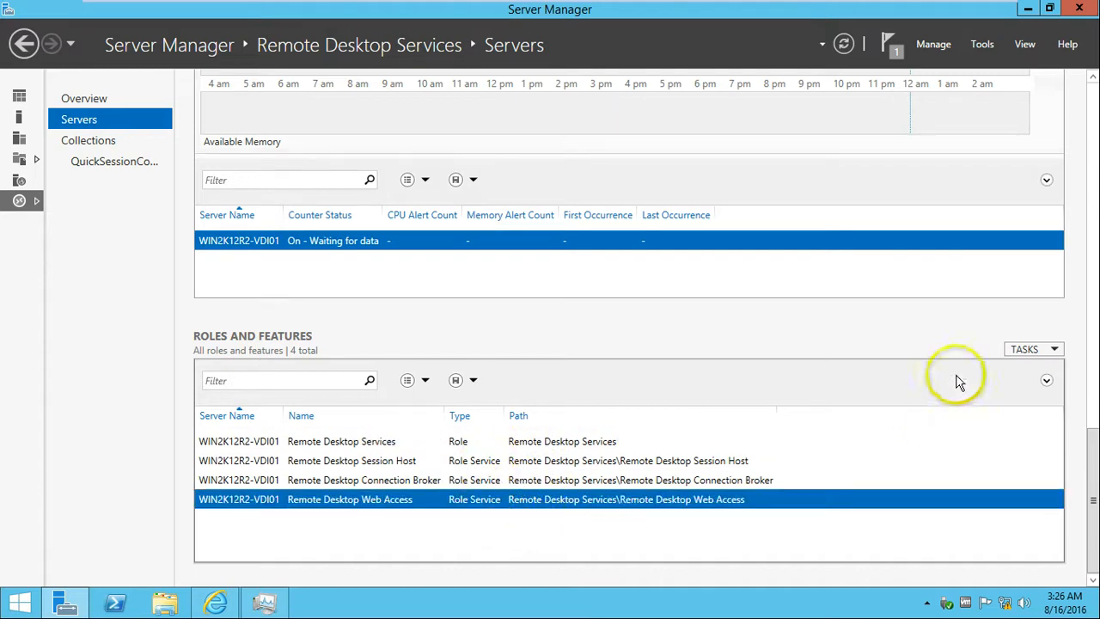
left_click(1031, 353)
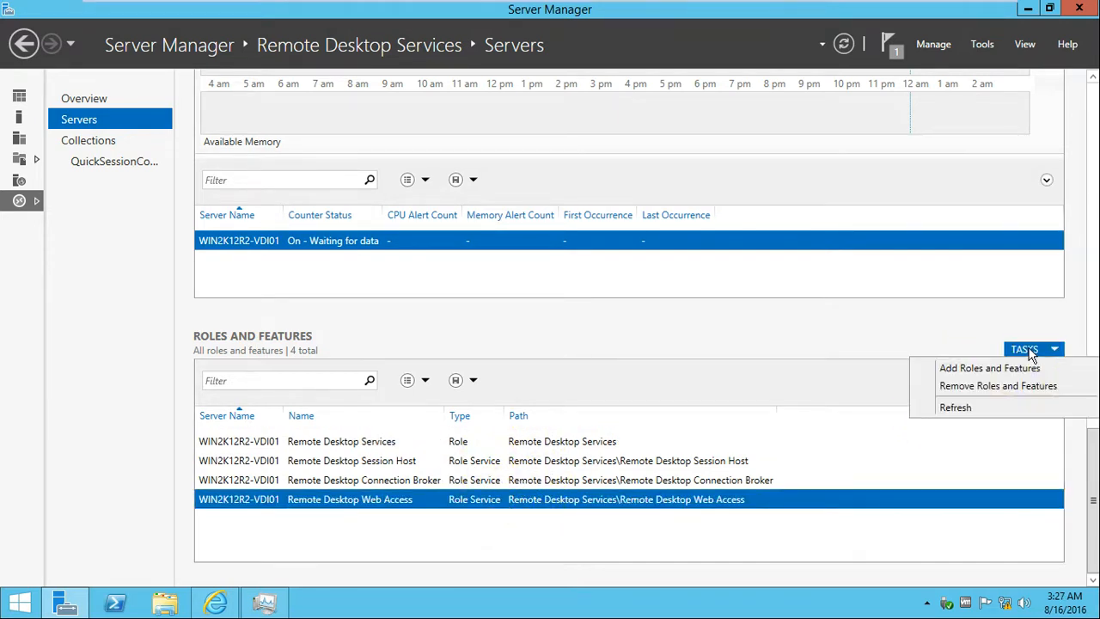
left_click(1022, 370)
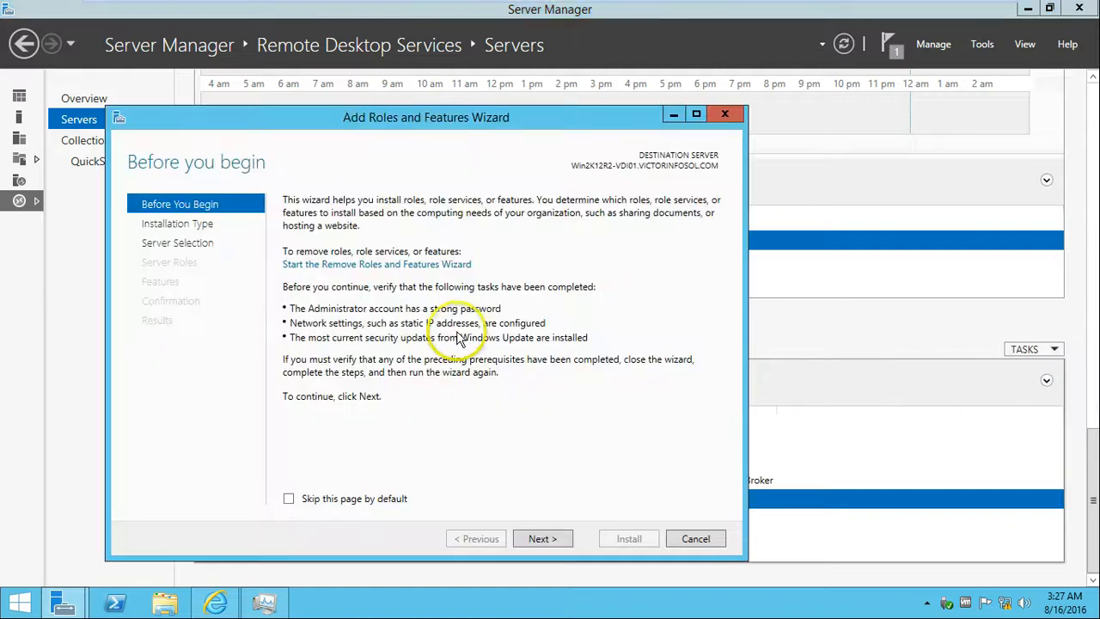
left_click(561, 547)
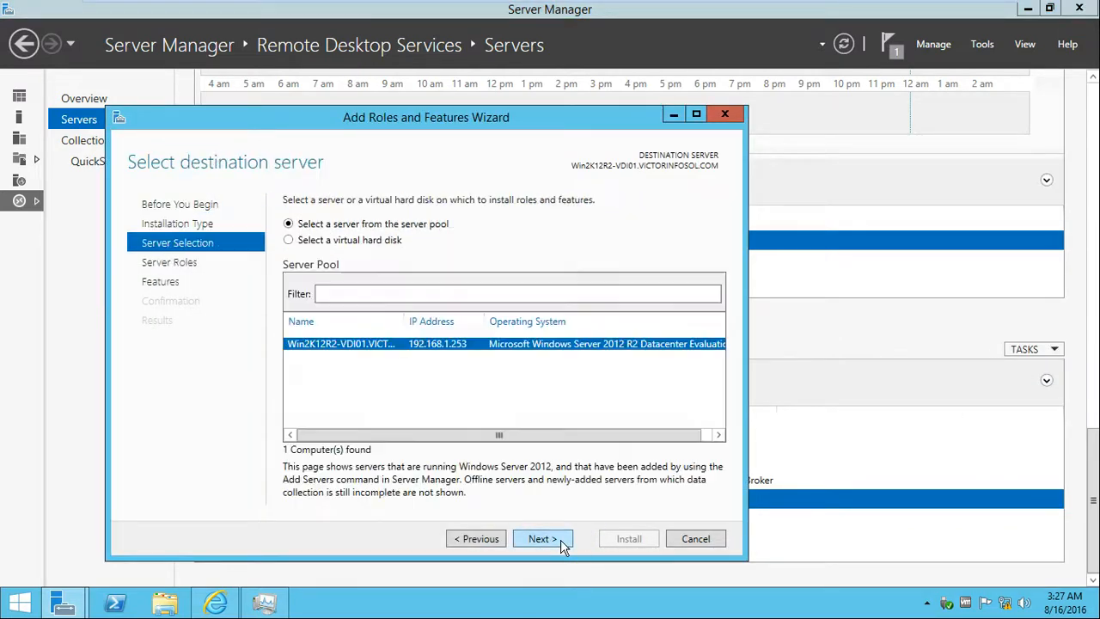
left_click(478, 539)
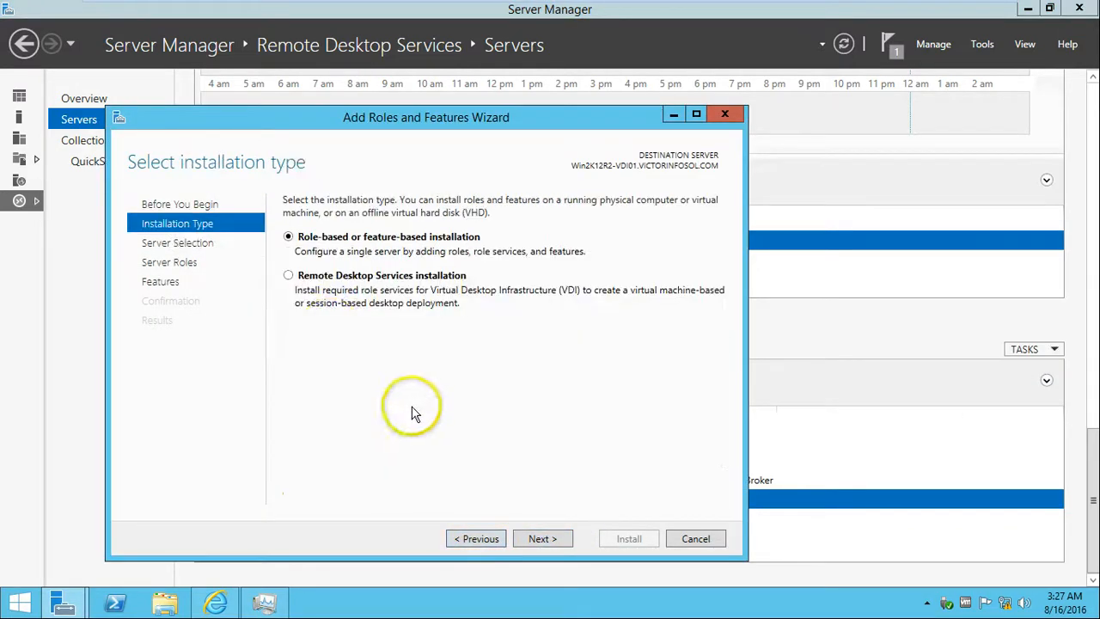
left_click(289, 276)
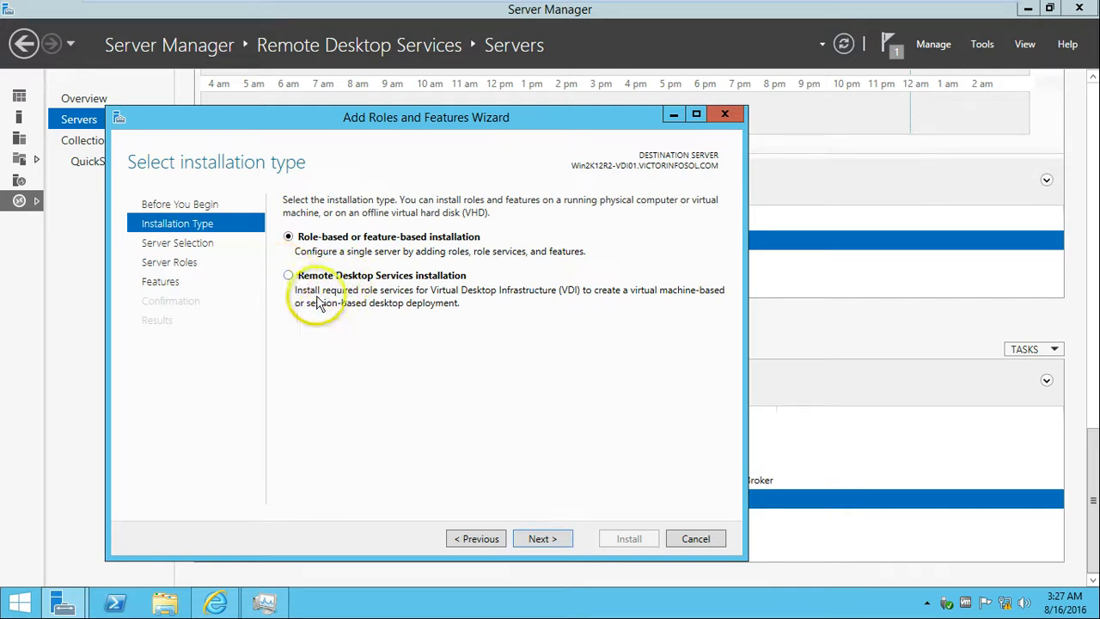
left_click(542, 539)
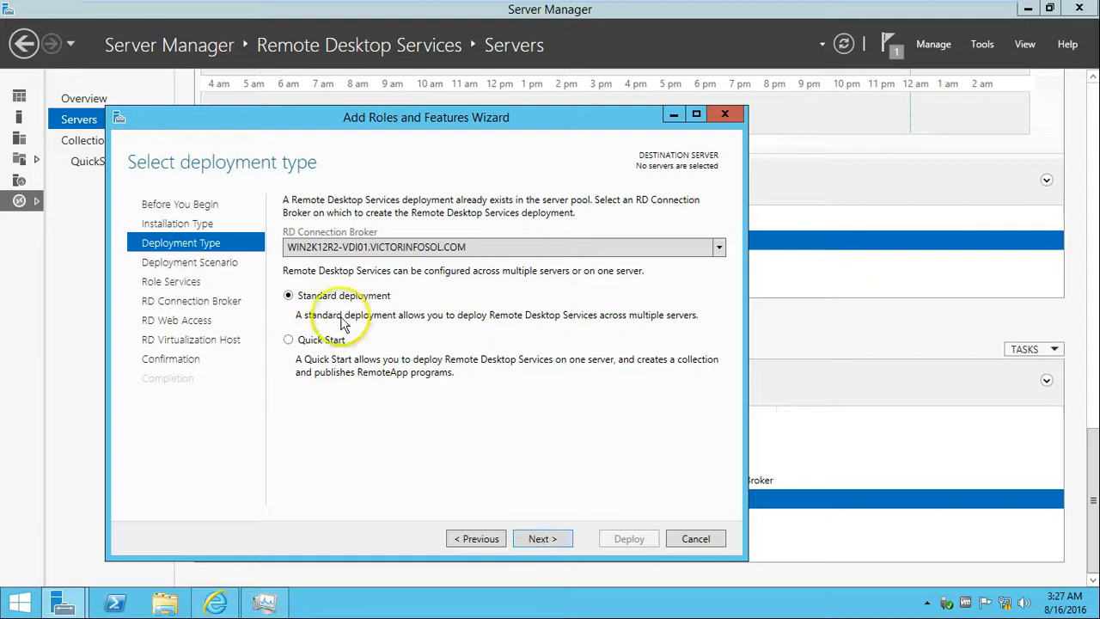
left_click(314, 339)
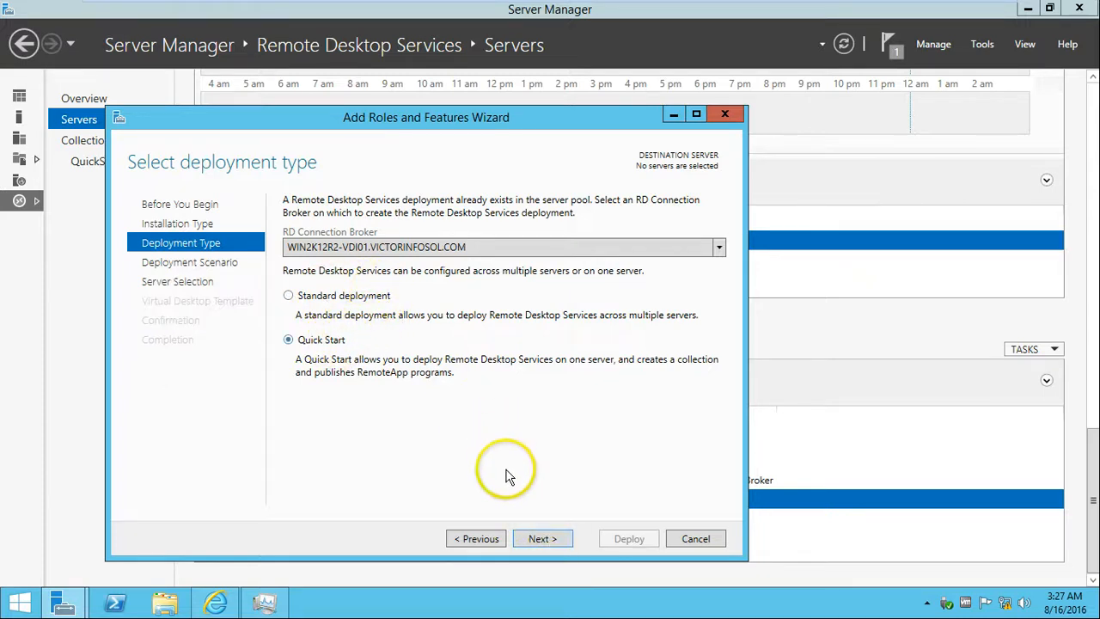
left_click(542, 539)
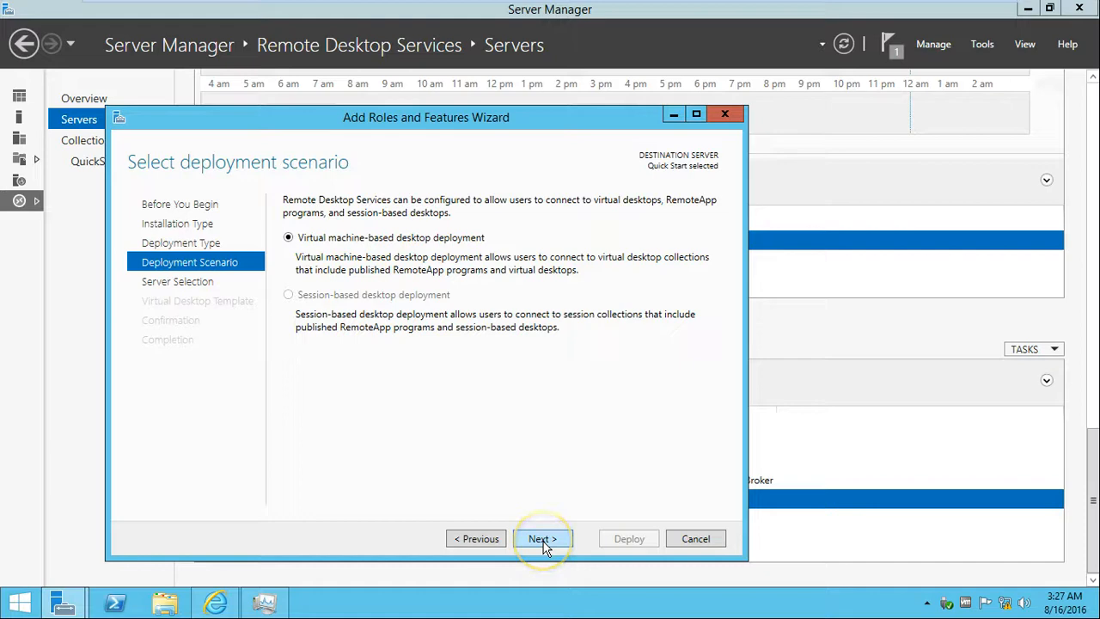
left_click_drag(430, 111, 637, 218)
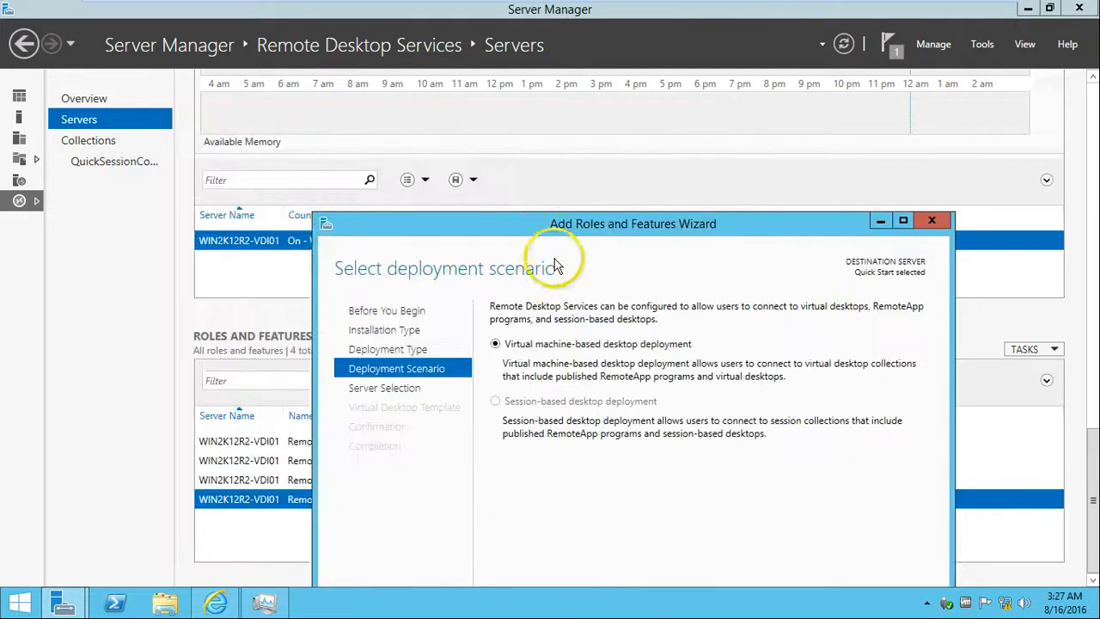
left_click_drag(523, 226, 459, 118)
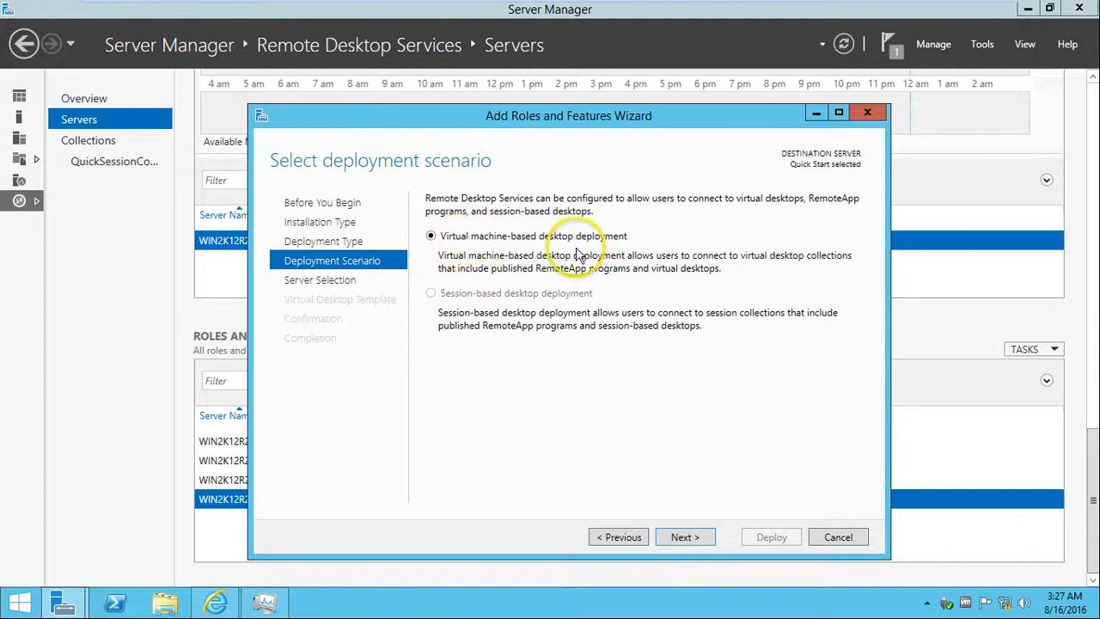
left_click(685, 537)
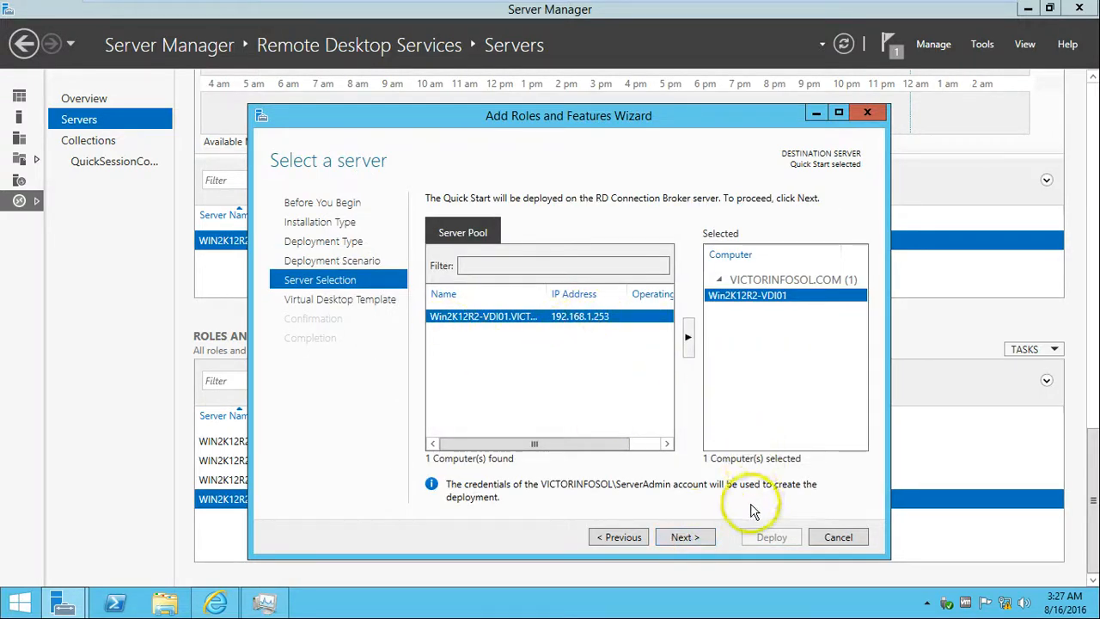
left_click(686, 537)
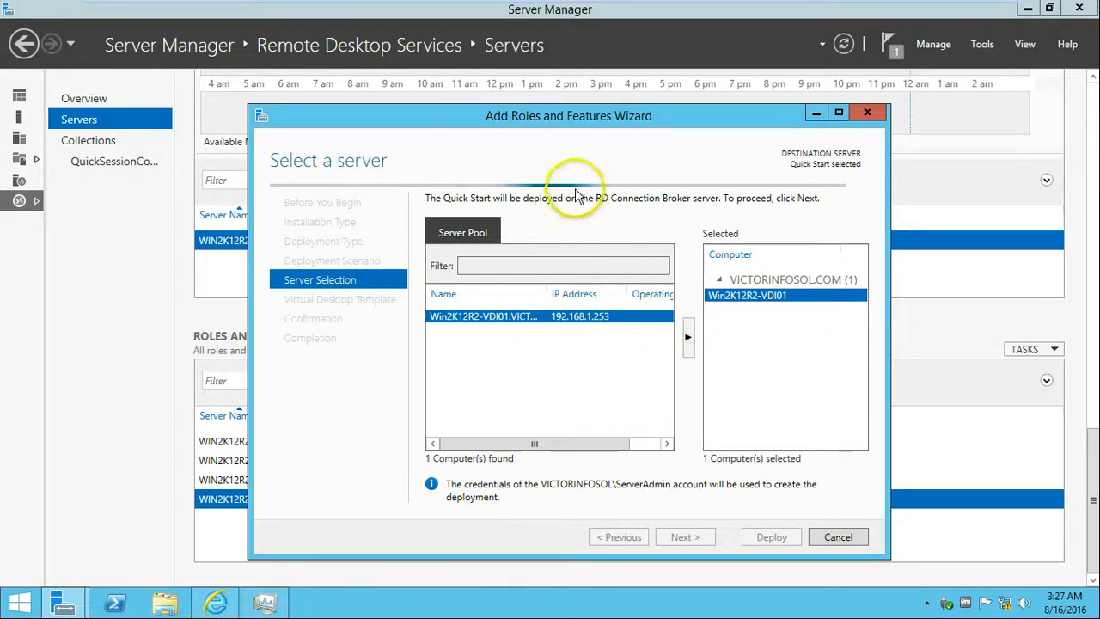
left_click_drag(561, 115, 557, 108)
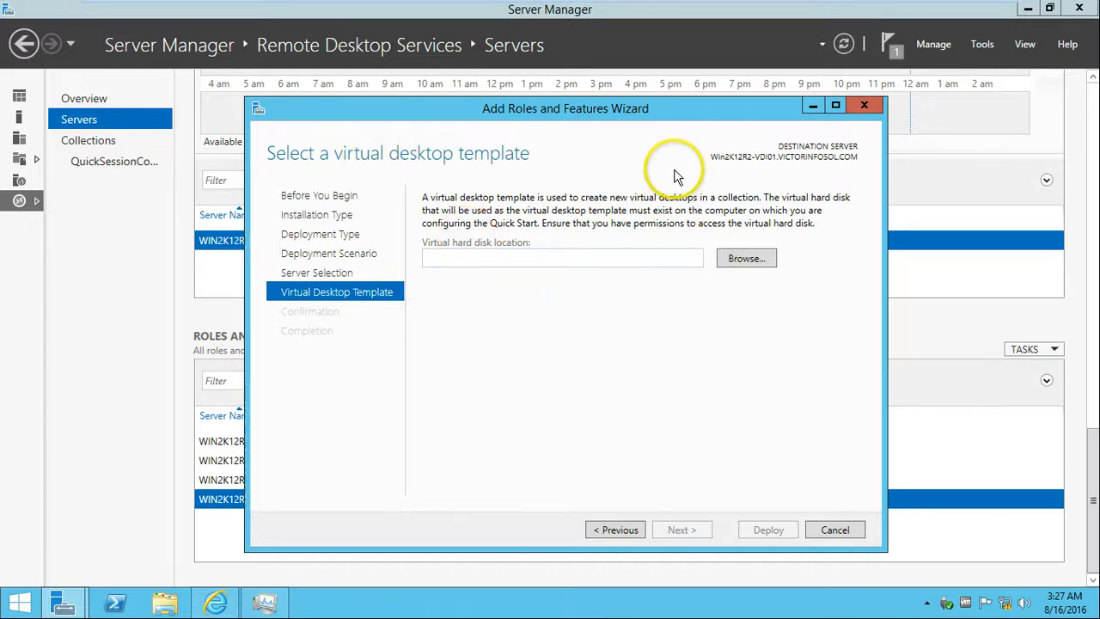
left_click(834, 529)
left_click_drag(1090, 490, 1090, 191)
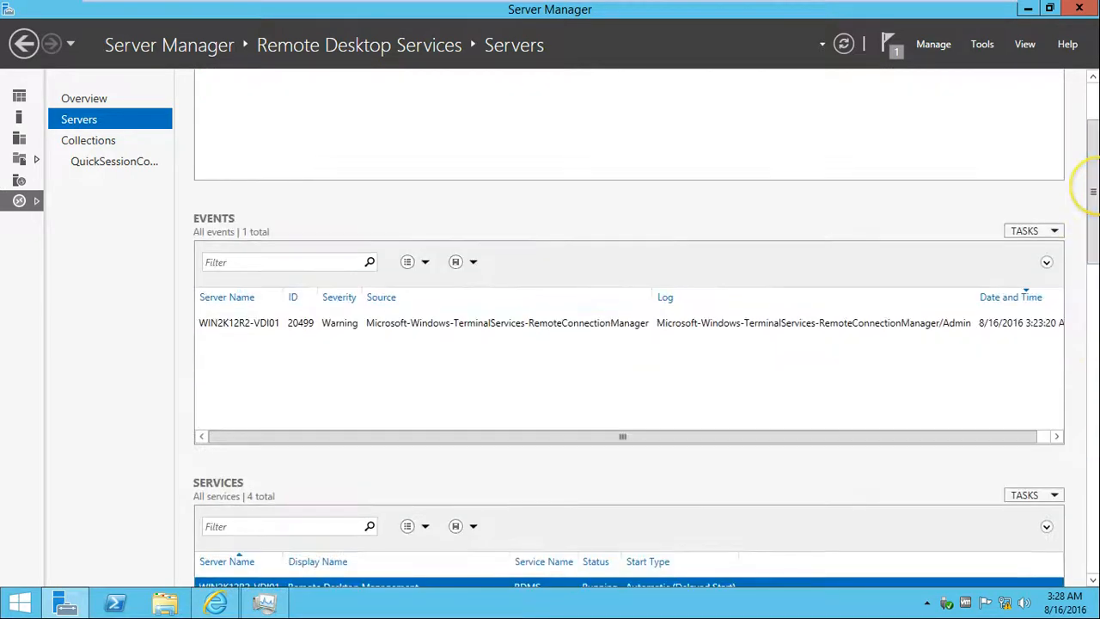
Open the Collections page and review QuickSessionCollection's details and actions without removing it.
left_click(114, 144)
left_click(300, 192)
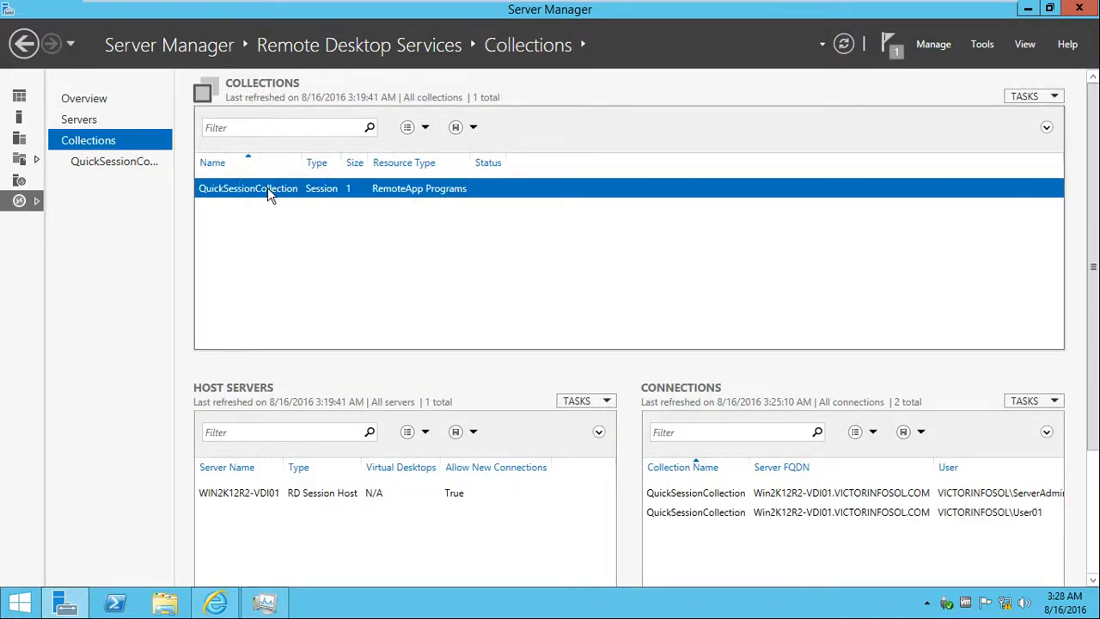
left_click(123, 163)
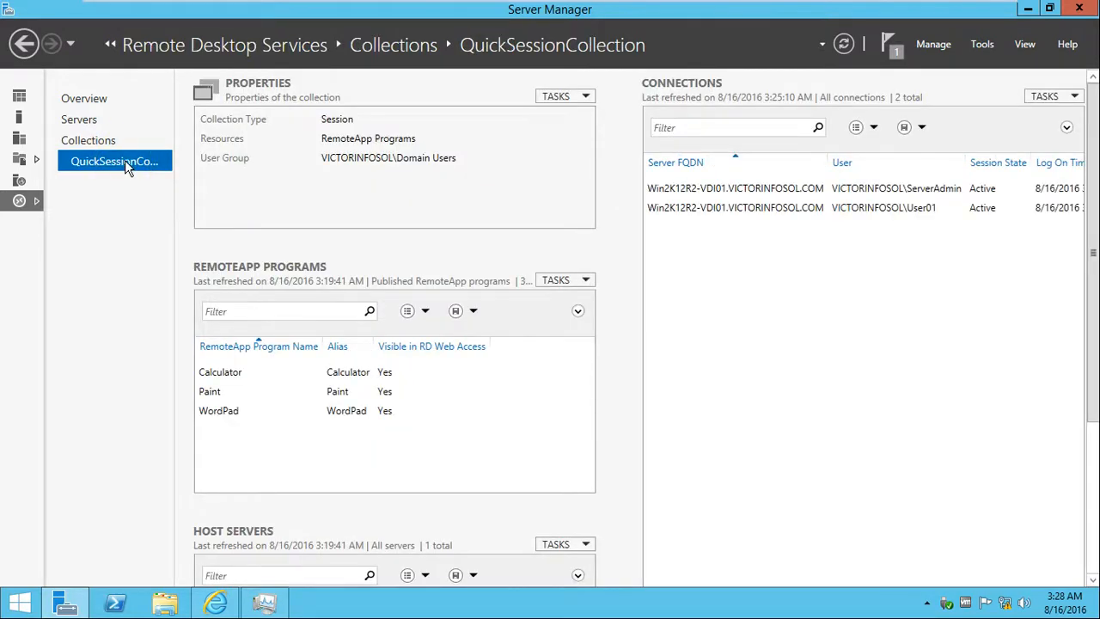
left_click(105, 144)
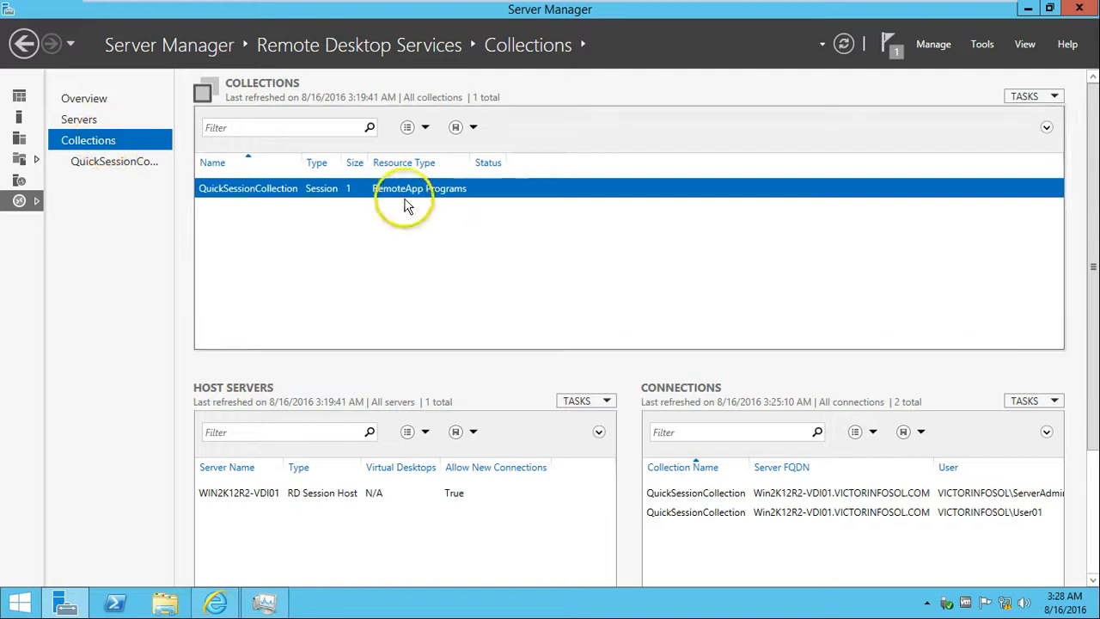
right_click(290, 194)
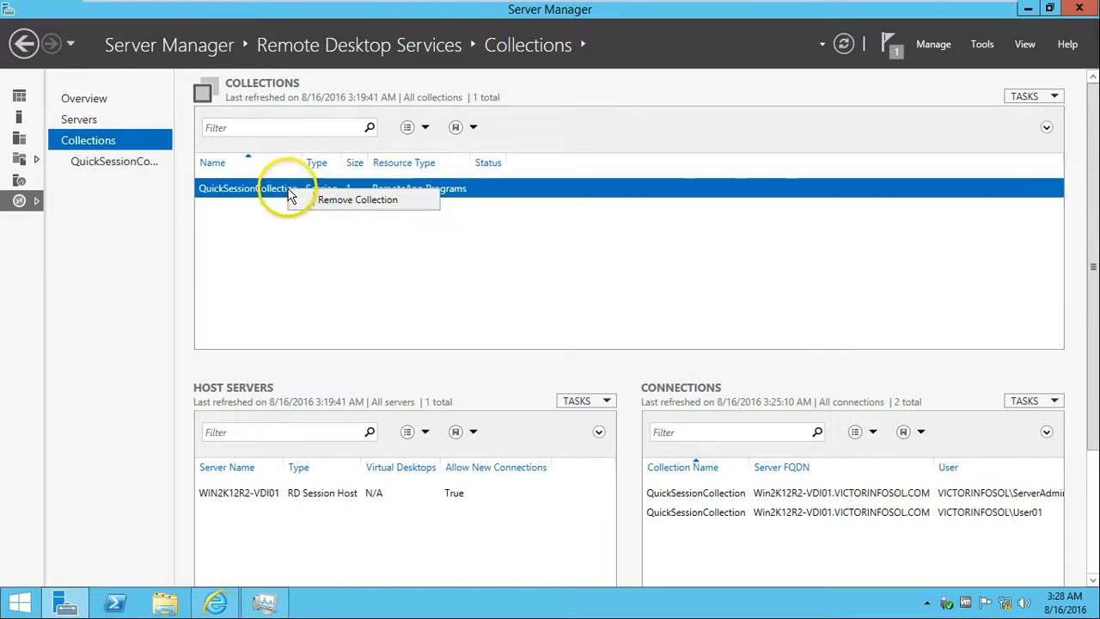
left_click(370, 200)
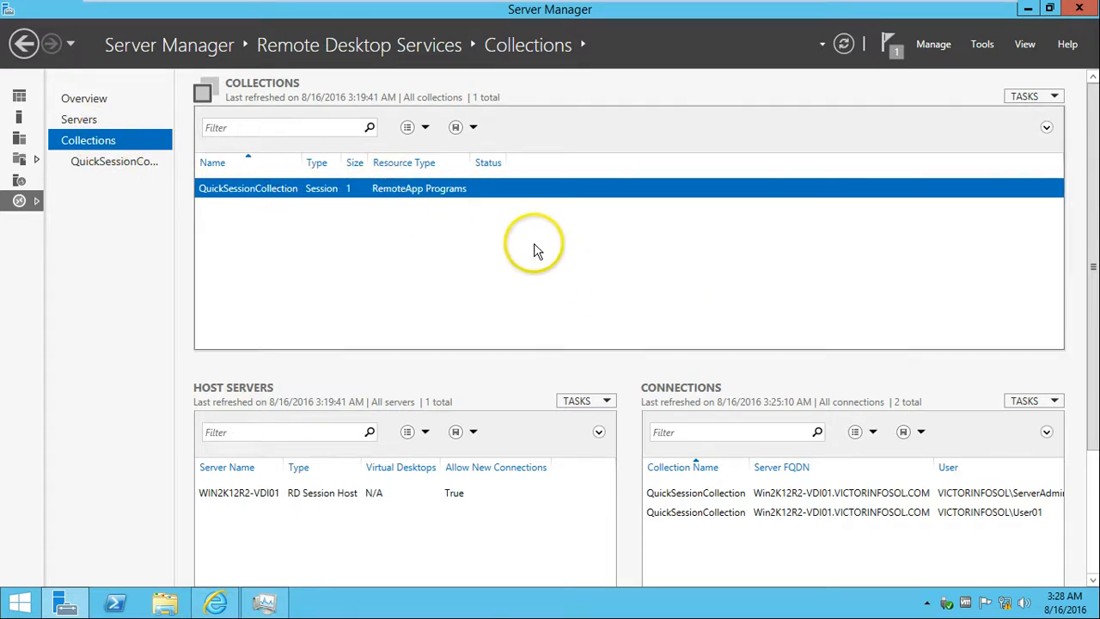
Dismiss the save-query prompt, revisit QuickSessionCollection's details, and open the Collections TASKS menu.
left_click(458, 128)
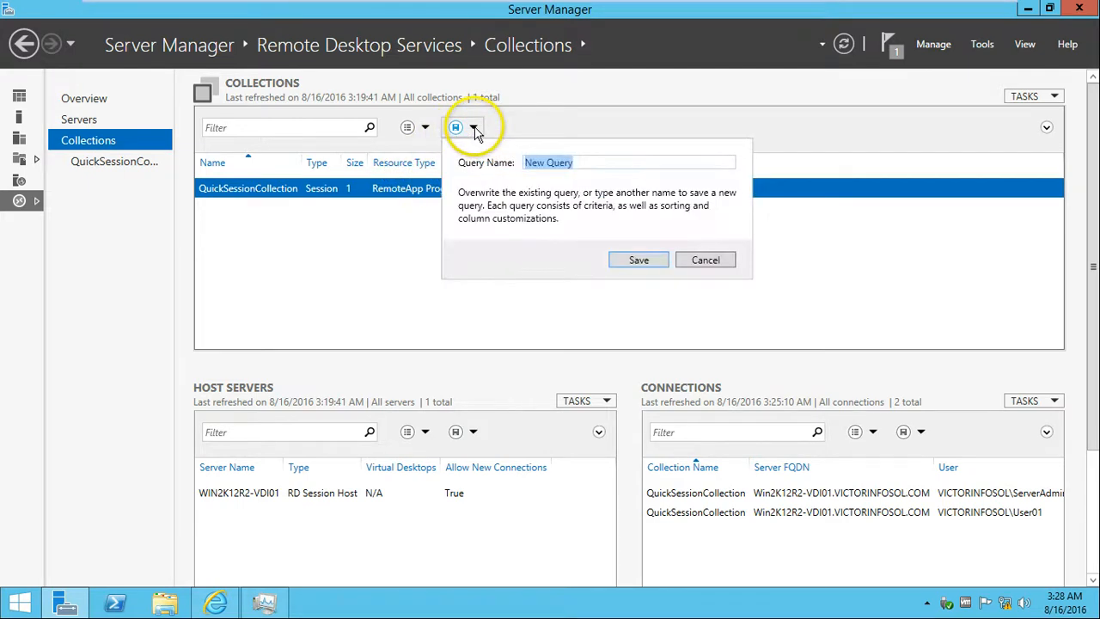
left_click(285, 265)
left_click(134, 163)
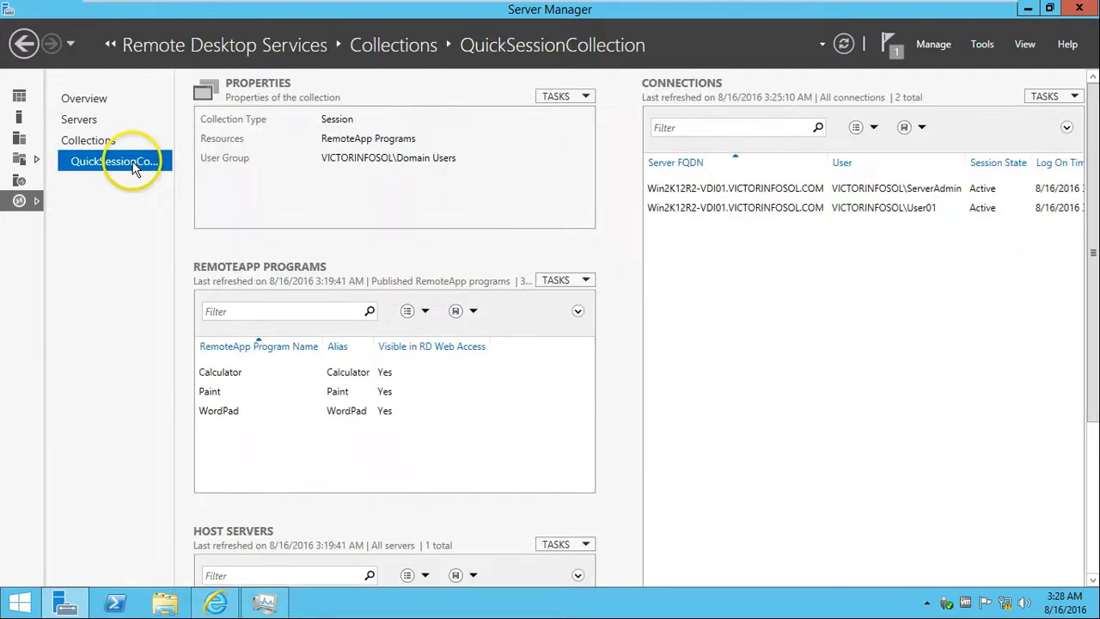
left_click(112, 140)
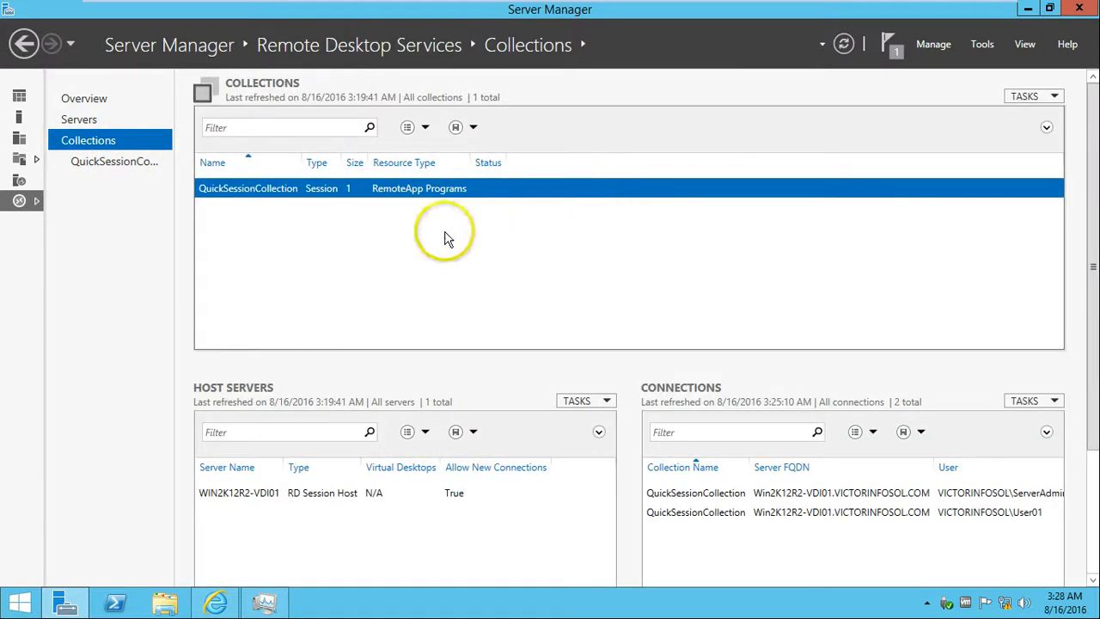
left_click(1056, 96)
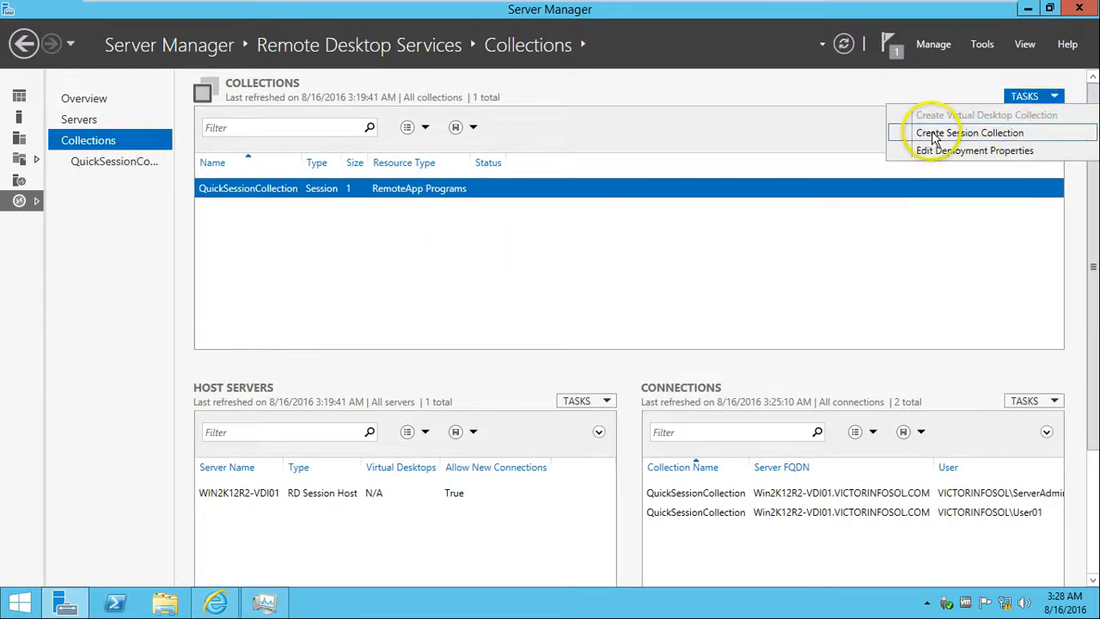
Open Deployment Properties and inspect the RD Web Access, Publishing and single sign-on certificates.
left_click(997, 152)
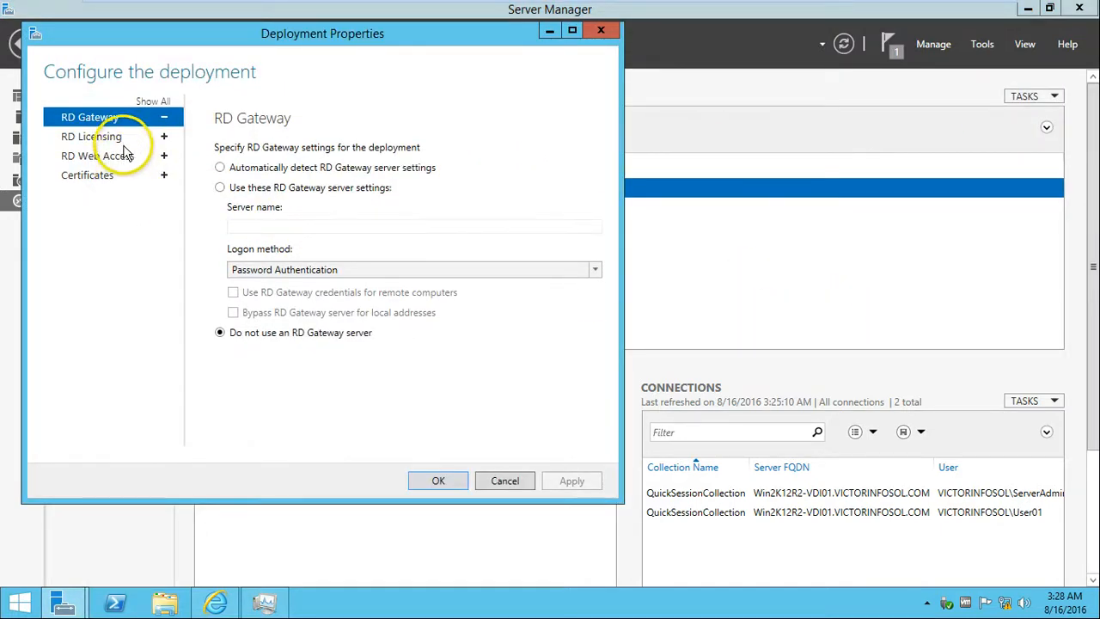
left_click(121, 158)
left_click(115, 176)
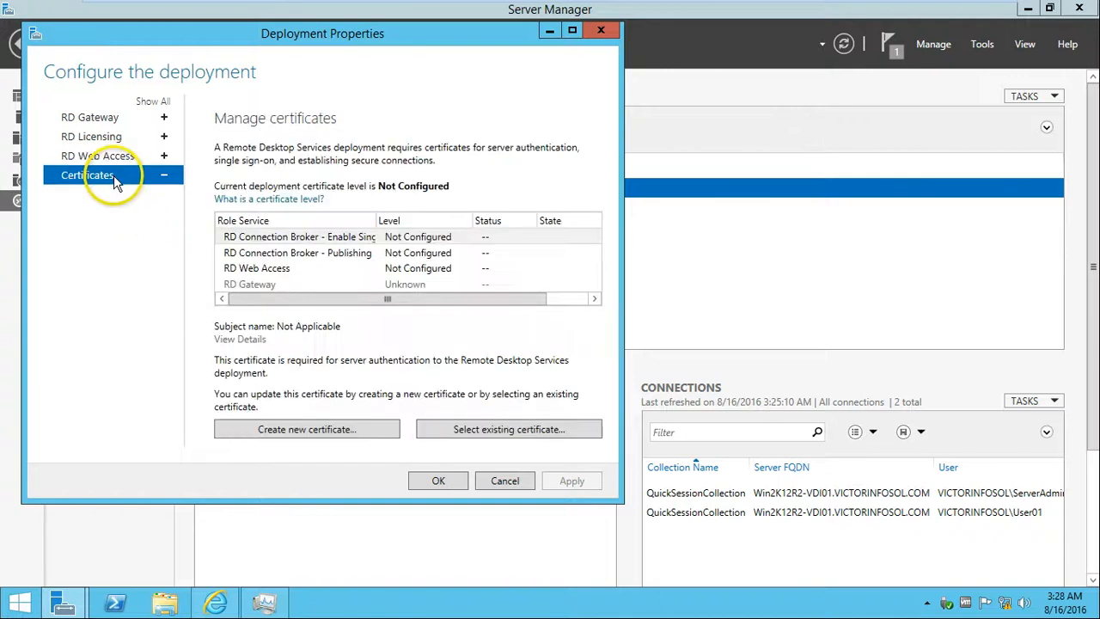
left_click(419, 268)
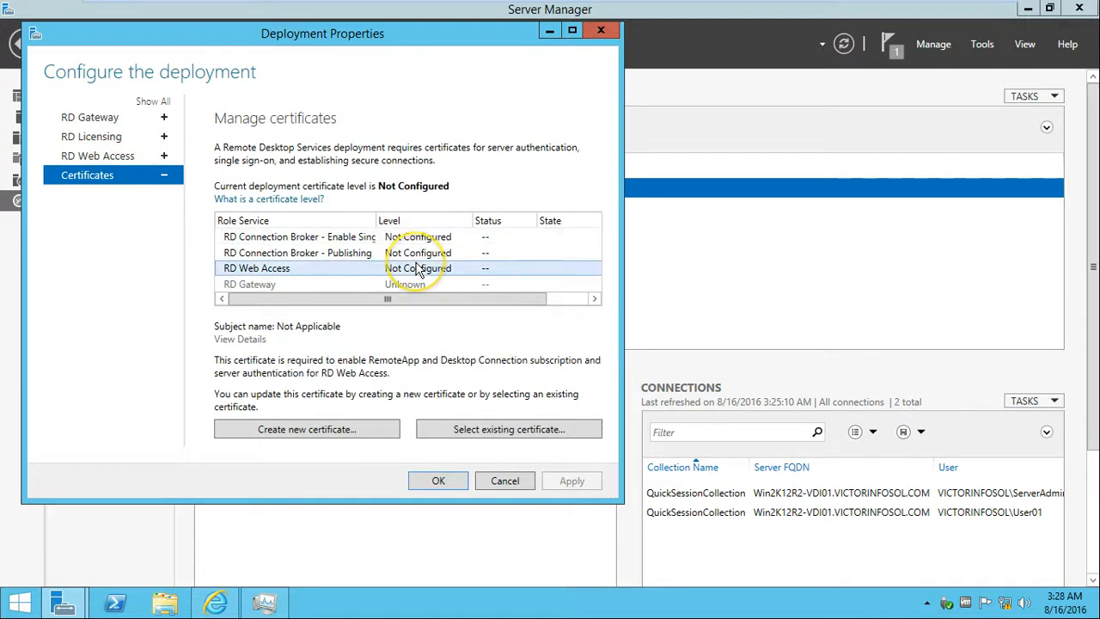
left_click(402, 253)
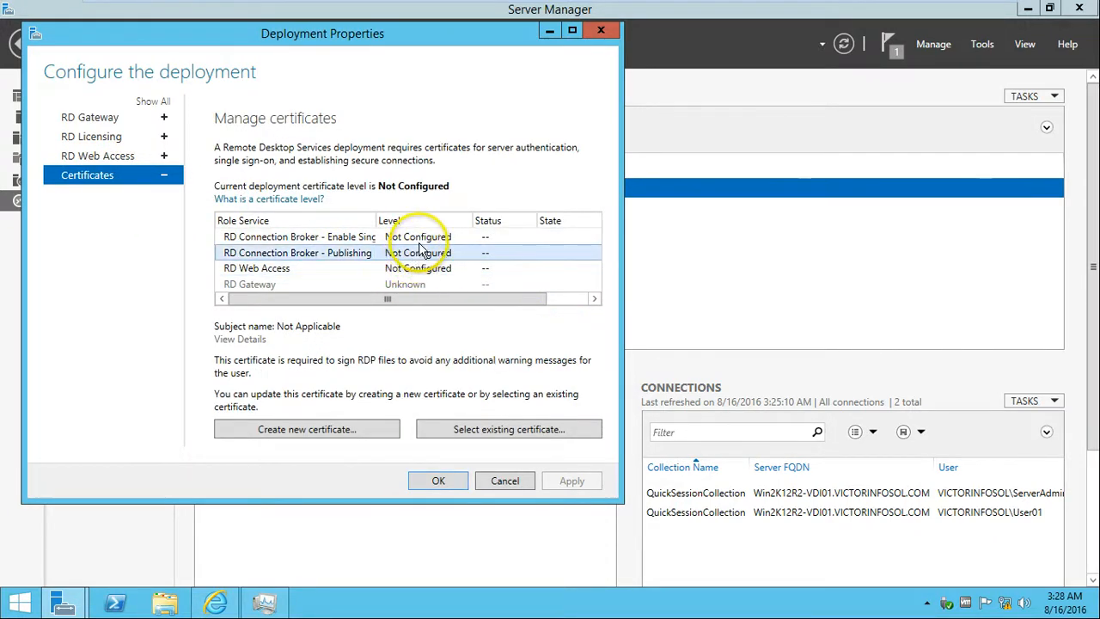
left_click(418, 237)
Check the RD Web Access, RD Licensing and RD Gateway settings, then cancel without changes.
left_click(90, 156)
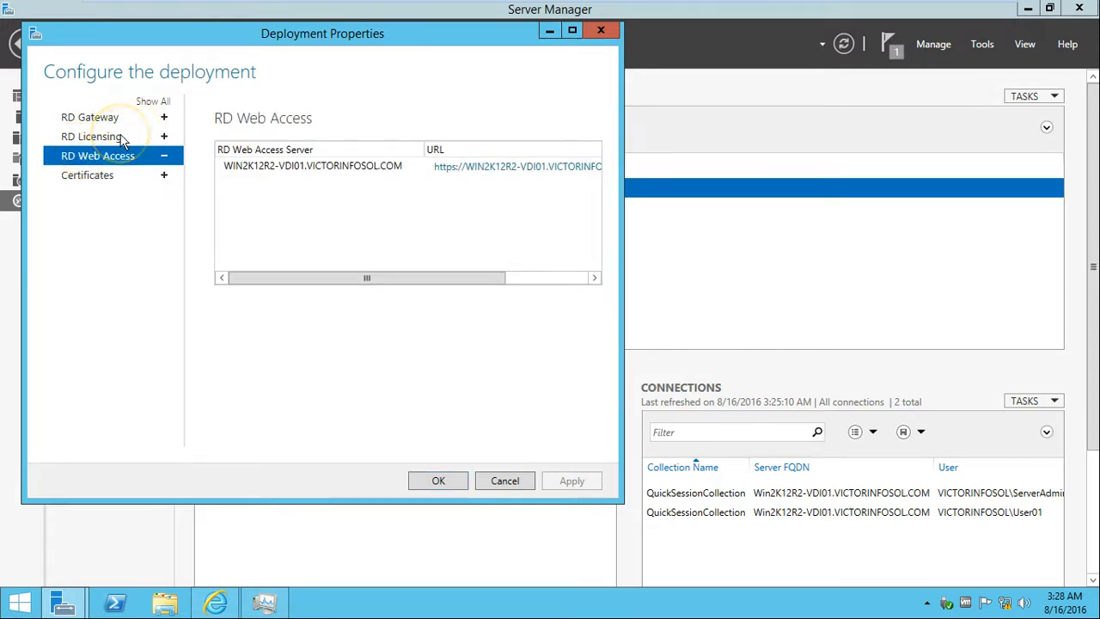
left_click(122, 139)
left_click(129, 118)
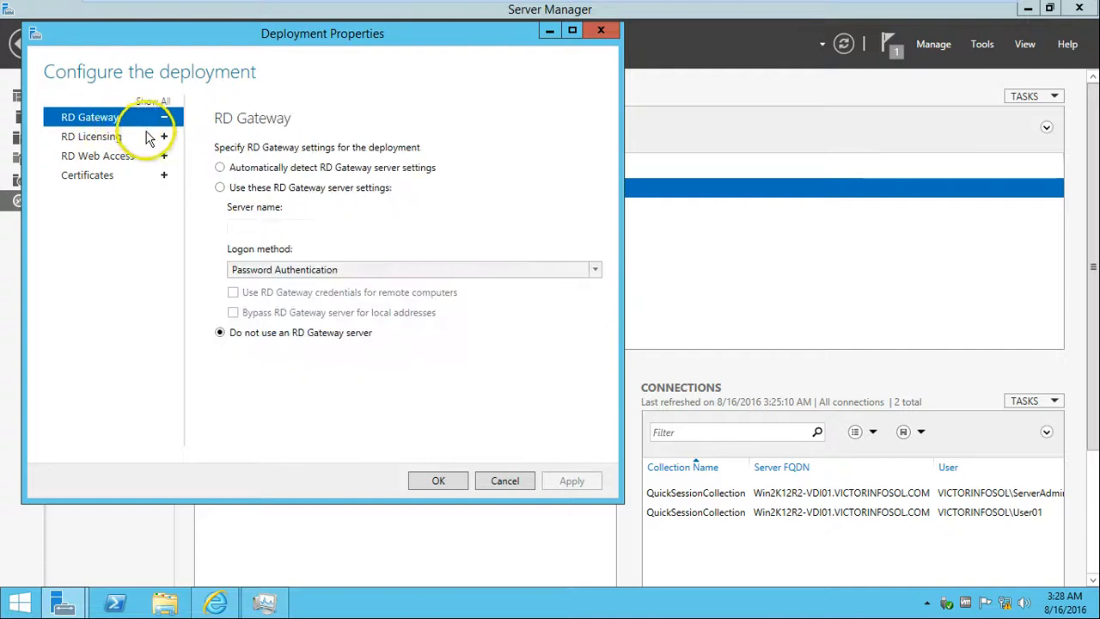
left_click(529, 488)
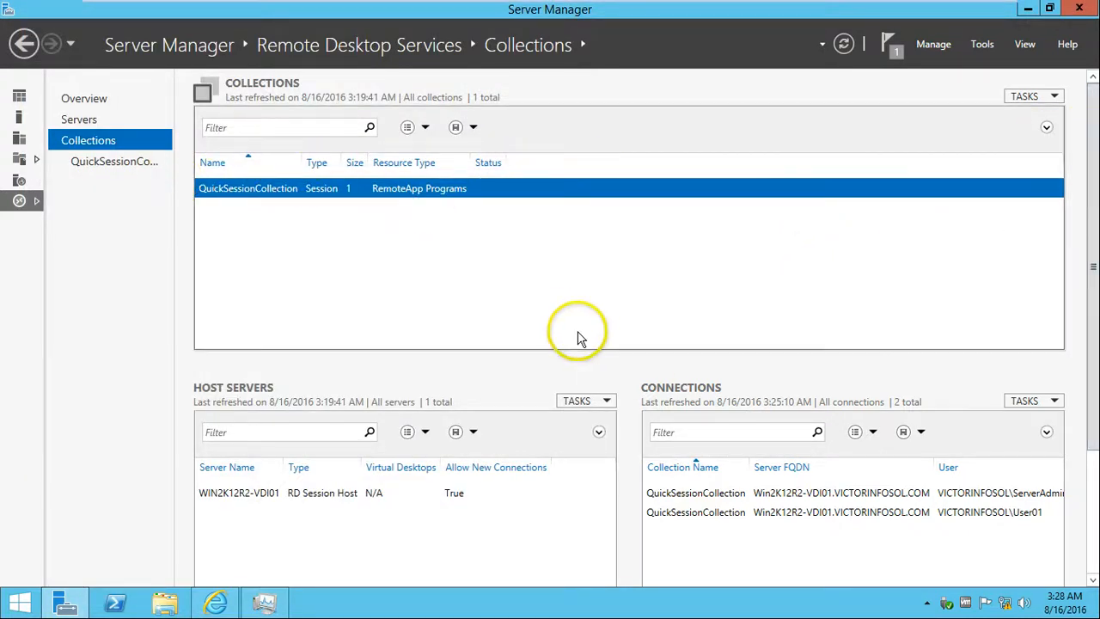
Show the QuickSessionCollection page and open its Properties TASKS menu.
left_click(111, 169)
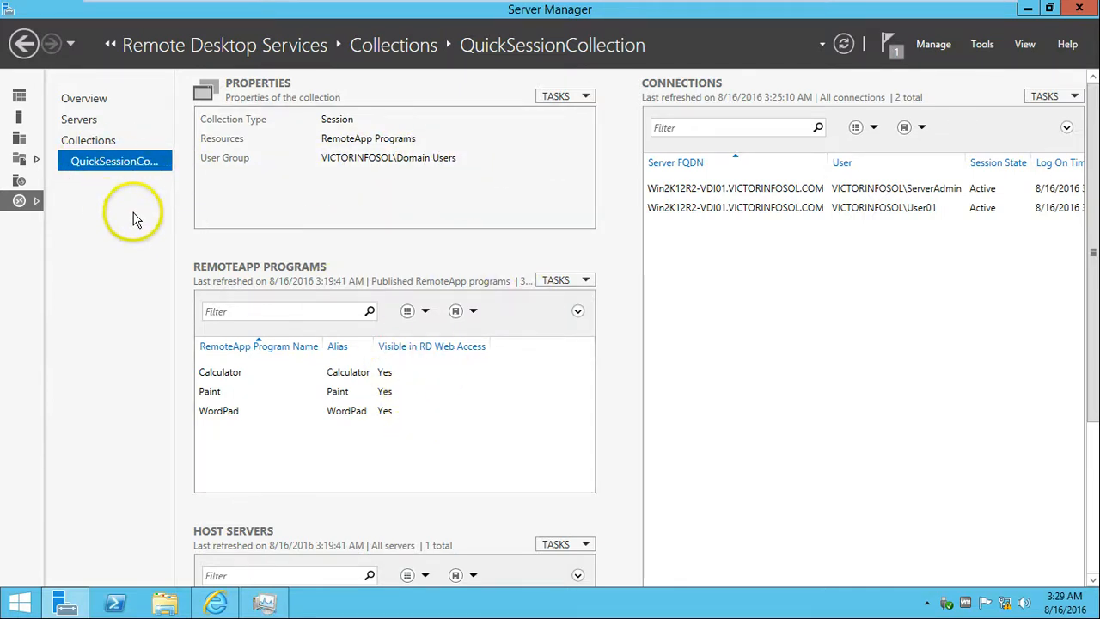
left_click(558, 99)
Edit QuickSessionCollection properties, review Domain Users under User Groups without adding any, and view Session settings.
left_click(566, 113)
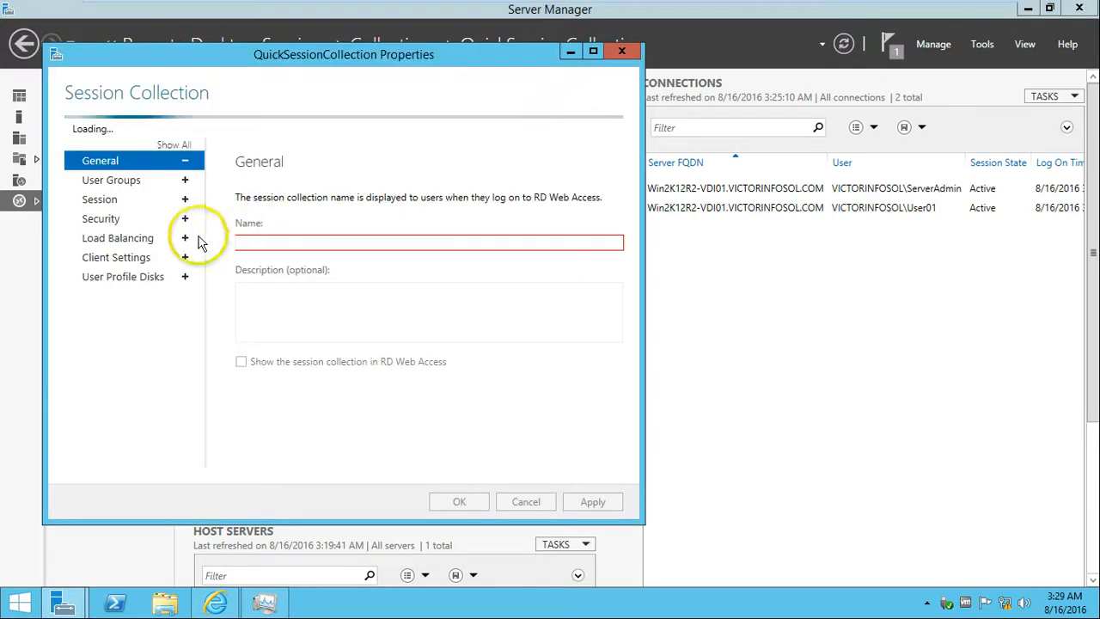
left_click(143, 179)
left_click(146, 158)
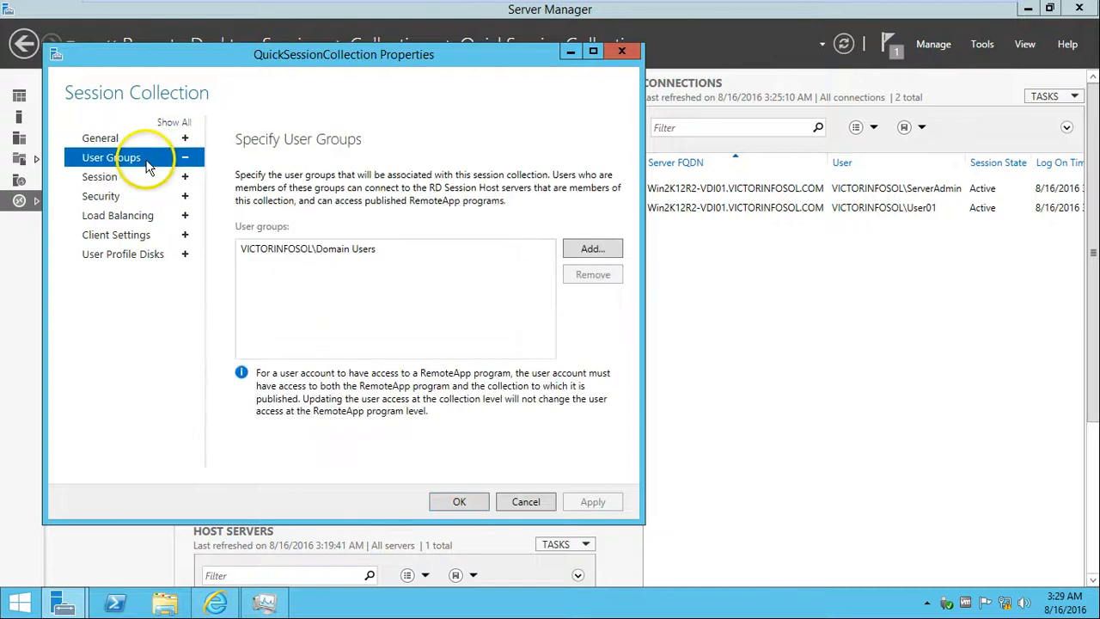
left_click(590, 249)
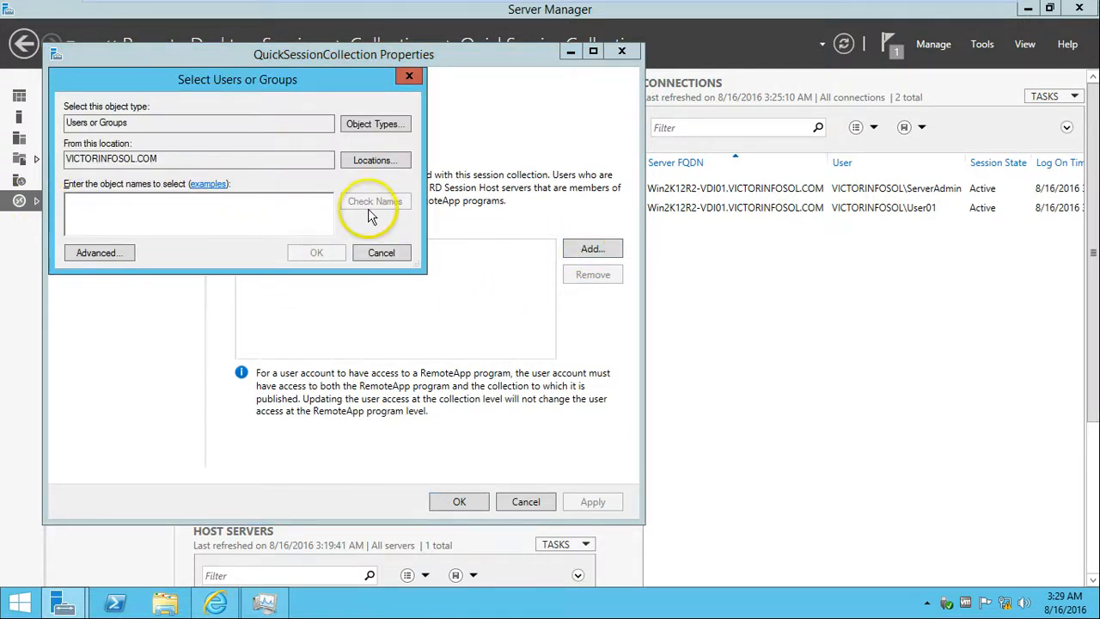
left_click(381, 253)
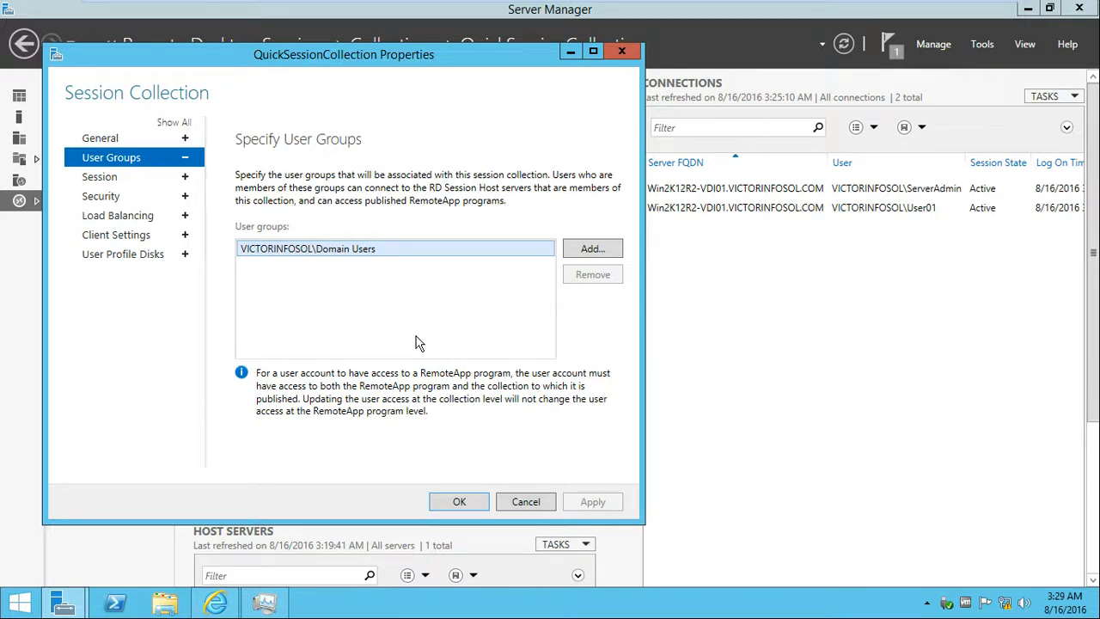
left_click(143, 178)
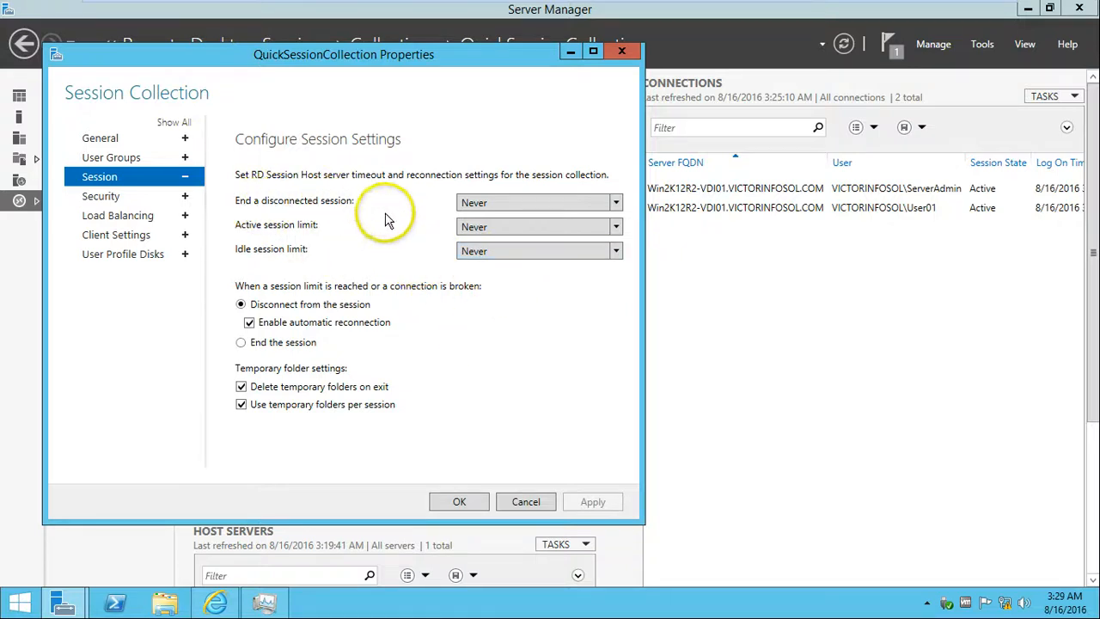
Check the disconnected-session and active-session limits, leaving both at Never.
left_click(495, 206)
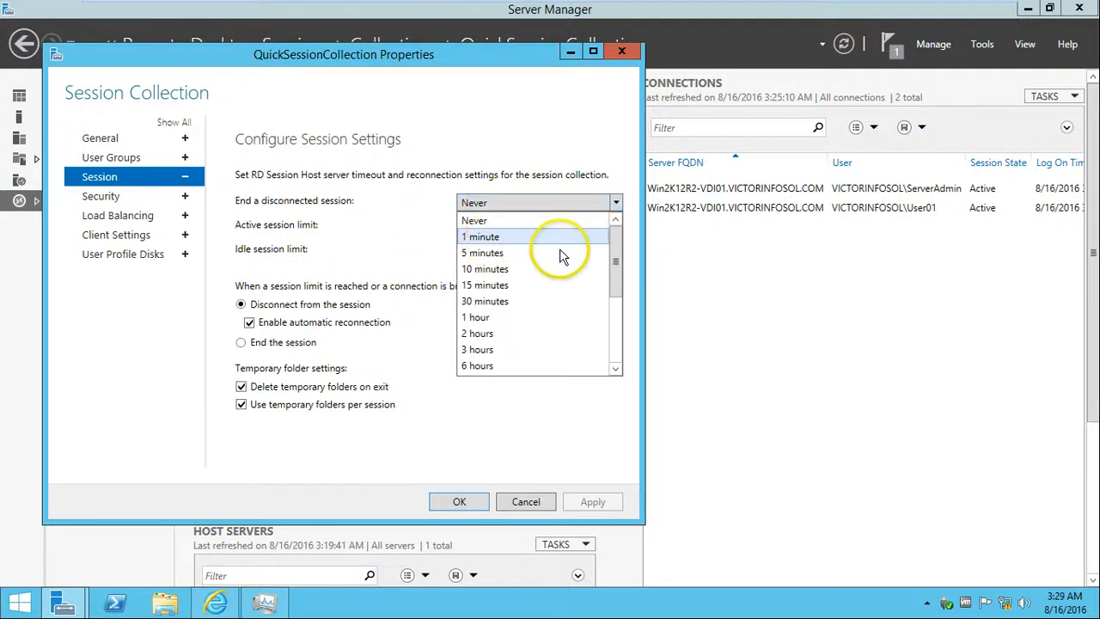
left_click(326, 229)
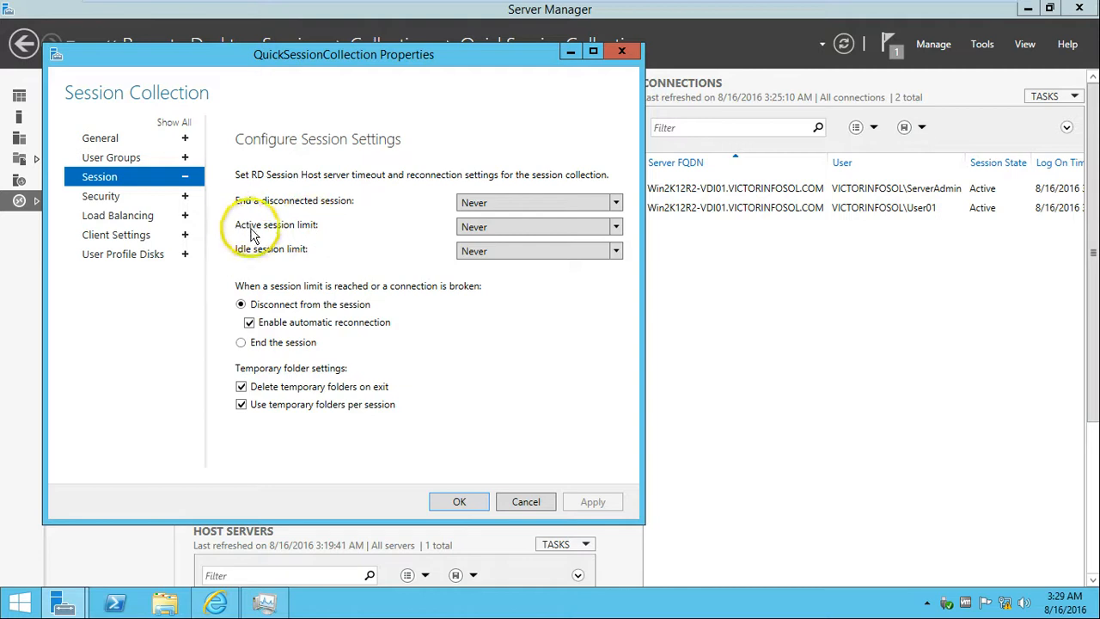
left_click(492, 228)
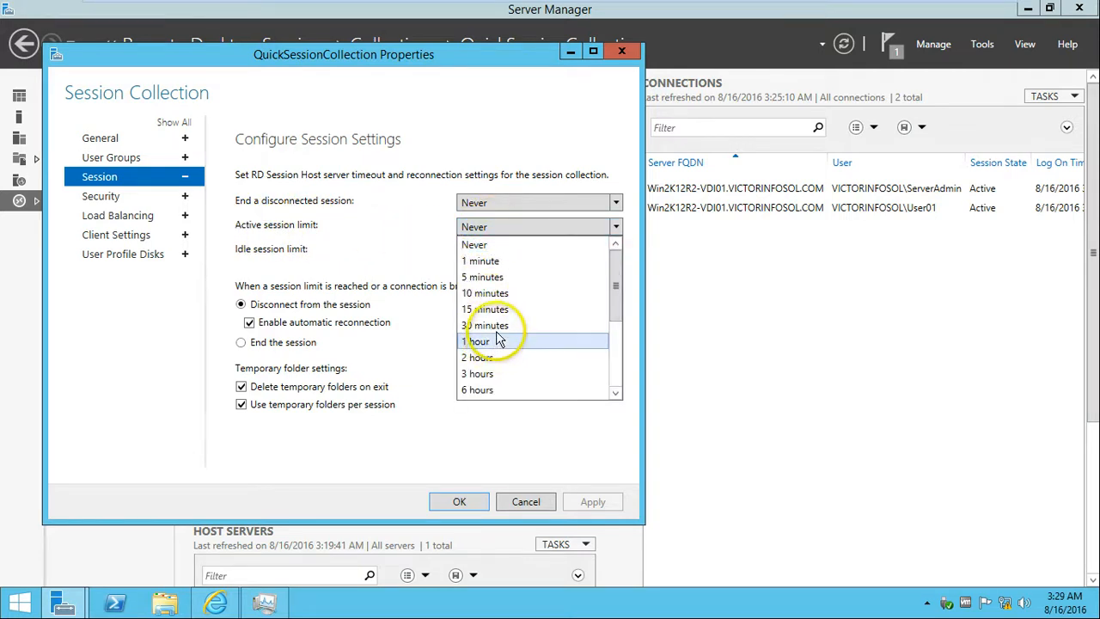
left_click(385, 228)
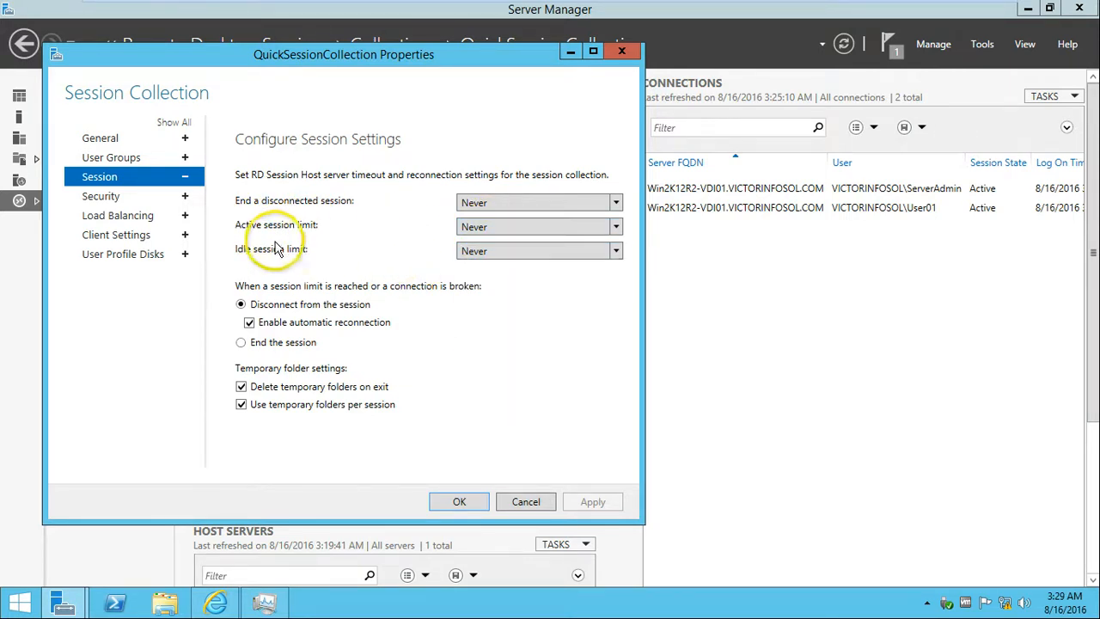
Try 10 minutes for the idle session limit, then set it back to Never.
left_click(512, 251)
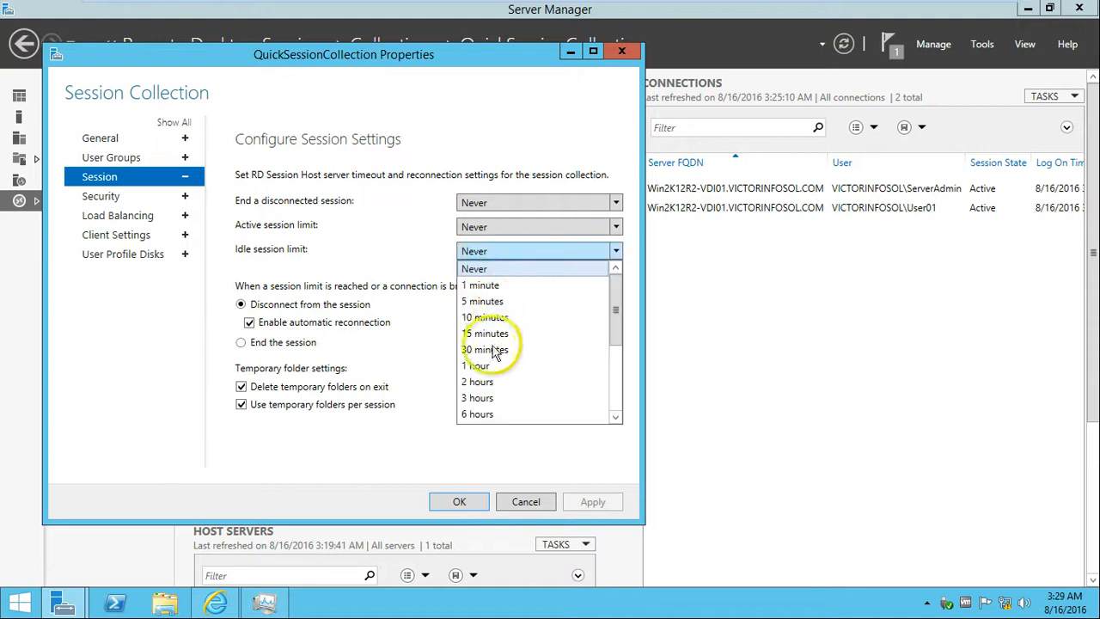
left_click(502, 318)
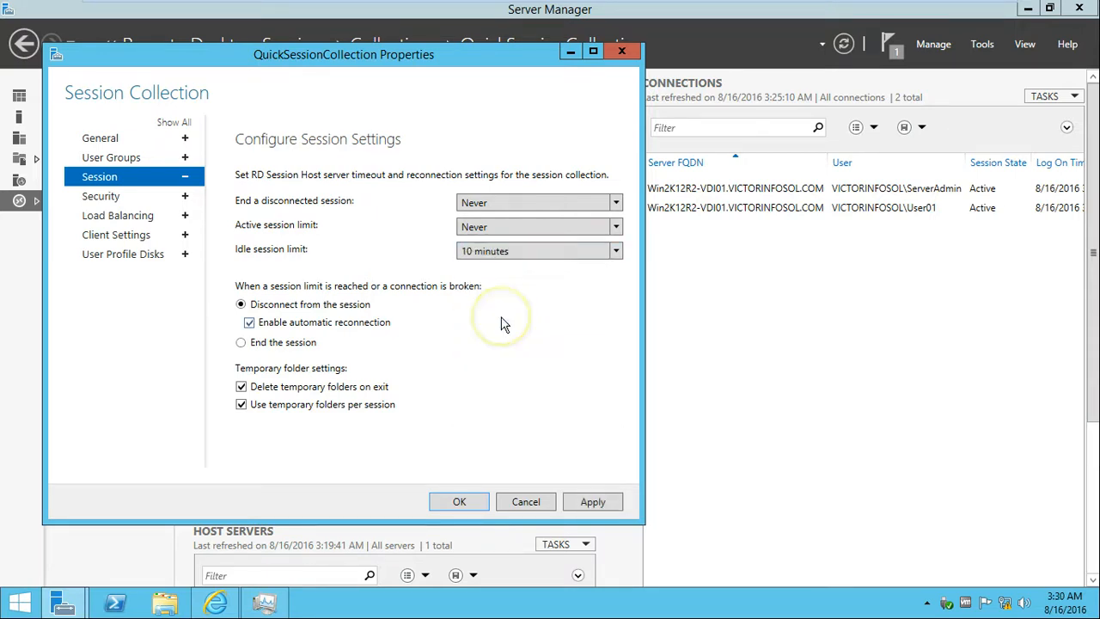
left_click(483, 251)
scroll(494, 284, "up", 1)
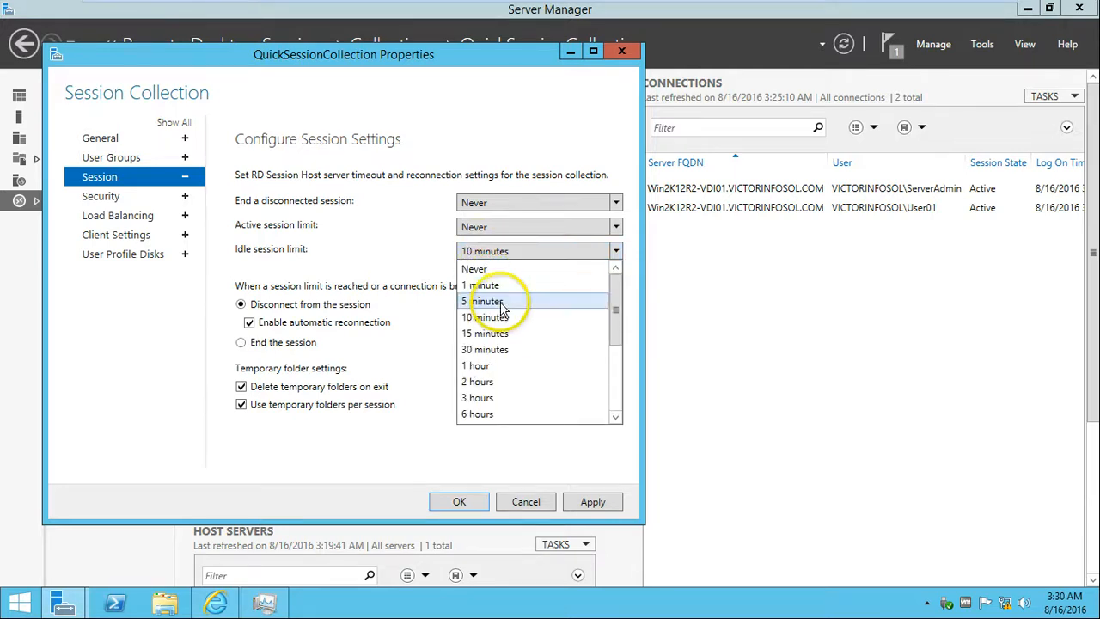
left_click(495, 270)
left_click(125, 198)
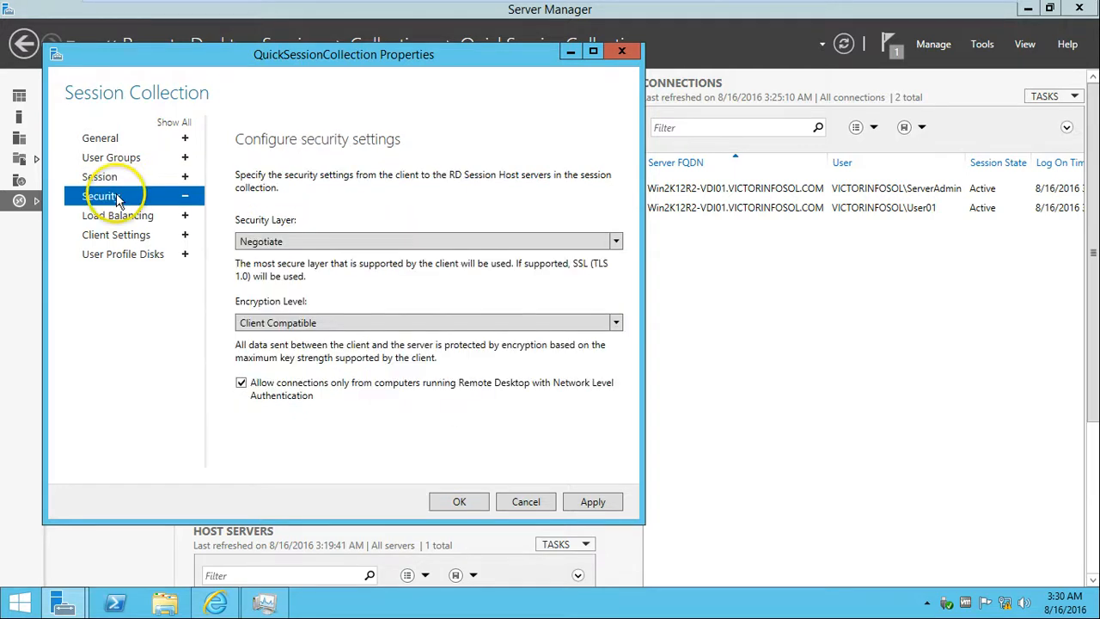
Keep the encryption level at Client Compatible and the security layer at Negotiate.
left_click(378, 325)
left_click(409, 242)
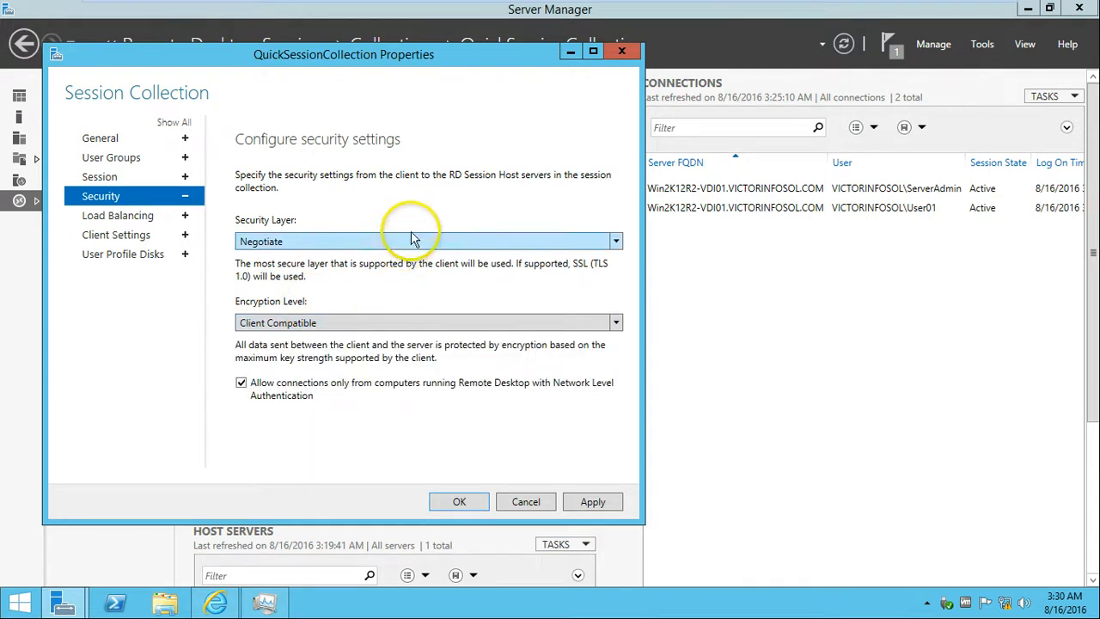
left_click(410, 242)
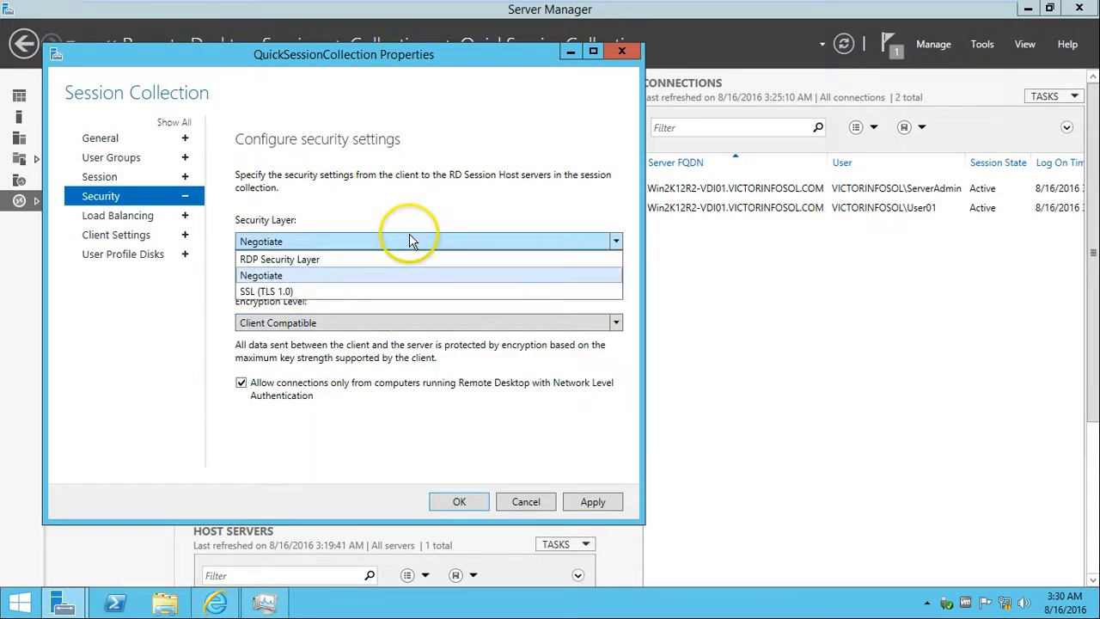
left_click(112, 317)
Set the host server's load balancing session limit to 3000, keeping relative weight 100.
left_click(129, 222)
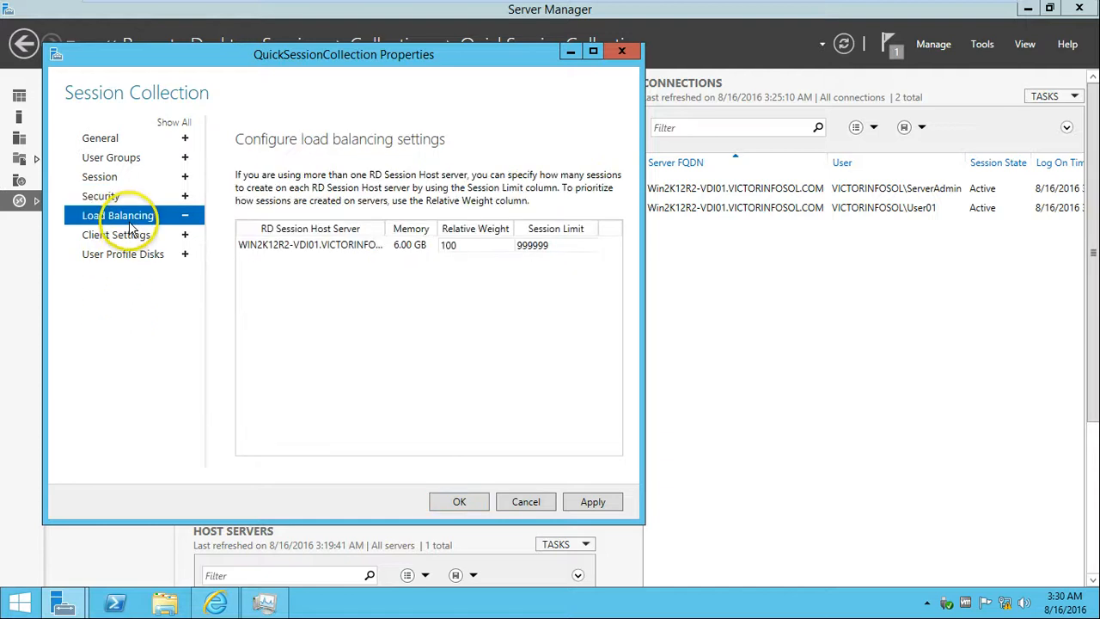
double_click(455, 245)
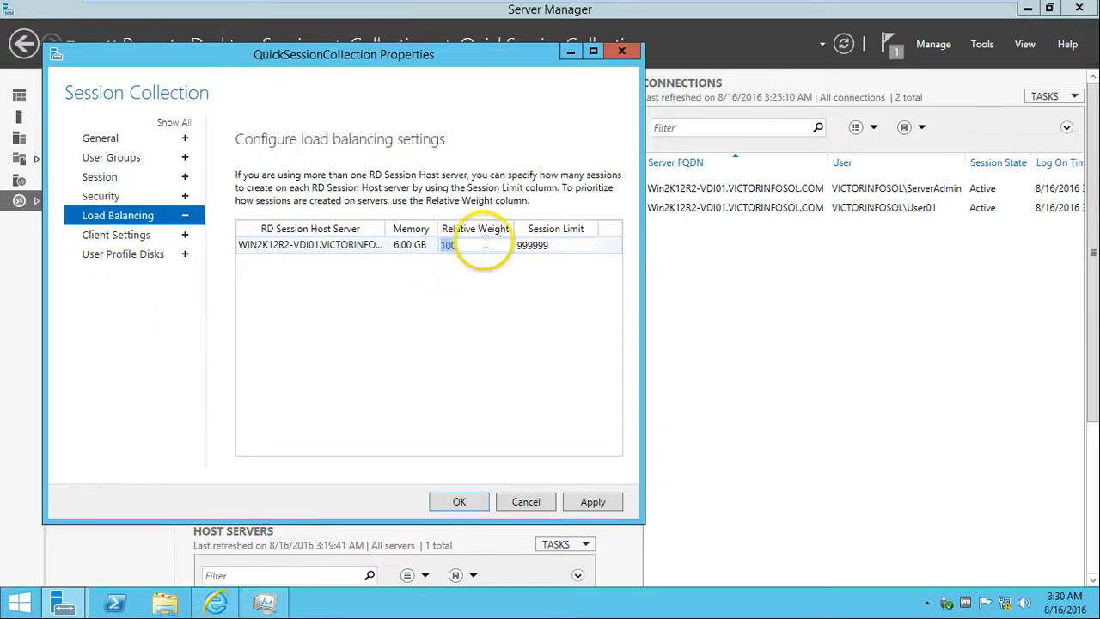
double_click(574, 247)
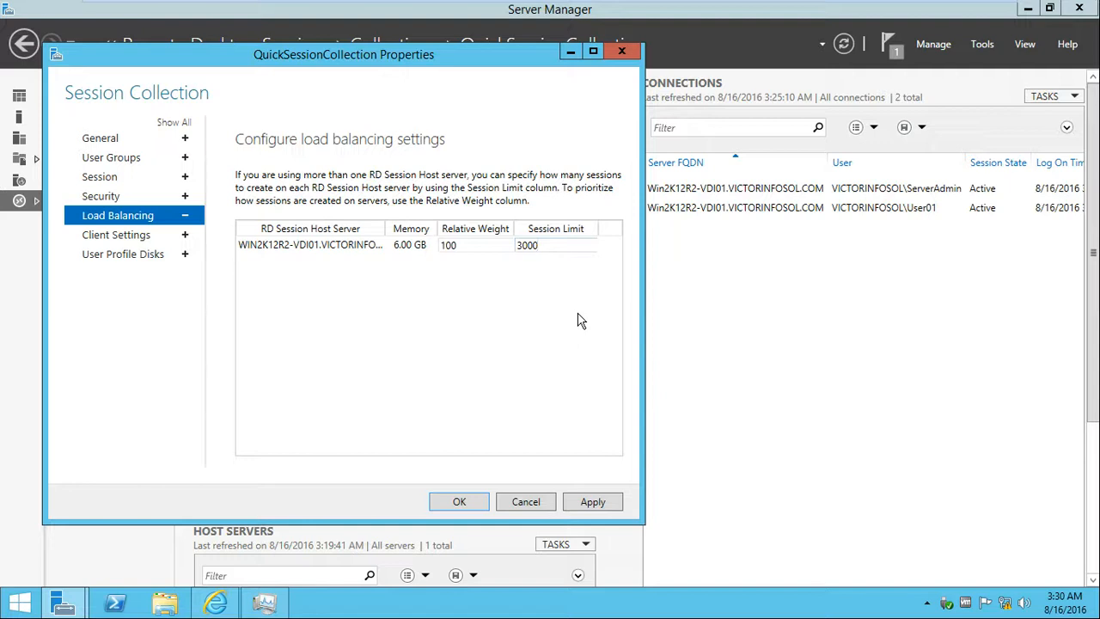
left_click(473, 248)
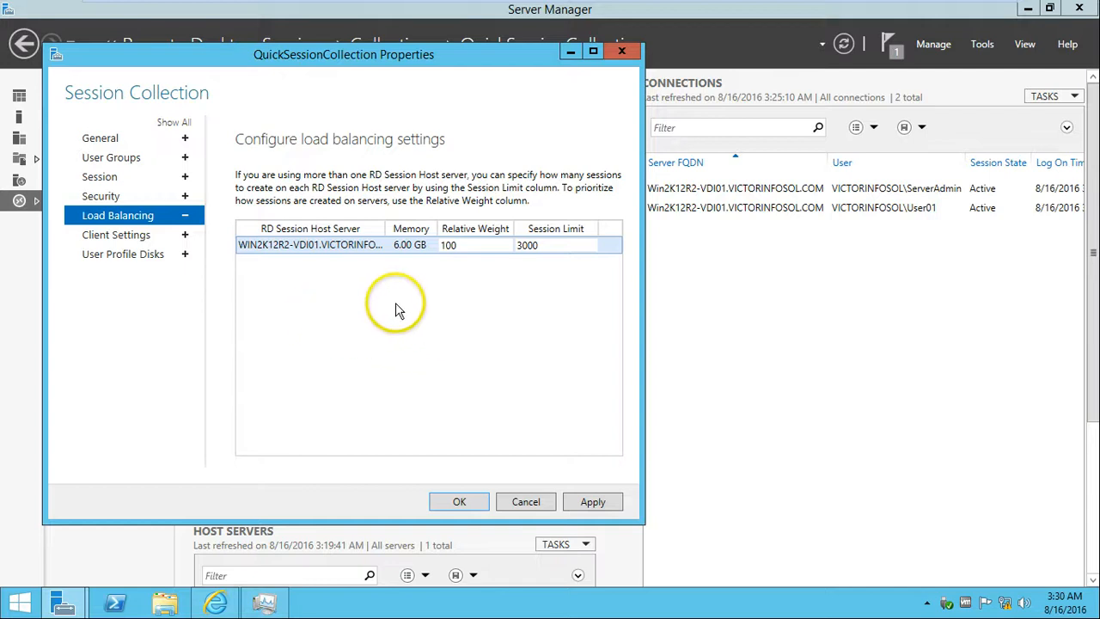
left_click(455, 246)
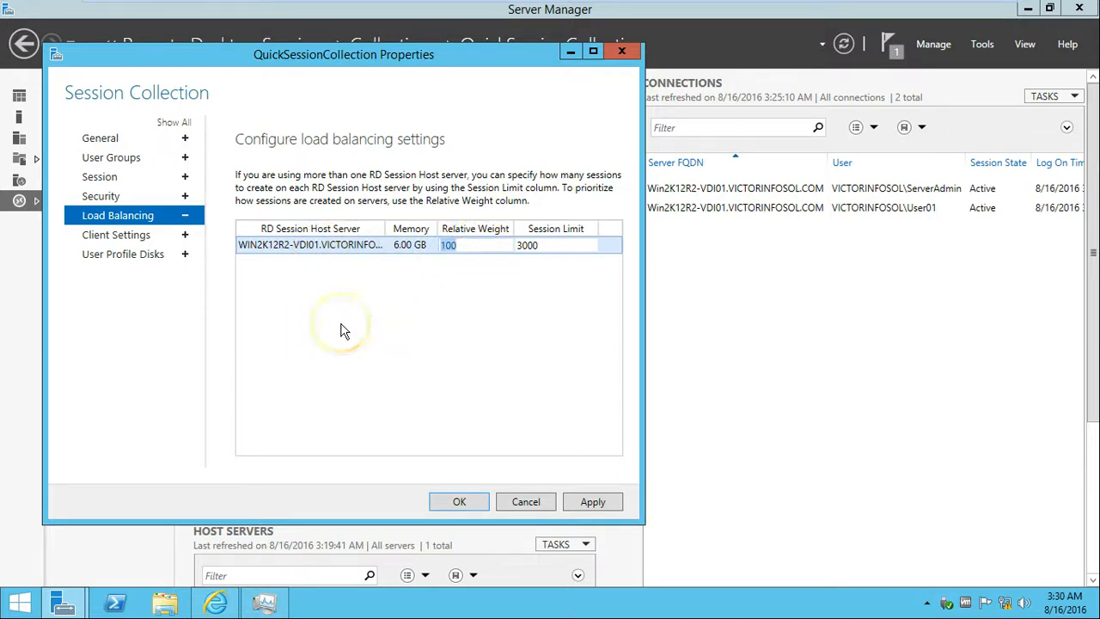
left_click(129, 235)
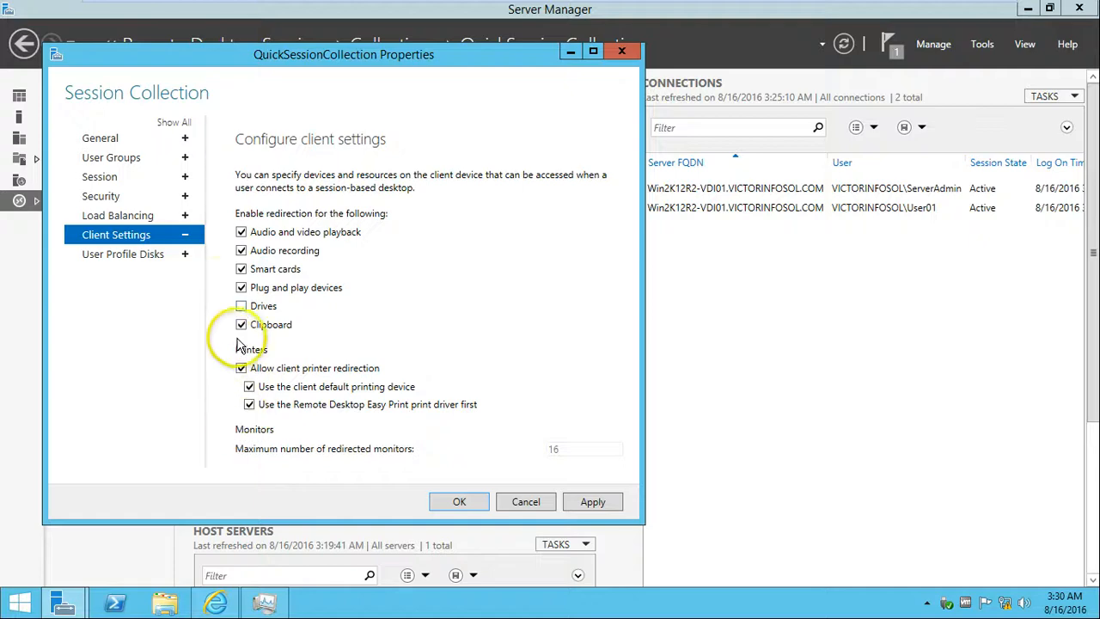
Enable drive redirection, review User Profile Disks, then apply and save the collection properties with OK.
left_click(241, 306)
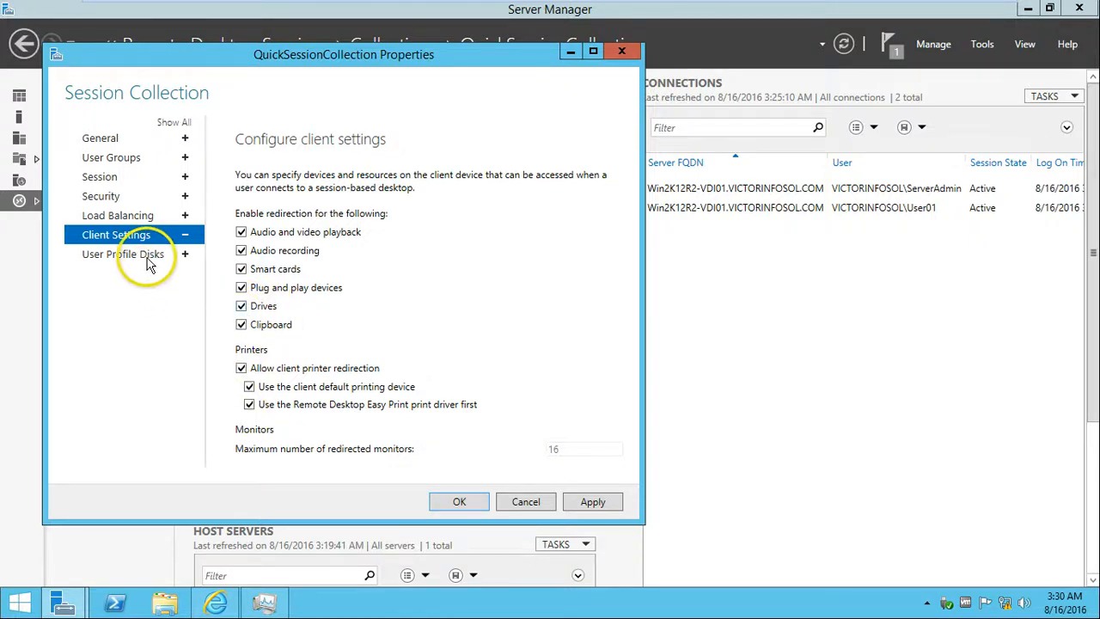
left_click(146, 255)
left_click_drag(632, 282, 601, 393)
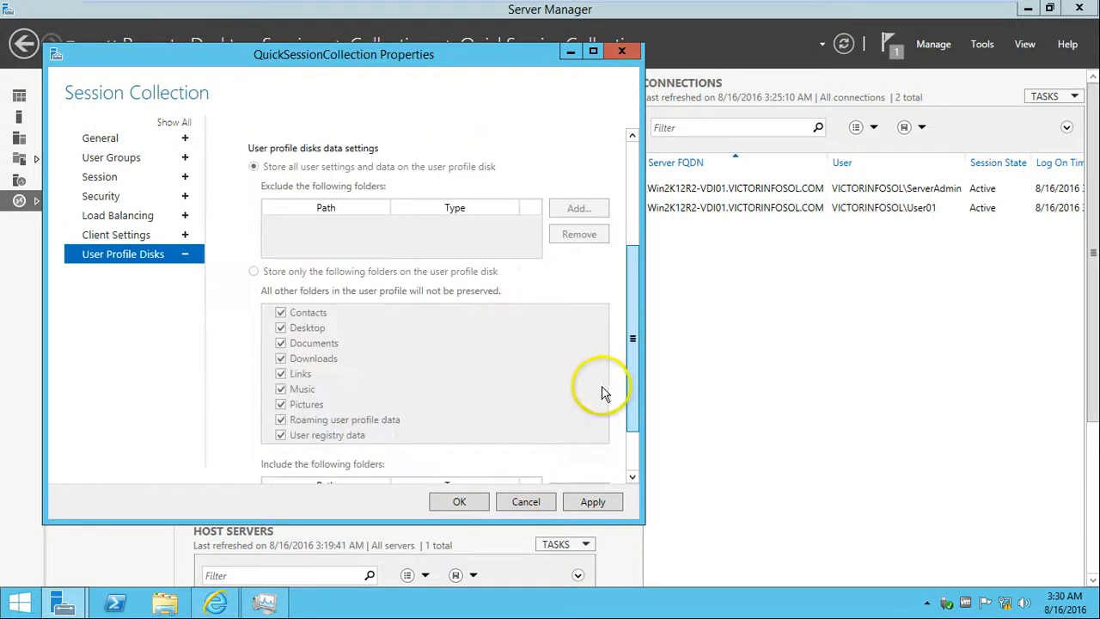
left_click(592, 502)
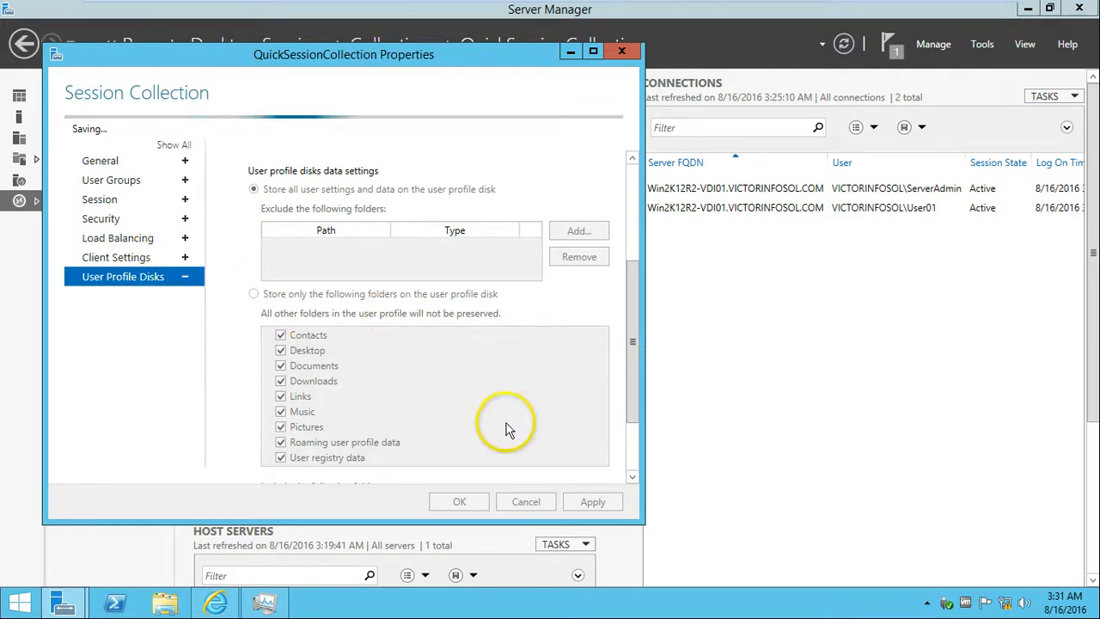
left_click_drag(307, 54, 455, 69)
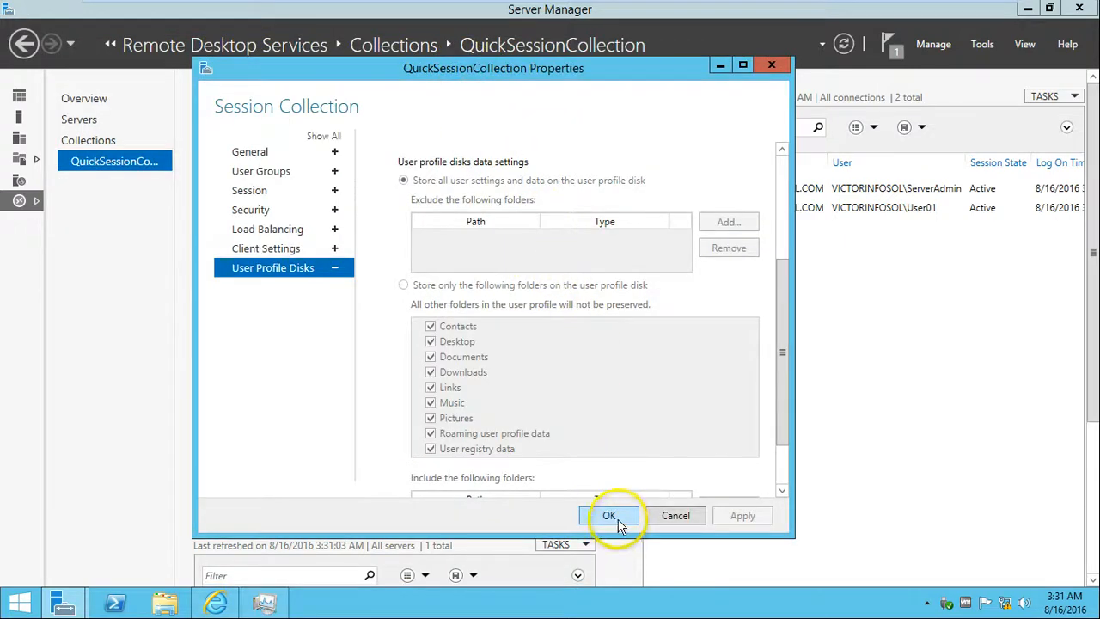
left_click(619, 520)
Select WordPad and mark it in the Unpublish RemoteApp Programs wizard.
left_click(346, 413)
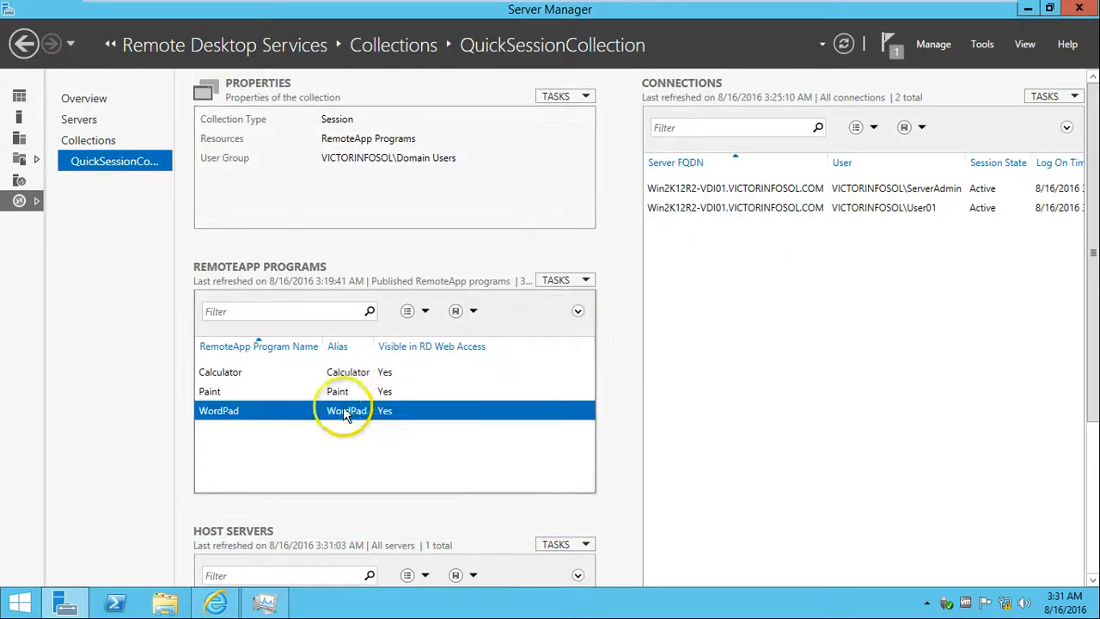
left_click(567, 282)
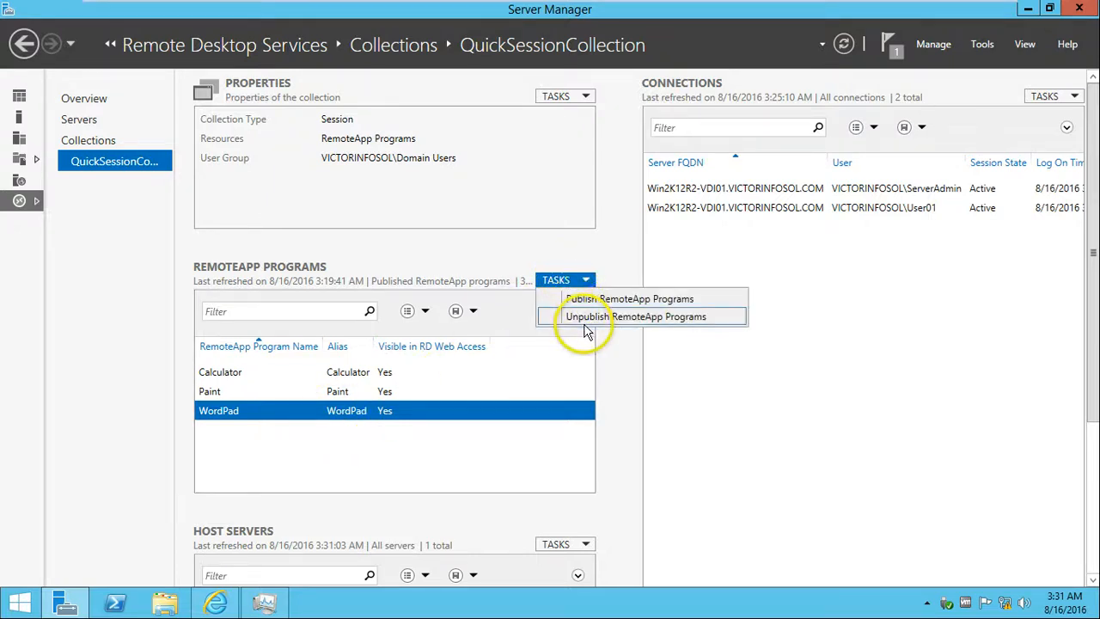
left_click(591, 322)
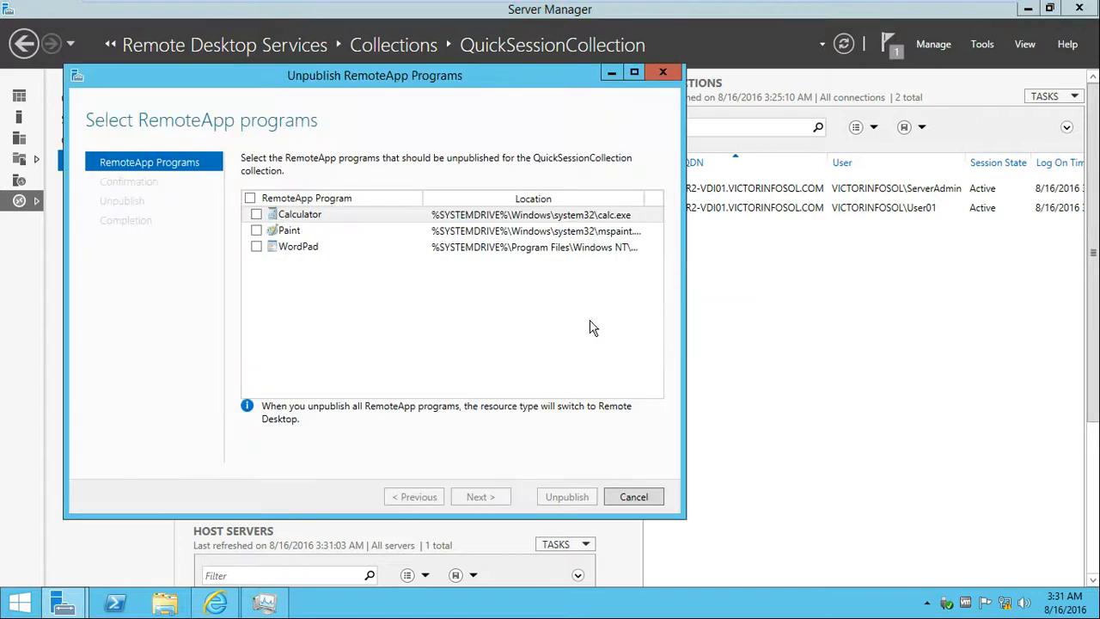
left_click(256, 246)
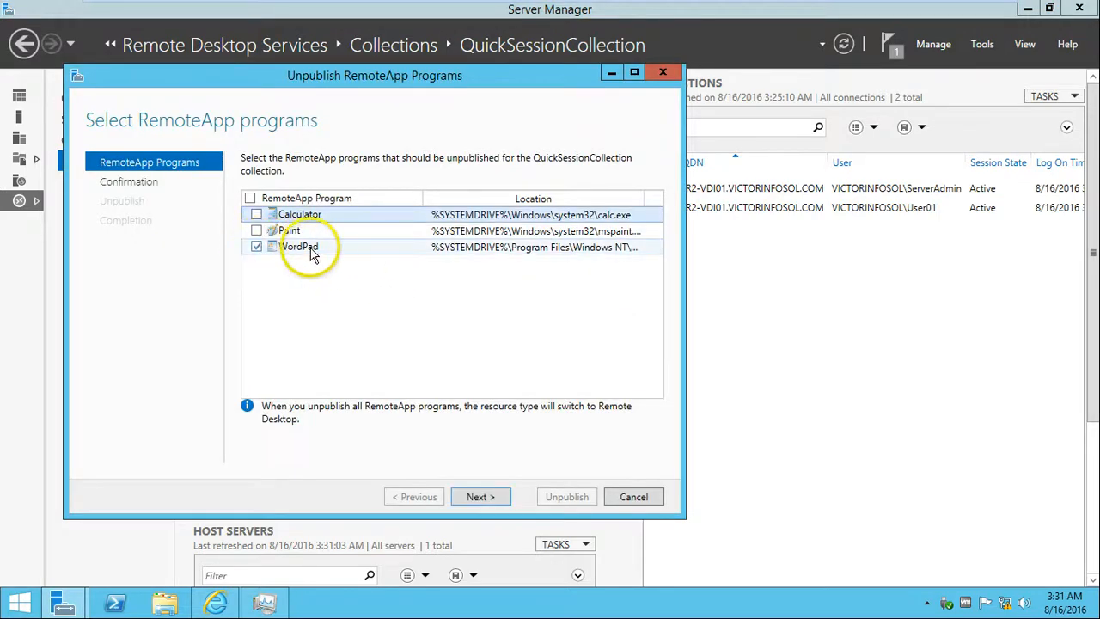
Check the RD Web Access browser on the Windows 7 client, then return to the server VM.
left_click(795, 11)
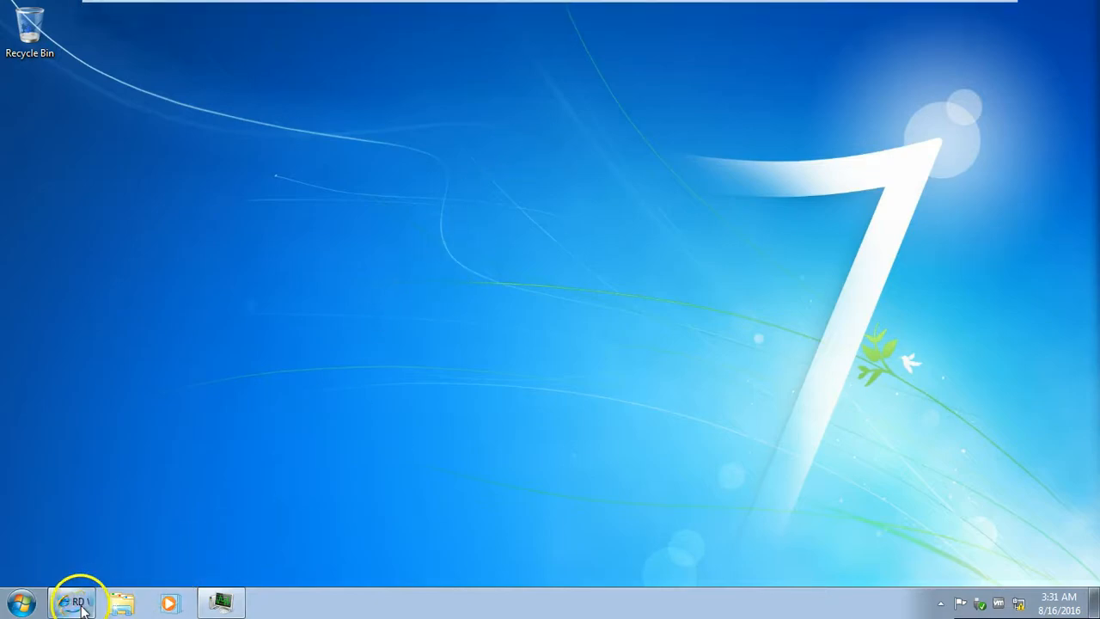
left_click(82, 608)
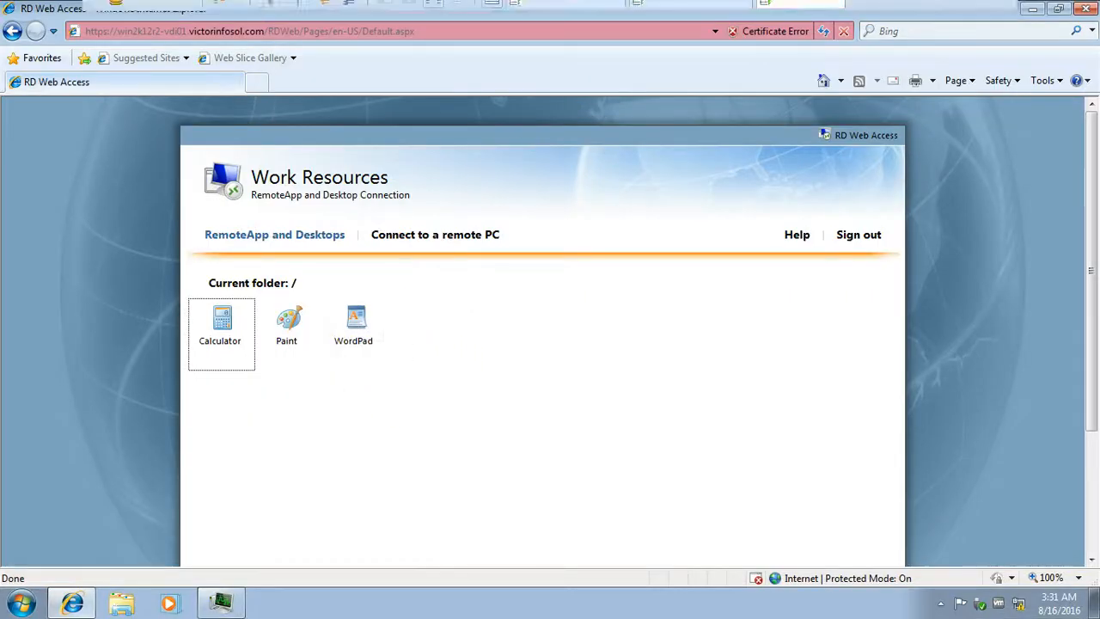
left_click(707, 17)
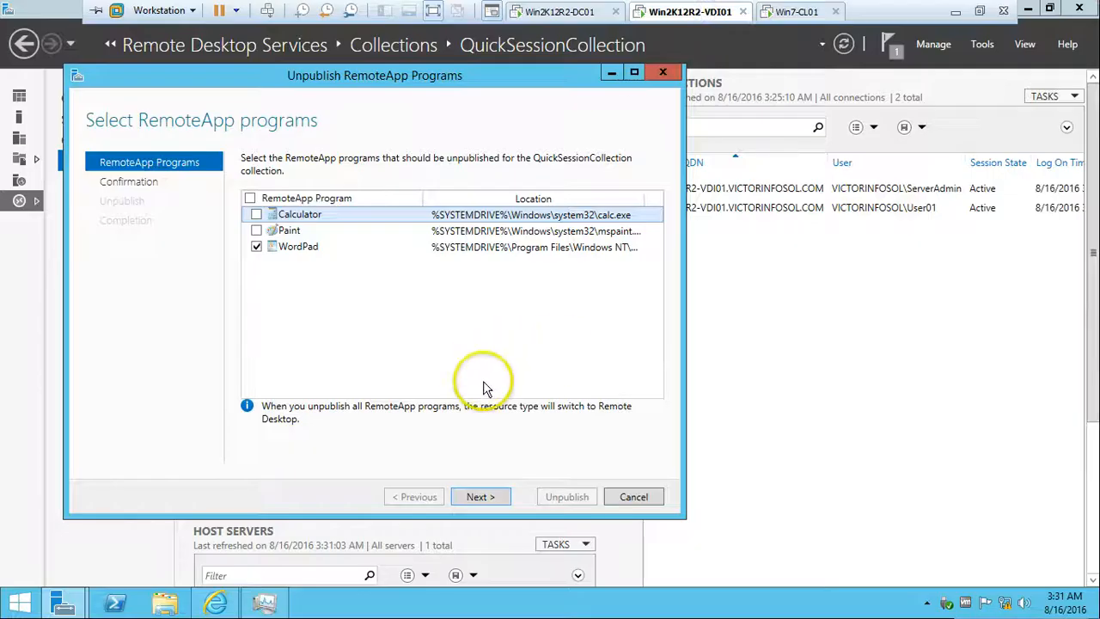
Confirm and unpublish WordPad, then close the finished wizard.
left_click(481, 497)
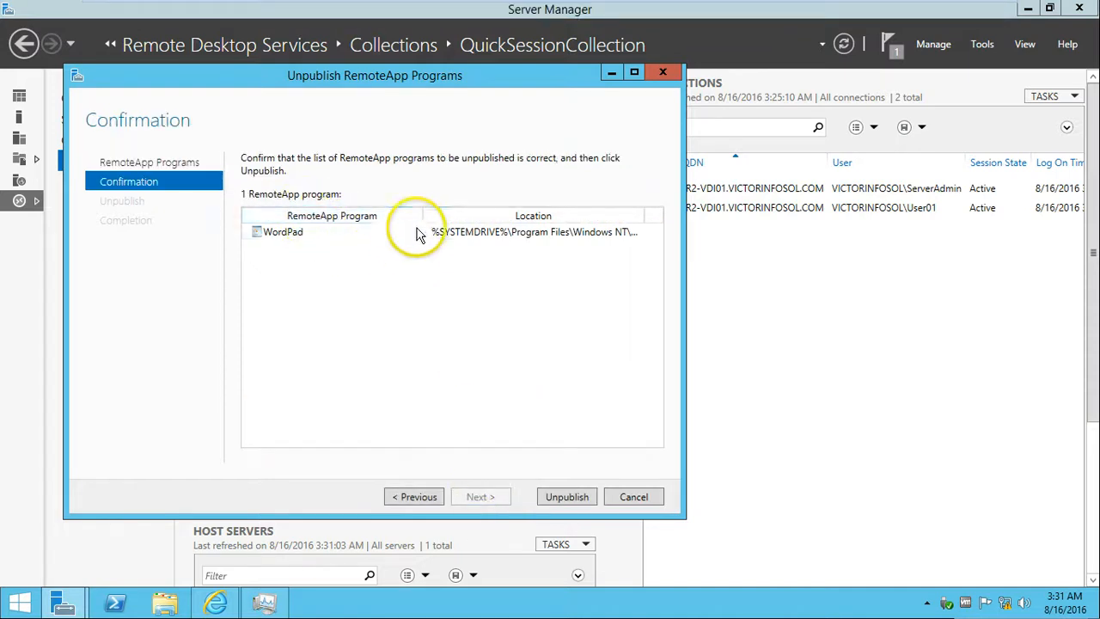
left_click(559, 507)
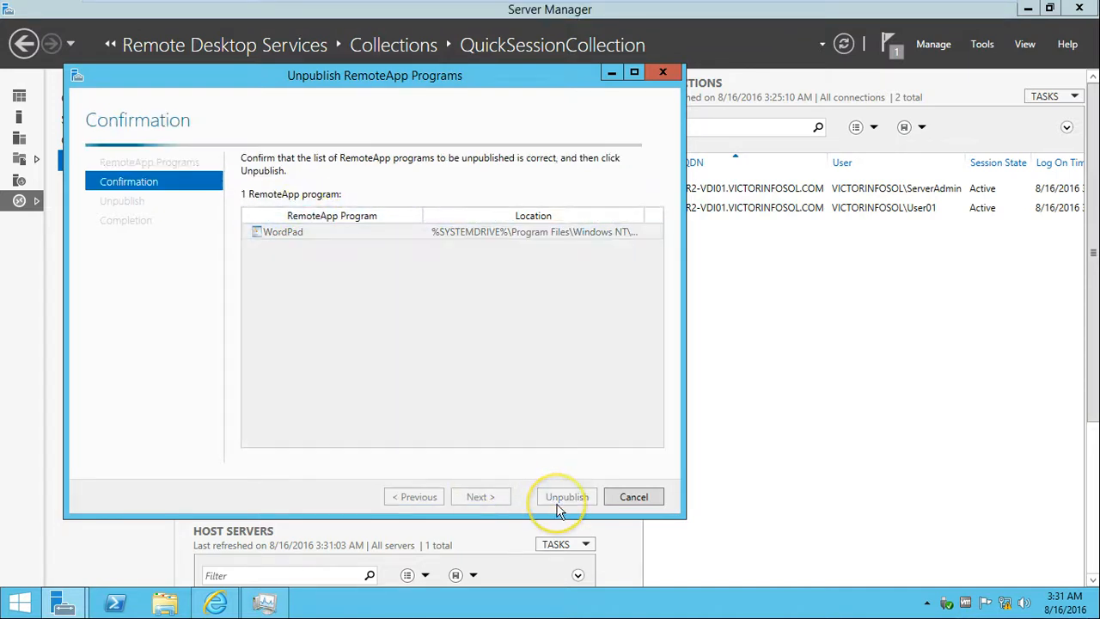
left_click_drag(439, 75, 520, 72)
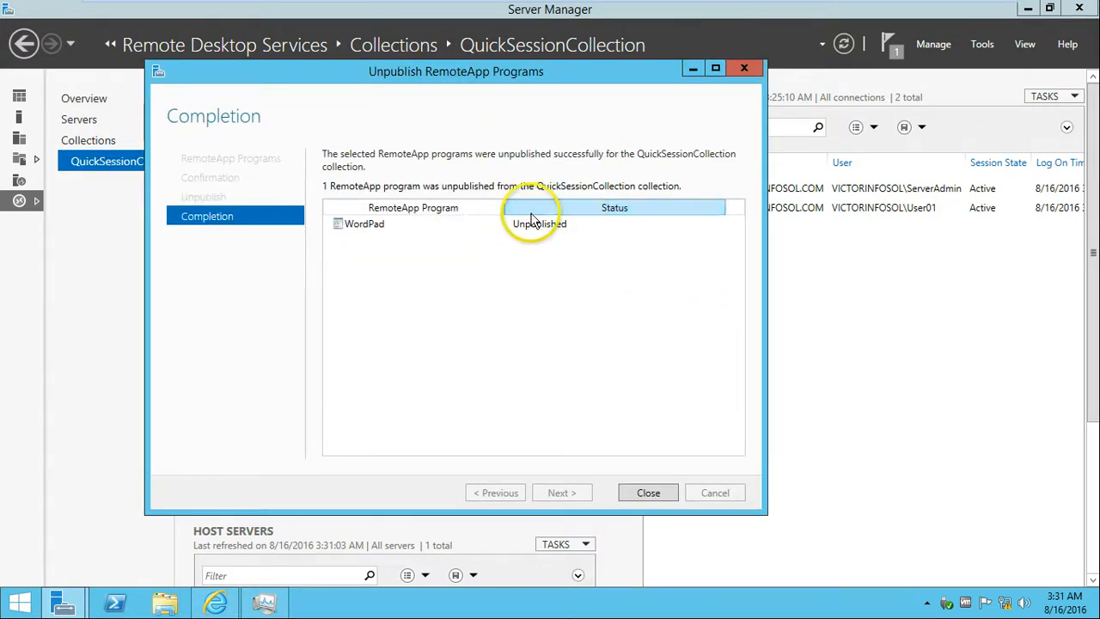
left_click(650, 494)
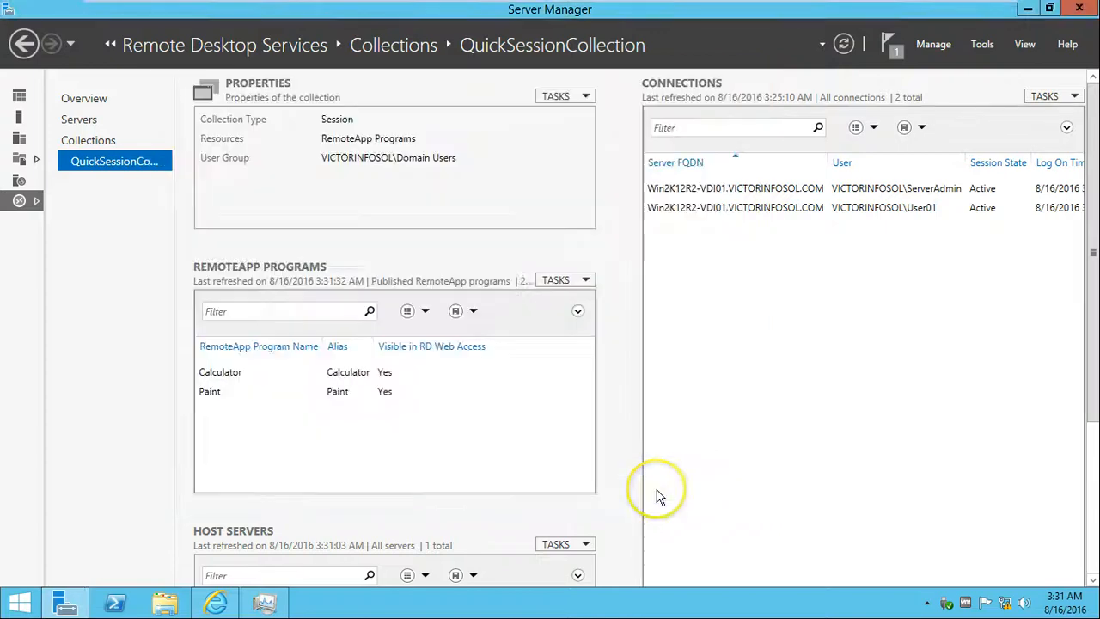
Refresh RD Web Access on Win7-CL01 to confirm only Calculator and Paint remain, then return to VDI01.
mouse_move(706, 9)
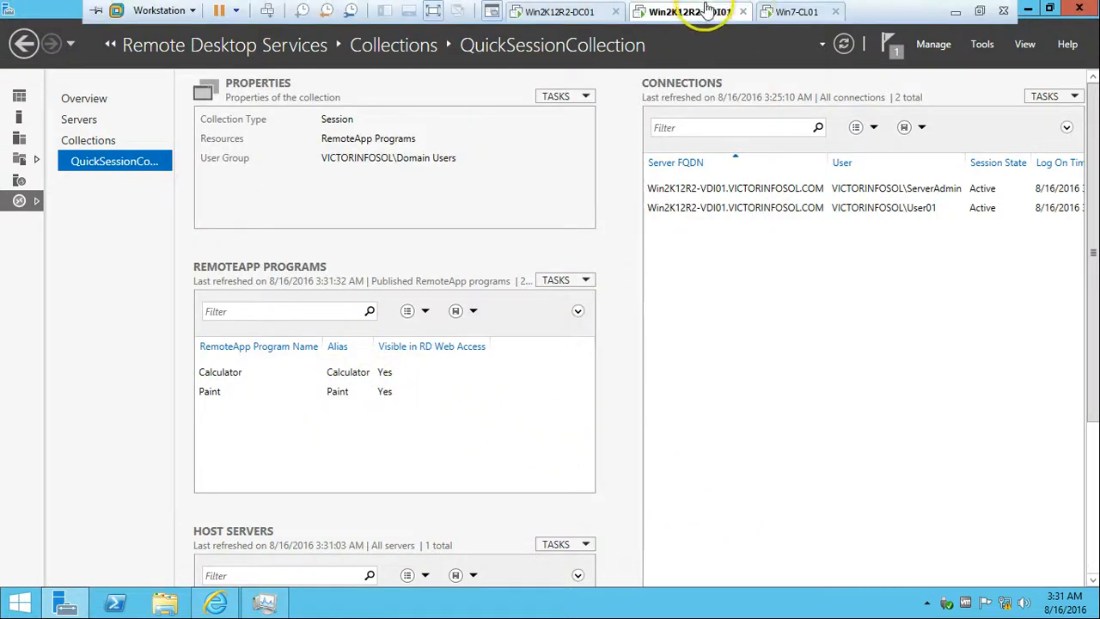
left_click(771, 11)
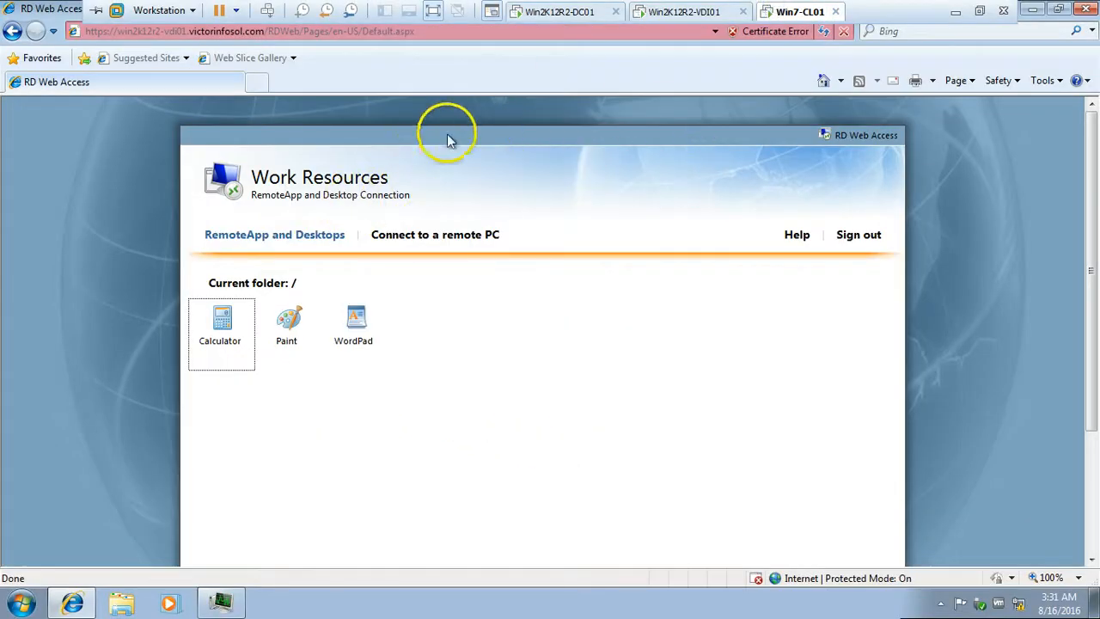
left_click(824, 31)
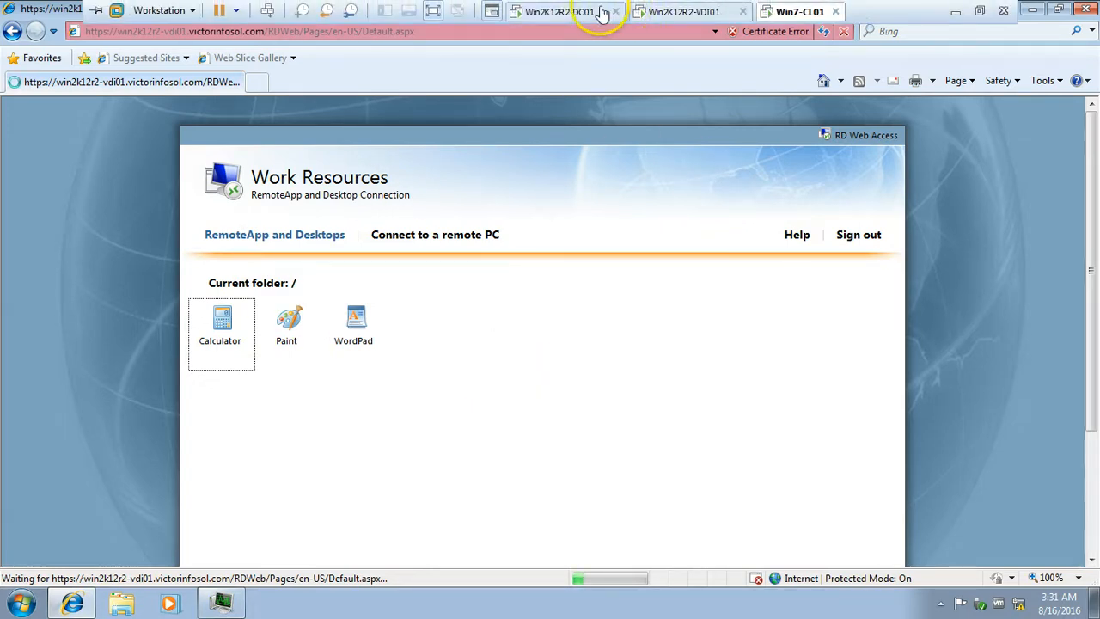
left_click(435, 12)
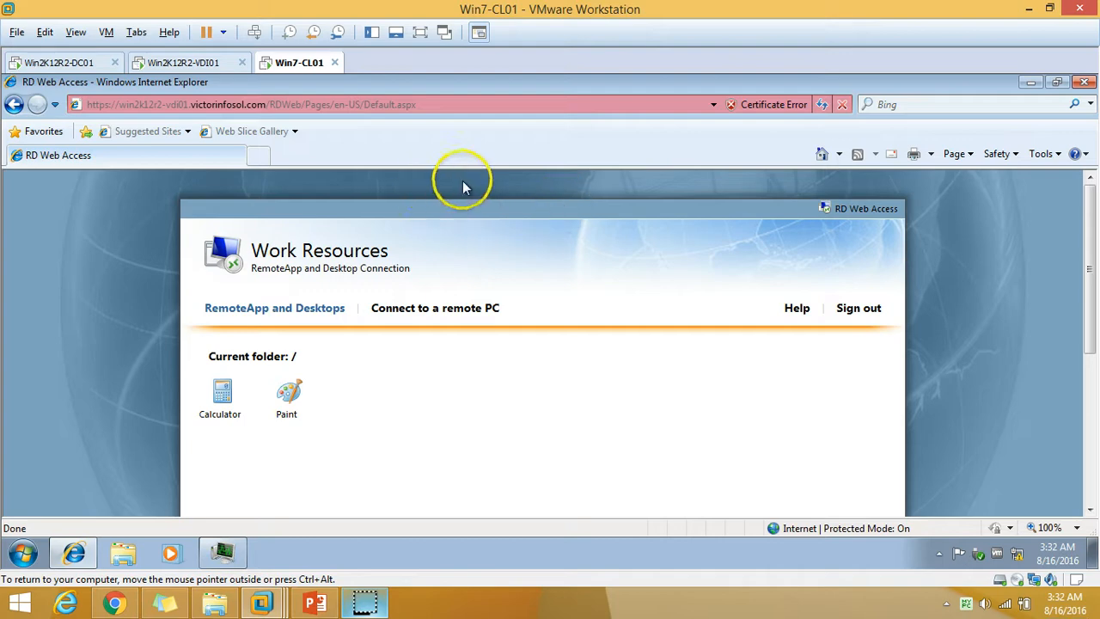
left_click(202, 63)
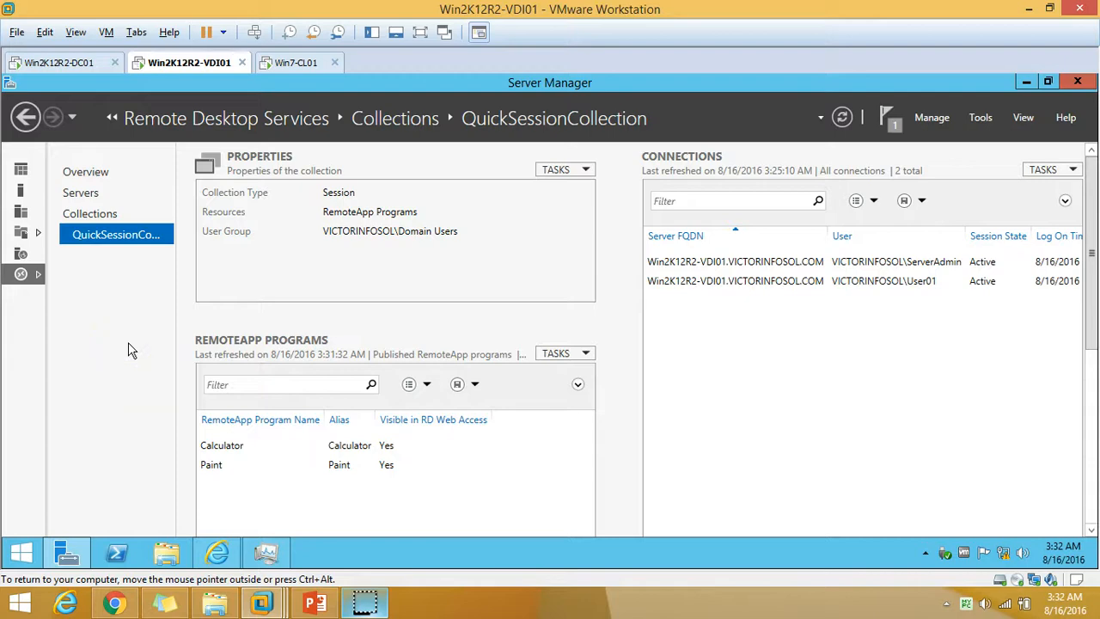
Run appwiz.cpl to check the server's installed programs (Visual C++ 2008, VMware Tools), then minimize it.
left_click(19, 554)
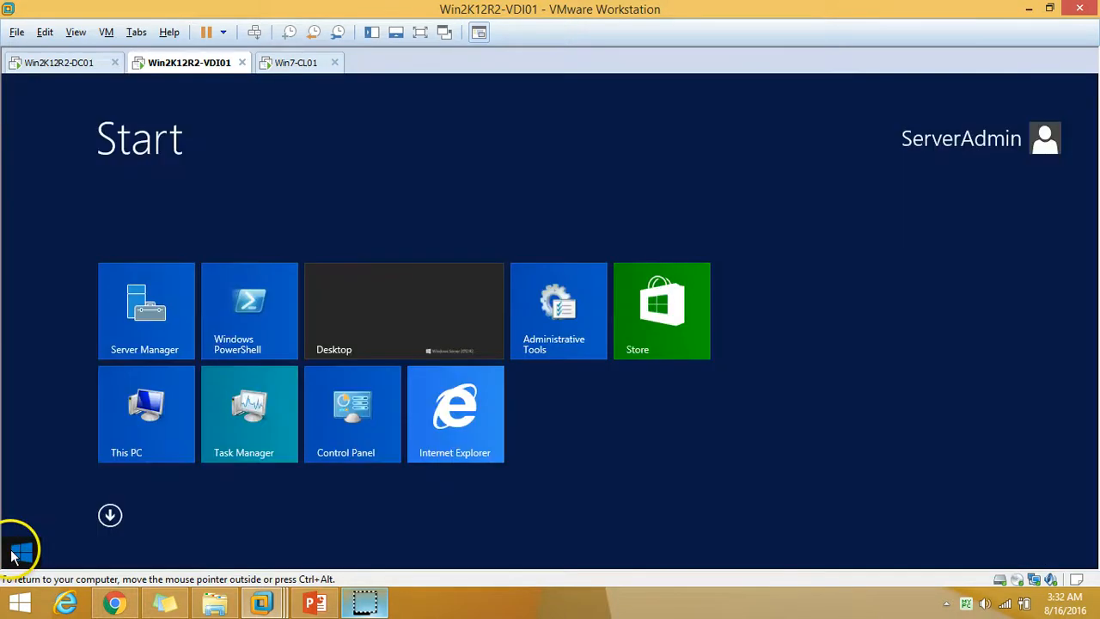
left_click(400, 307)
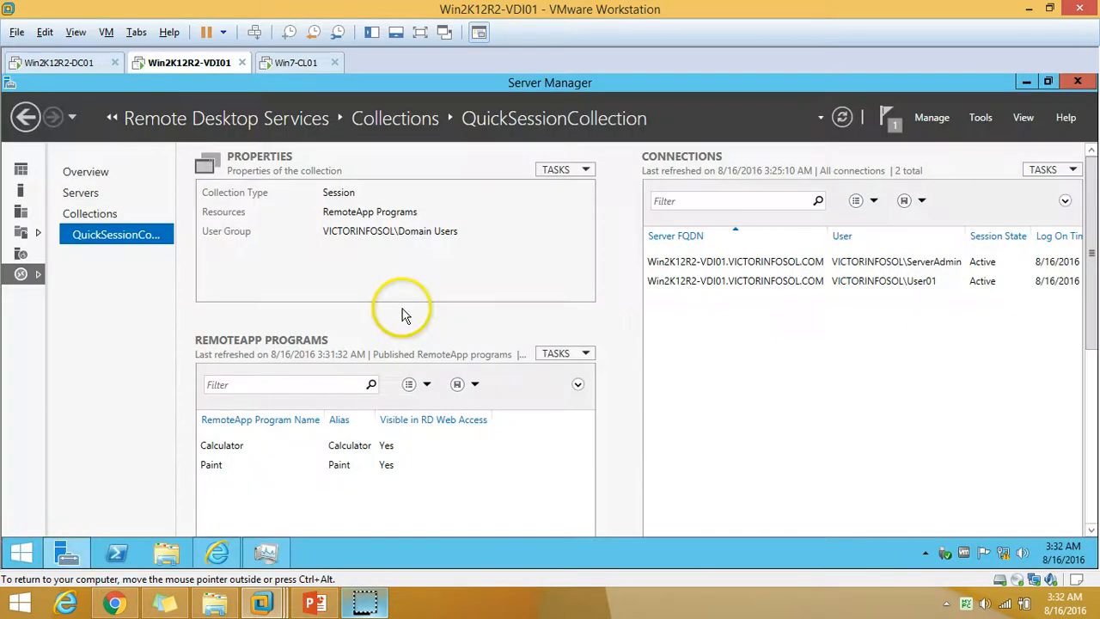
key("super+x")
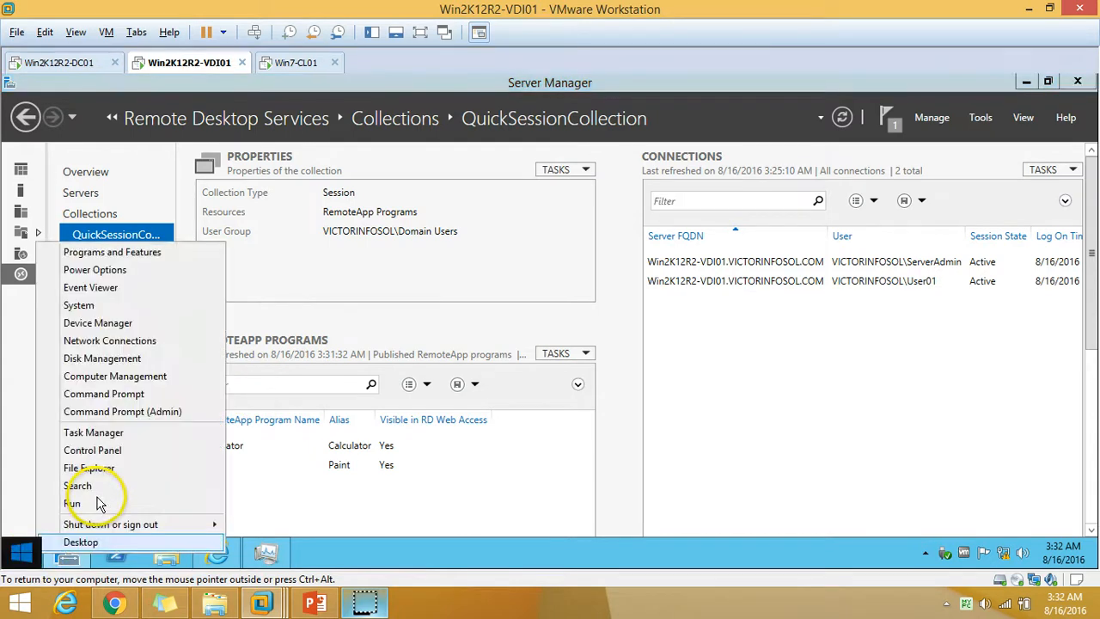
left_click(98, 499)
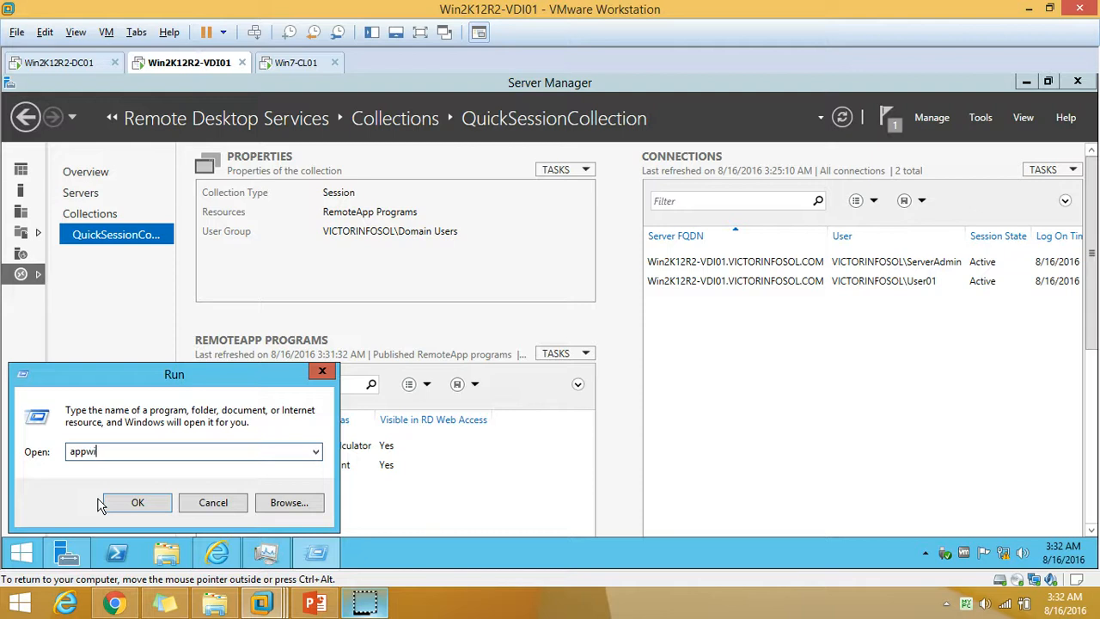
type("appwiz.cpl")
key("Return")
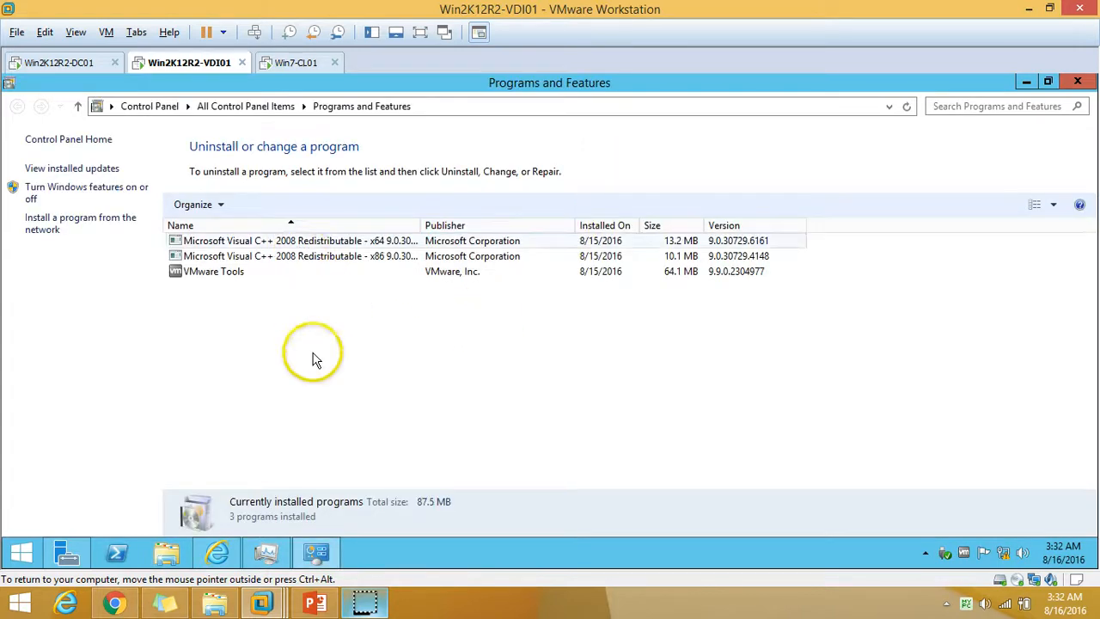
left_click(314, 270)
left_click(315, 242)
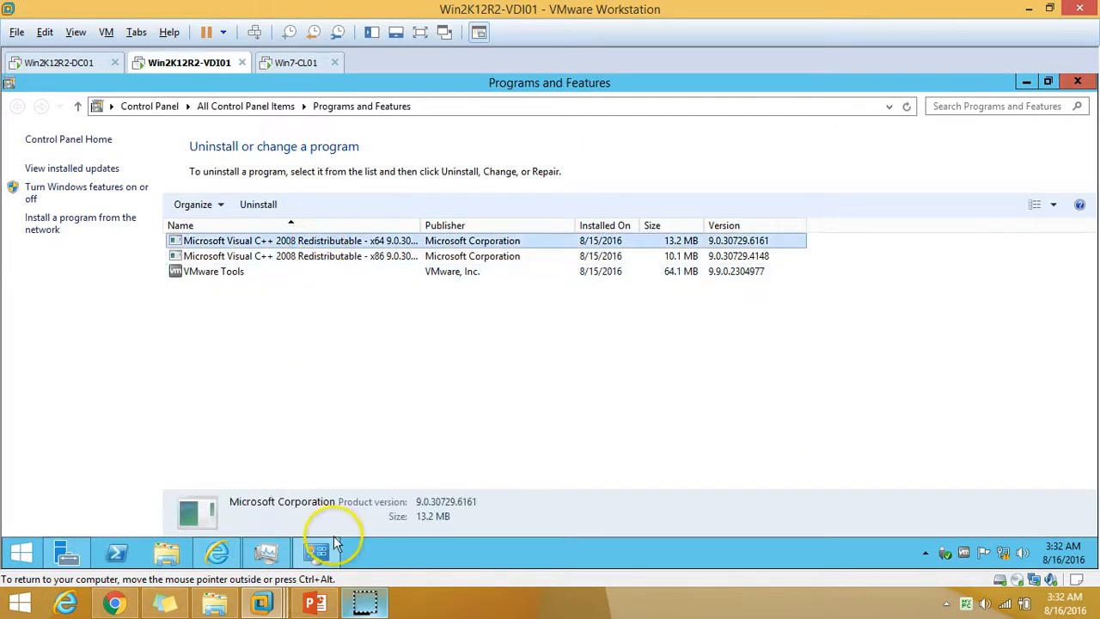
left_click(317, 551)
In VDI01's virtual machine settings, set the CD/DVD drive to use an ISO image file.
right_click(207, 66)
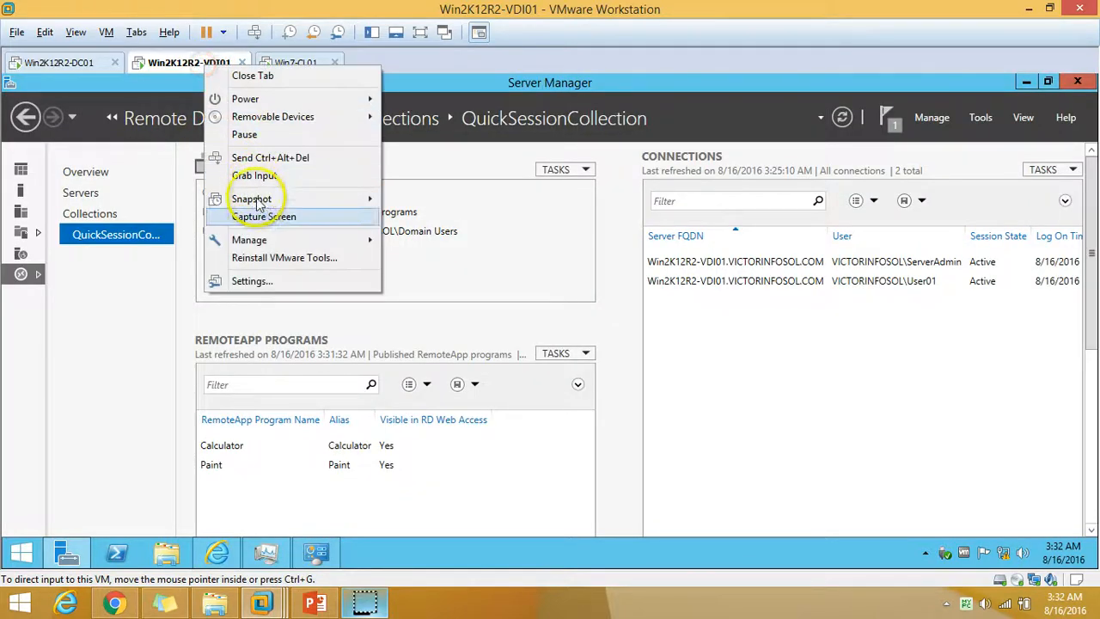
left_click(245, 284)
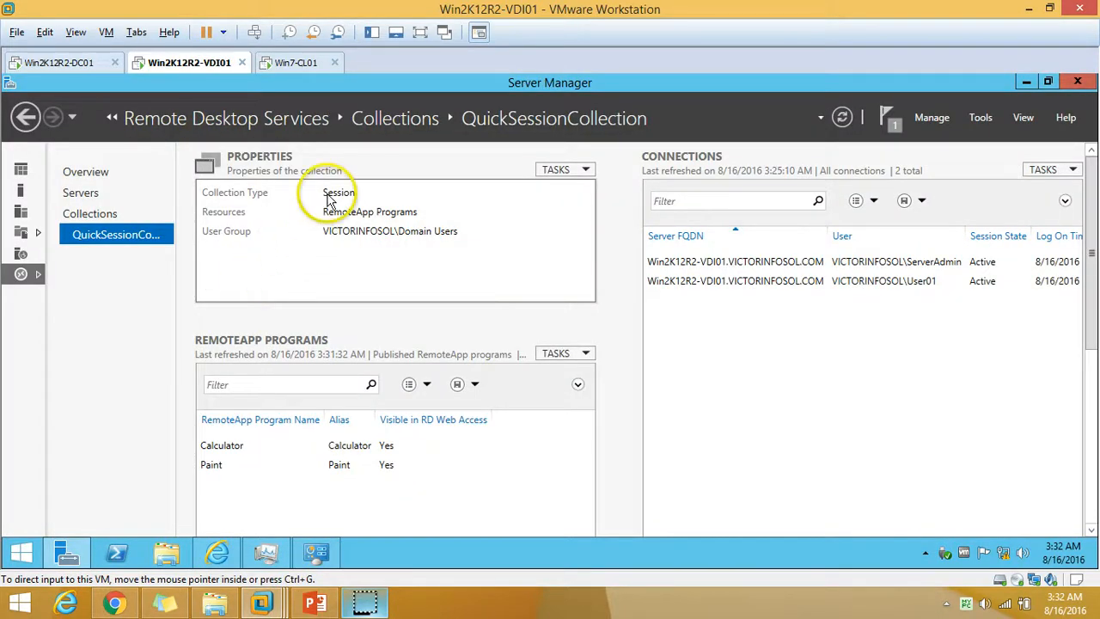
left_click(395, 164)
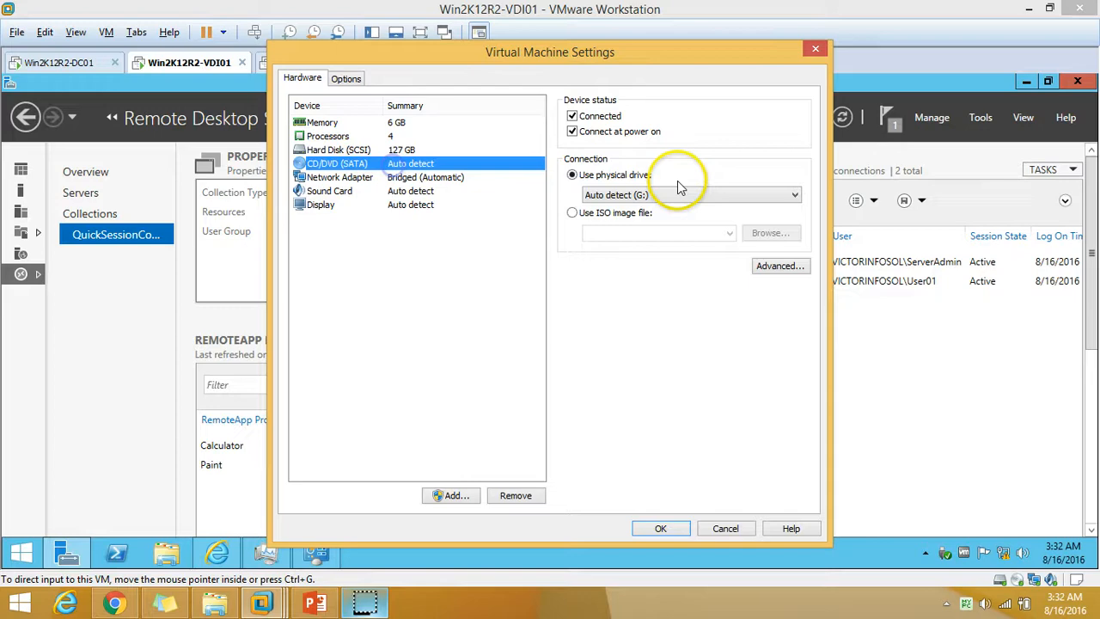
left_click(623, 213)
Select Office_ProPlus_2013_VL_64Bit_En-US-Aug2013.iso from F:\SOFTWARE\OFFICE\Microsoft Office 2013 and apply the settings.
left_click(767, 233)
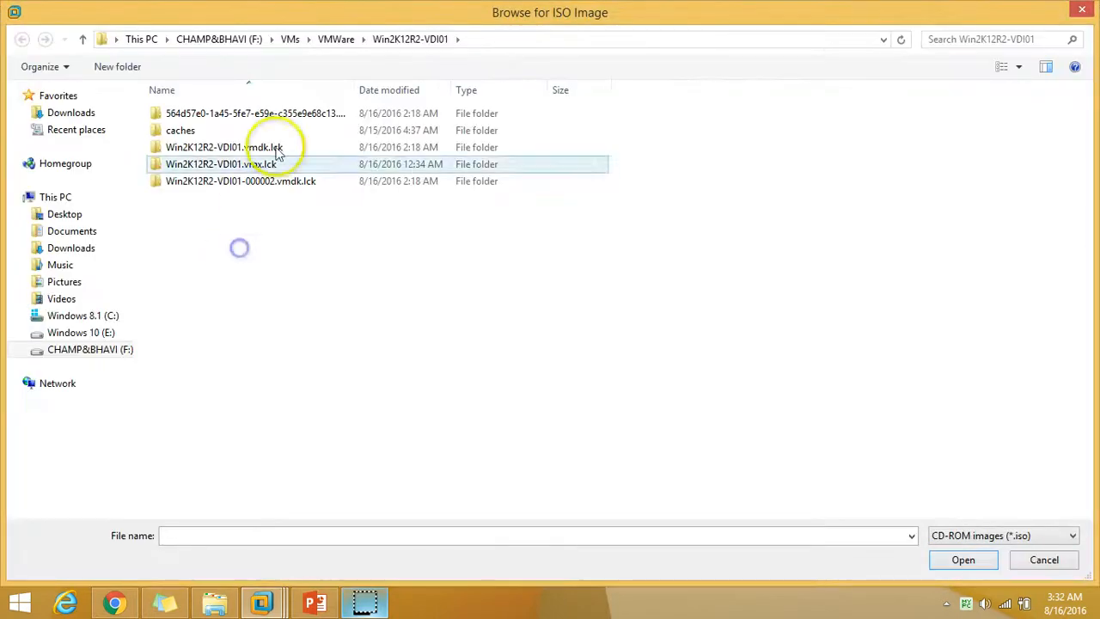
left_click(219, 38)
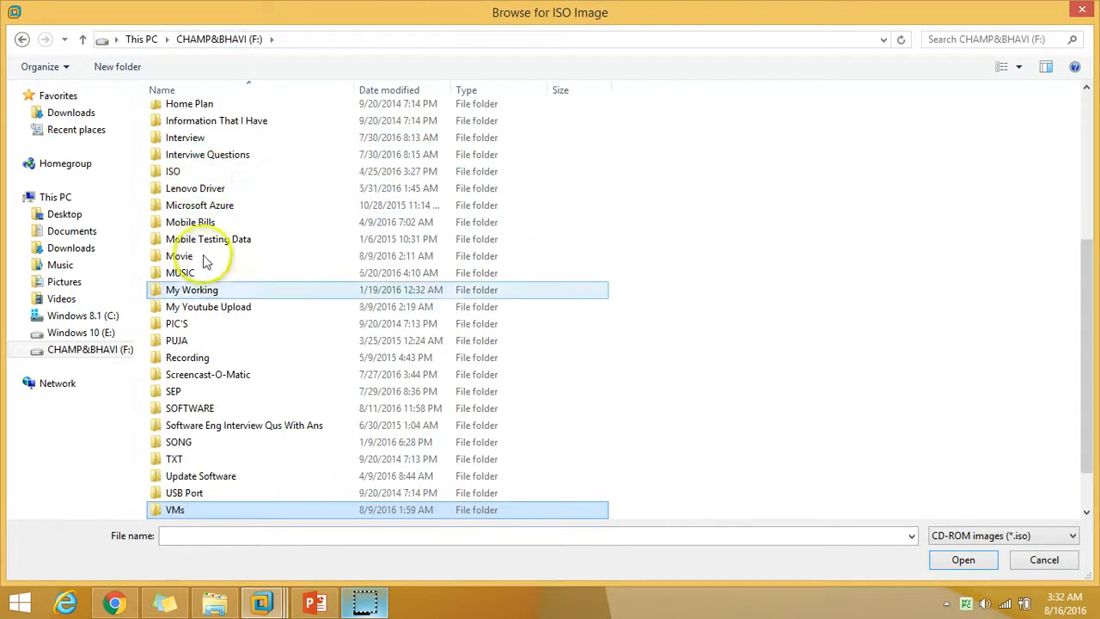
double_click(207, 409)
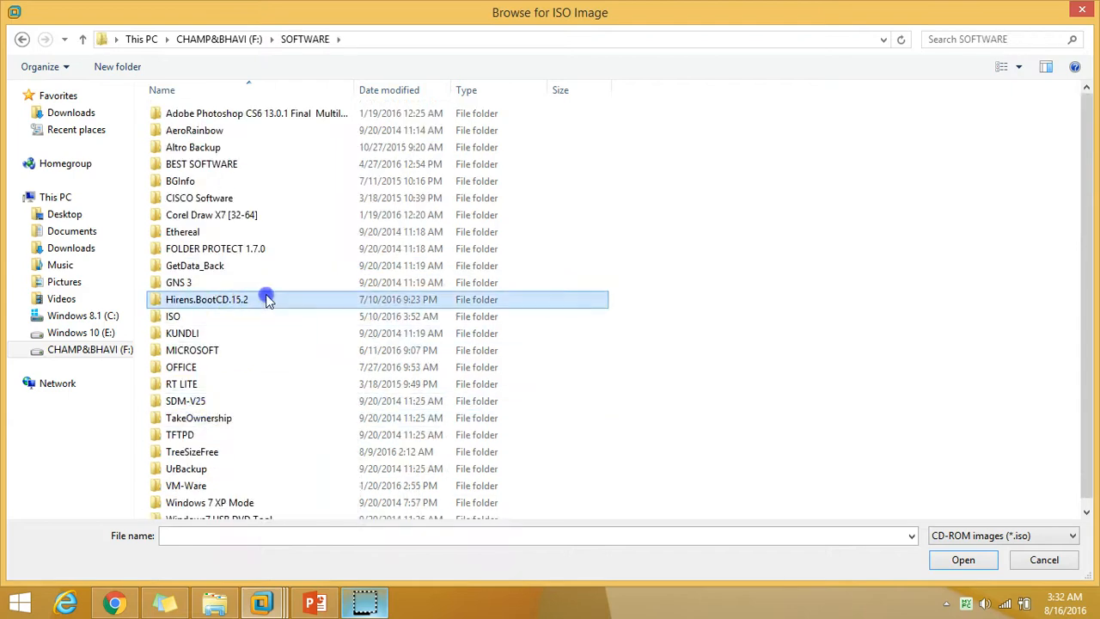
double_click(187, 370)
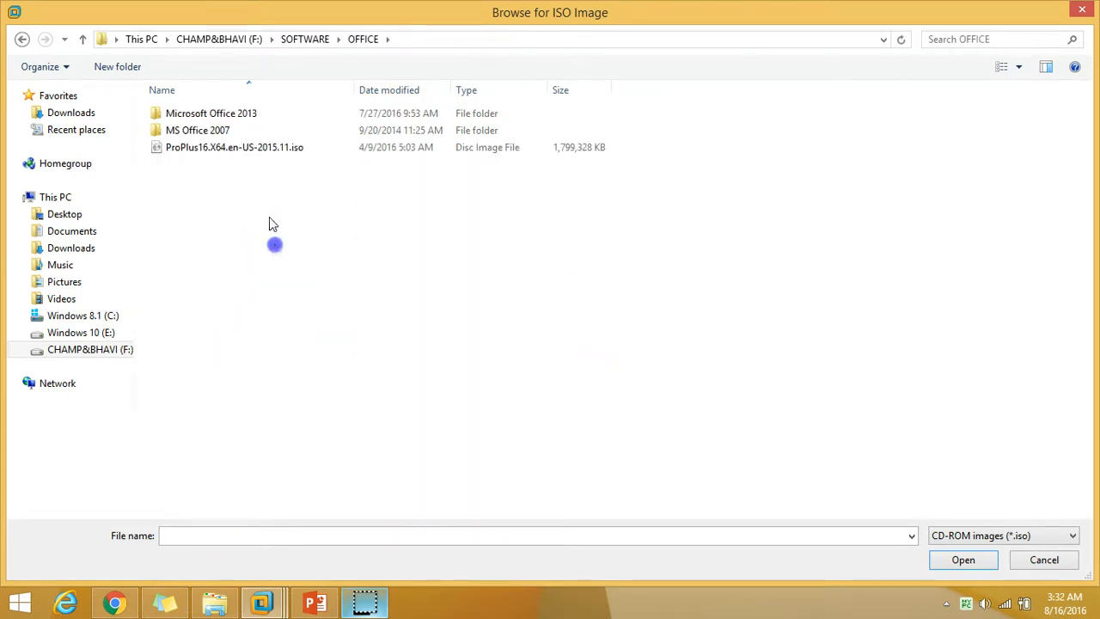
double_click(240, 113)
left_click(322, 149)
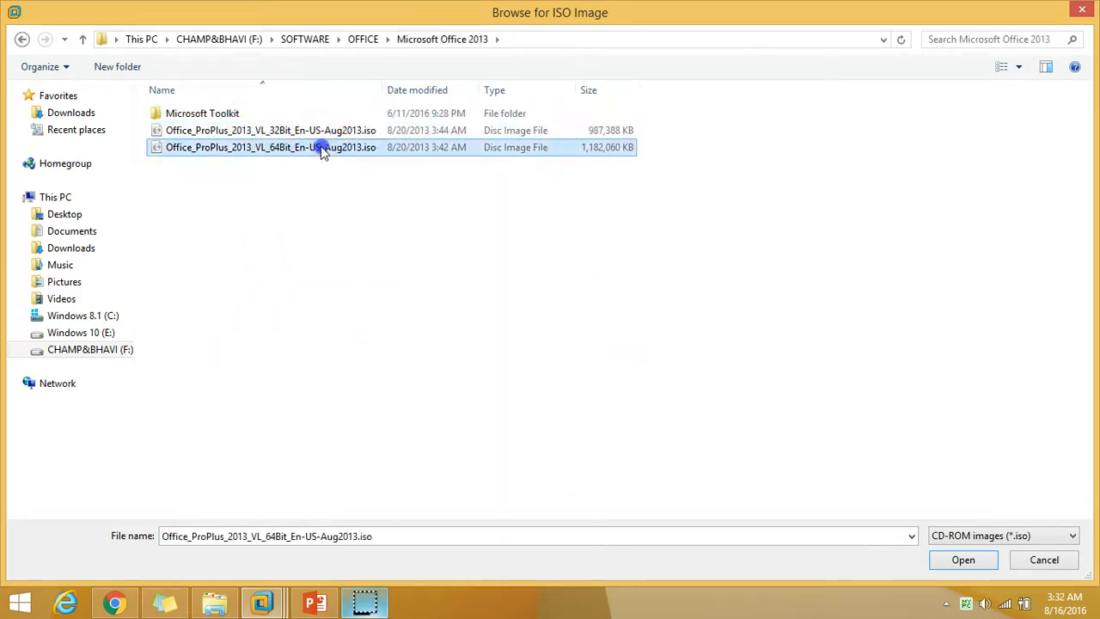
left_click(964, 561)
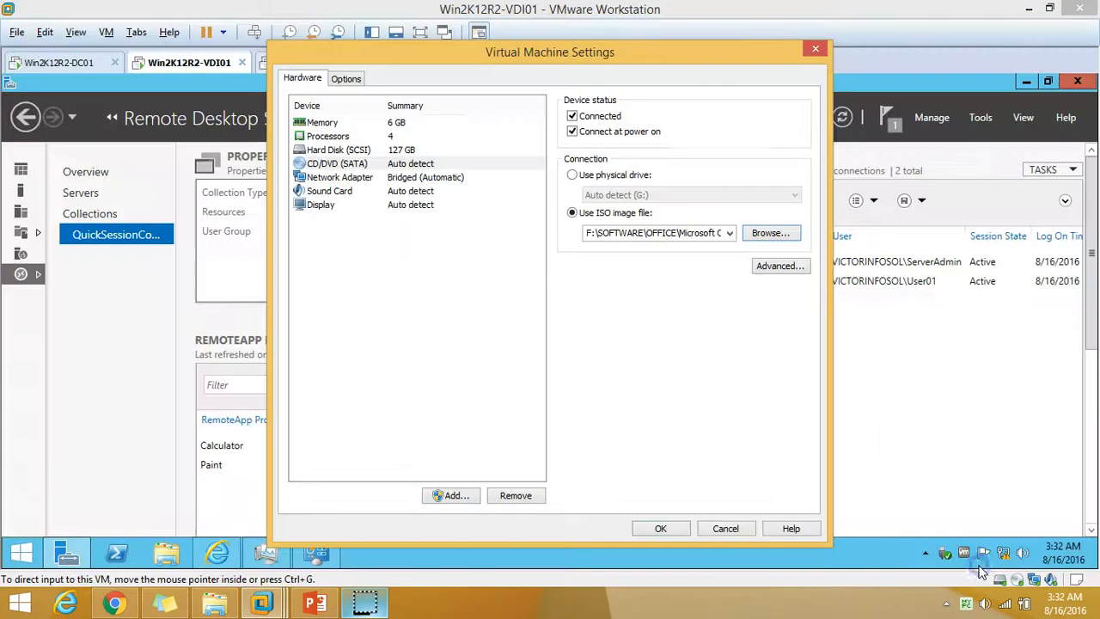
left_click(679, 530)
Launch Office 2013 setup from DVD Drive (D:) in This PC and approve the UAC prompt.
left_click(1026, 83)
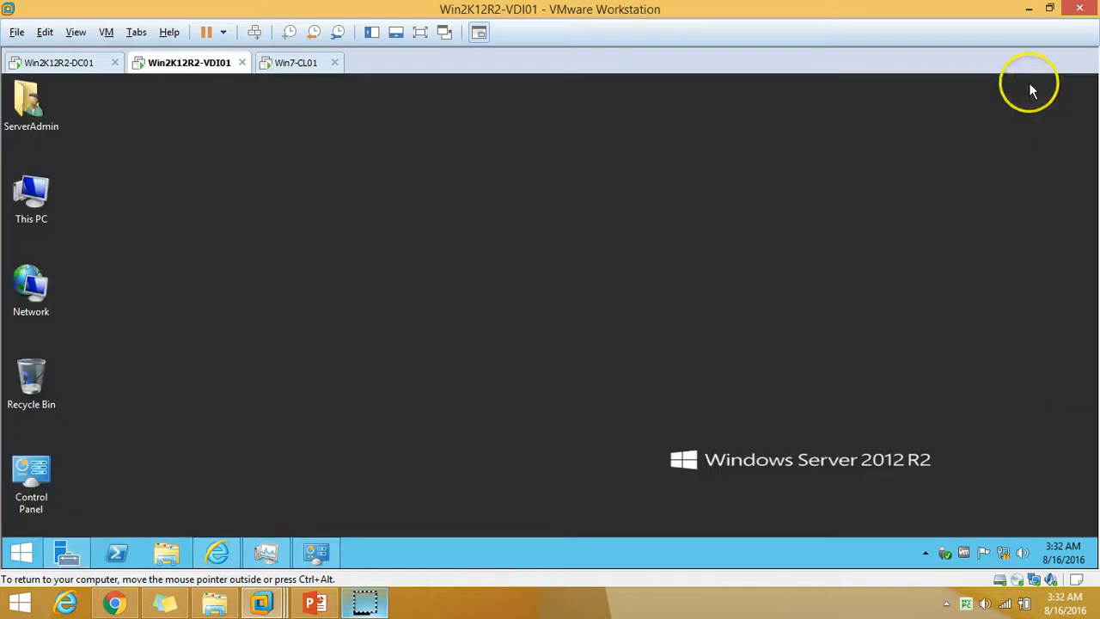
double_click(38, 184)
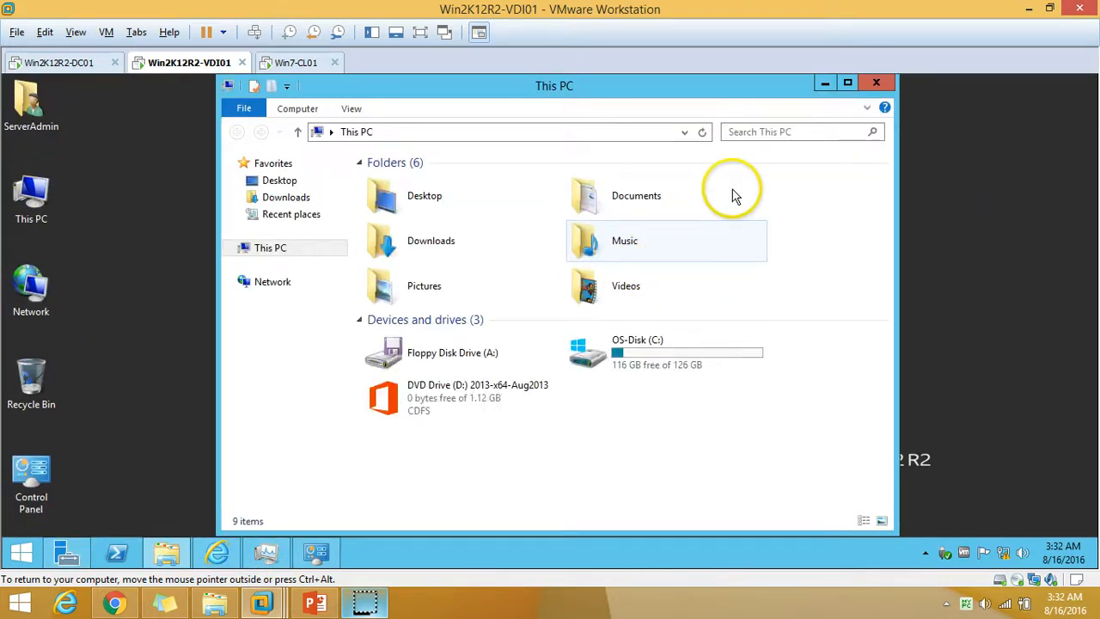
double_click(479, 401)
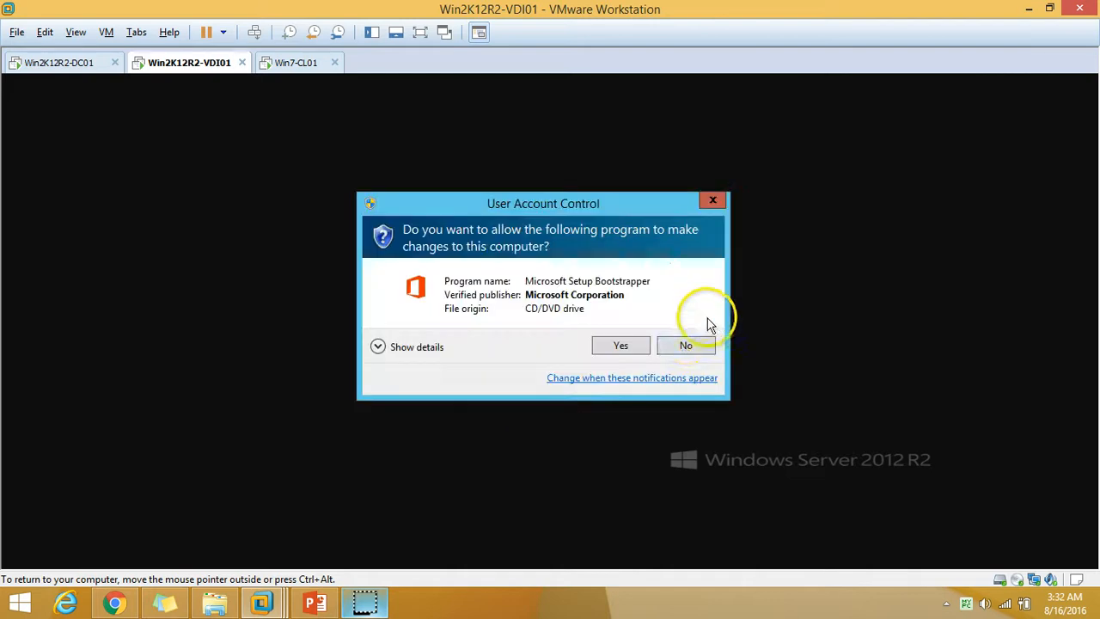
left_click(621, 346)
left_click(827, 86)
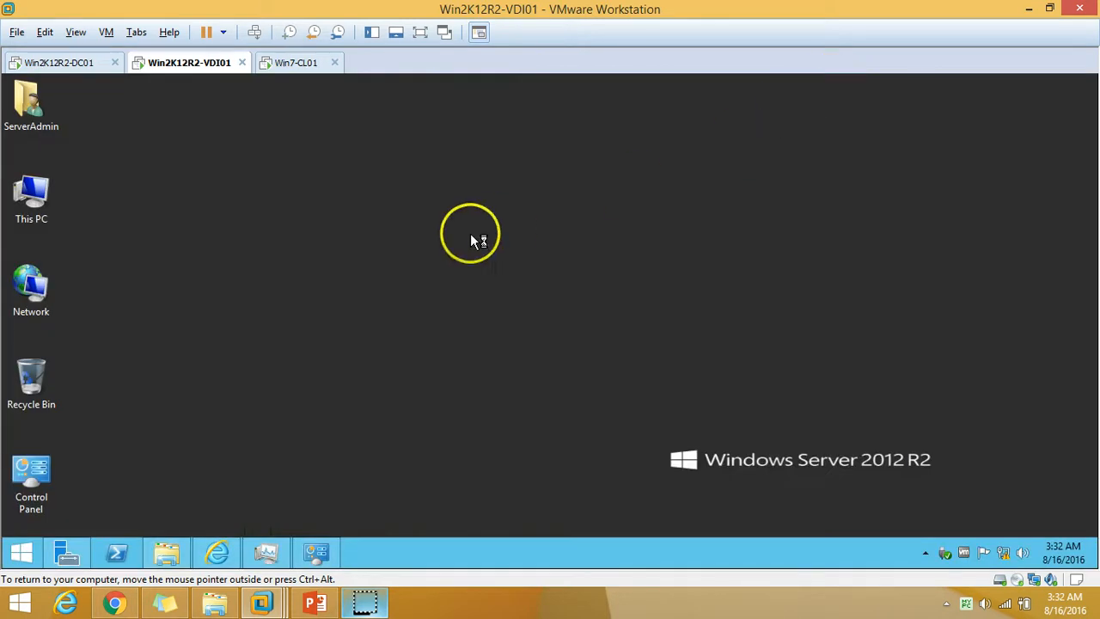
right_click(471, 235)
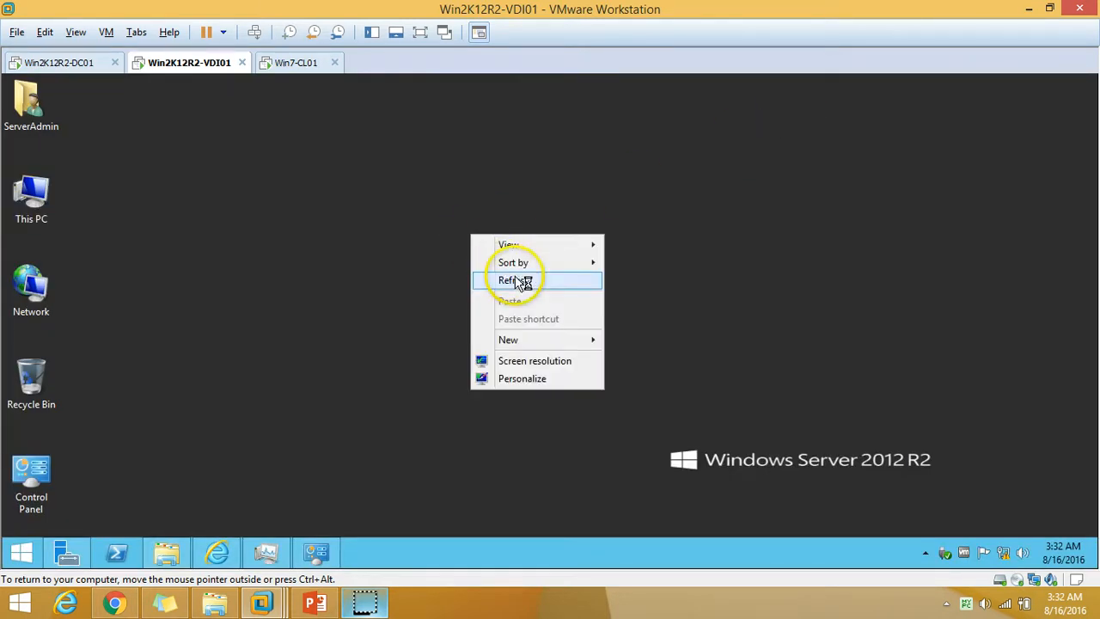
left_click(513, 280)
right_click(361, 220)
left_click(418, 266)
right_click(395, 237)
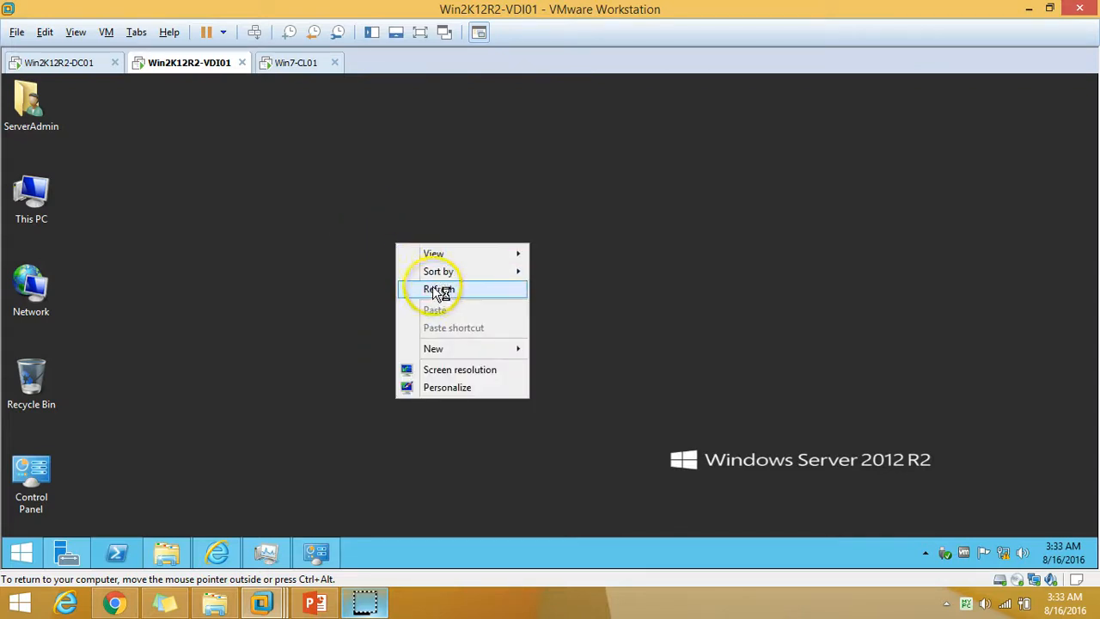
left_click(434, 287)
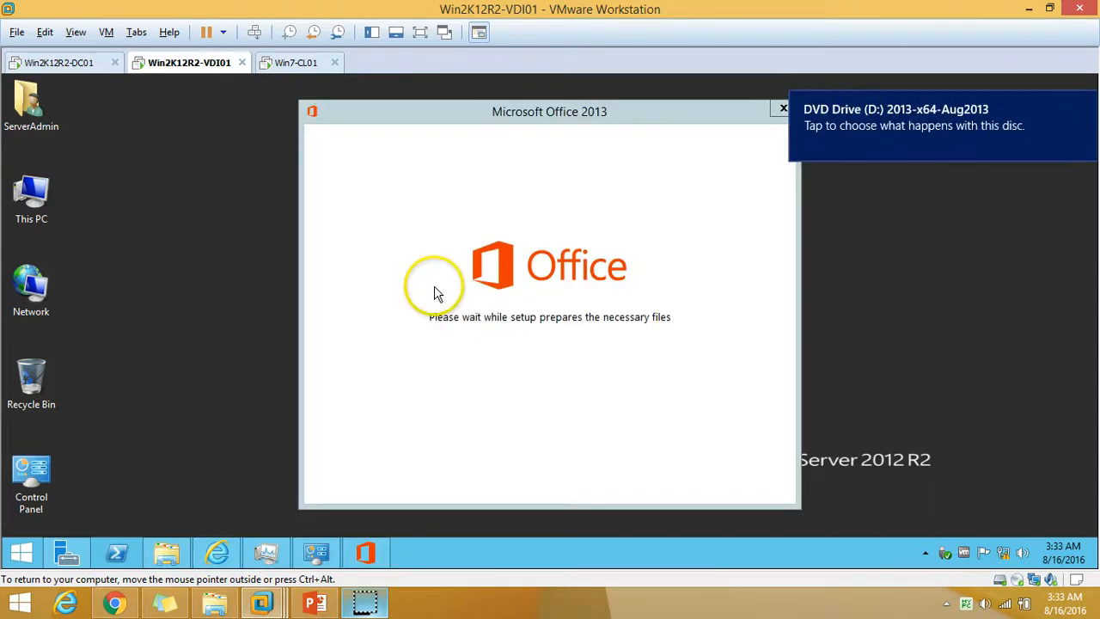
left_click(1085, 103)
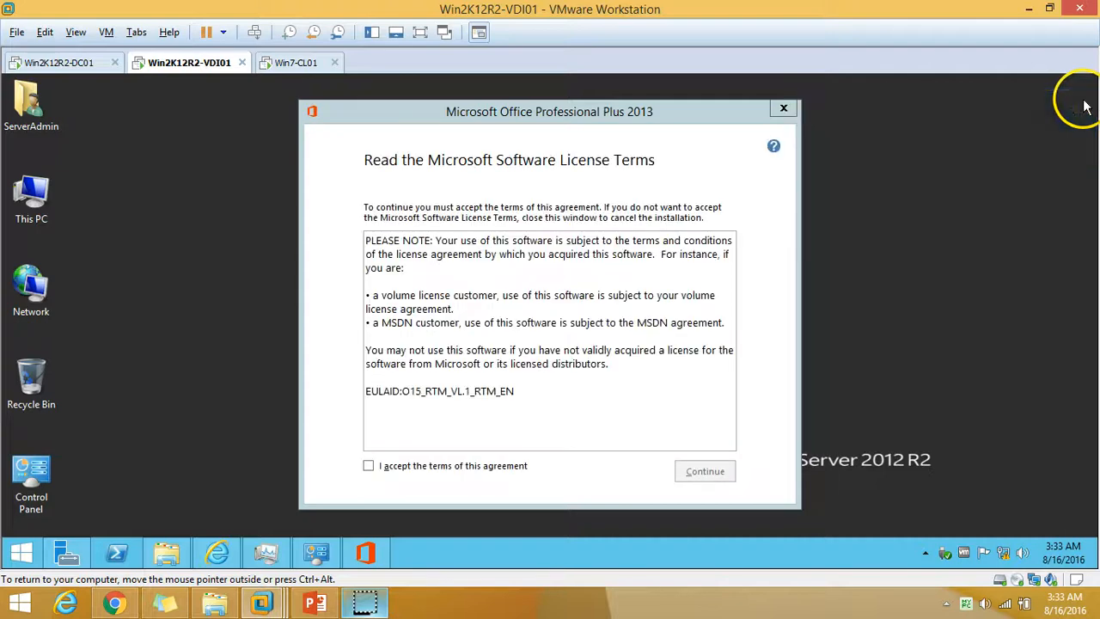
Accept the Office license terms and choose the Customize installation option.
left_click(479, 469)
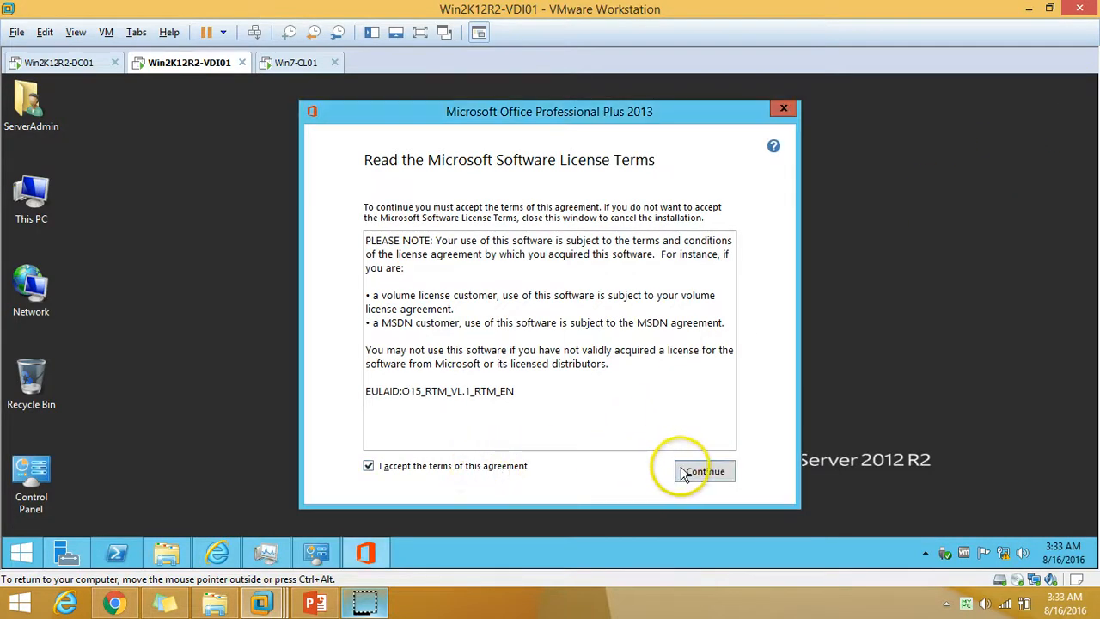
left_click(713, 474)
left_click(550, 372)
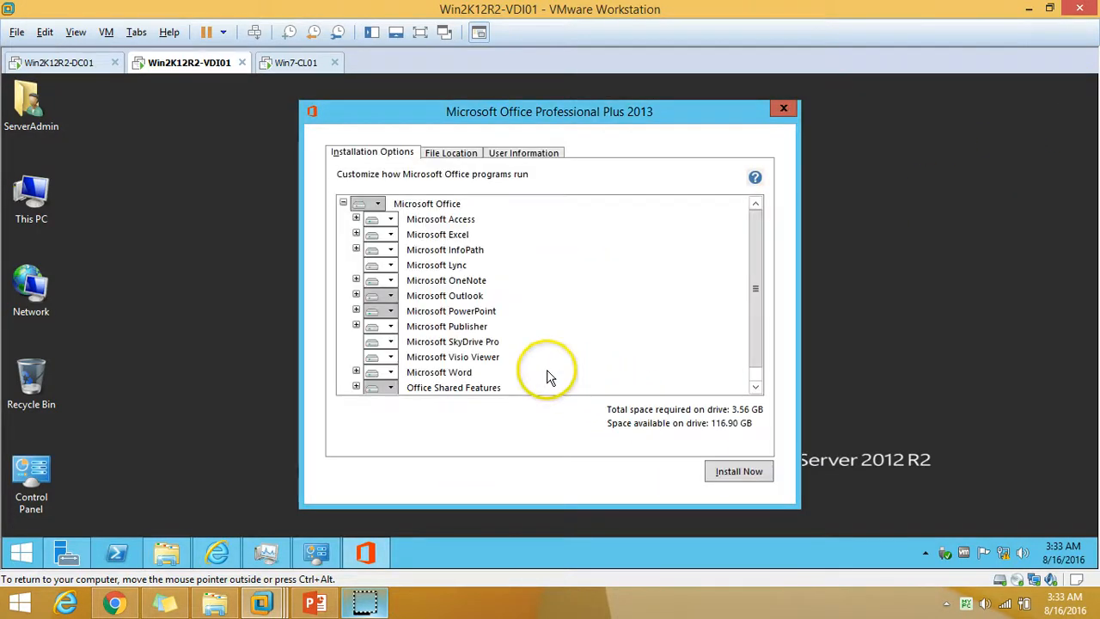
Set Access, InfoPath, Lync and OneNote to Not Available.
left_click(392, 220)
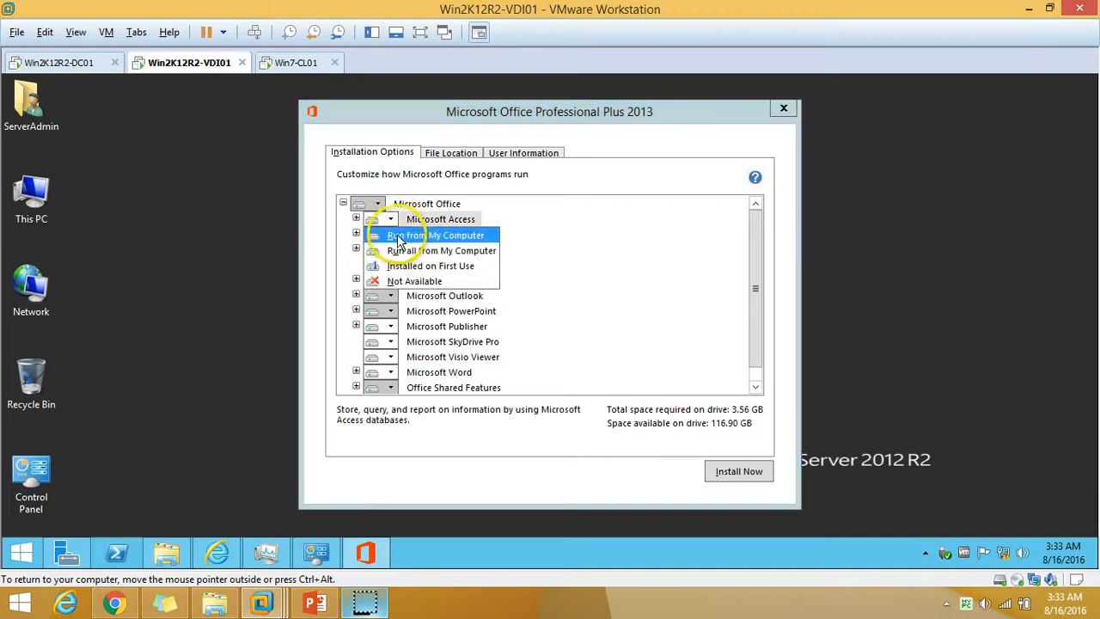
left_click(414, 281)
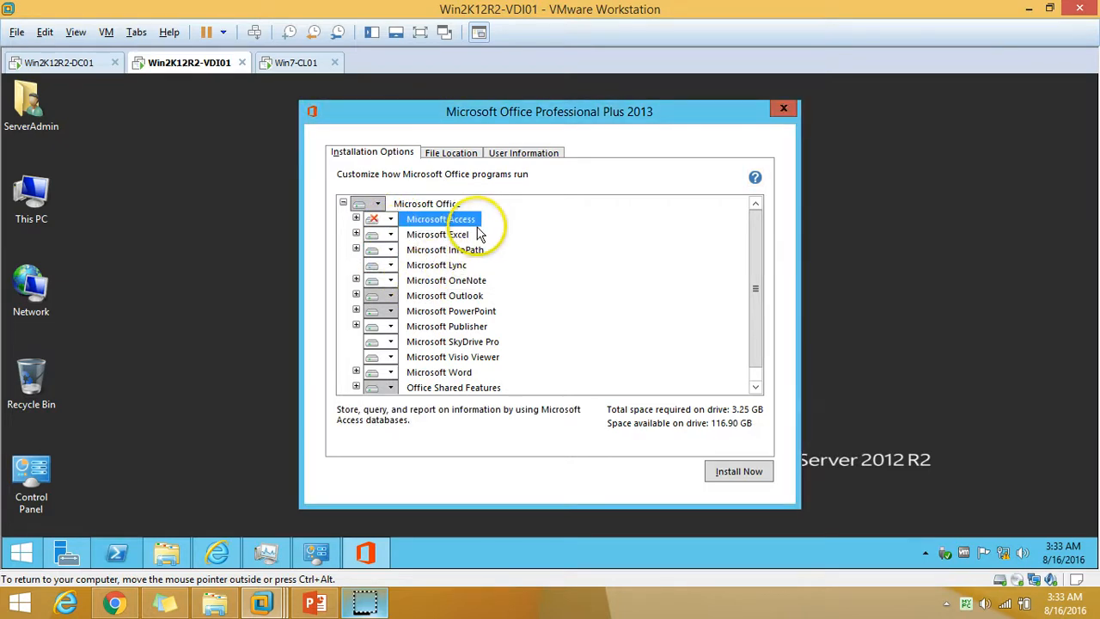
left_click(390, 250)
left_click(404, 309)
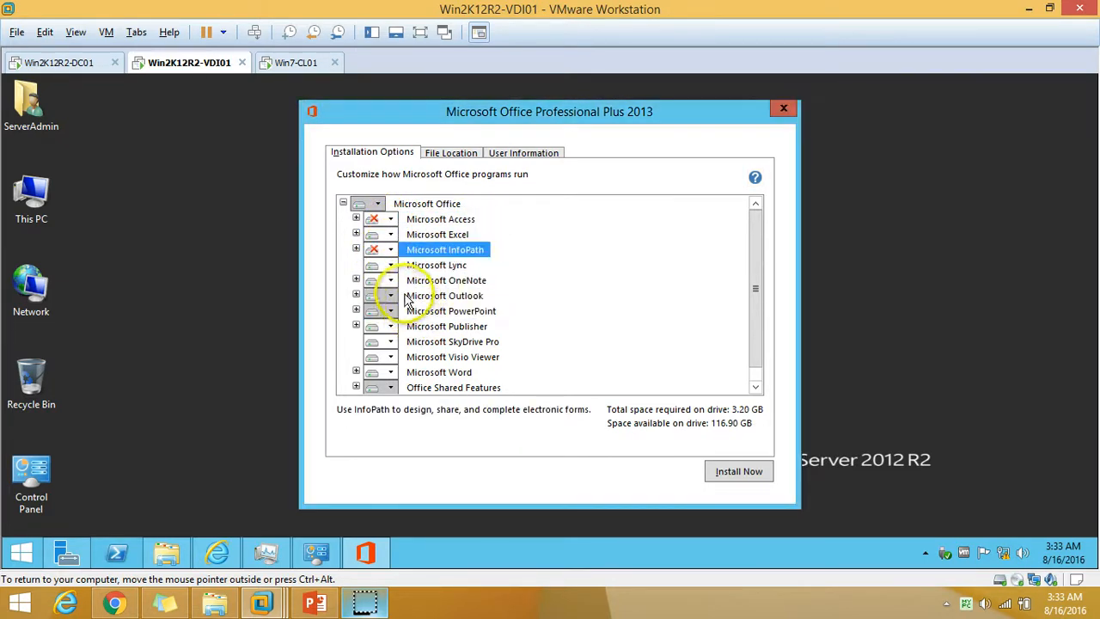
left_click(390, 265)
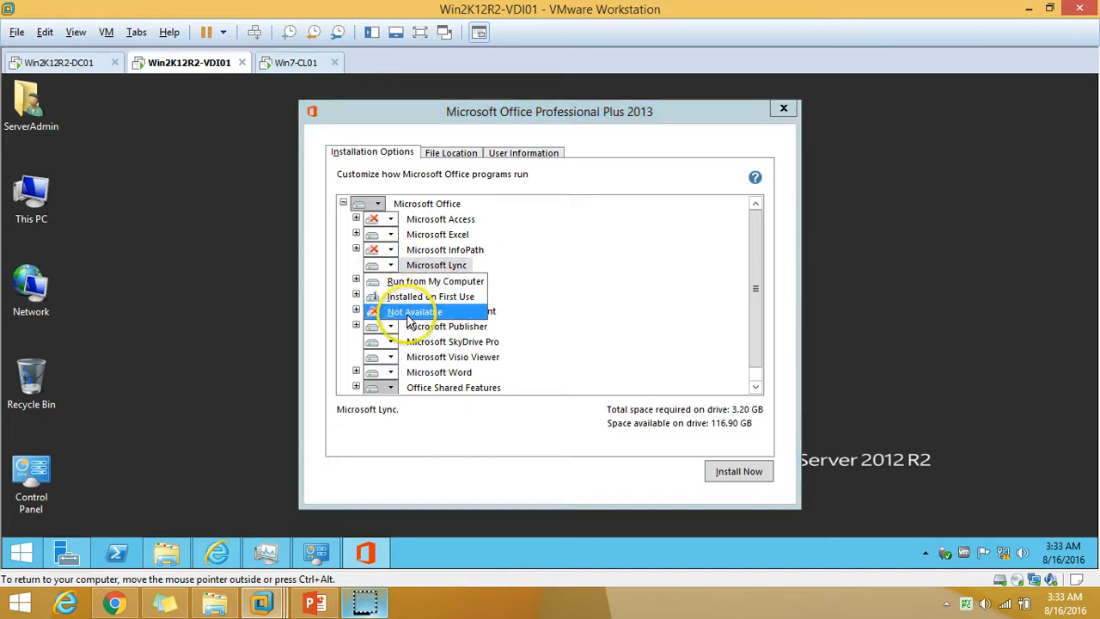
left_click(411, 310)
left_click(390, 281)
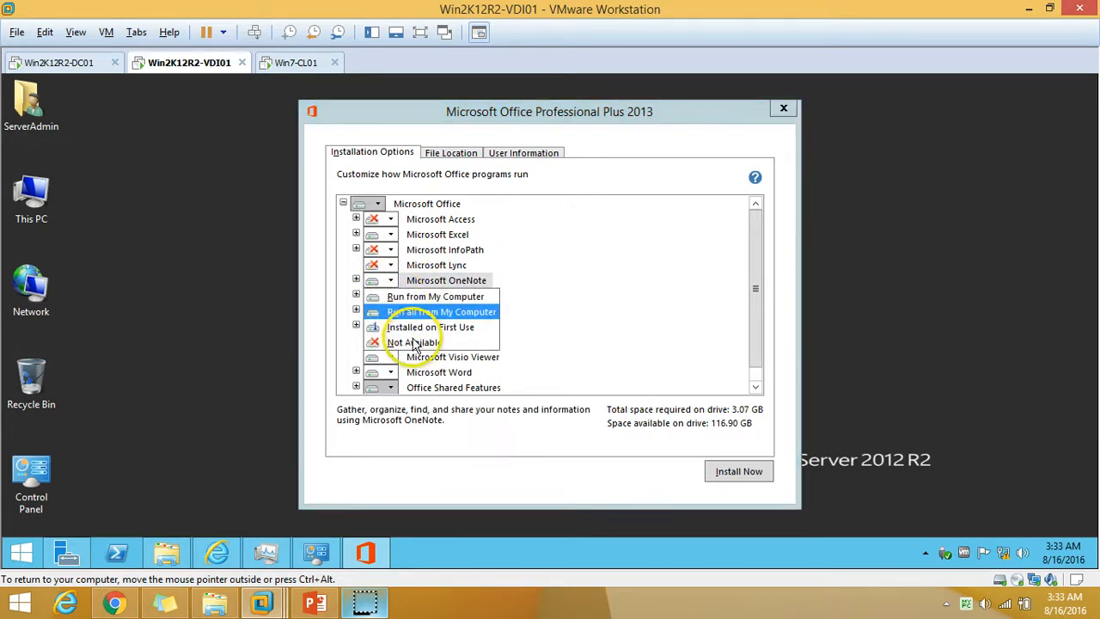
left_click(400, 333)
Set Outlook, Publisher, SkyDrive Pro and Visio Viewer to Not Available.
left_click(390, 295)
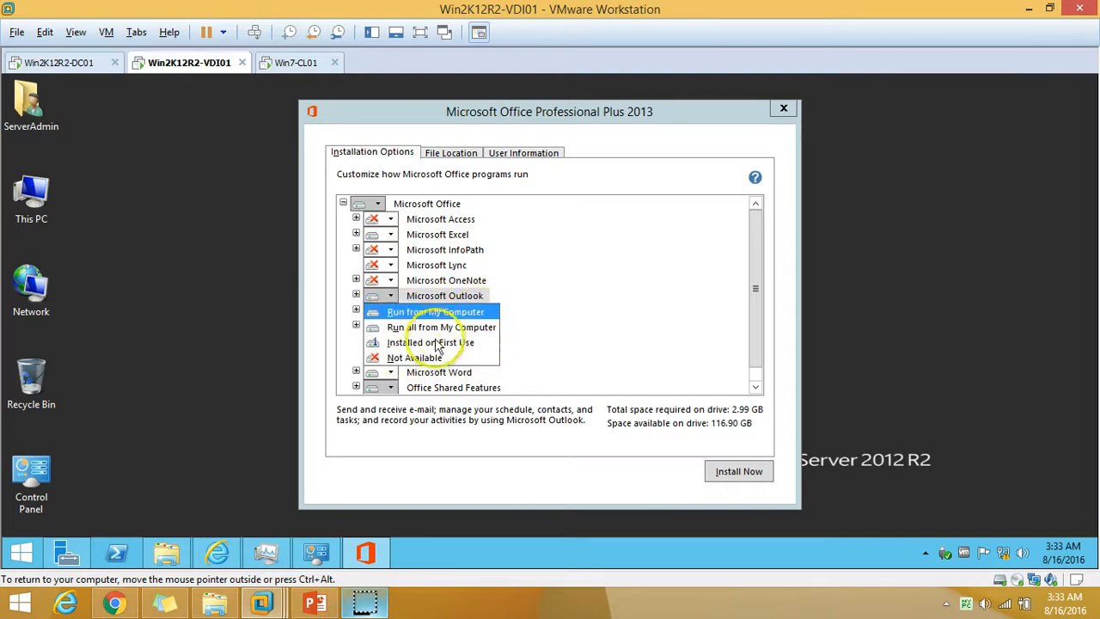
left_click(391, 358)
left_click(391, 327)
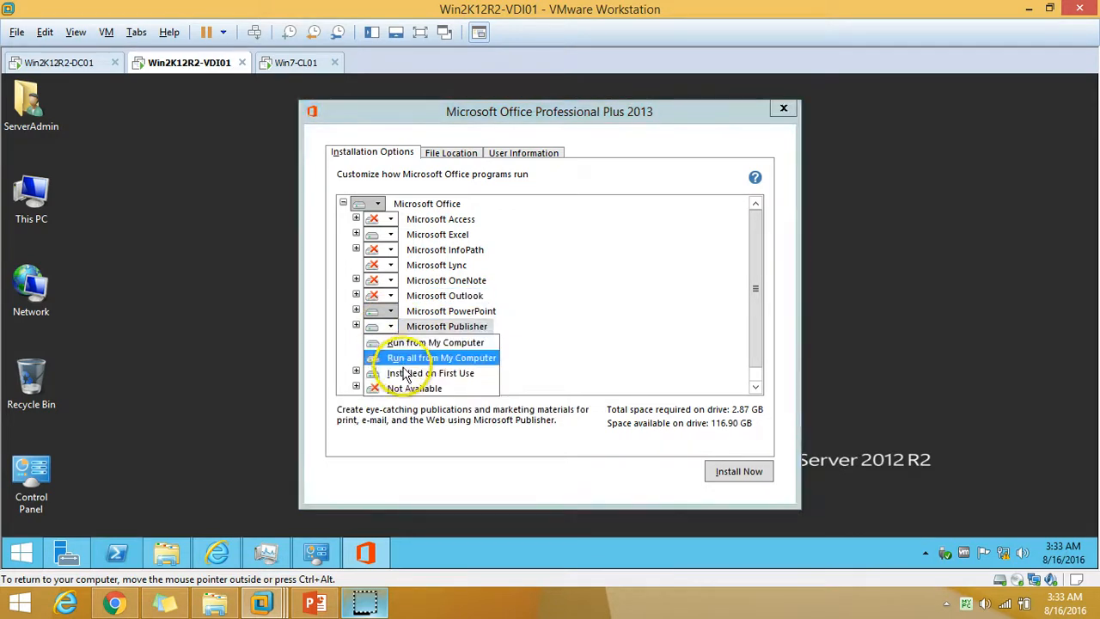
left_click(391, 387)
left_click(393, 343)
left_click(391, 343)
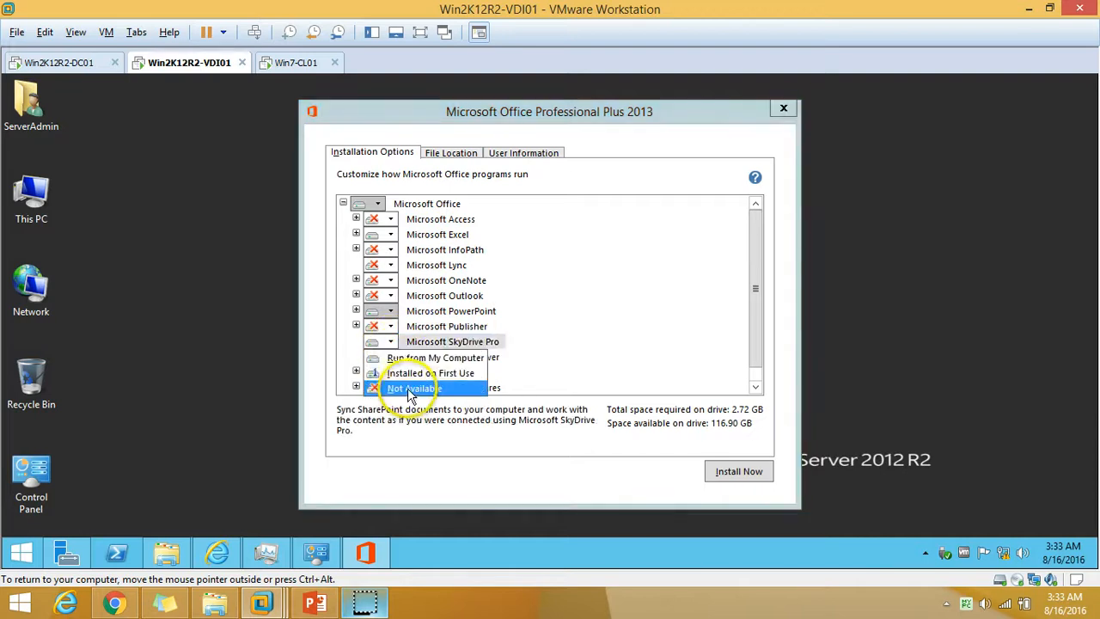
left_click(415, 387)
left_click(391, 358)
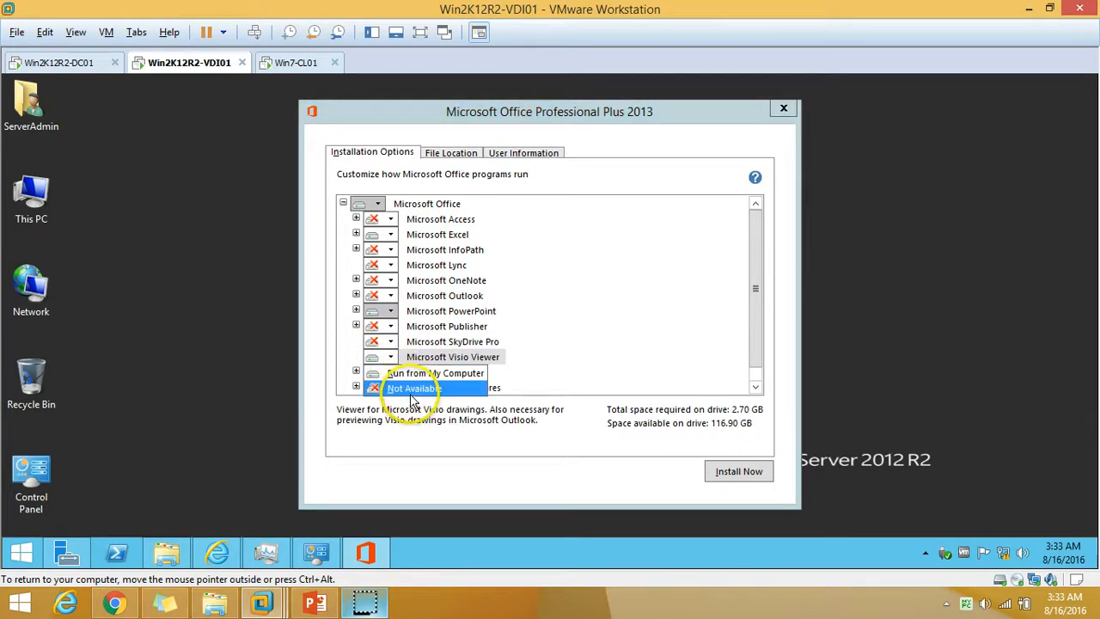
left_click(414, 388)
Check that Excel, PowerPoint and Word remain set to install, totalling 2.67 GB.
left_click(451, 234)
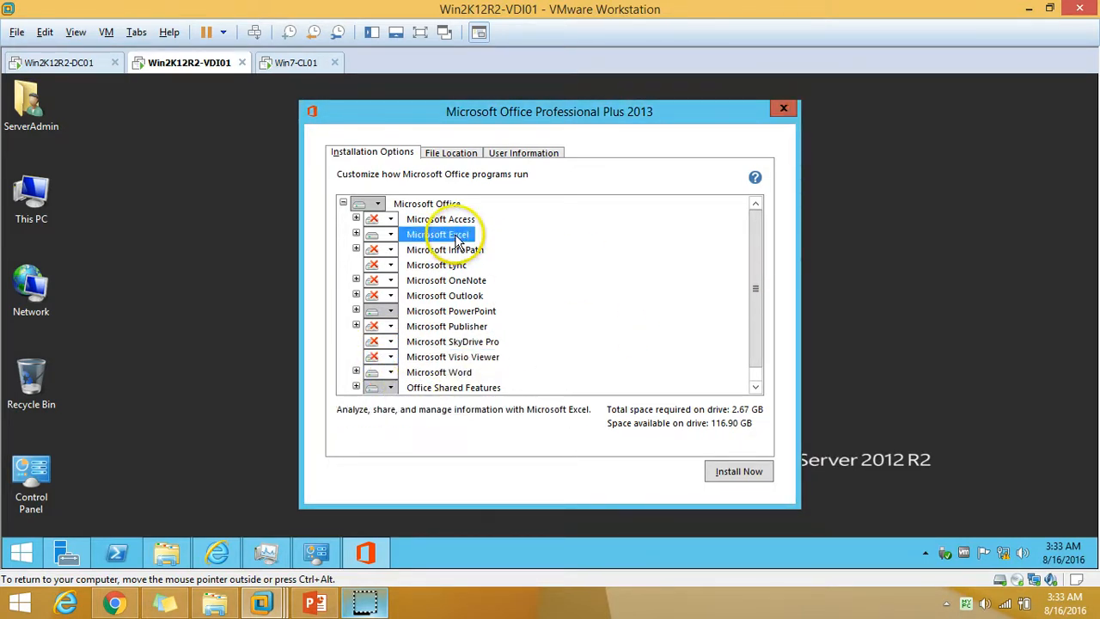
left_click(453, 312)
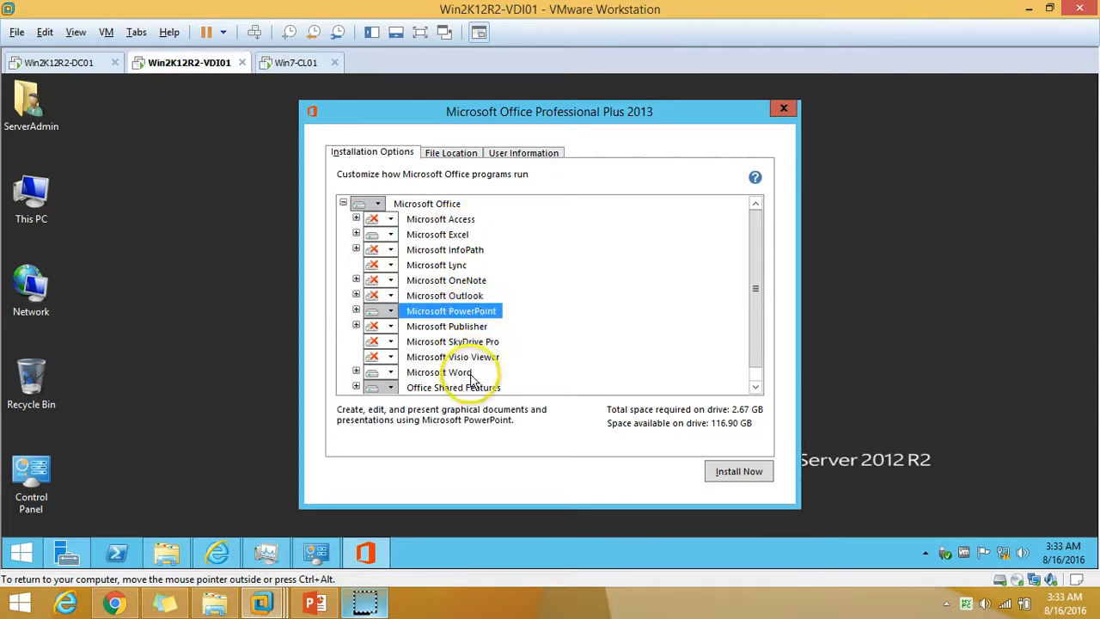
left_click(443, 372)
left_click_drag(759, 357, 764, 392)
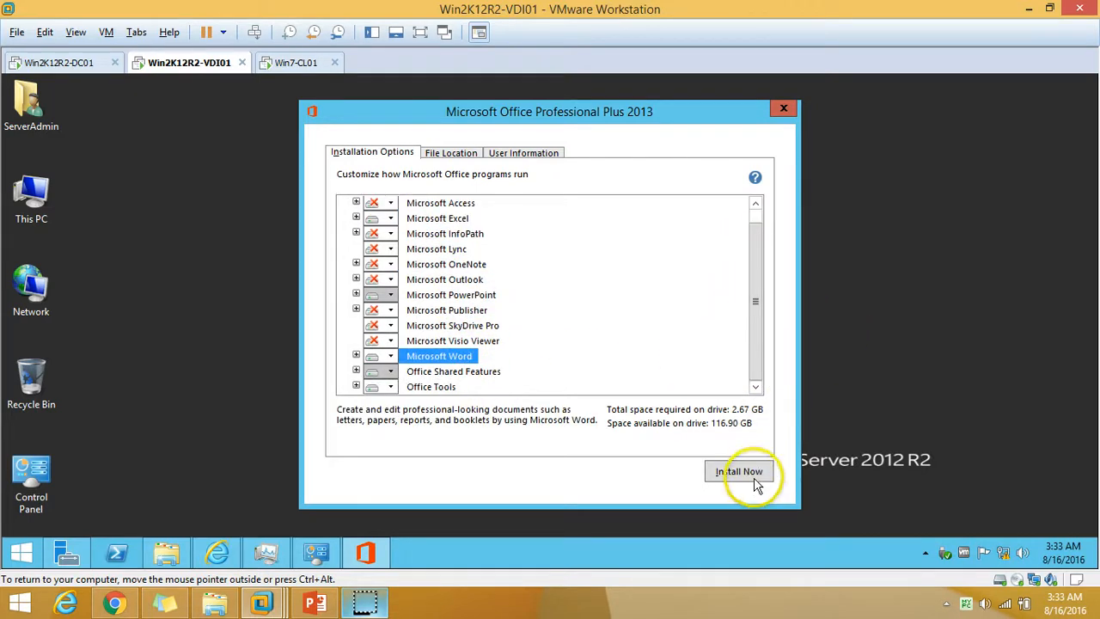
Install the customized Office Professional Plus 2013 selection and close Setup once it completes.
left_click(752, 480)
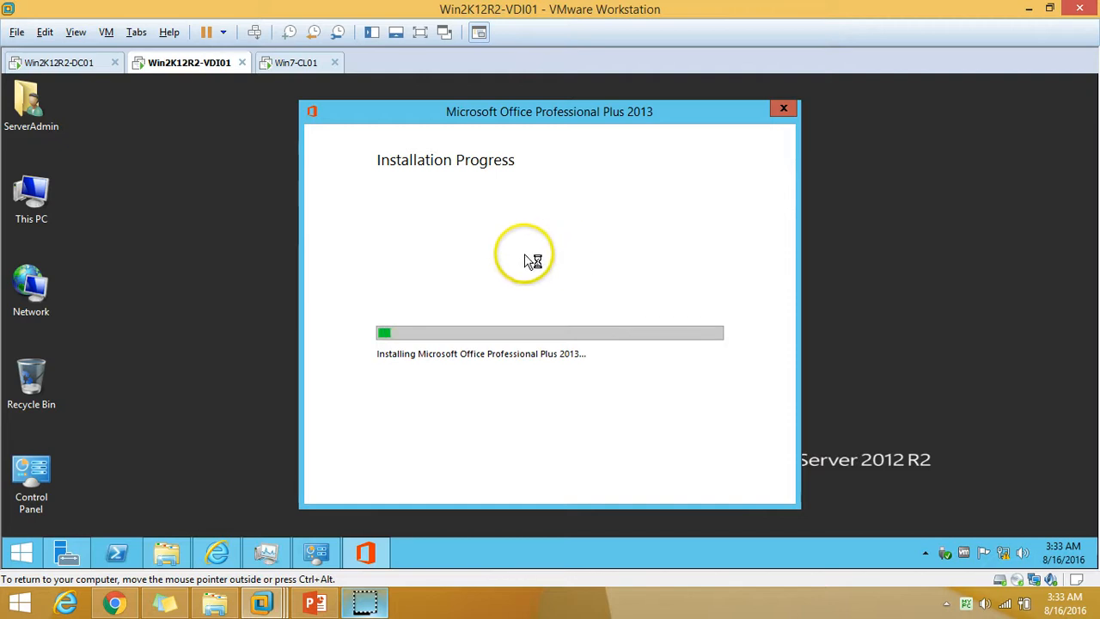
right_click(198, 221)
right_click(217, 233)
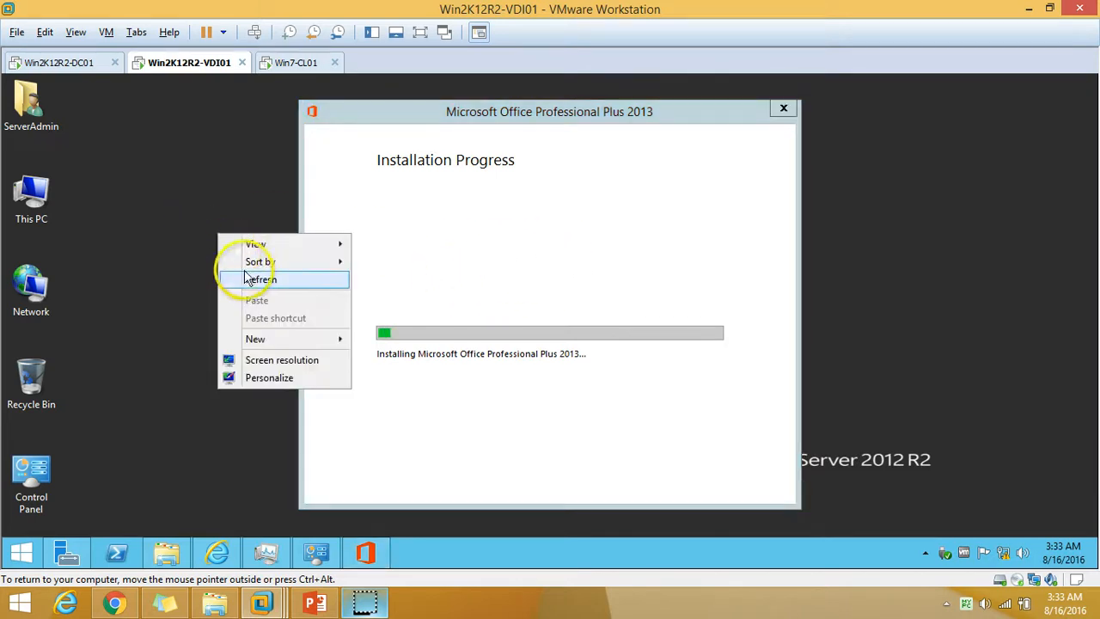
left_click(251, 282)
right_click(215, 212)
left_click(254, 258)
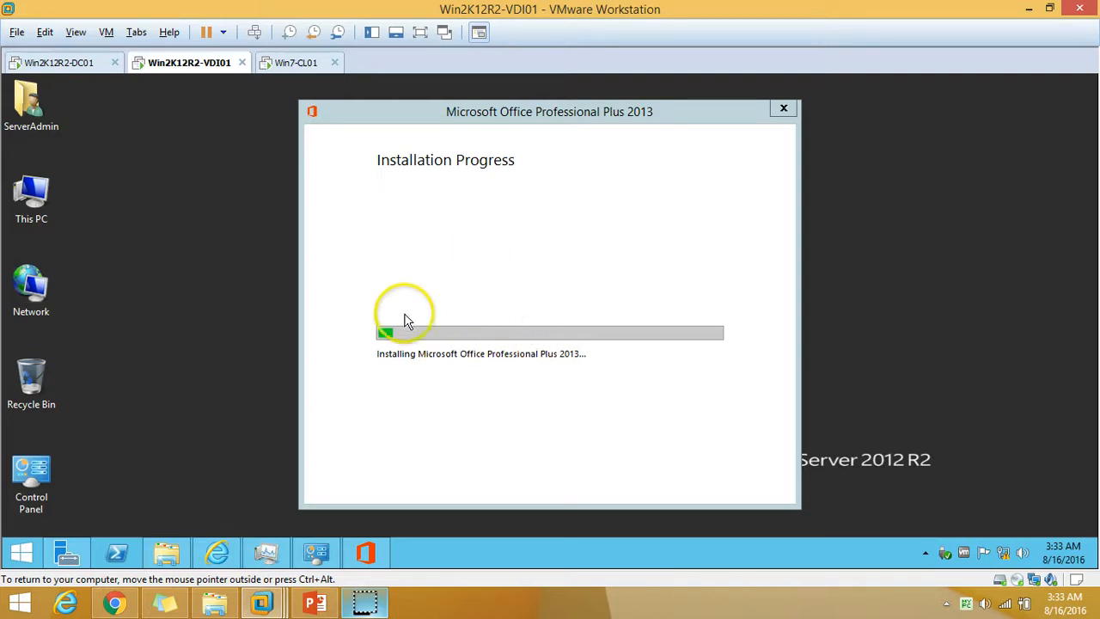
left_click(516, 310)
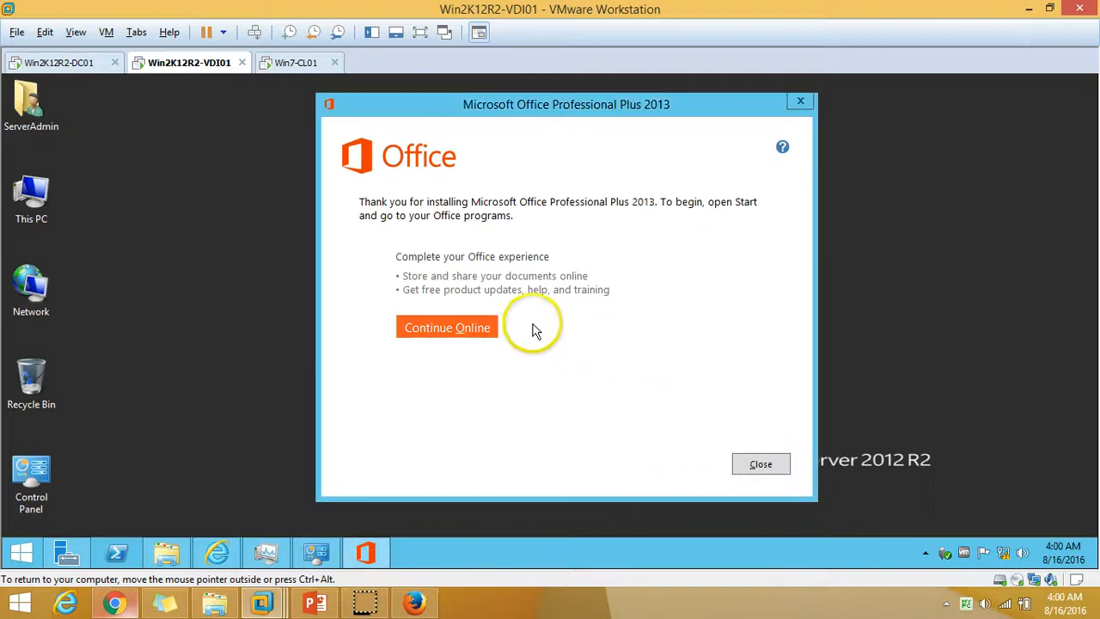
left_click(761, 465)
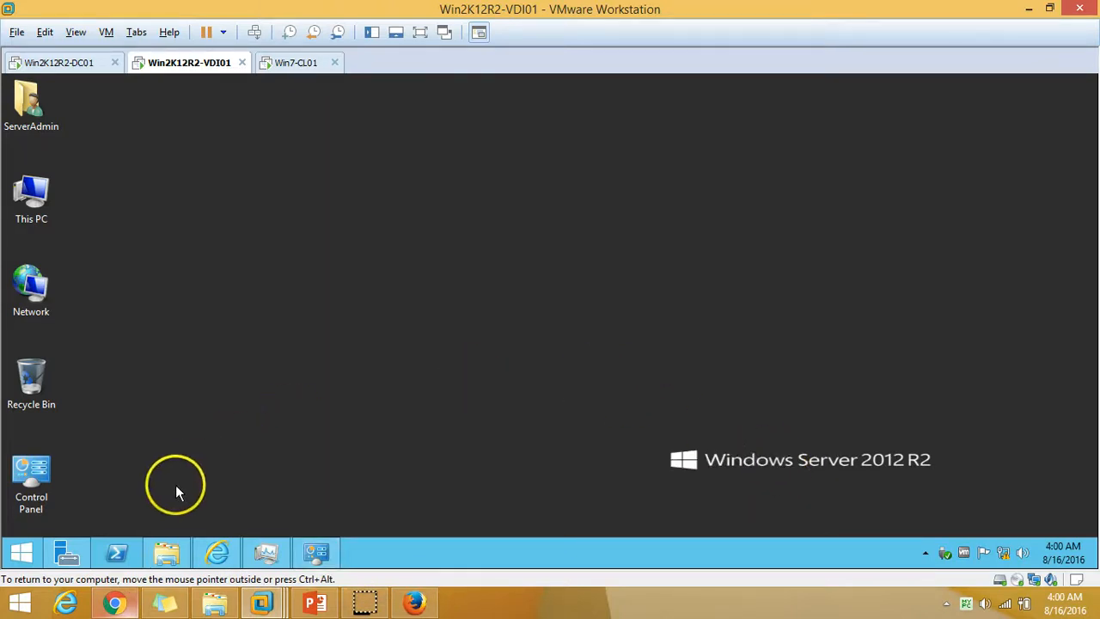
Open Word 2013 with a blank document, accept the recommended update settings, then close Word.
left_click(33, 555)
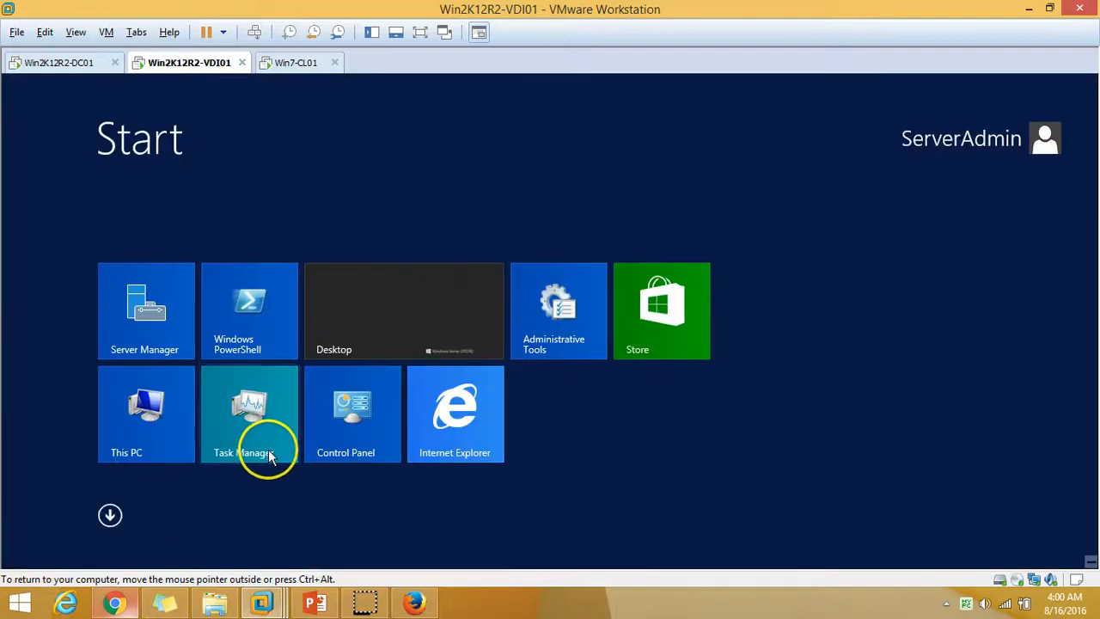
left_click(116, 514)
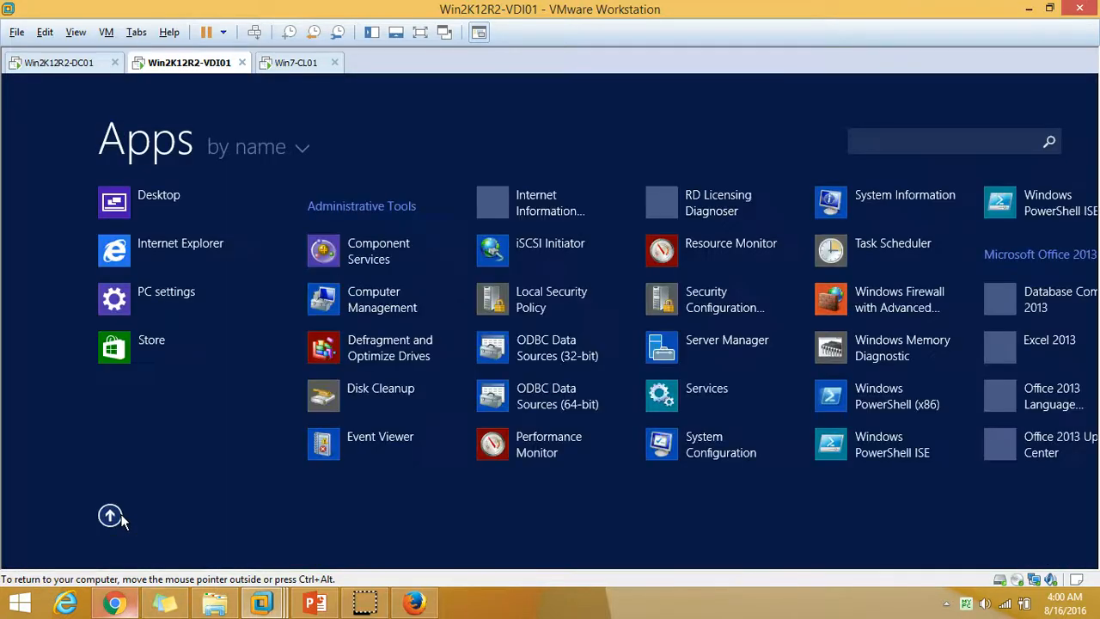
type("word")
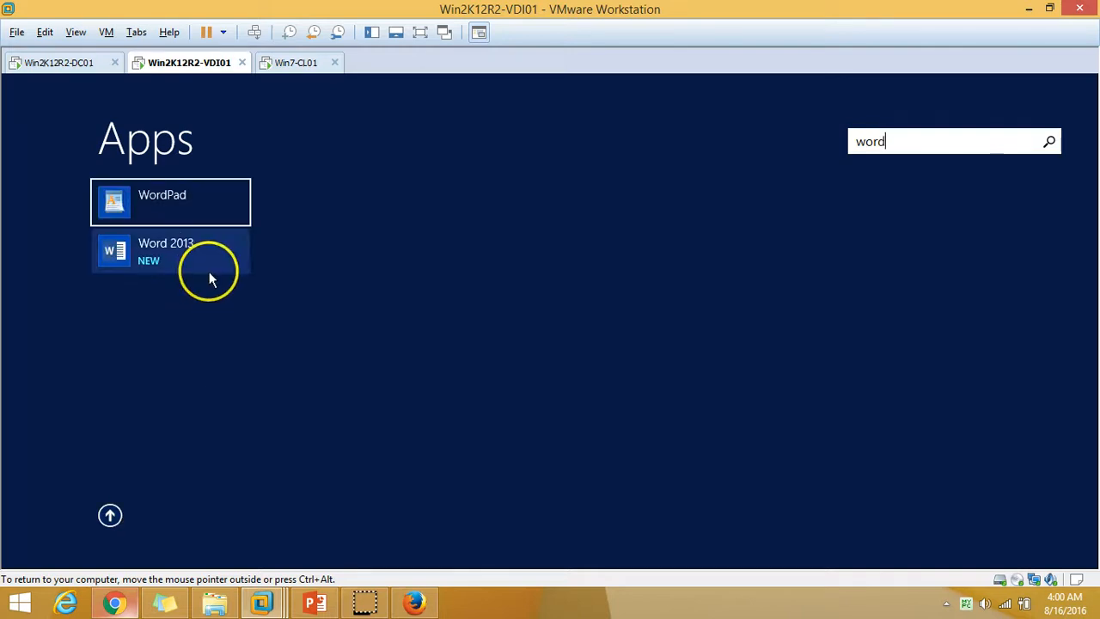
left_click(196, 253)
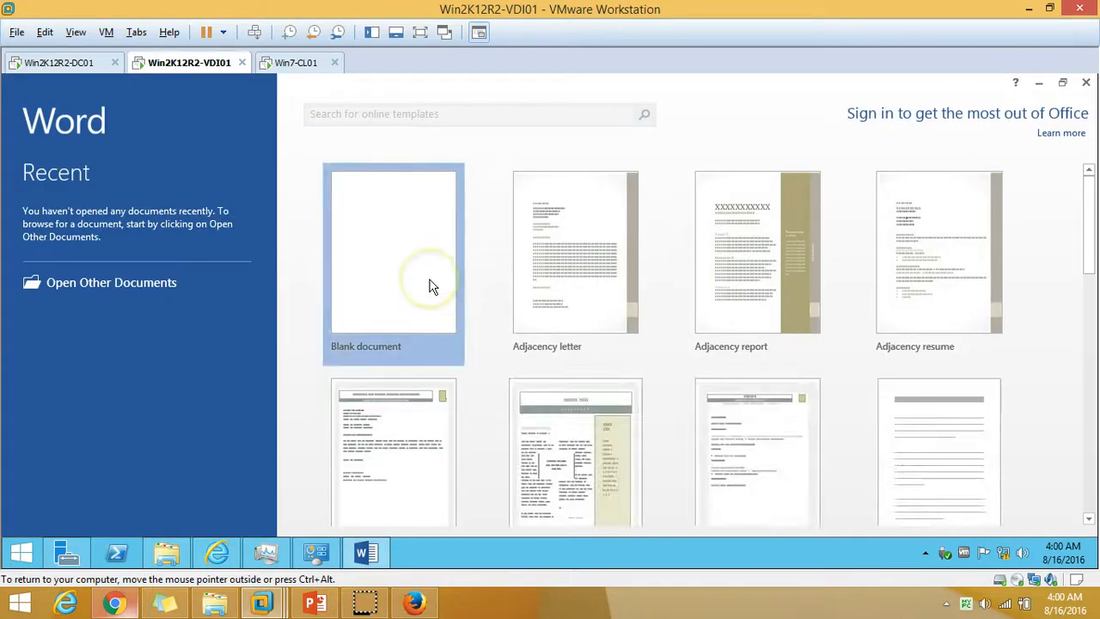
left_click(432, 286)
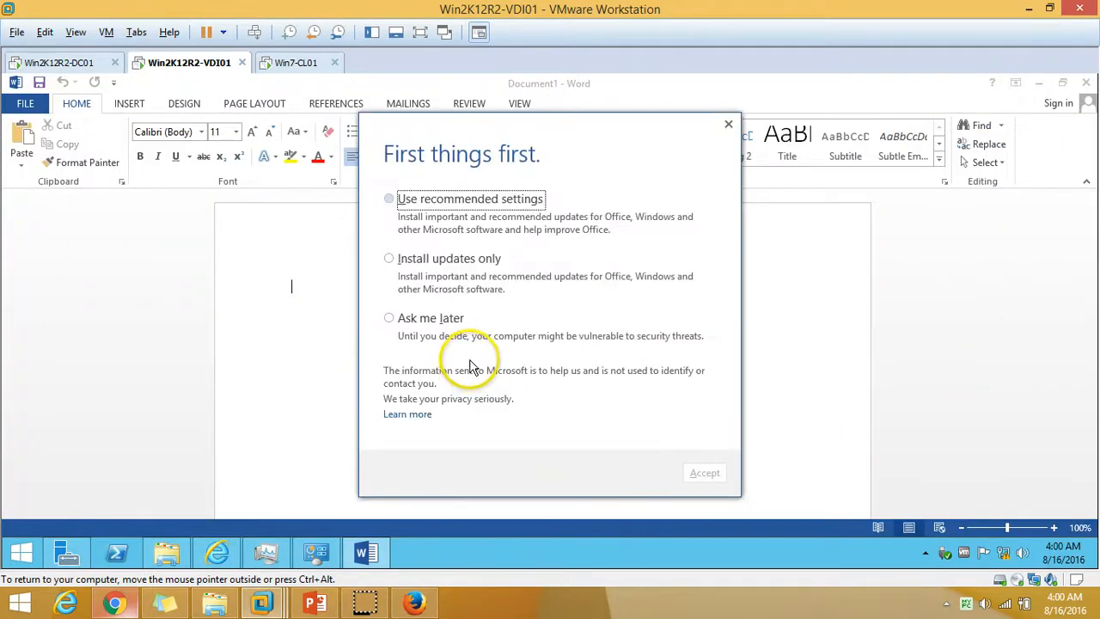
left_click(404, 199)
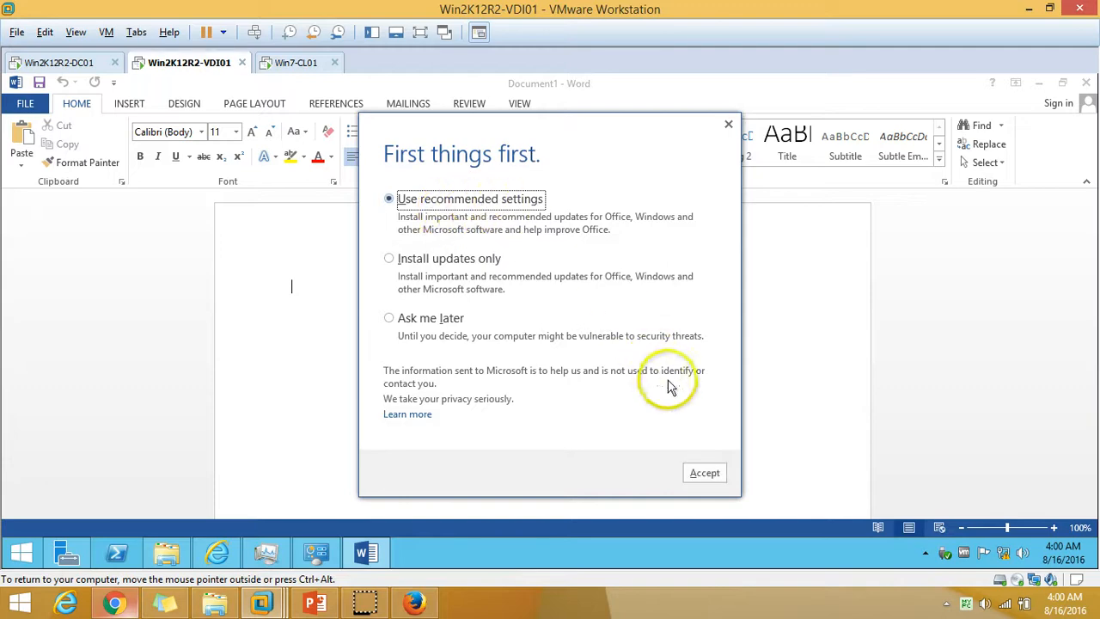
left_click(713, 476)
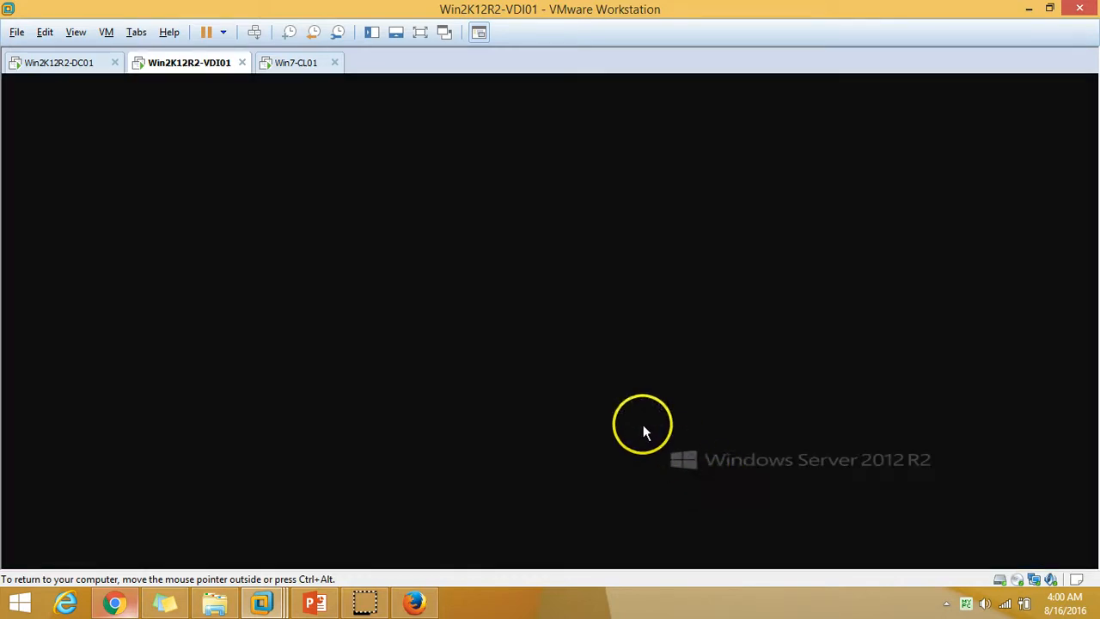
left_click(640, 346)
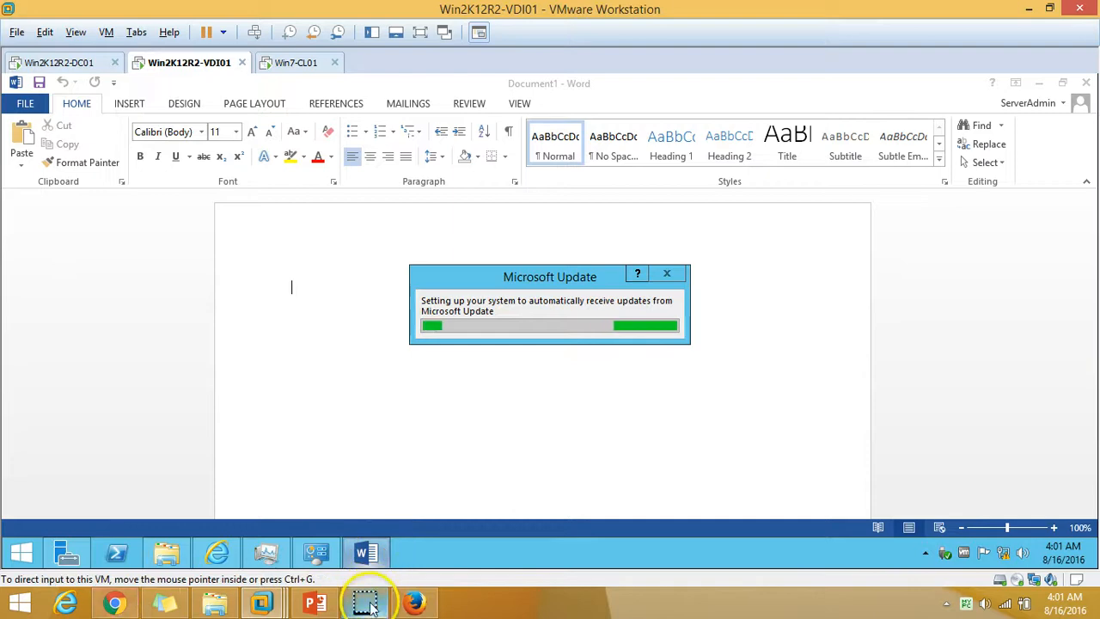
left_click(897, 113)
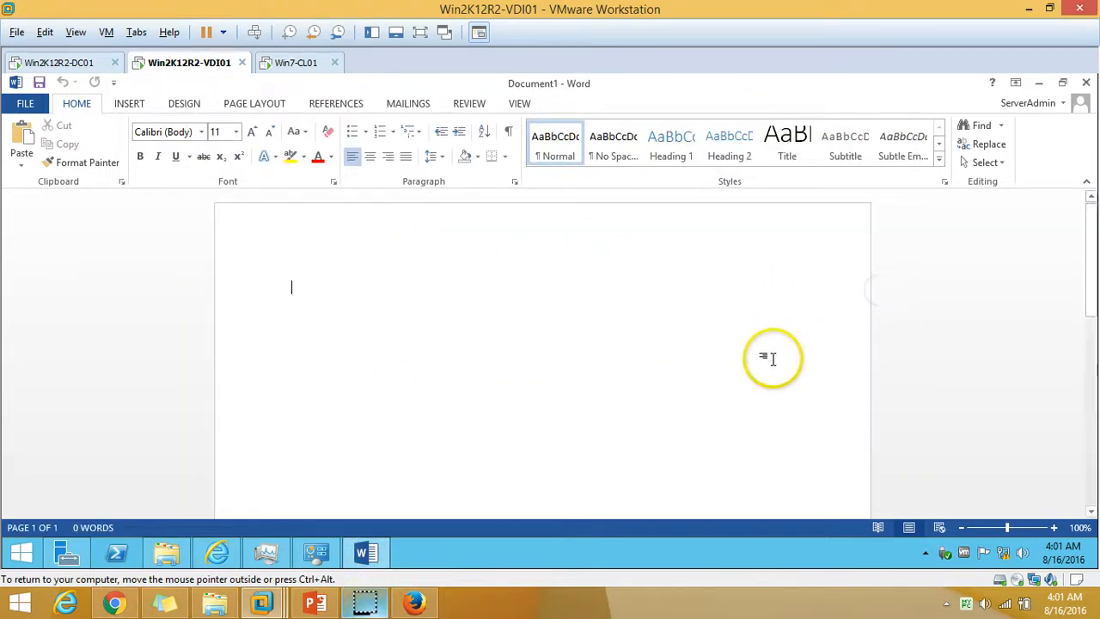
left_click(1087, 82)
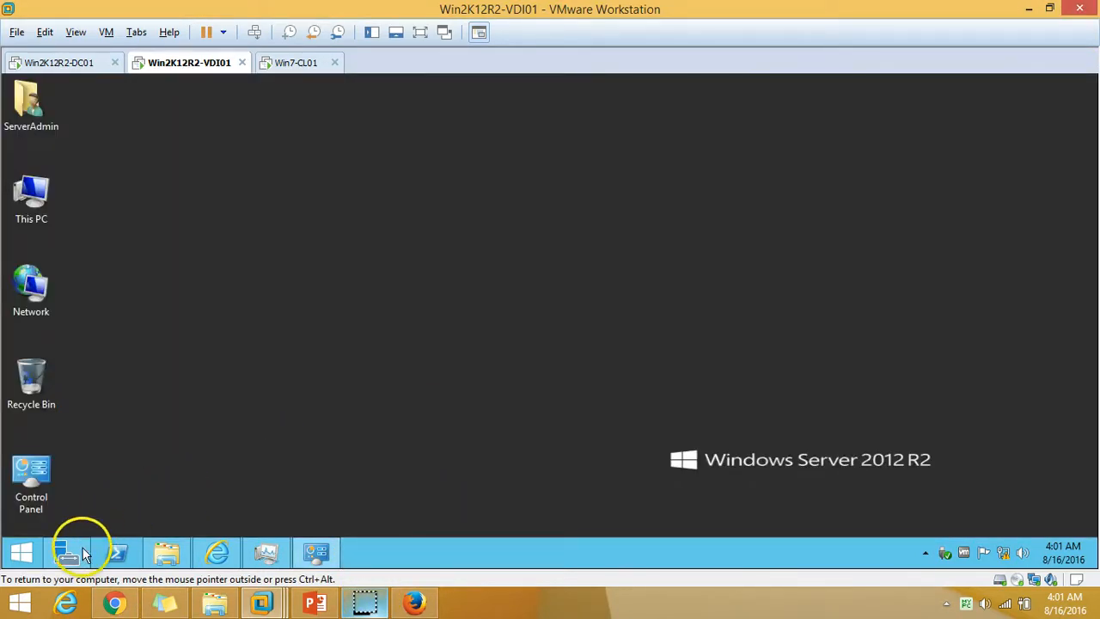
From Server Manager's RemoteApp Programs tasks, start the Publish RemoteApp Programs wizard and maximize it.
left_click(84, 554)
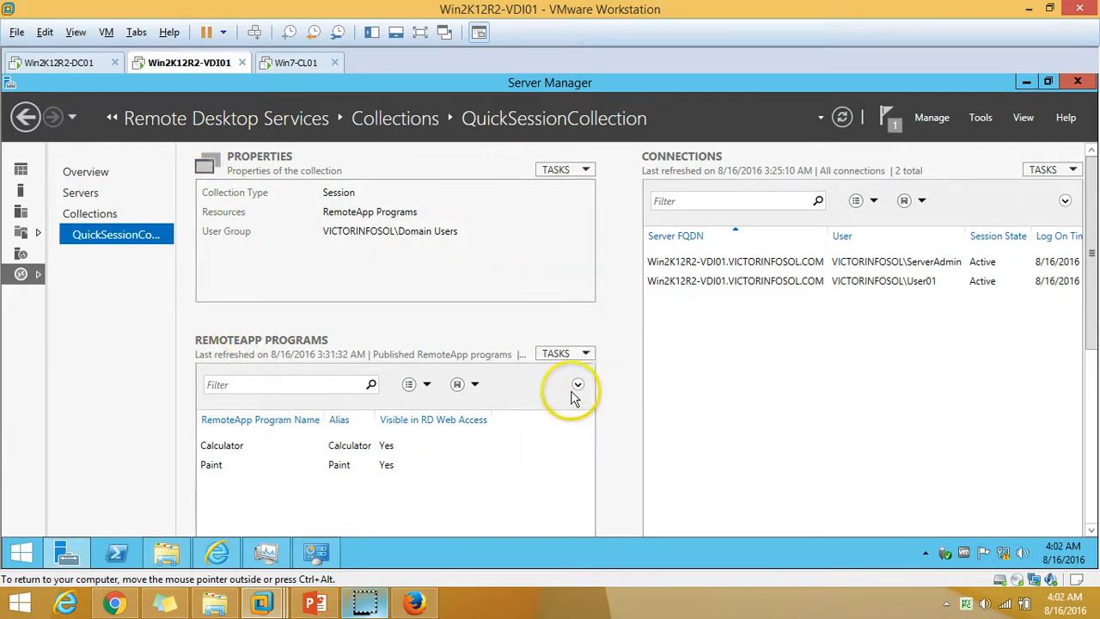
left_click(584, 354)
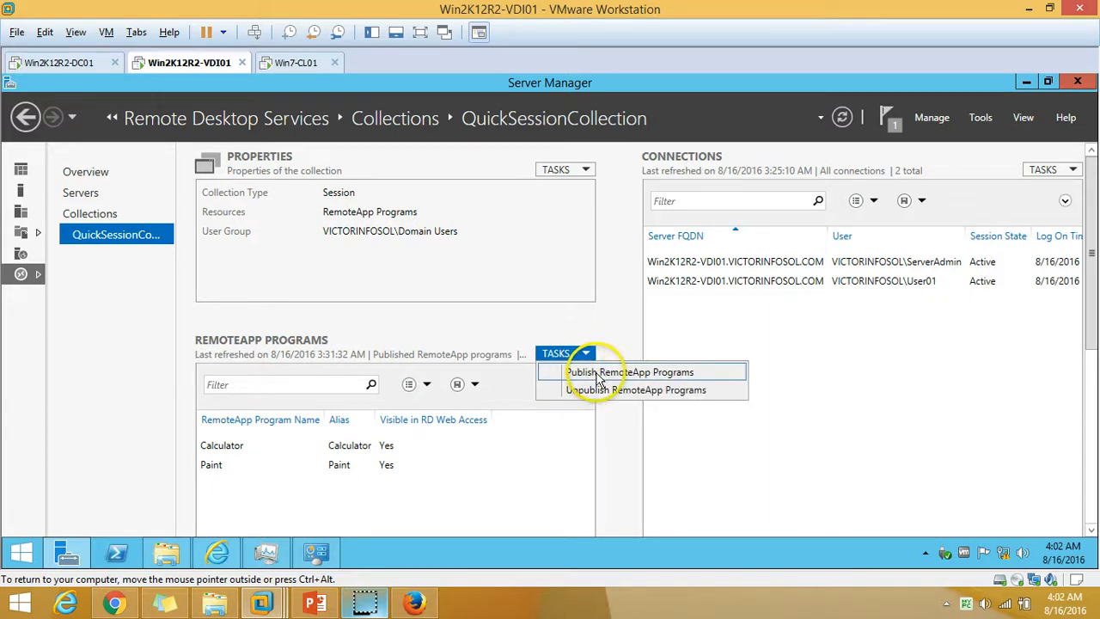
left_click(599, 373)
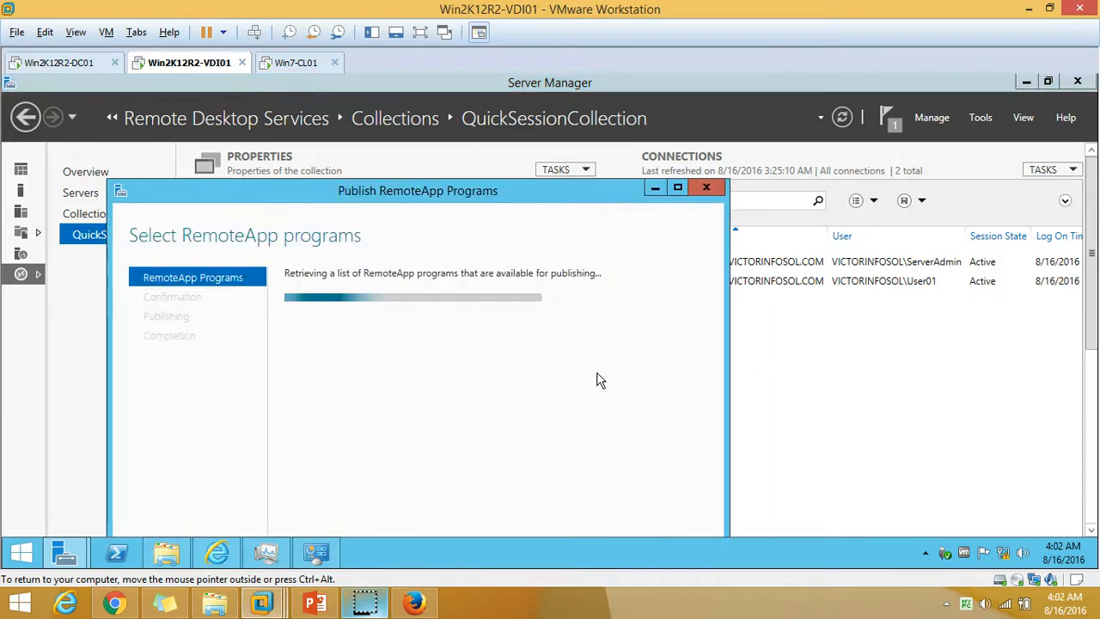
left_click_drag(515, 190, 894, 102)
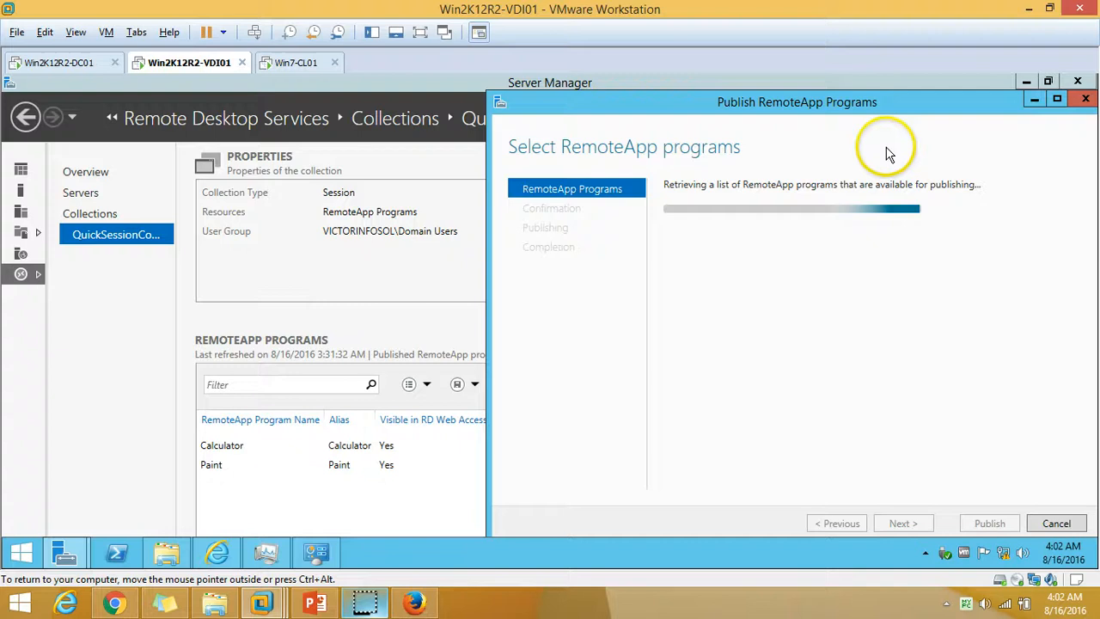
left_click(1057, 101)
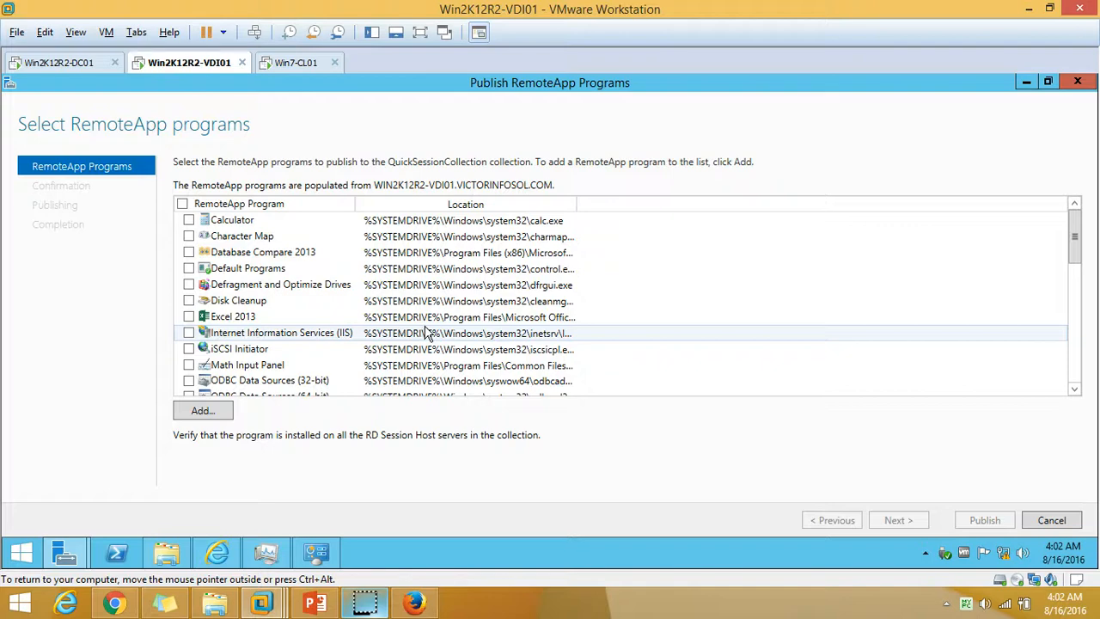
Select Excel 2013, PowerPoint 2013 and Word 2013, review their locations on the confirmation page, and publish them.
left_click(189, 317)
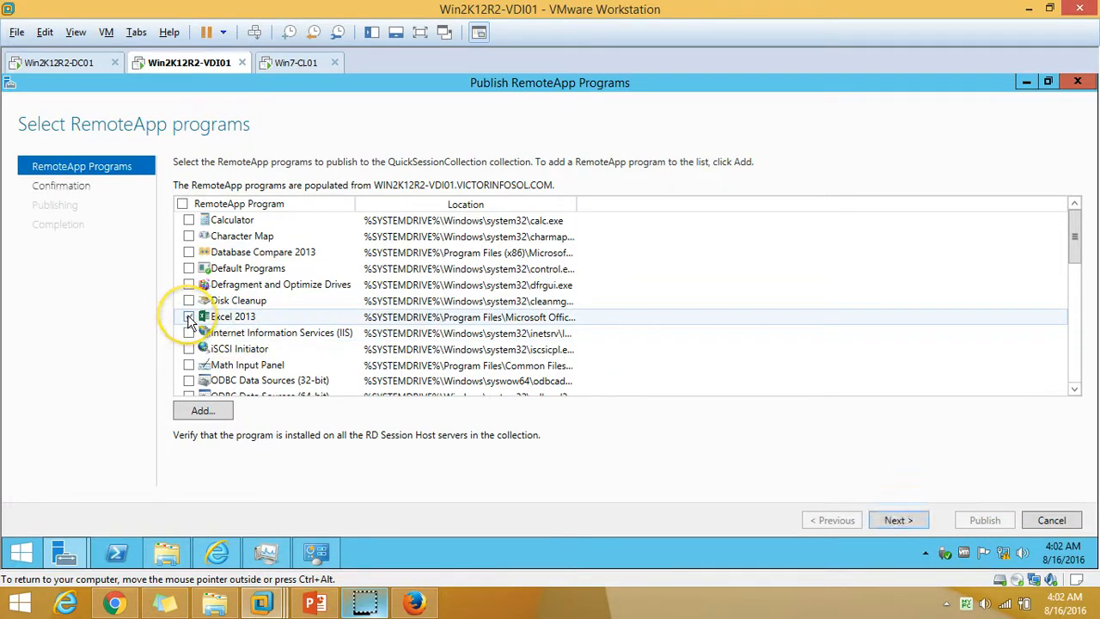
scroll(215, 318, "down", 3)
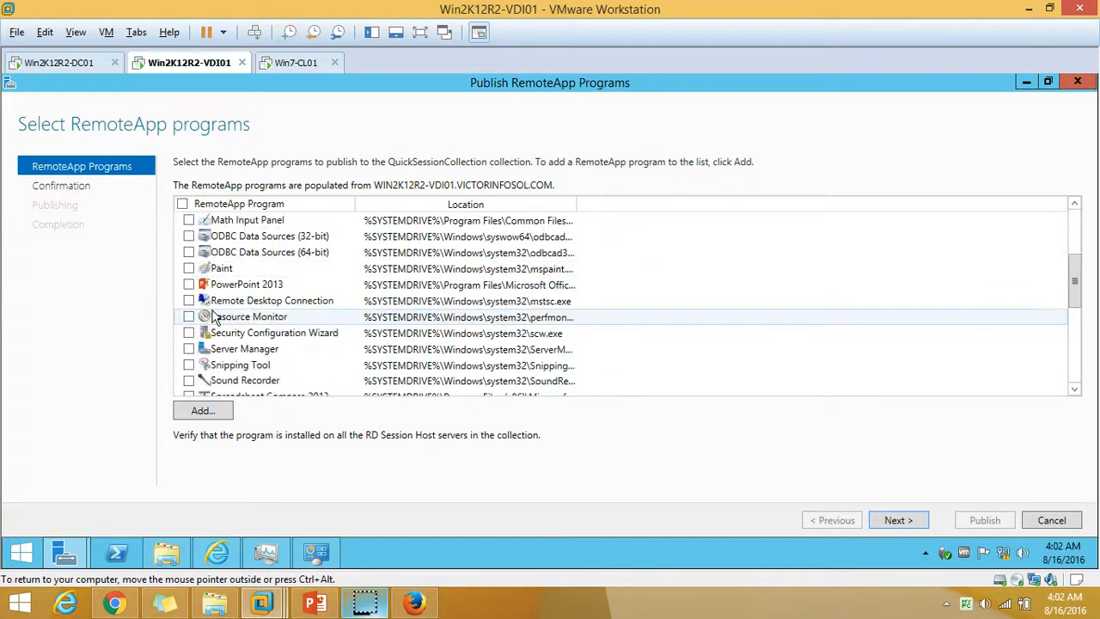
left_click(190, 285)
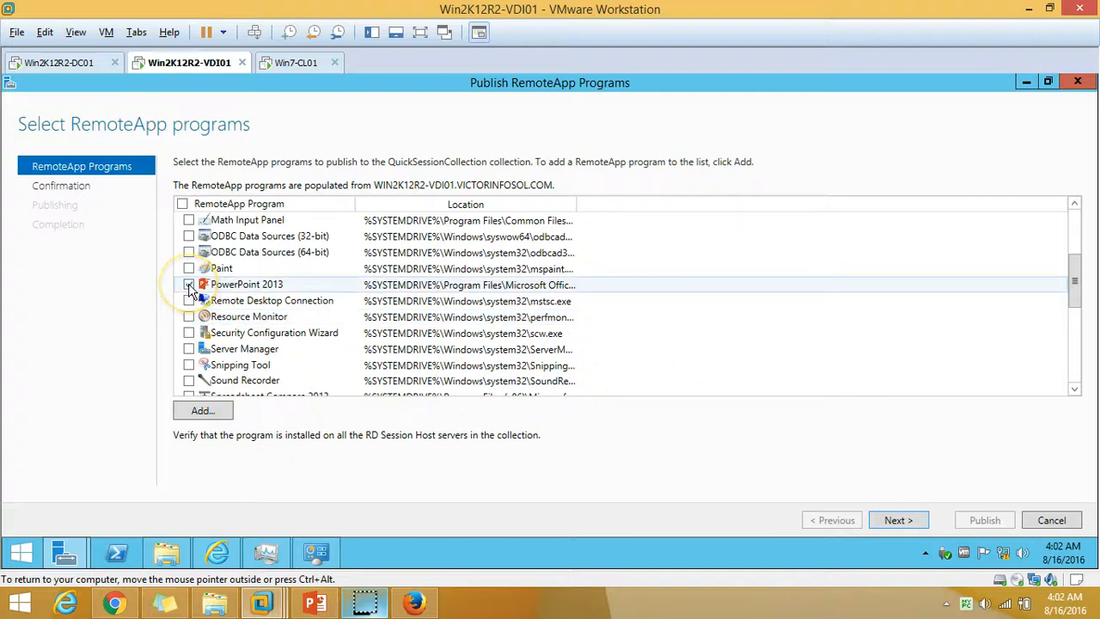
scroll(184, 287, "down", 4)
scroll(189, 352, "down", 1)
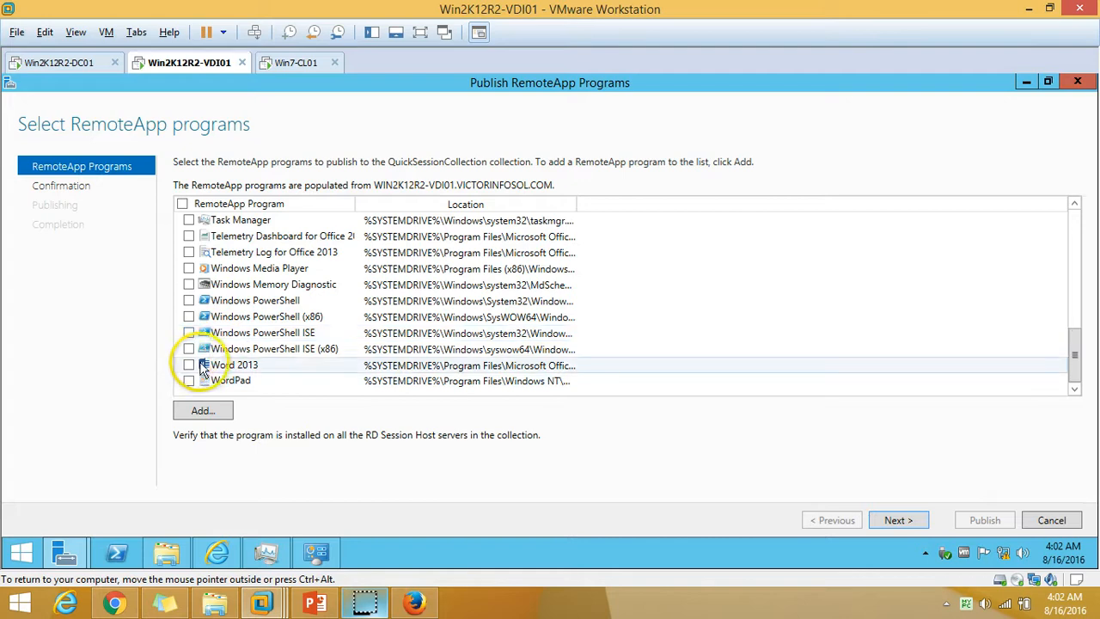
left_click(190, 366)
left_click(899, 521)
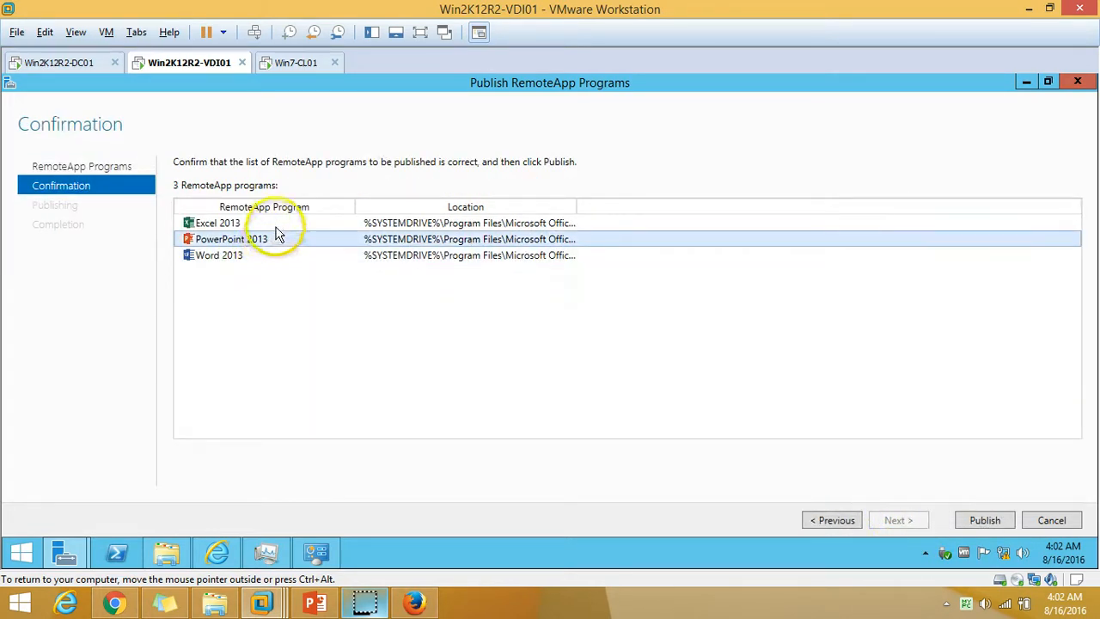
left_click(277, 225)
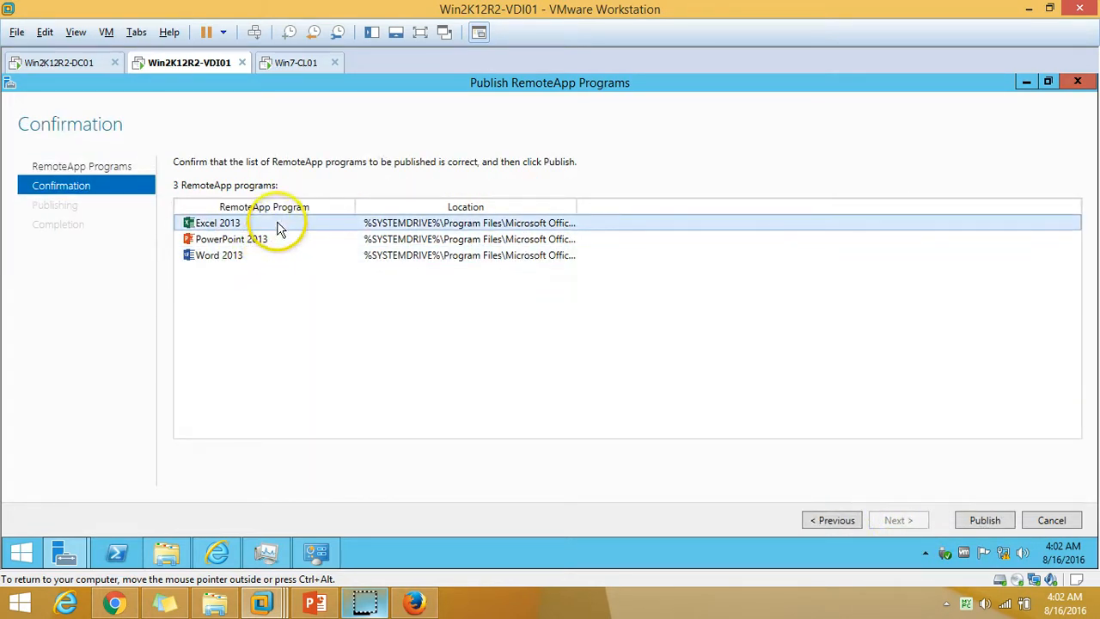
double_click(575, 208)
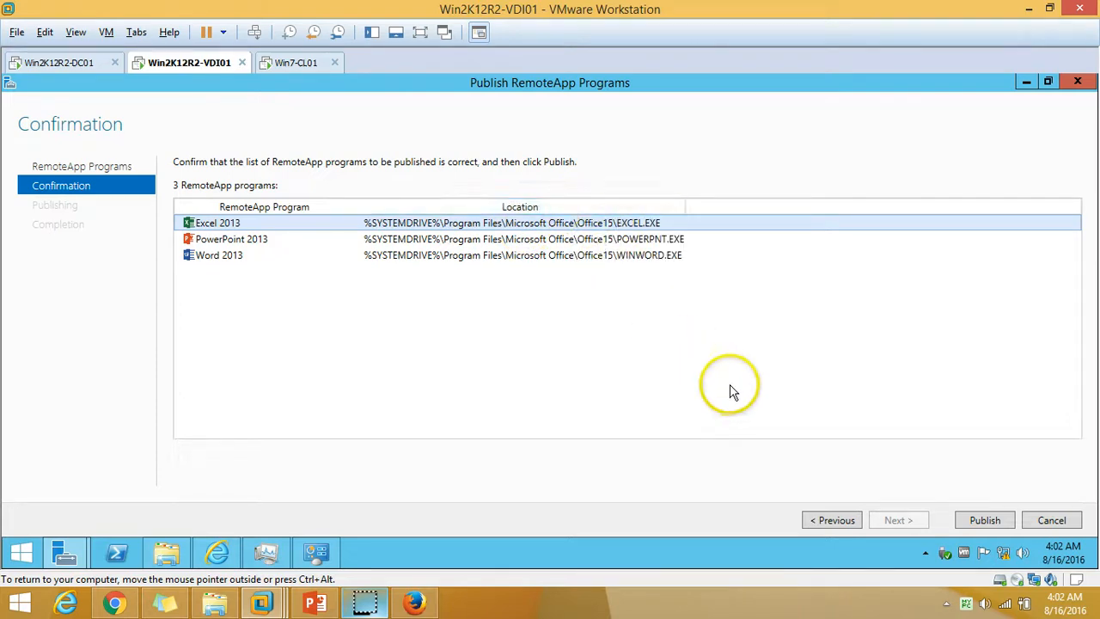
left_click(985, 520)
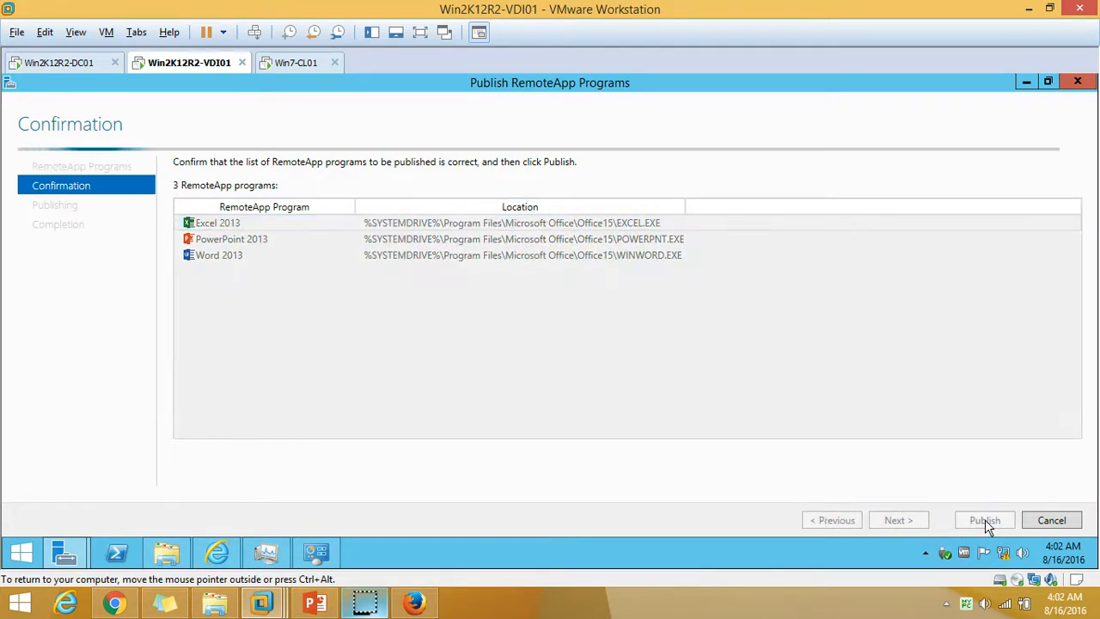
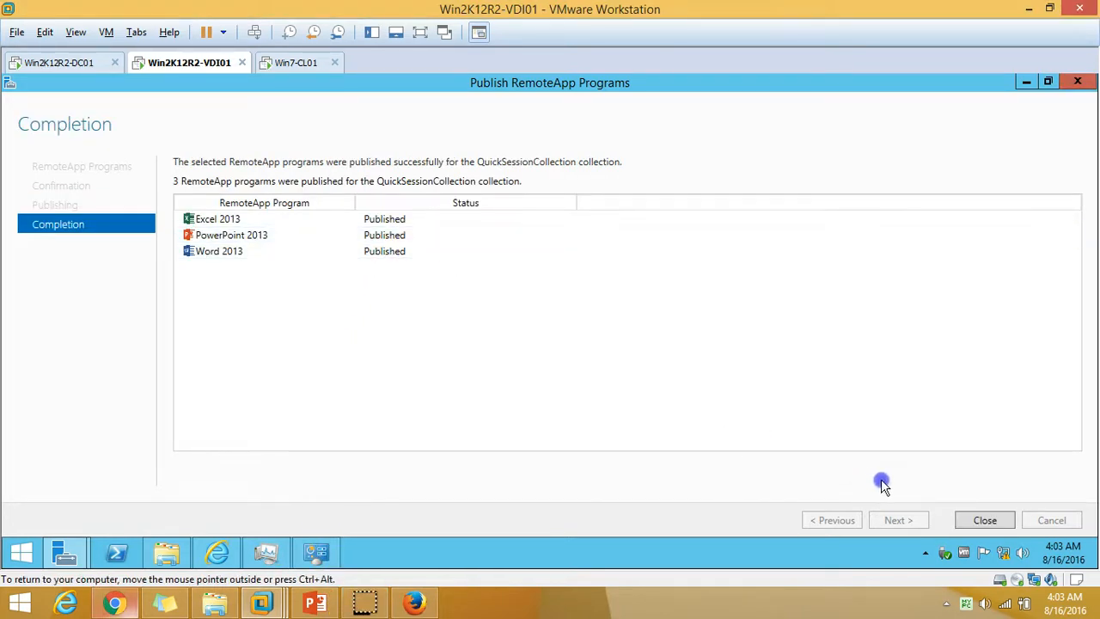
Close the wizard, check Calculator, Excel, PowerPoint and Word 2013 in the RemoteApp list, then switch to Win7-CL01.
left_click(985, 520)
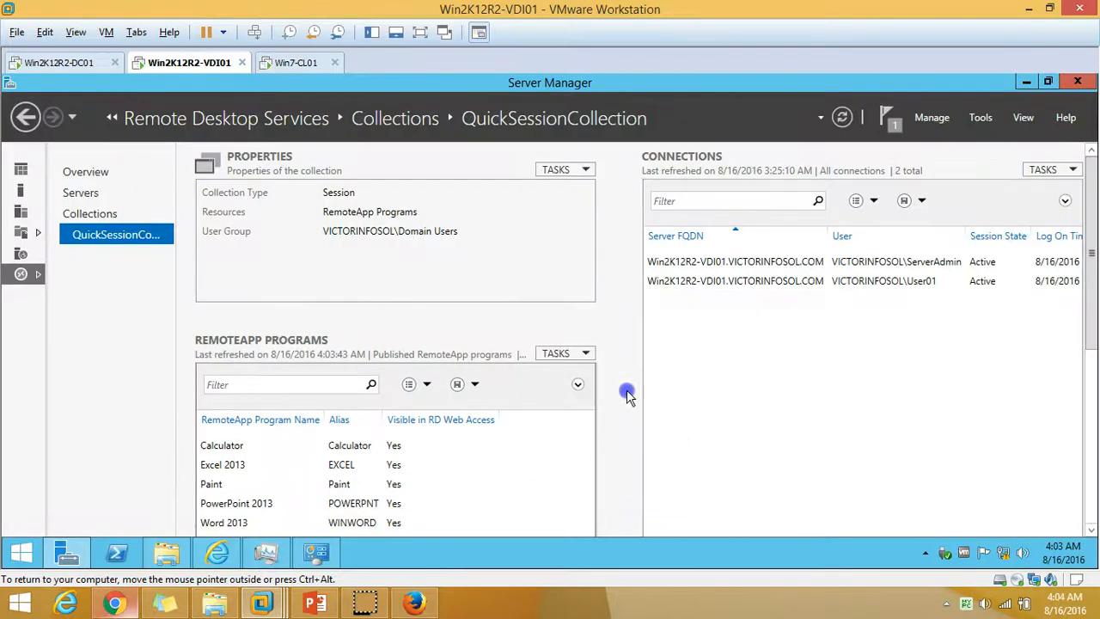
left_click_drag(1090, 284, 1089, 306)
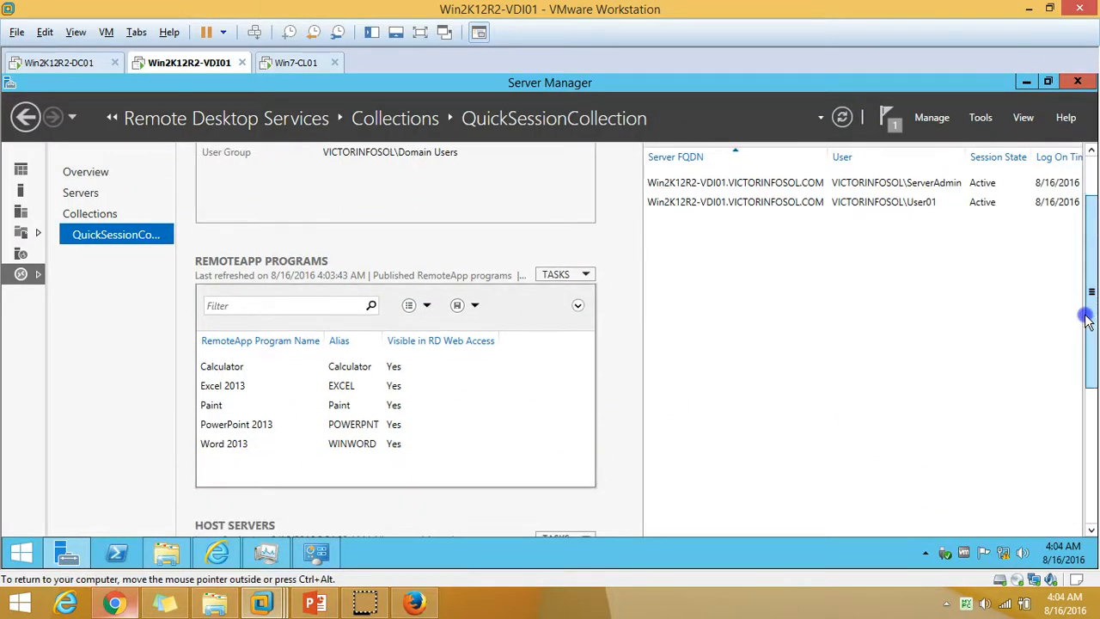
left_click(447, 367)
left_click(241, 388)
left_click(211, 424)
left_click(233, 444)
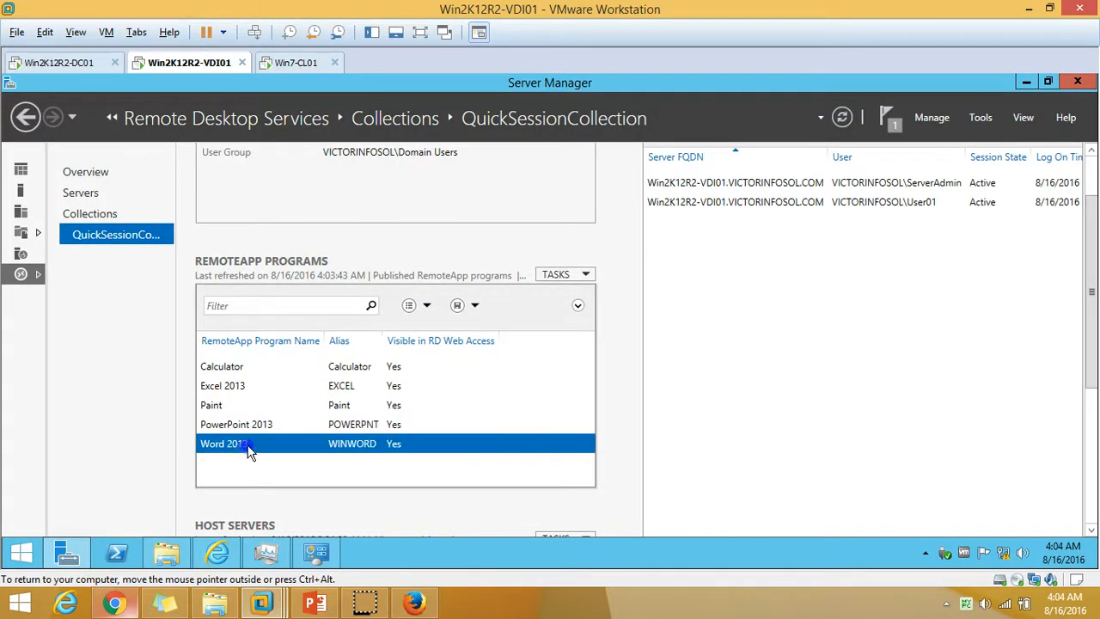
left_click(298, 63)
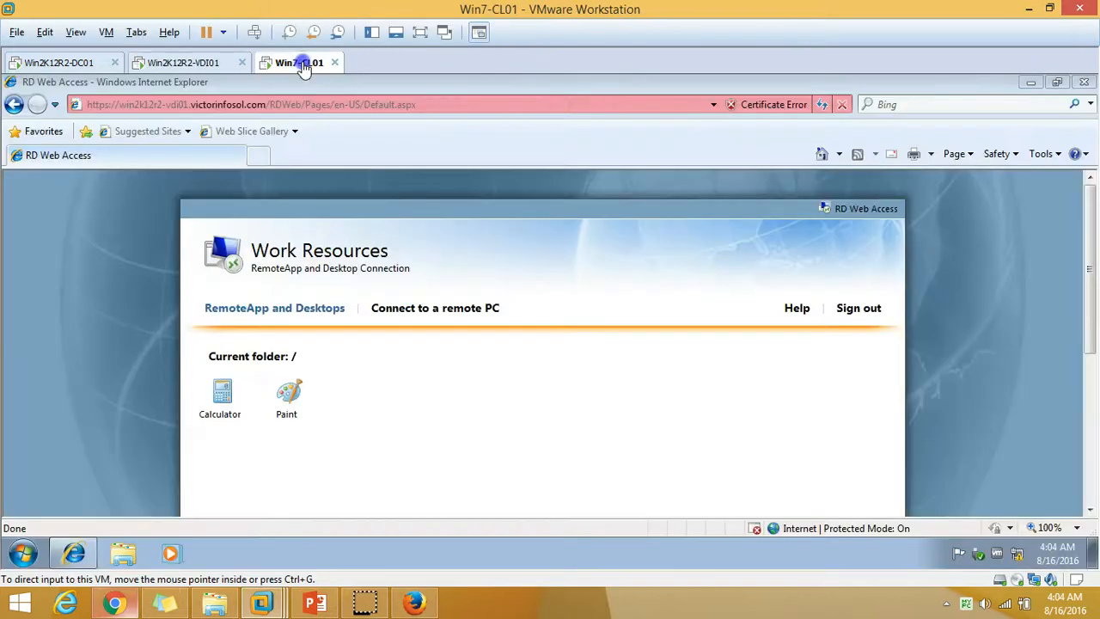
Refresh RD Web Access to show the new apps and launch Word 2013, accepting the connection.
left_click(822, 104)
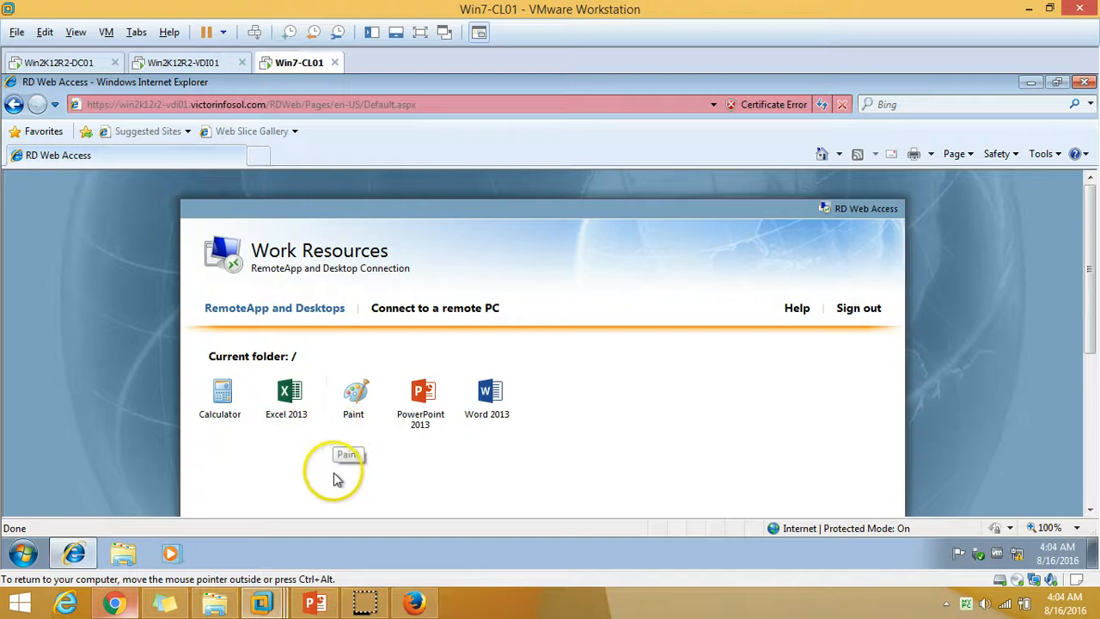
left_click(497, 401)
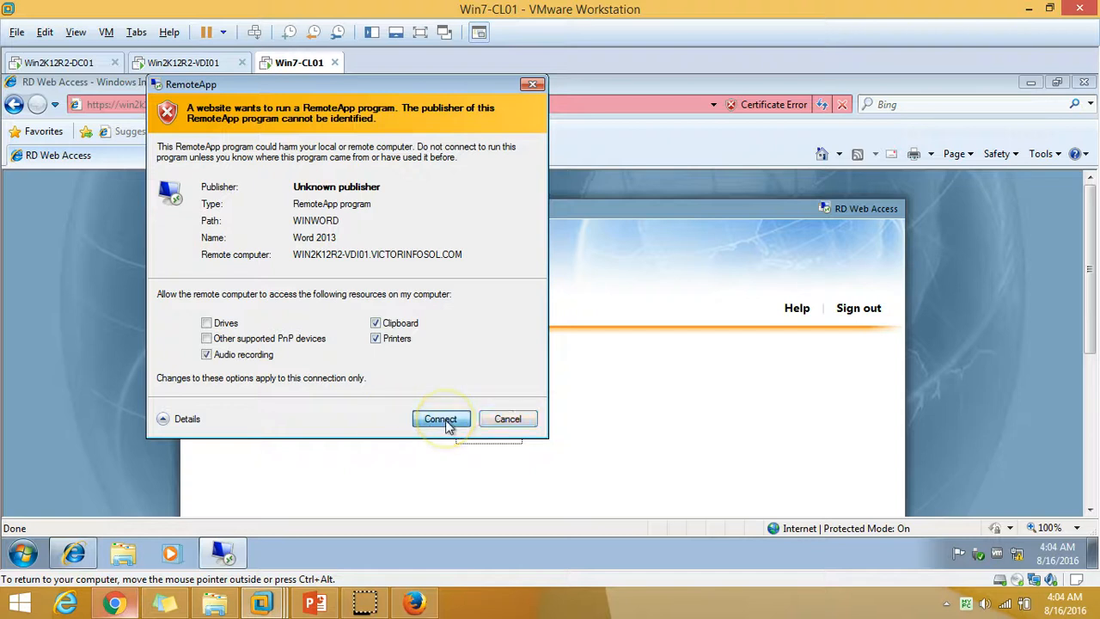
left_click(442, 420)
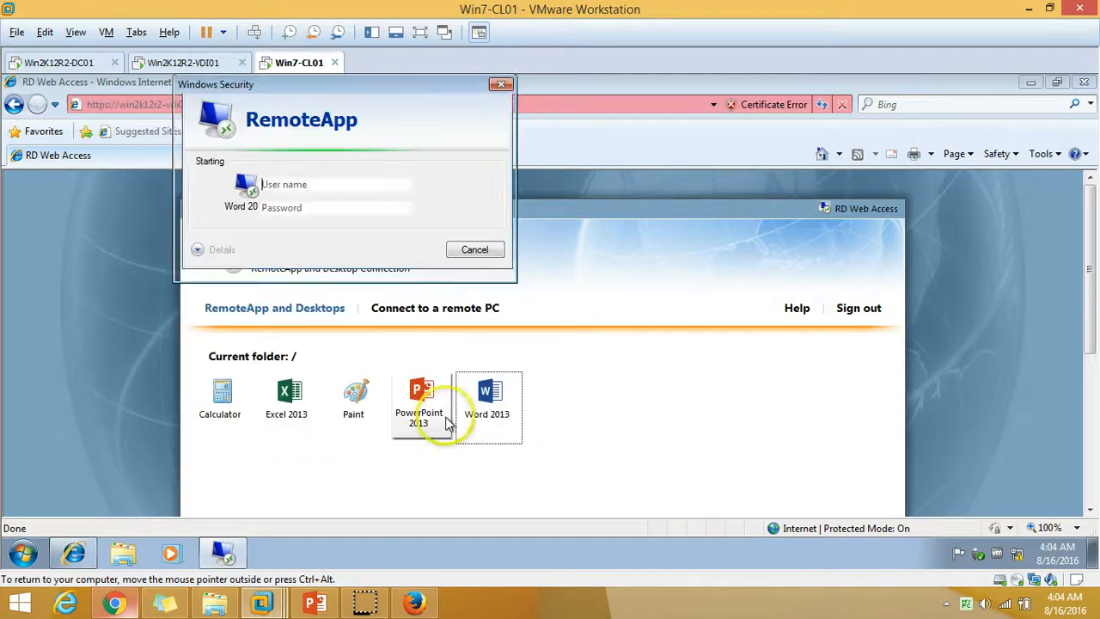
Enter the domain user name and password in Windows Security and submit them.
left_click(333, 184)
type("V")
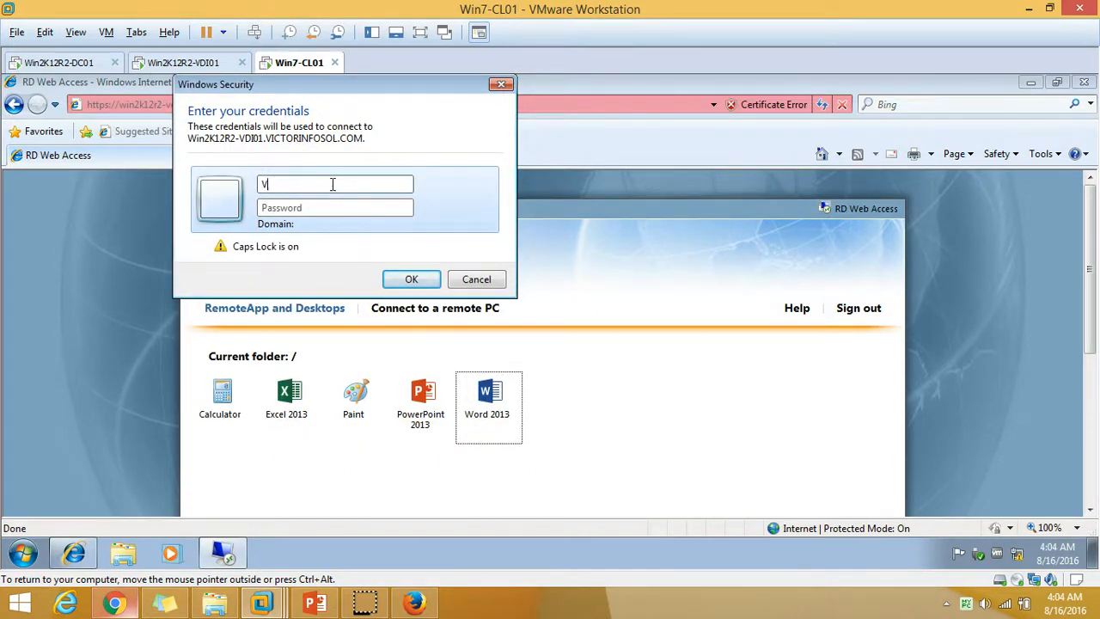
key("Caps_Lock")
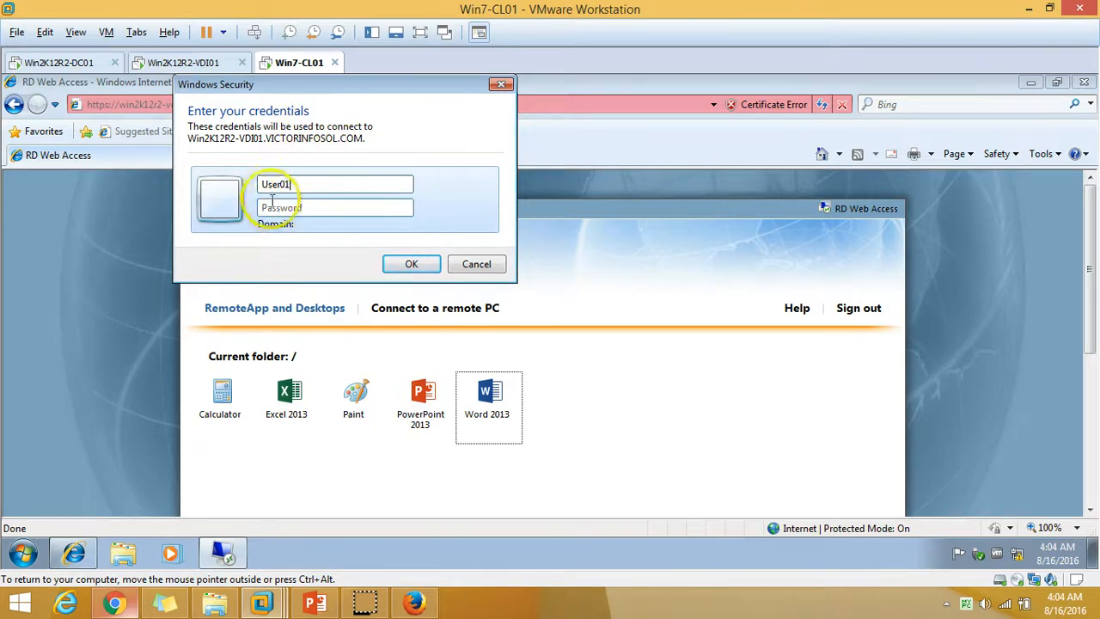
key("Caps_Lock")
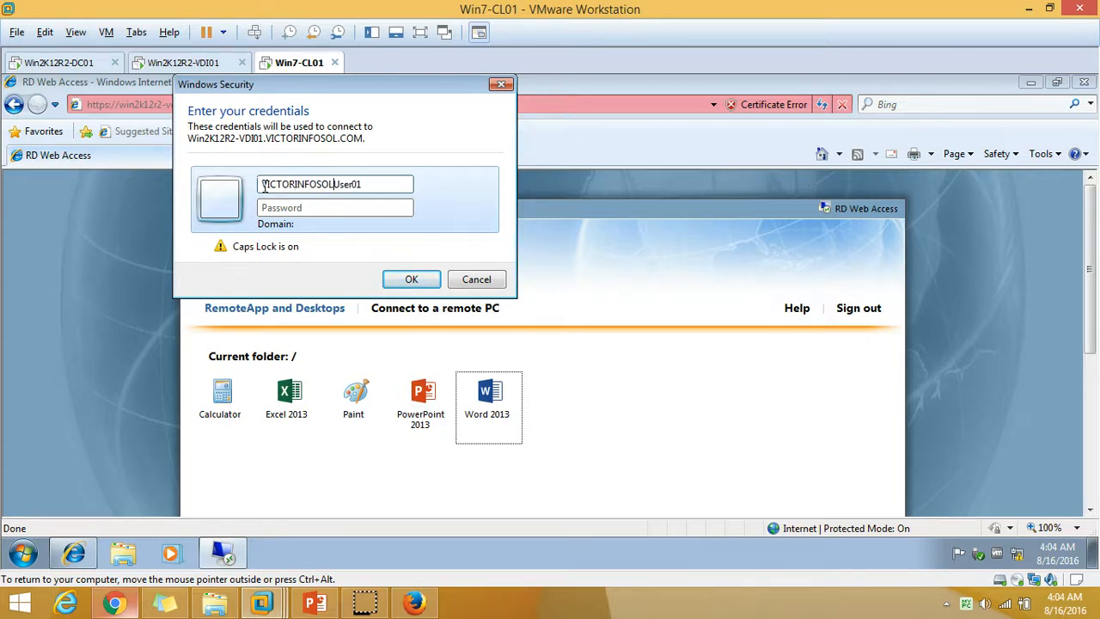
left_click(336, 184)
type("\\")
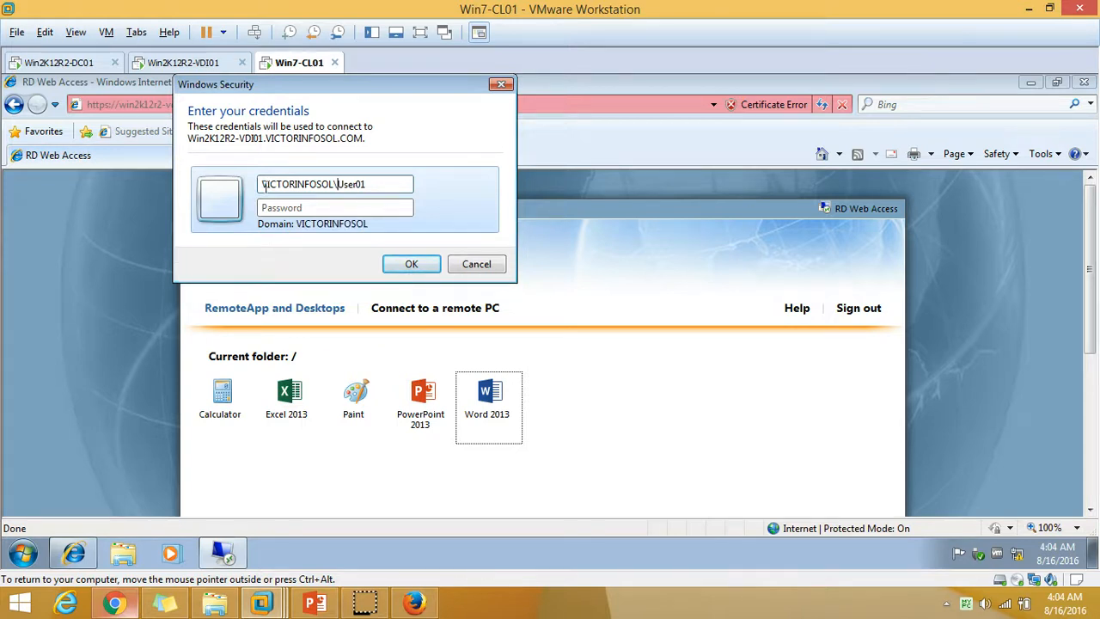
left_click(281, 212)
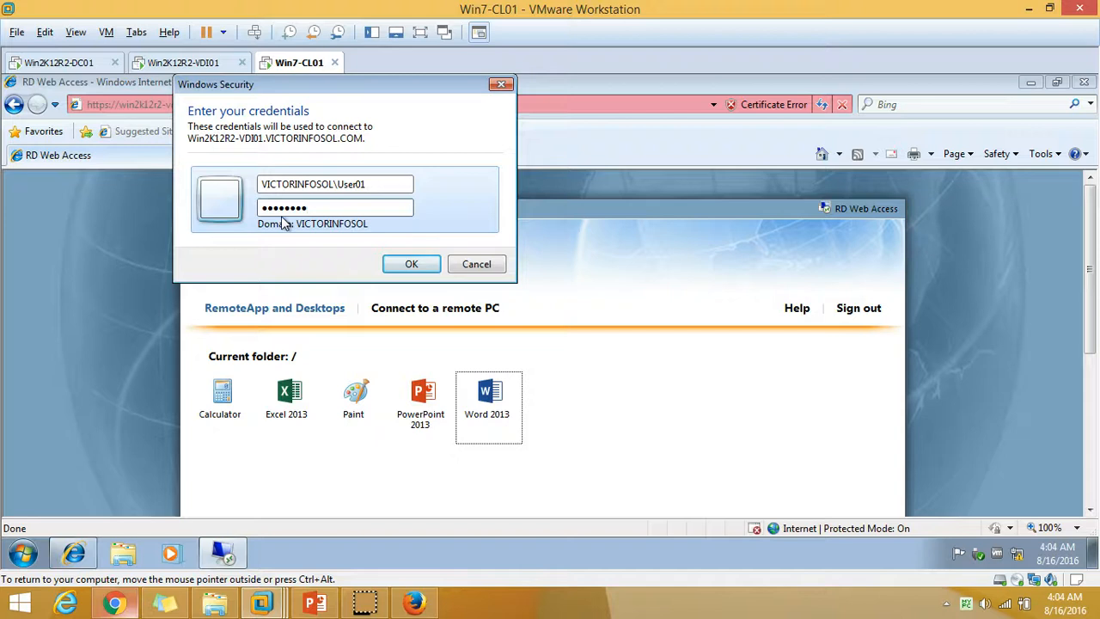
left_click(397, 260)
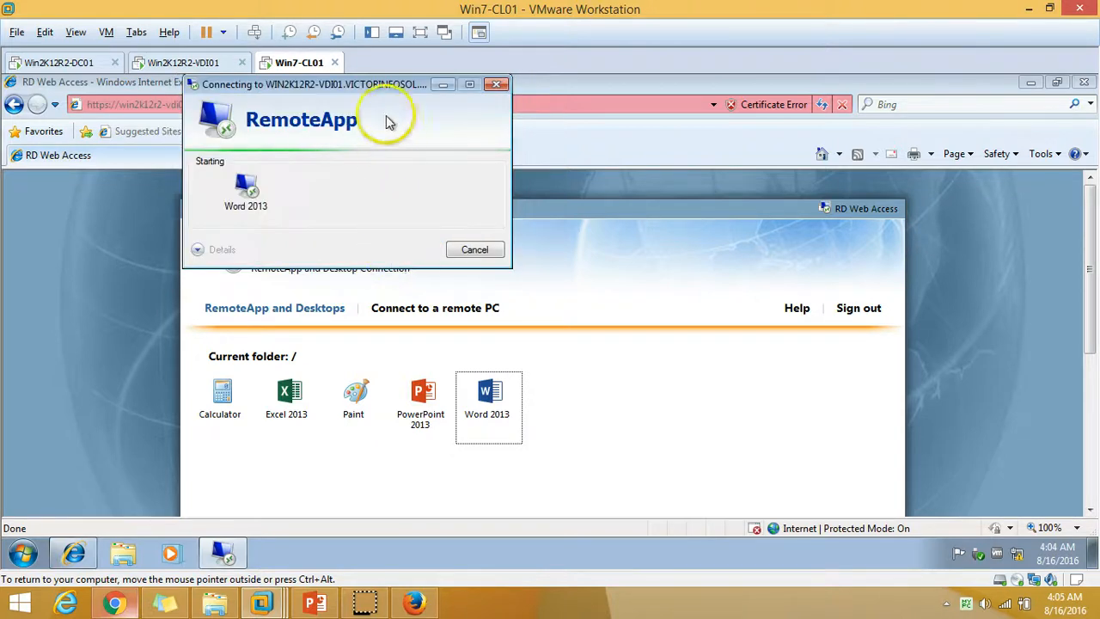
Move the Connecting window aside, minimize the browser, and refresh the desktop twice.
left_click_drag(361, 86, 510, 189)
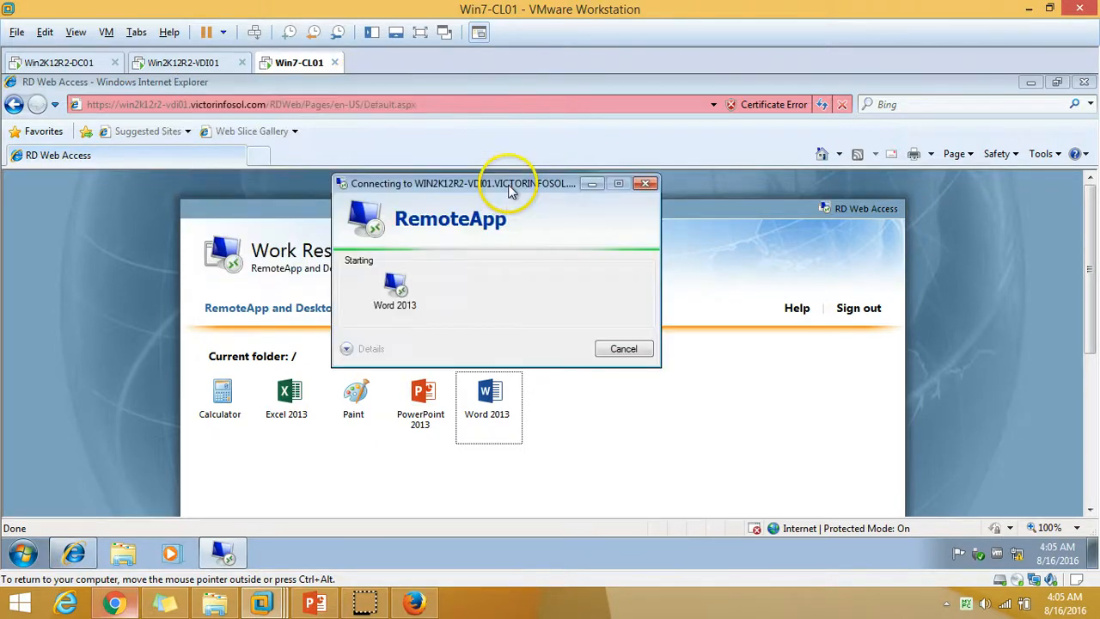
left_click(1035, 84)
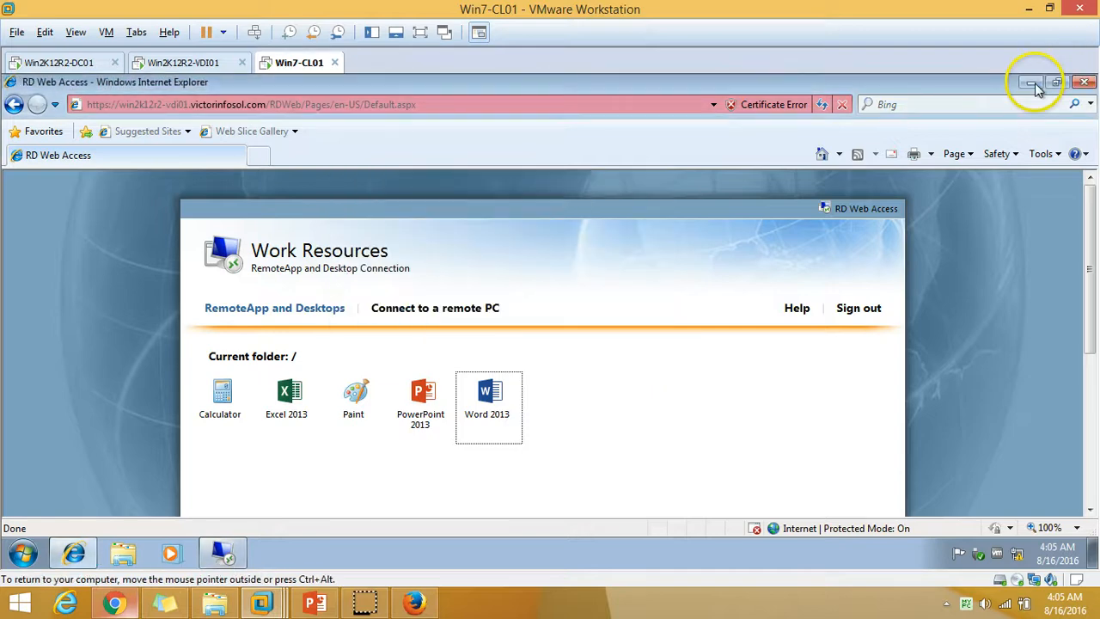
left_click(1035, 83)
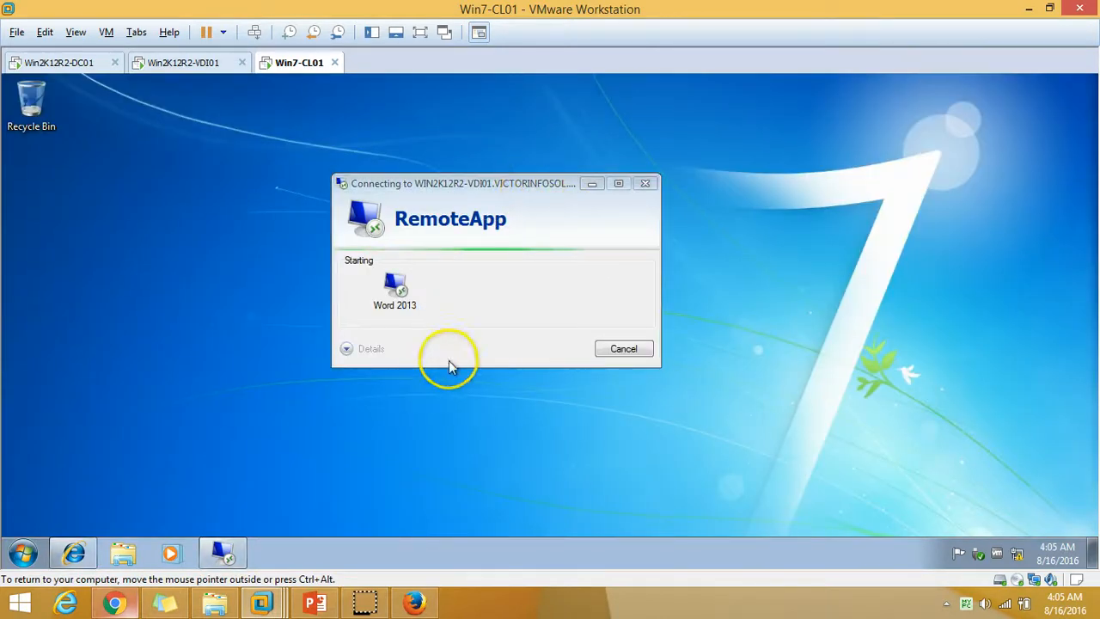
right_click(213, 259)
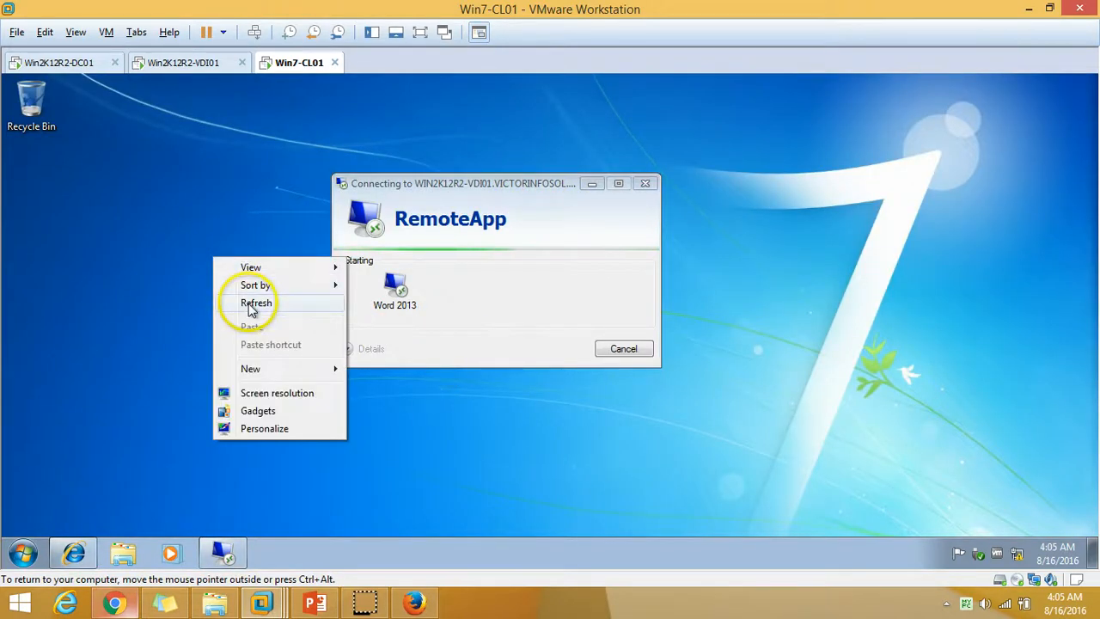
left_click(251, 305)
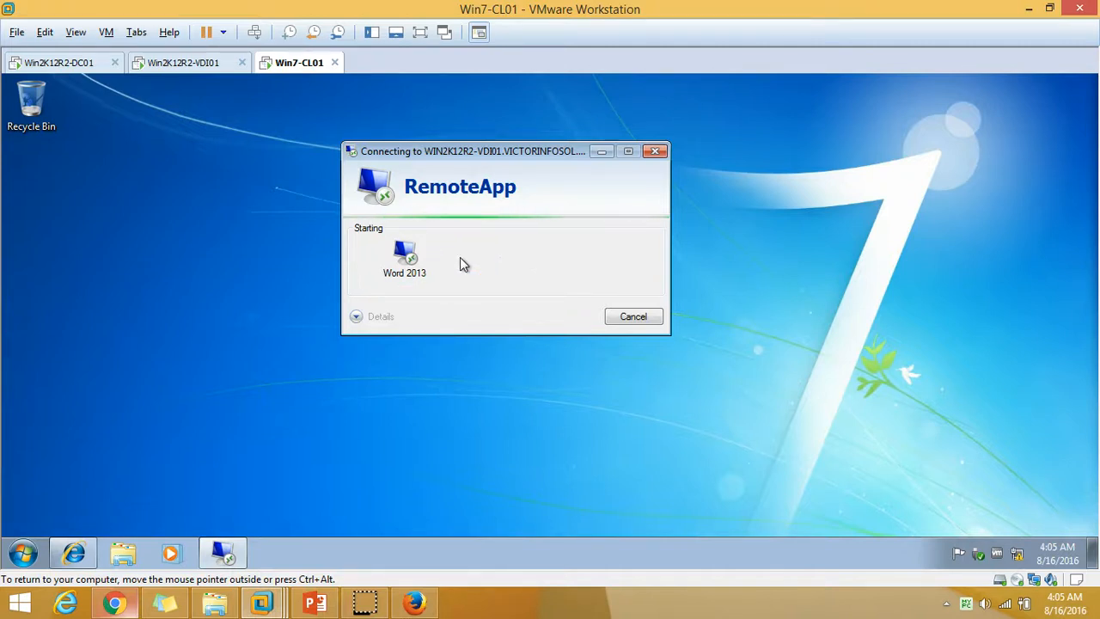
right_click(218, 214)
left_click(262, 261)
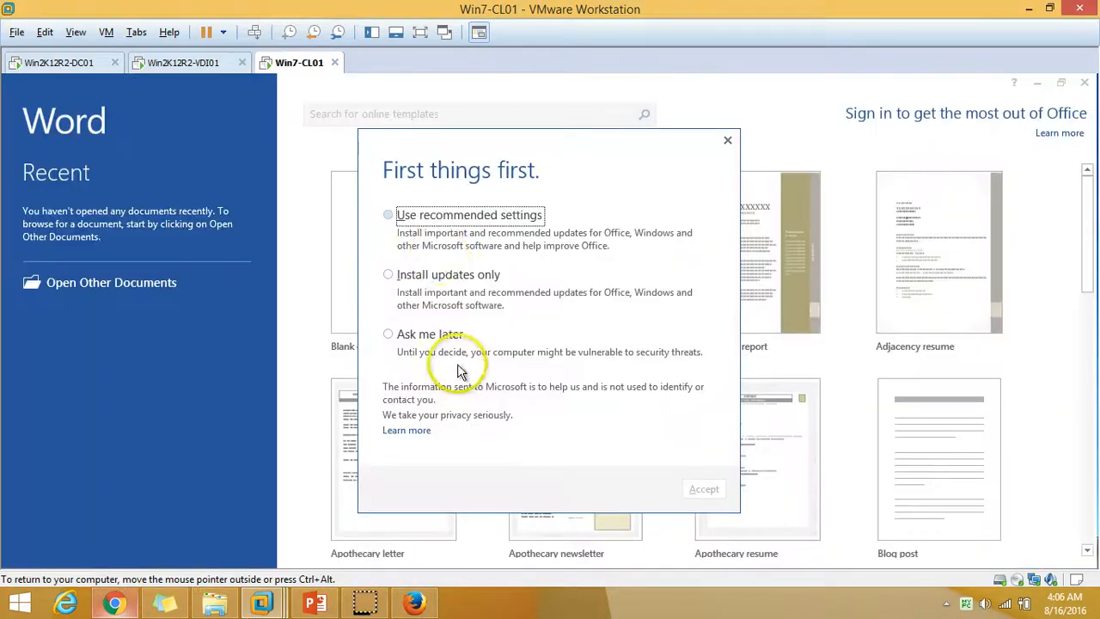
Accept Word's recommended Office update settings and move the RemoteApp window across the desktop.
left_click(404, 215)
left_click(705, 489)
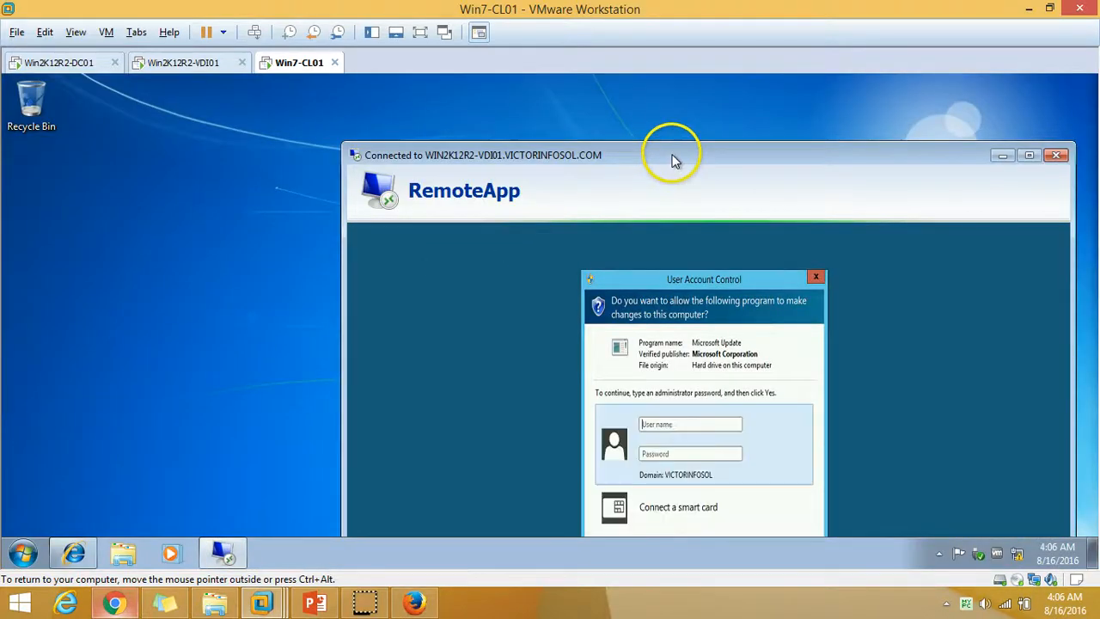
left_click_drag(670, 160, 842, 314)
left_click_drag(922, 348, 710, 139)
Disconnect the stuck RemoteApp session and relaunch Word 2013 from RD Web Access.
left_click(872, 139)
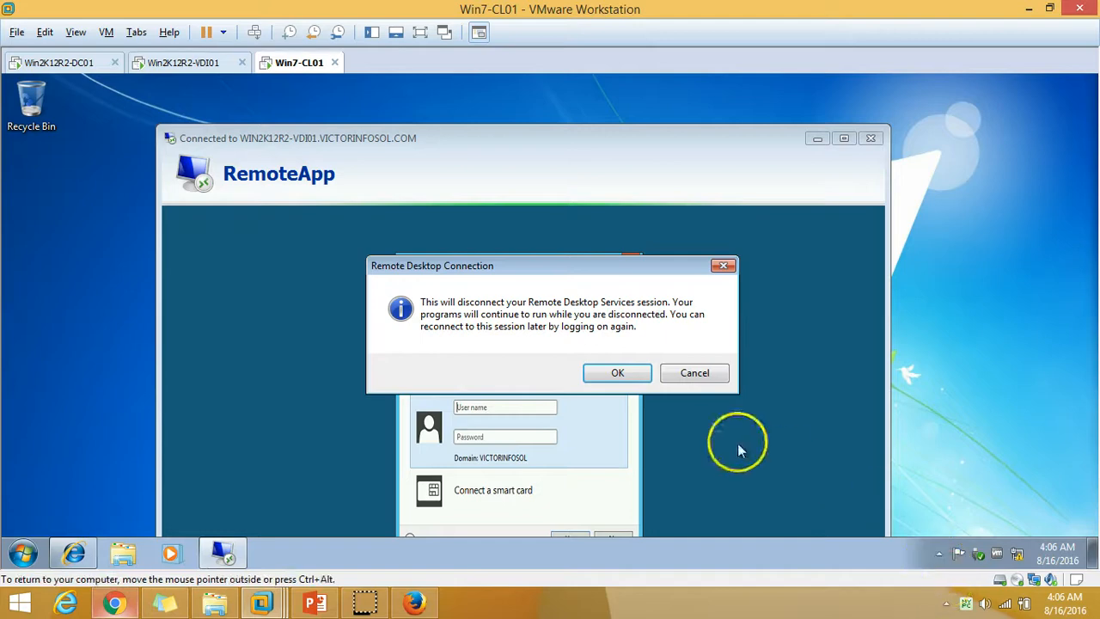
left_click(611, 375)
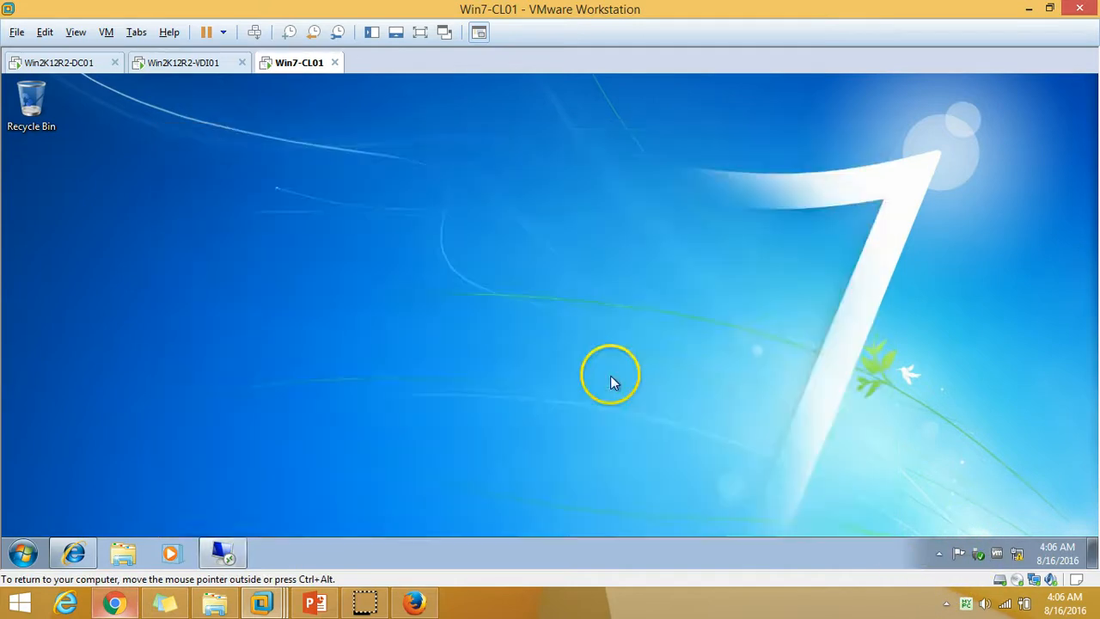
left_click(73, 552)
left_click(484, 415)
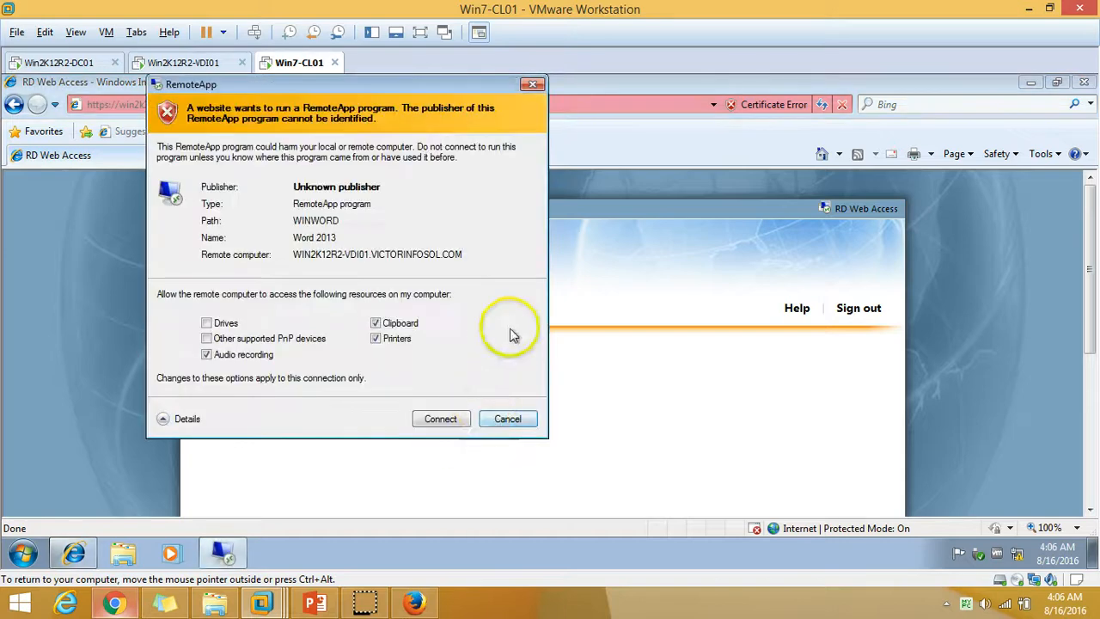
Allow the connection, sign in with the domain user's credentials, and move the Connecting window to the centre.
left_click(440, 419)
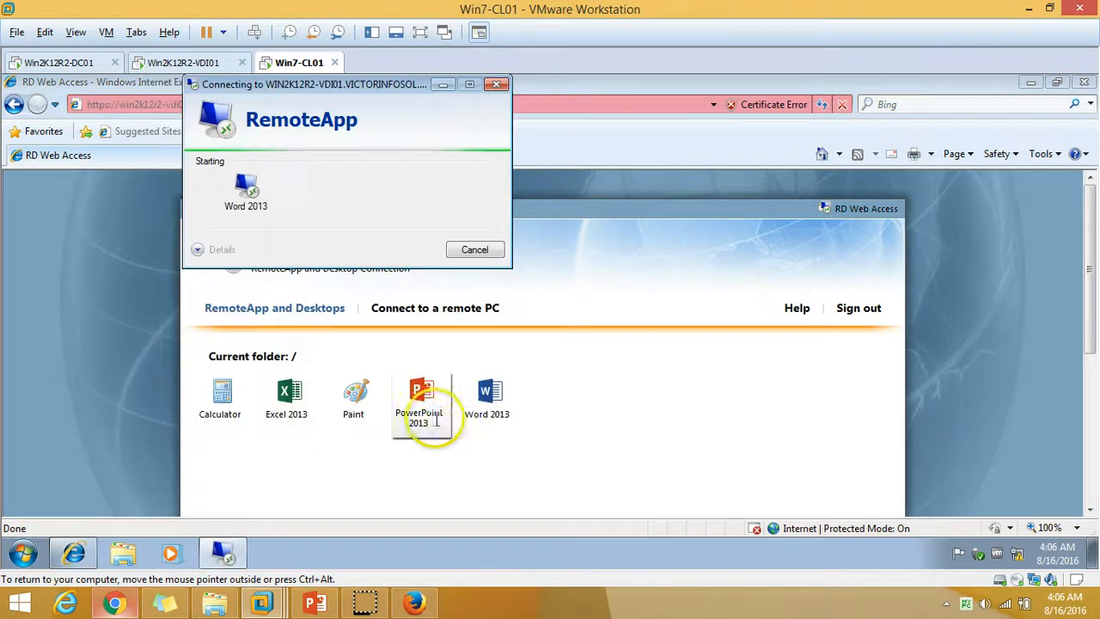
left_click(1030, 83)
left_click(335, 188)
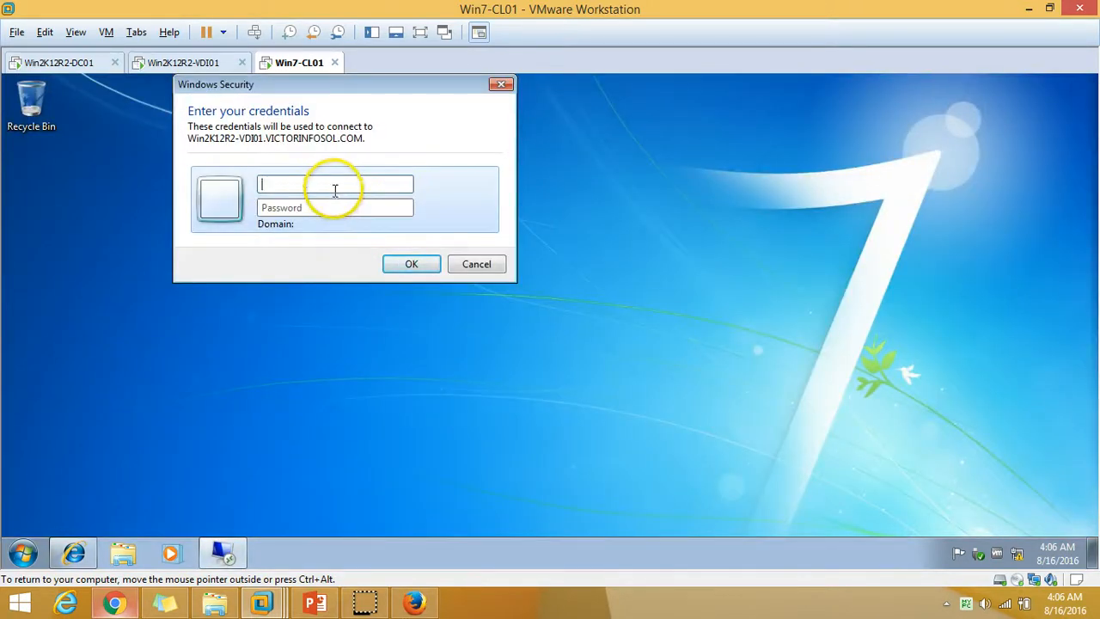
key("Caps_Lock")
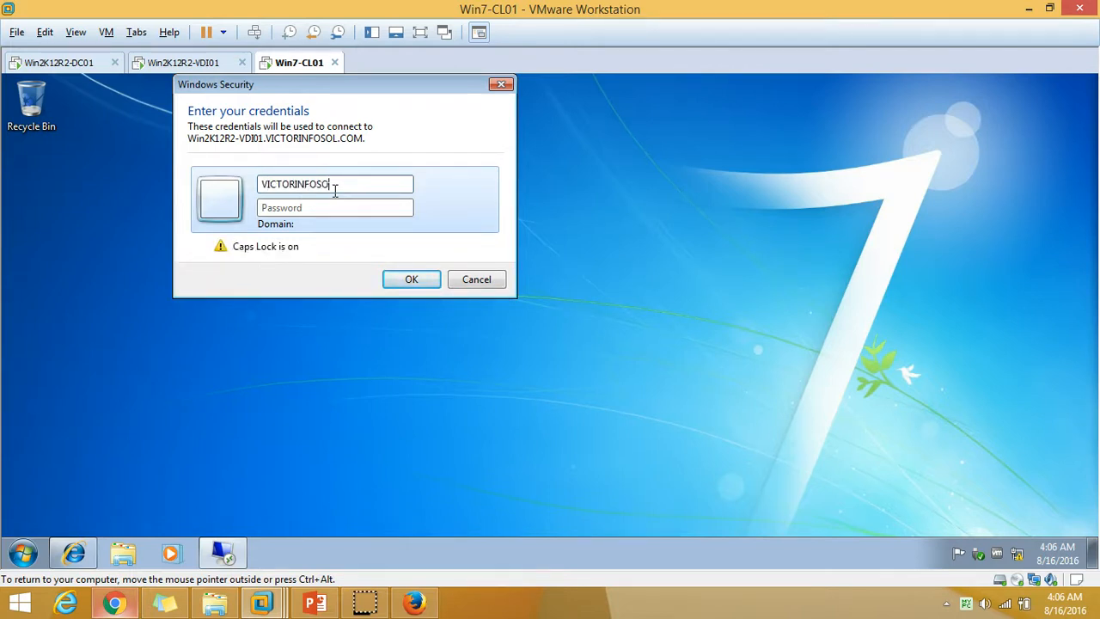
type("VICTORINFOSOL\\")
key("Caps_Lock")
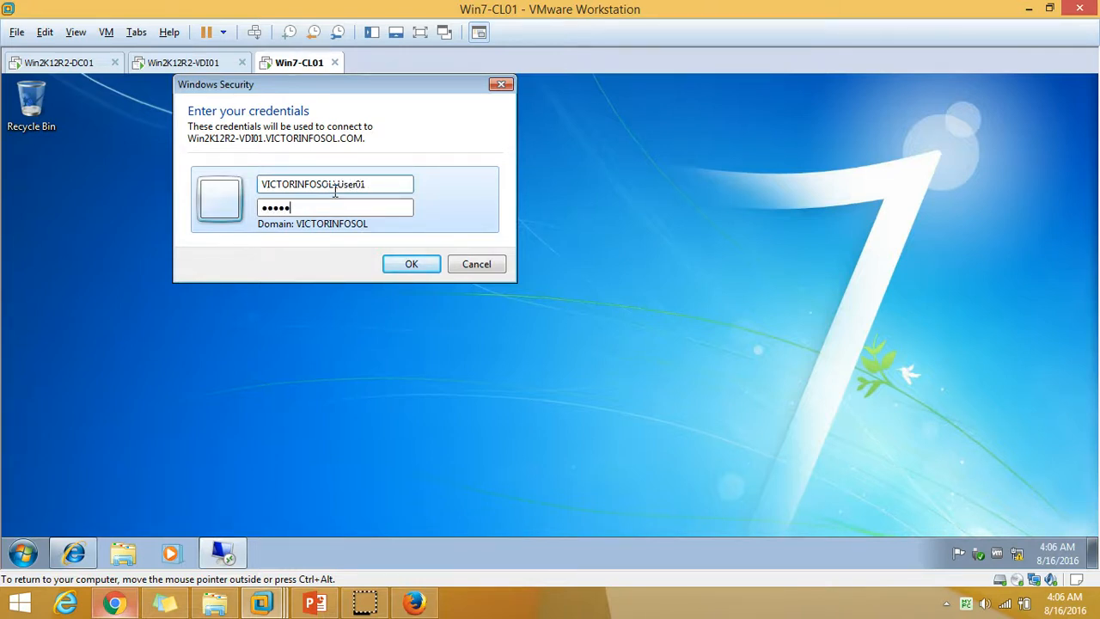
key("Return")
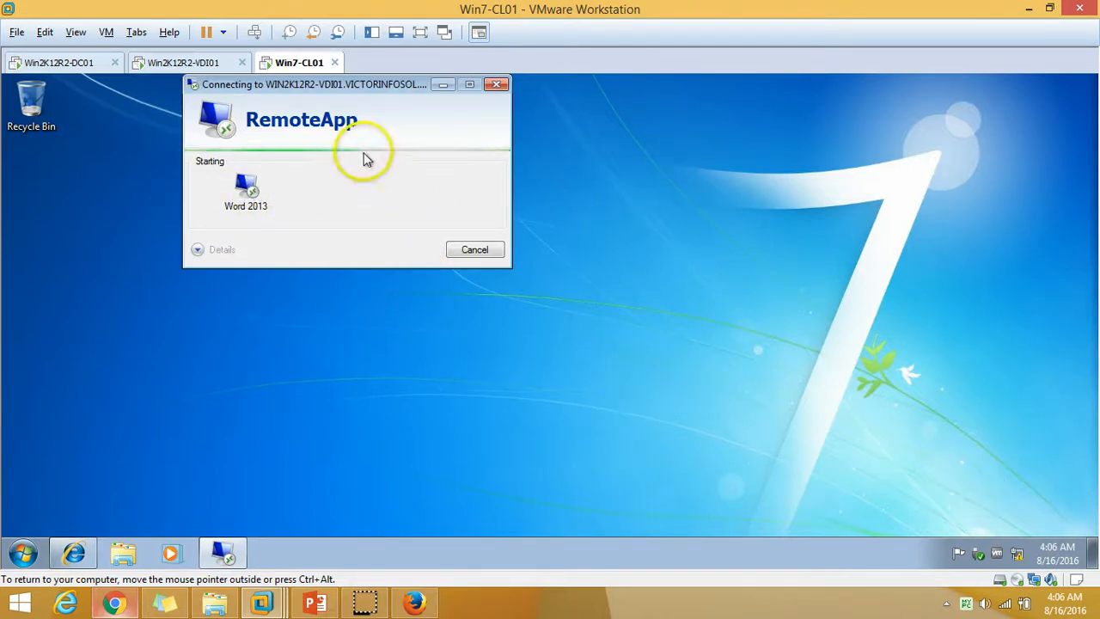
left_click_drag(380, 86, 559, 178)
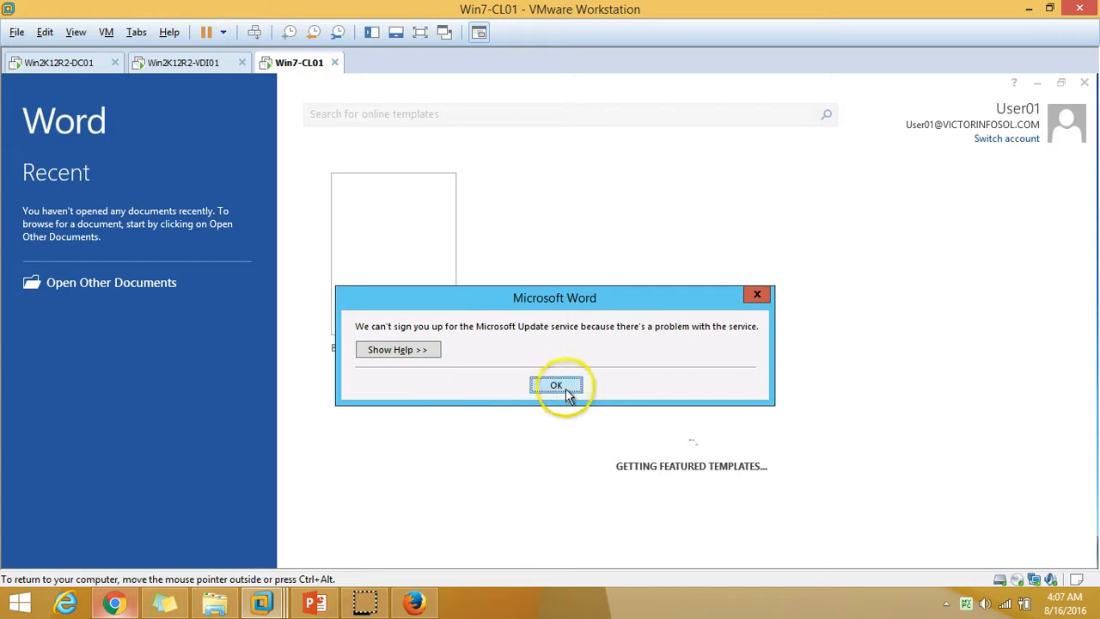
Dismiss the Microsoft Update error and close the welcome window to reach blank Document1 in Word.
left_click(556, 387)
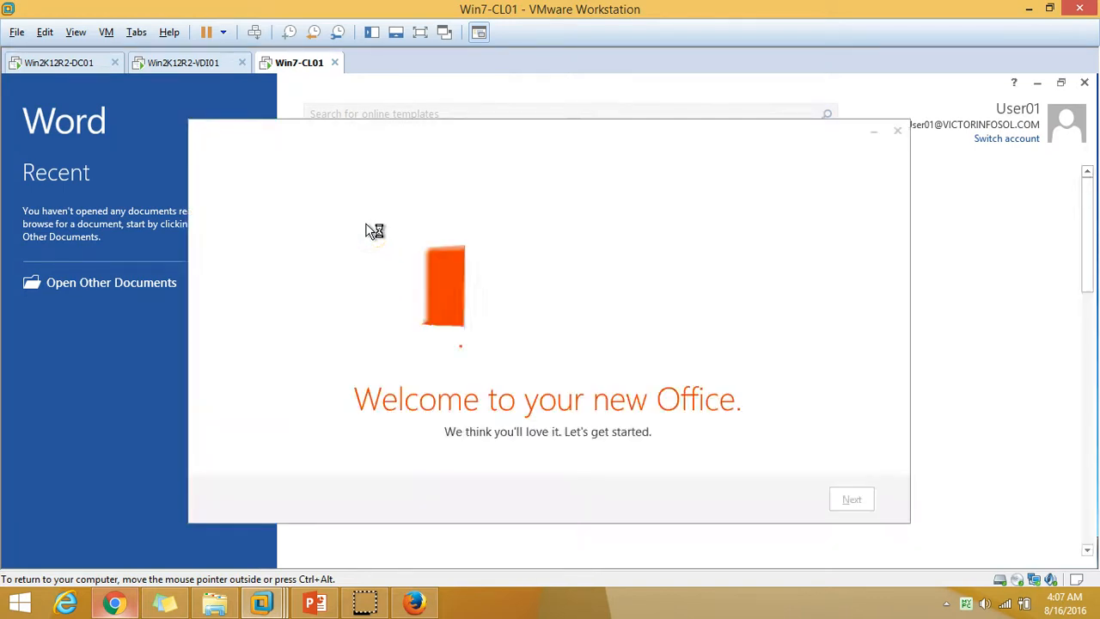
left_click(898, 131)
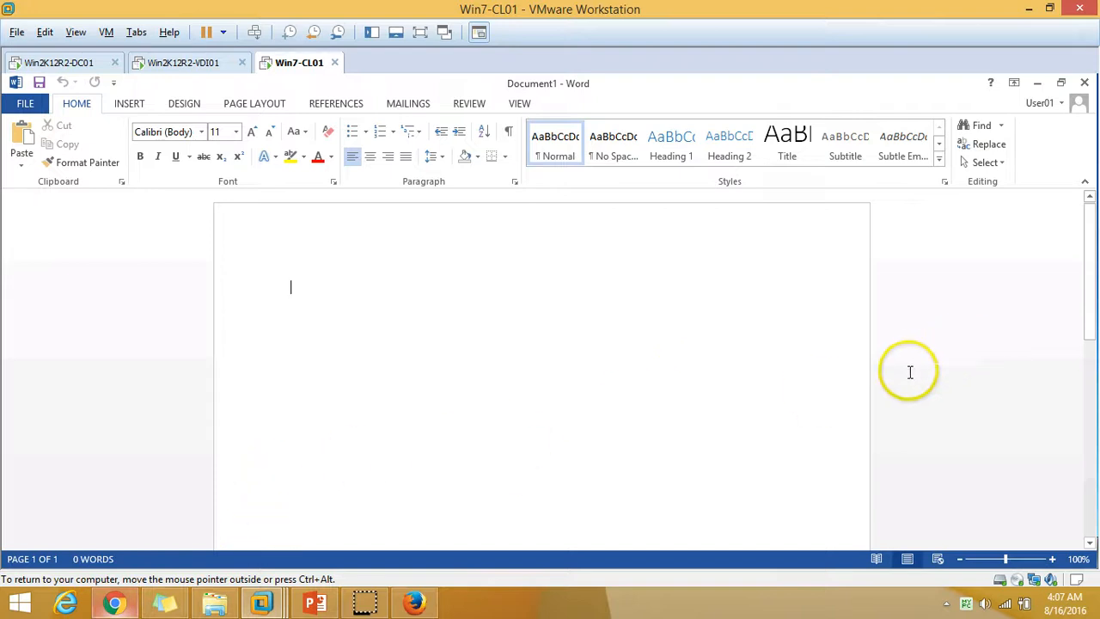
left_click(1039, 86)
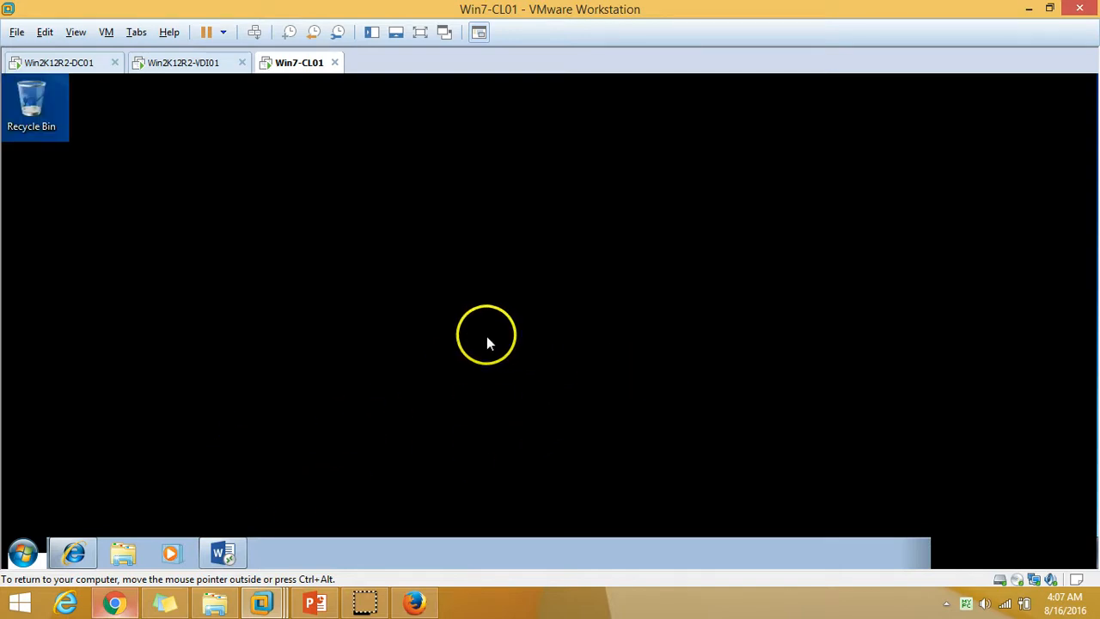
left_click(232, 550)
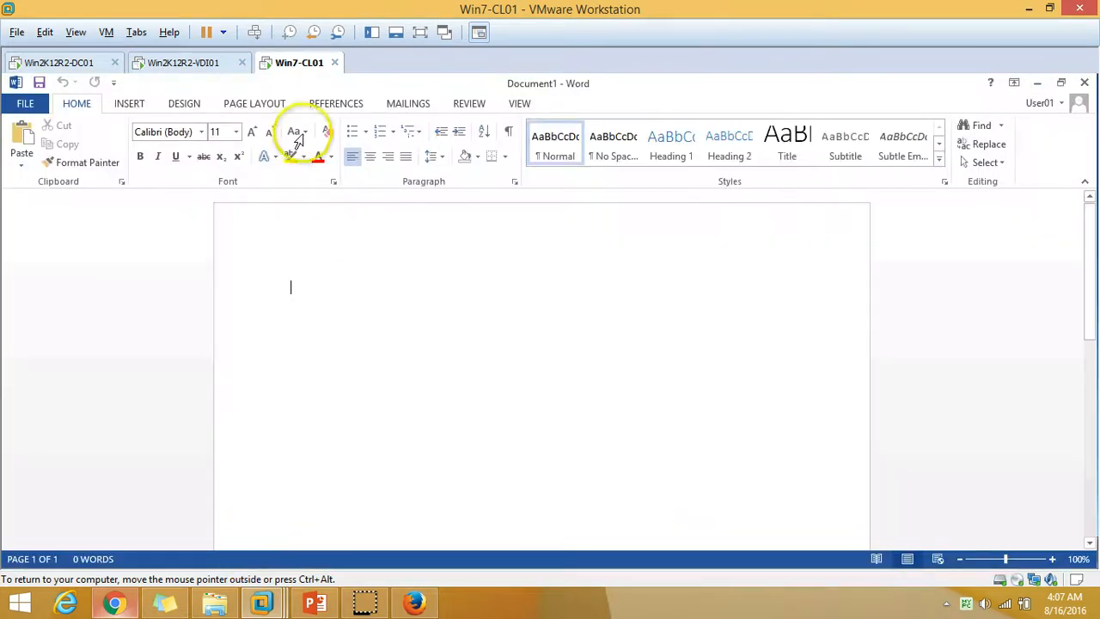
Check Paint in VDI01's RemoteApp list, close Word on Win7-CL01, and return to the PowerPoint slide.
left_click(181, 65)
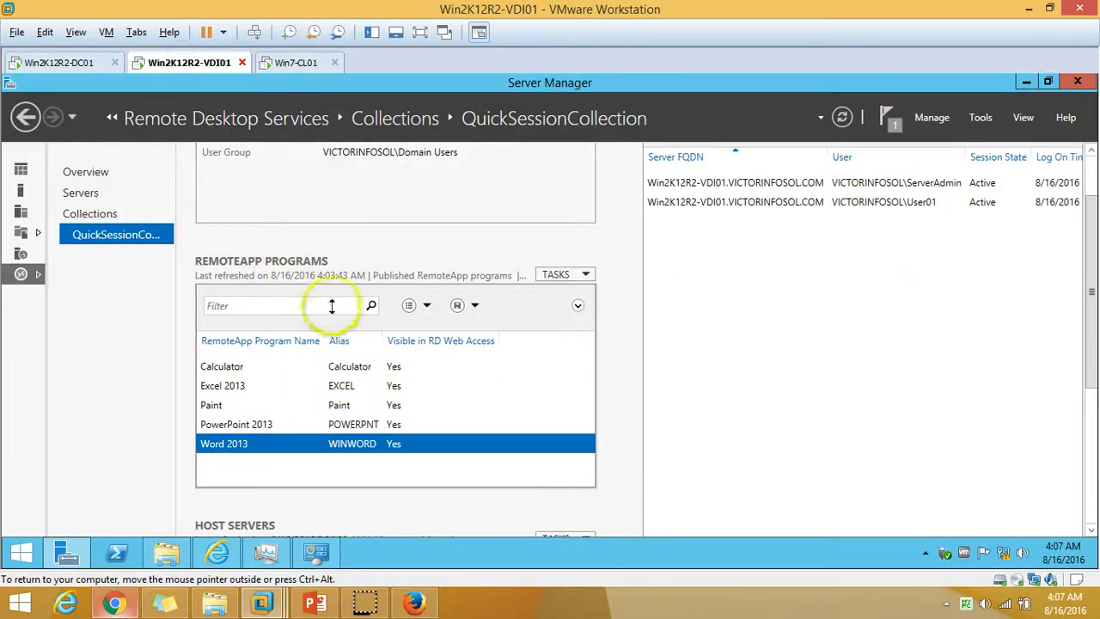
left_click(366, 409)
left_click(294, 65)
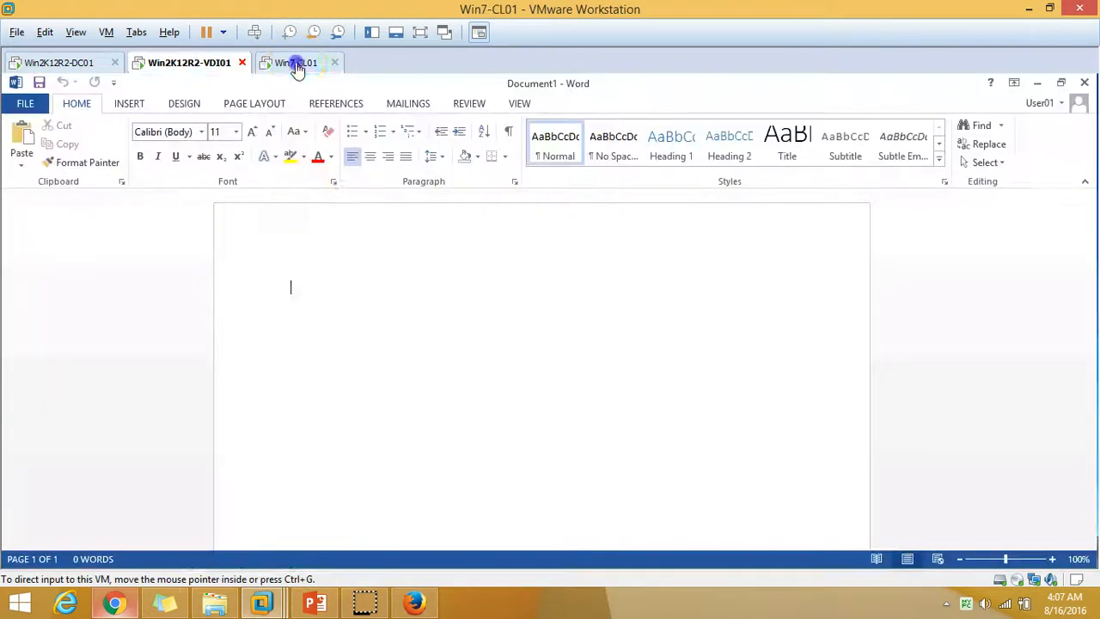
left_click(1082, 83)
left_click(74, 553)
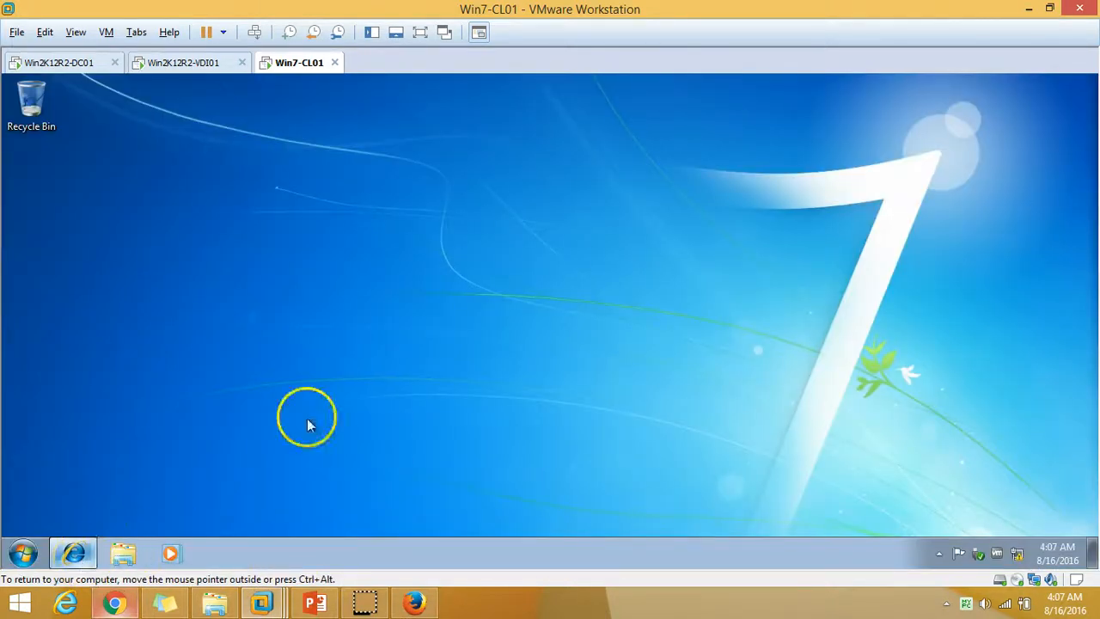
left_click(314, 602)
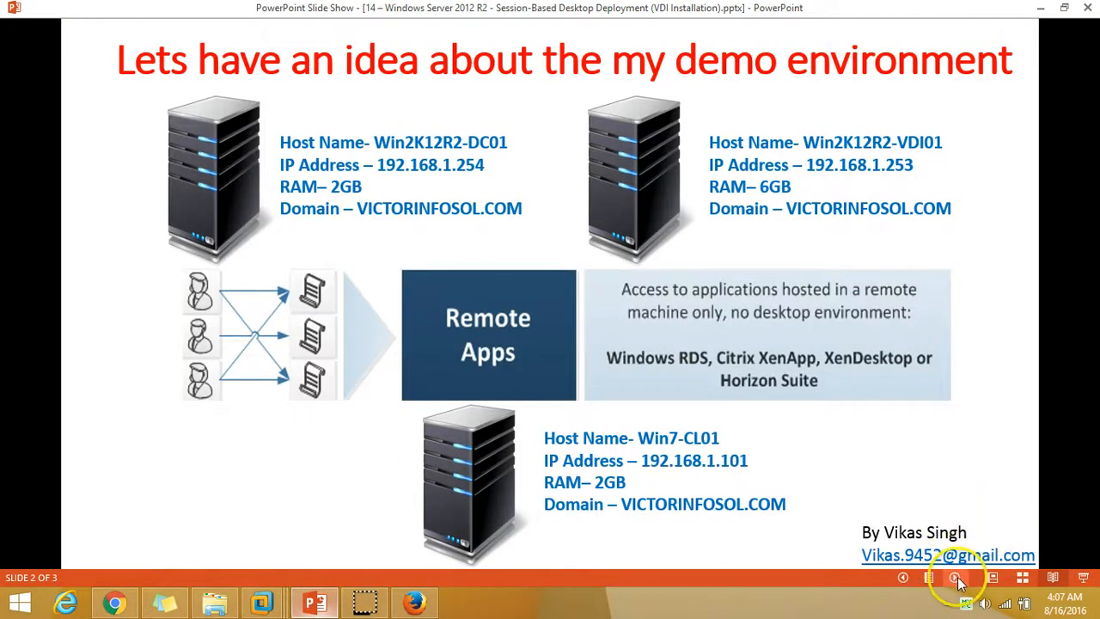